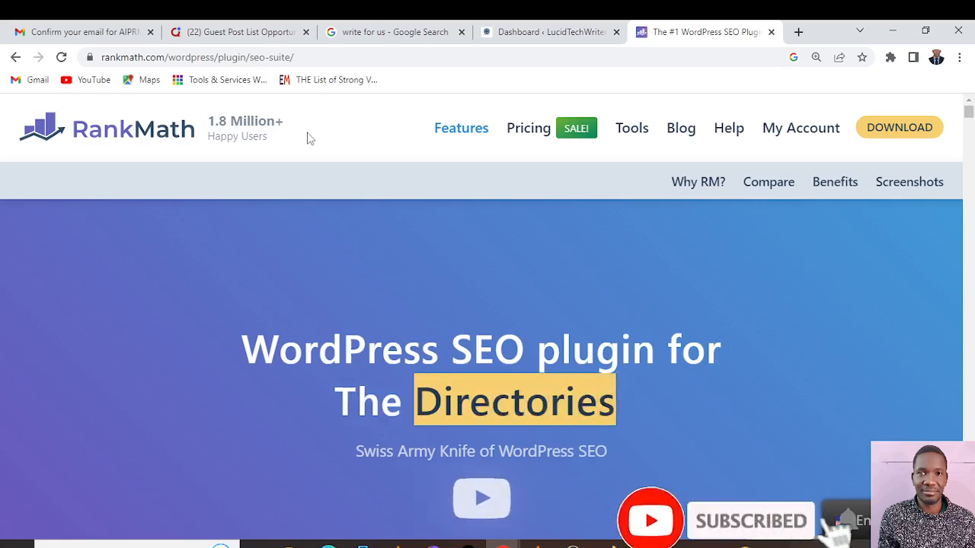
# Review the feature sections on the Rank Math plugin page, from the setup wizard to the SEO analytics module
pyautogui.scroll(-15, 326, 251)
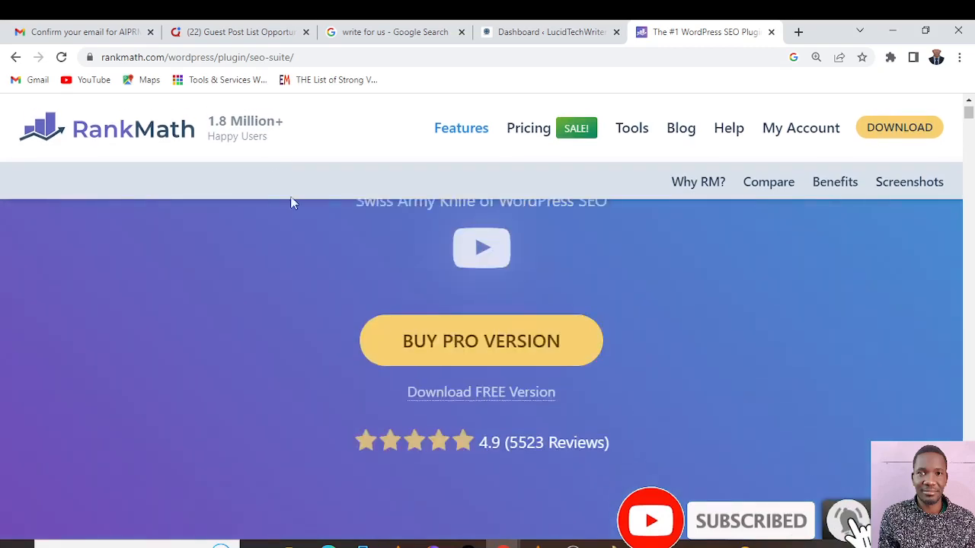
pyautogui.scroll(-10, 328, 257)
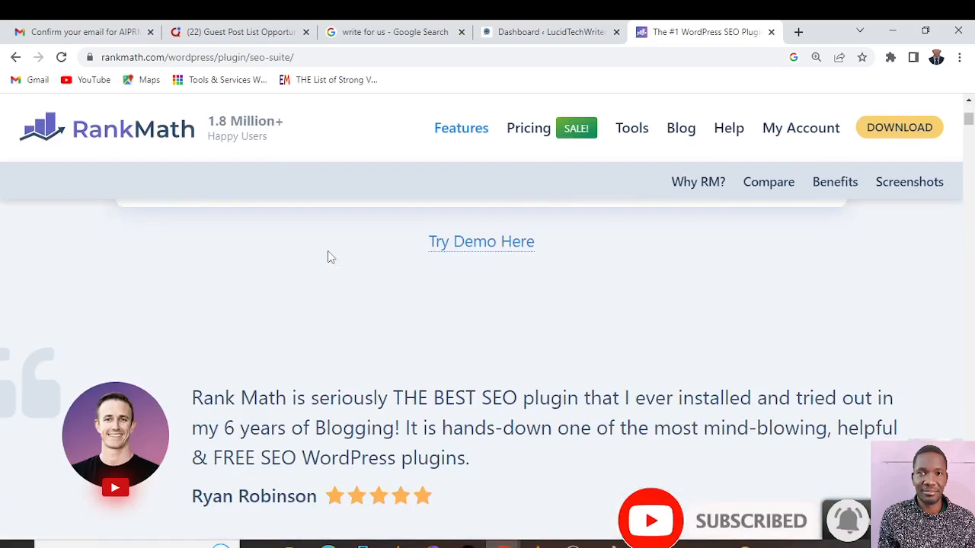
pyautogui.scroll(-4, 329, 260)
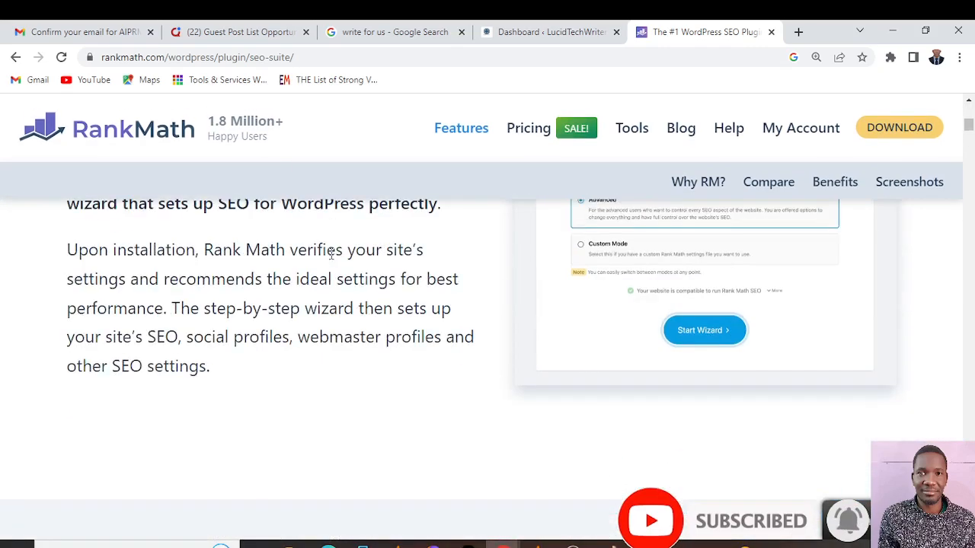
pyautogui.scroll(3, 326, 254)
pyautogui.scroll(-2, 332, 257)
pyautogui.scroll(4, 332, 256)
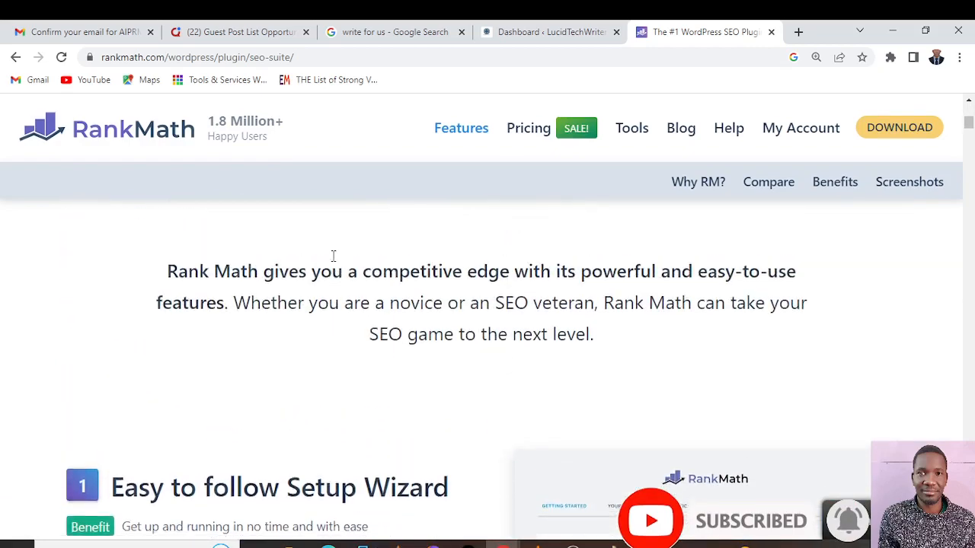
pyautogui.scroll(-10, 333, 258)
pyautogui.scroll(1, 335, 261)
pyautogui.scroll(1, 333, 261)
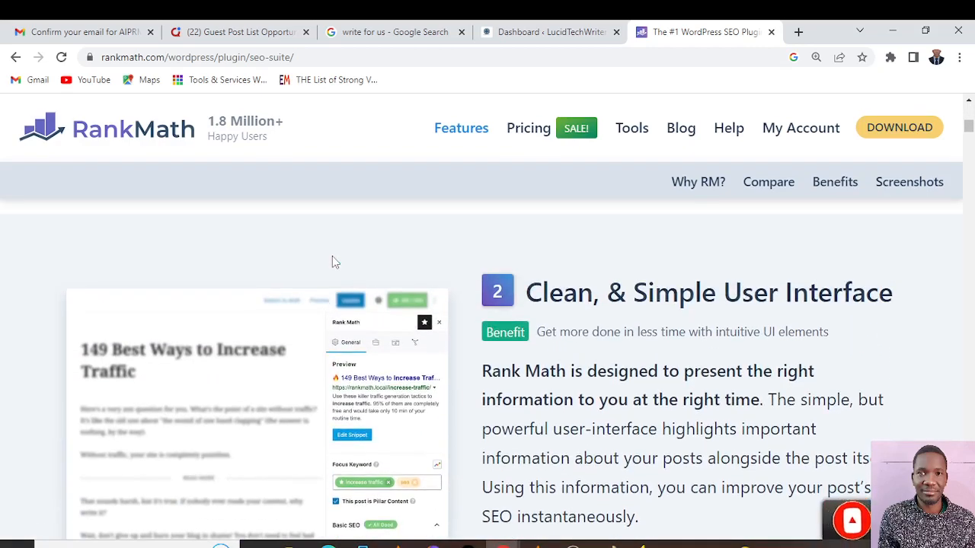
pyautogui.scroll(-10, 332, 257)
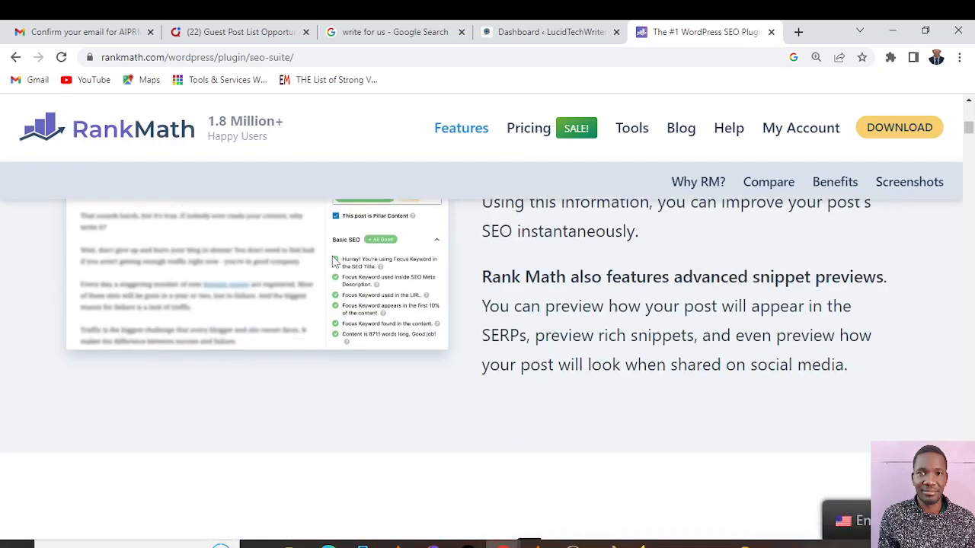
pyautogui.scroll(3, 332, 257)
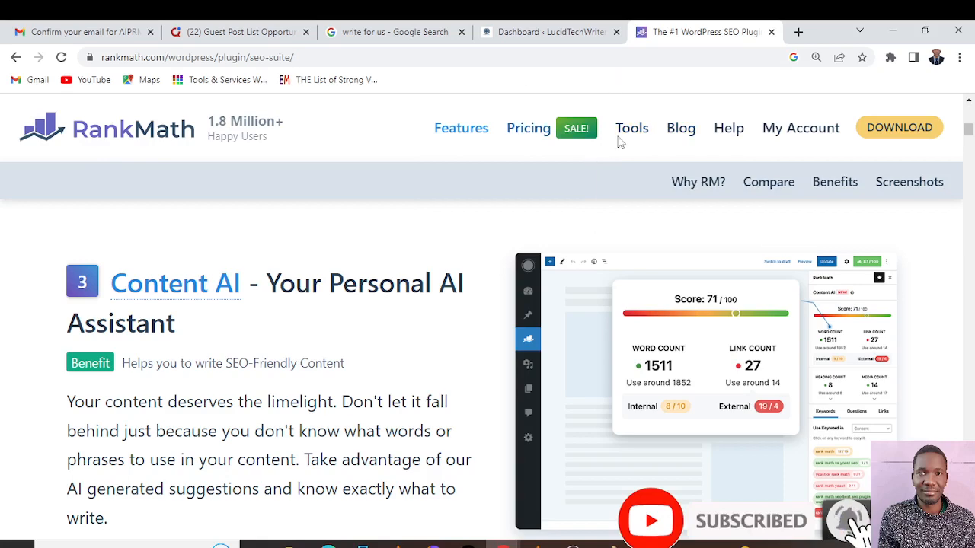
pyautogui.moveTo(631, 124)
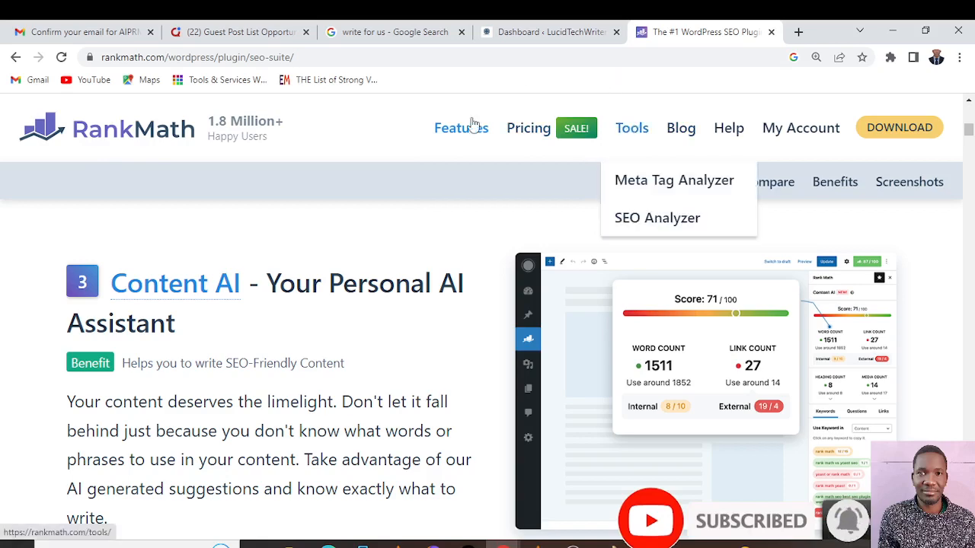
pyautogui.scroll(-7, 358, 330)
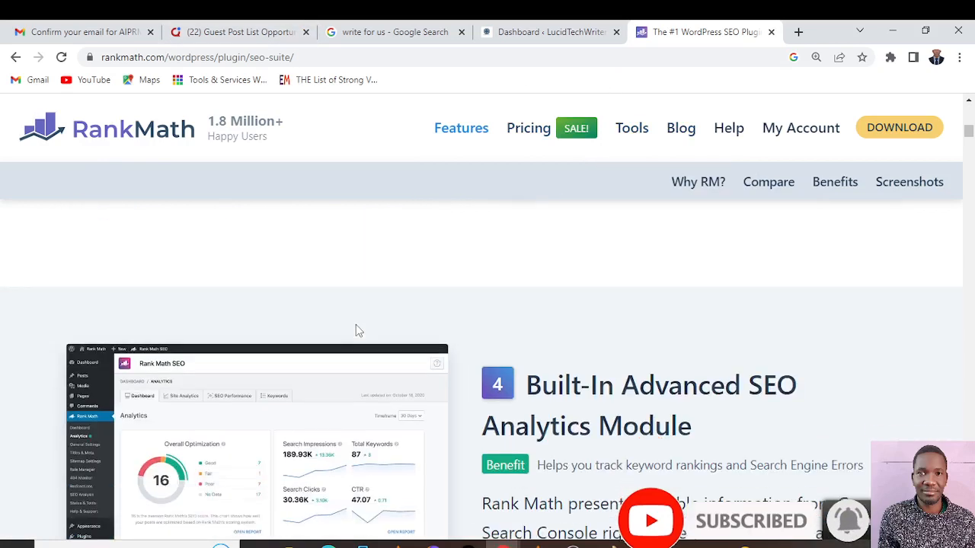
pyautogui.scroll(2, 358, 330)
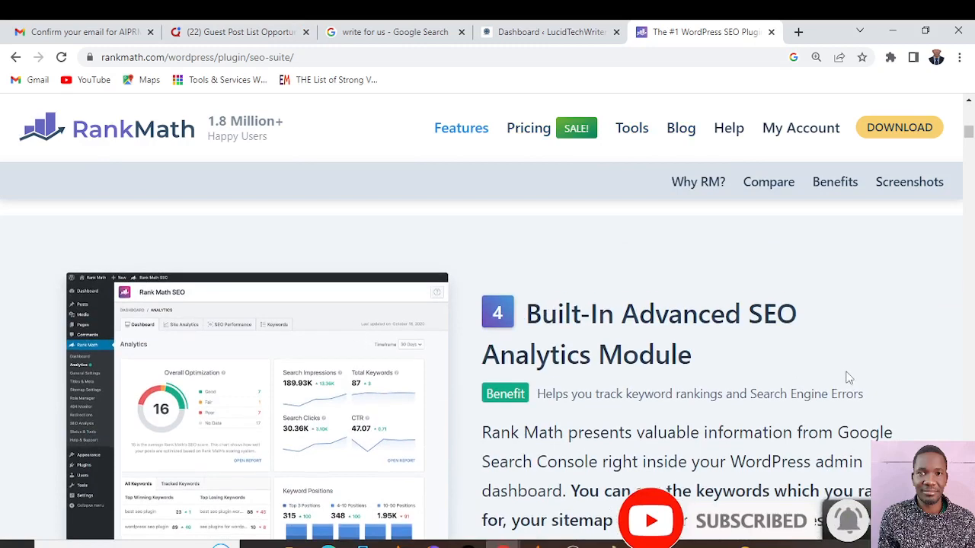
# Switch to the LucidTechWriters WordPress dashboard and open the page for adding new plugins
pyautogui.click(545, 32)
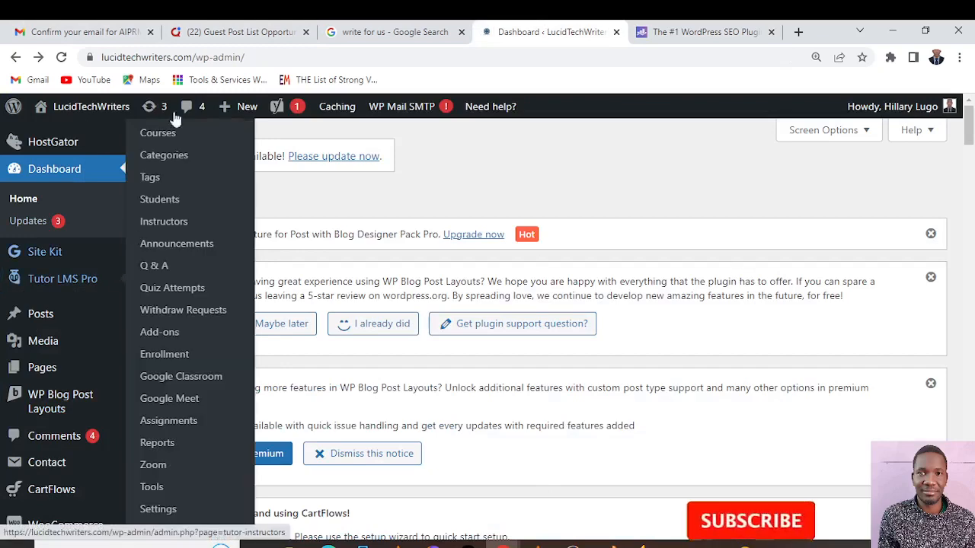
pyautogui.moveTo(29, 466)
pyautogui.scroll(-2, 29, 466)
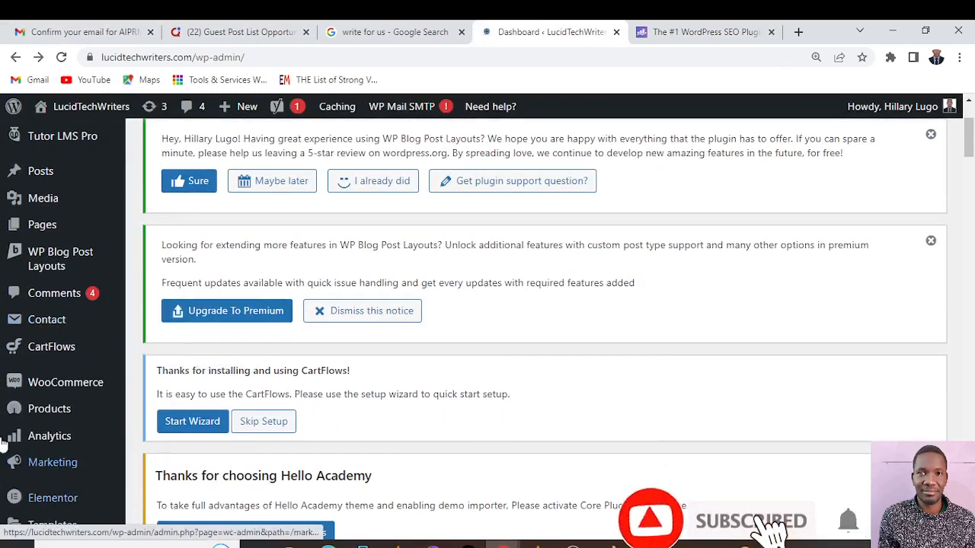
pyautogui.scroll(2, 19, 488)
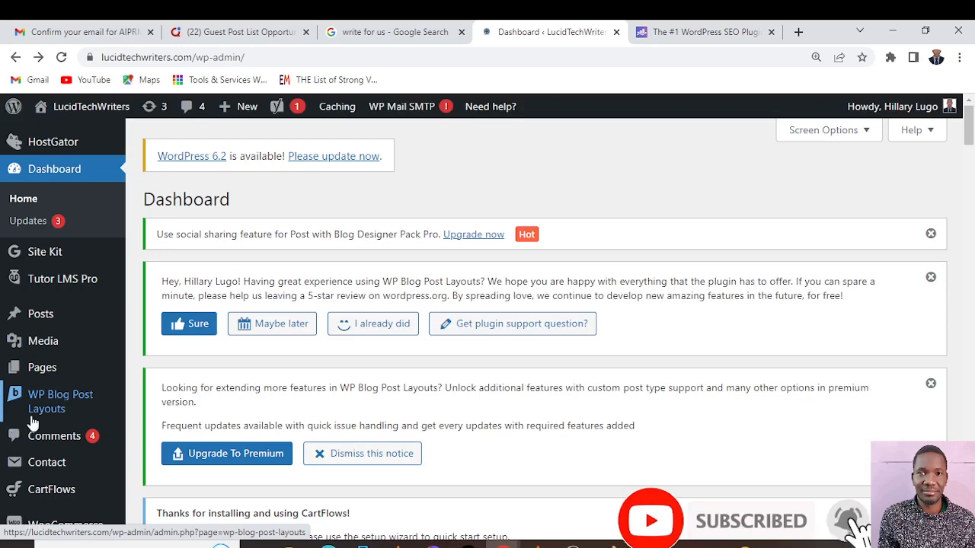
pyautogui.scroll(-4, 32, 424)
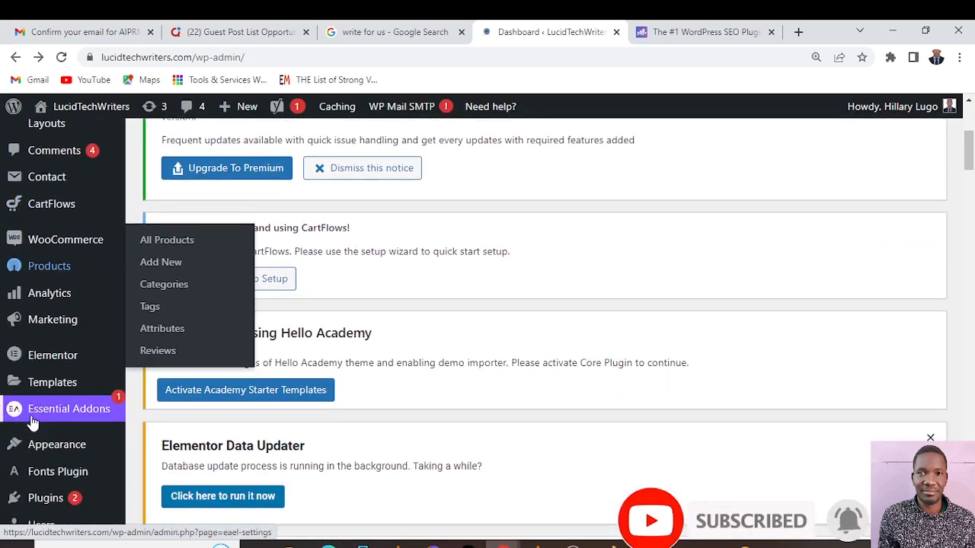
pyautogui.moveTo(30, 496)
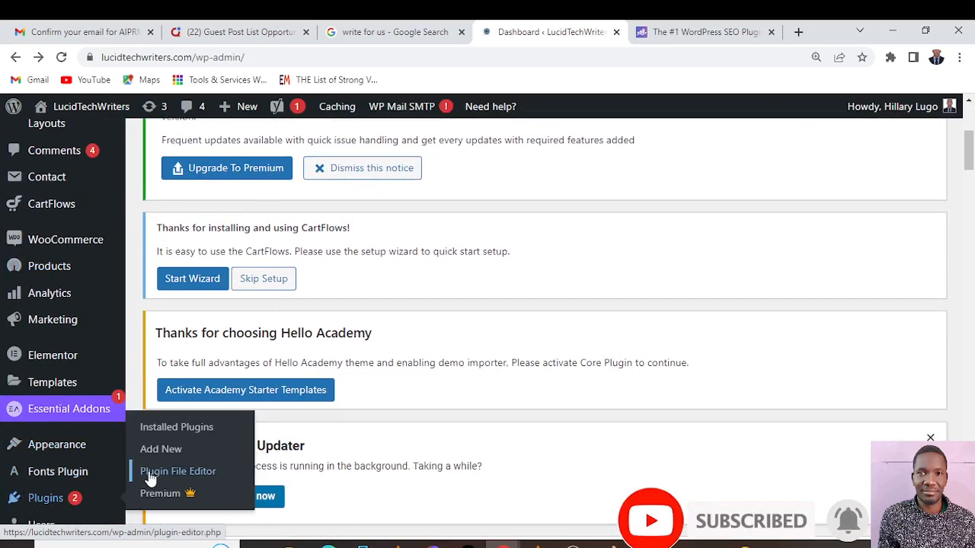
pyautogui.click(161, 450)
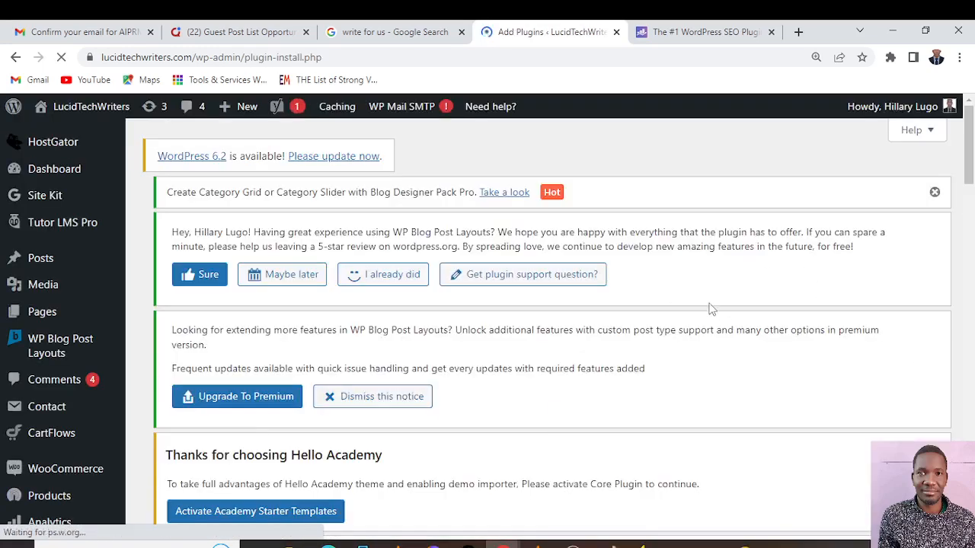
# Search the plugin directory for "Rank"
pyautogui.scroll(-1, 735, 288)
pyautogui.scroll(-6, 735, 287)
pyautogui.scroll(2, 733, 289)
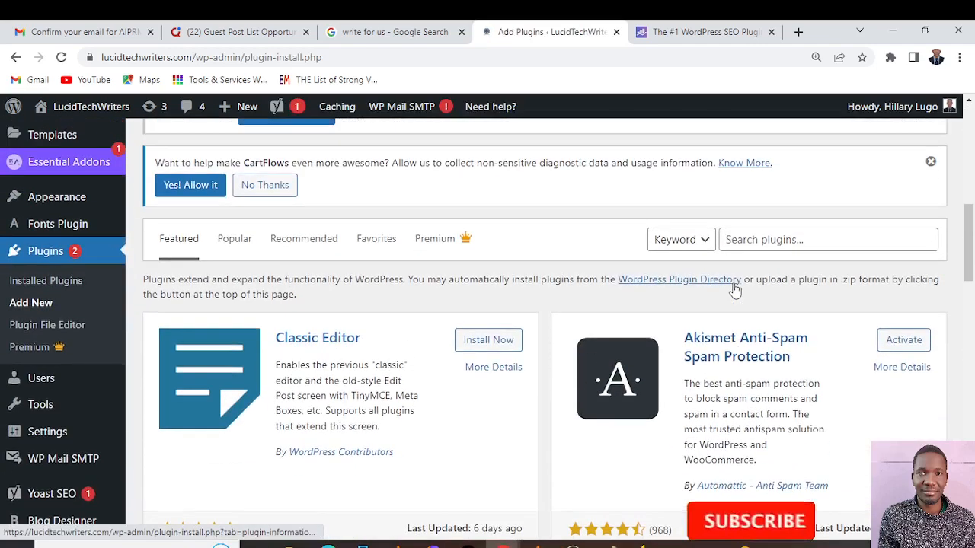
pyautogui.click(776, 382)
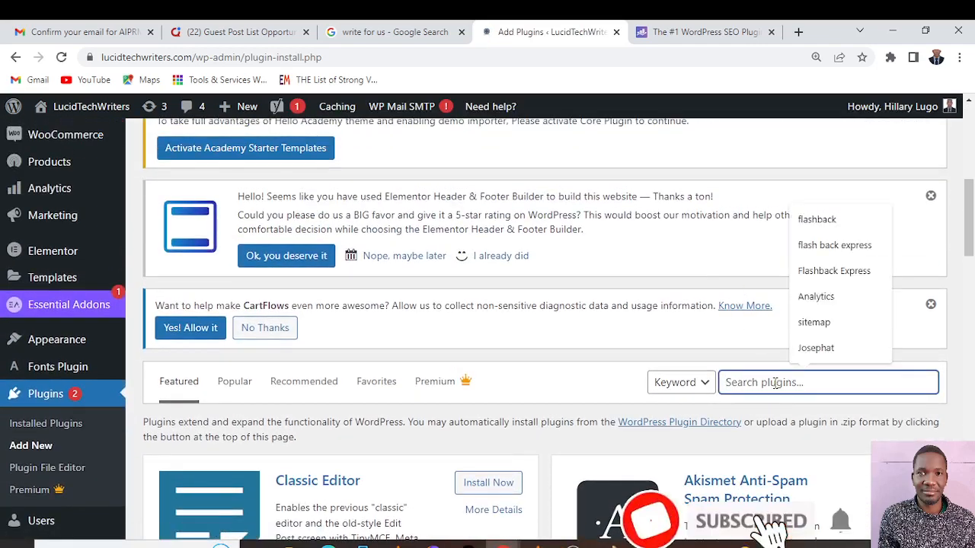
pyautogui.write('Ran')
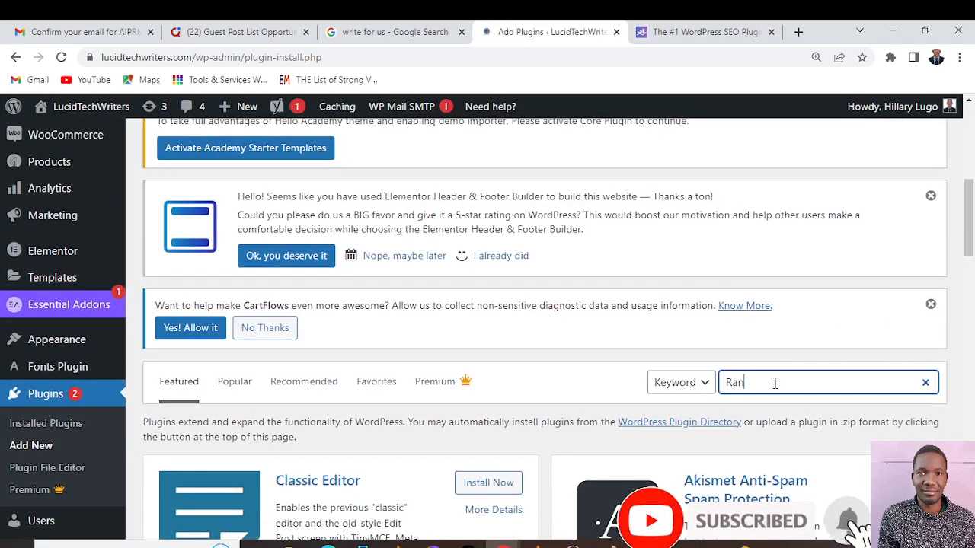
pyautogui.write('km')
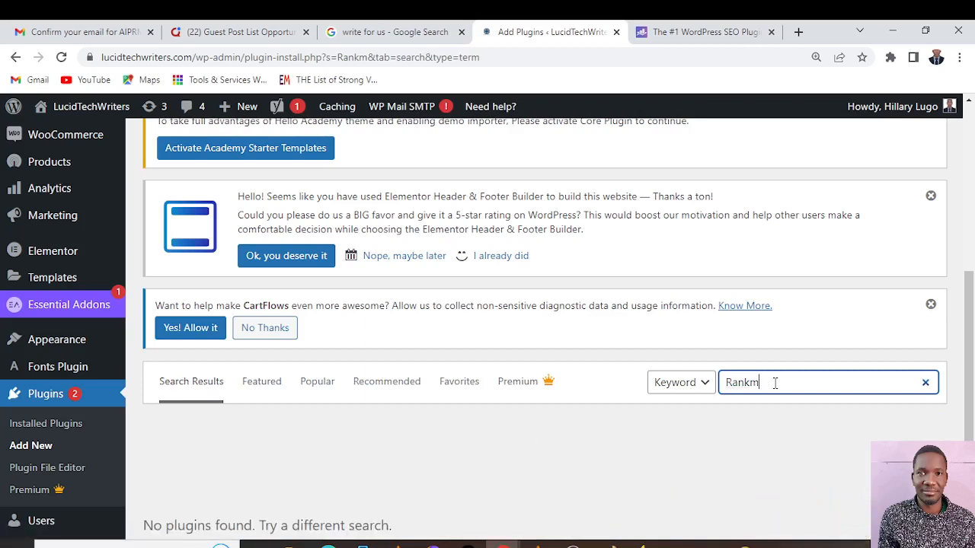
pyautogui.press('BackSpace')
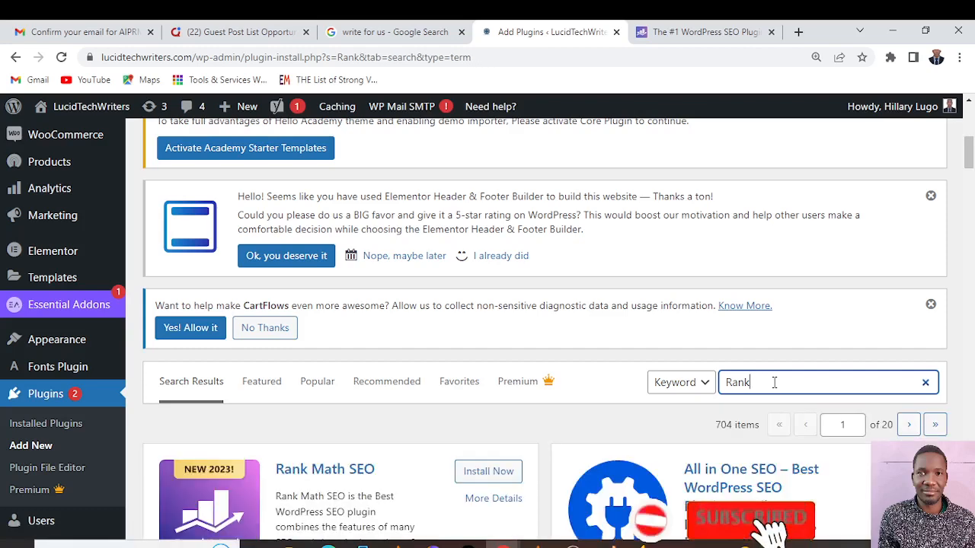
# Install and activate the Rank Math SEO plugin from the search results
pyautogui.scroll(-2, 539, 367)
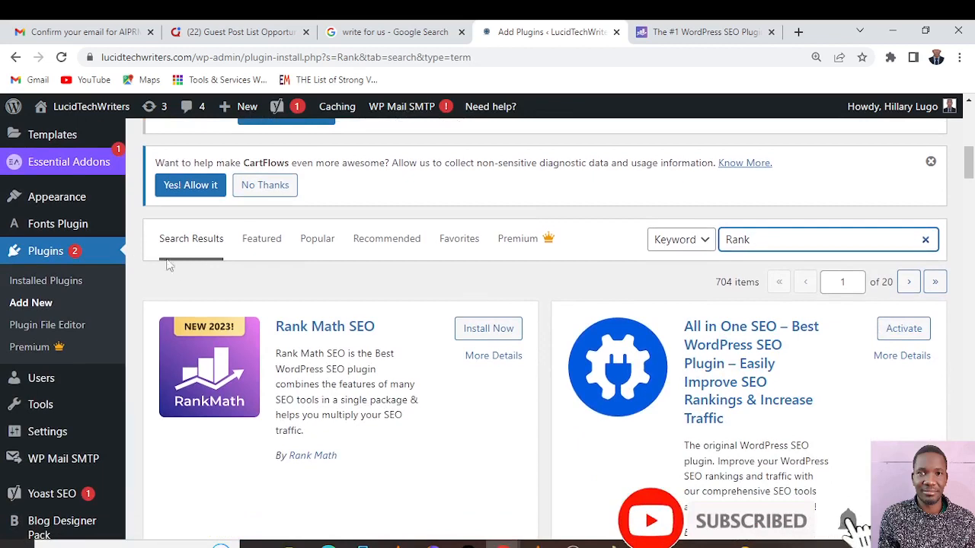
pyautogui.click(489, 333)
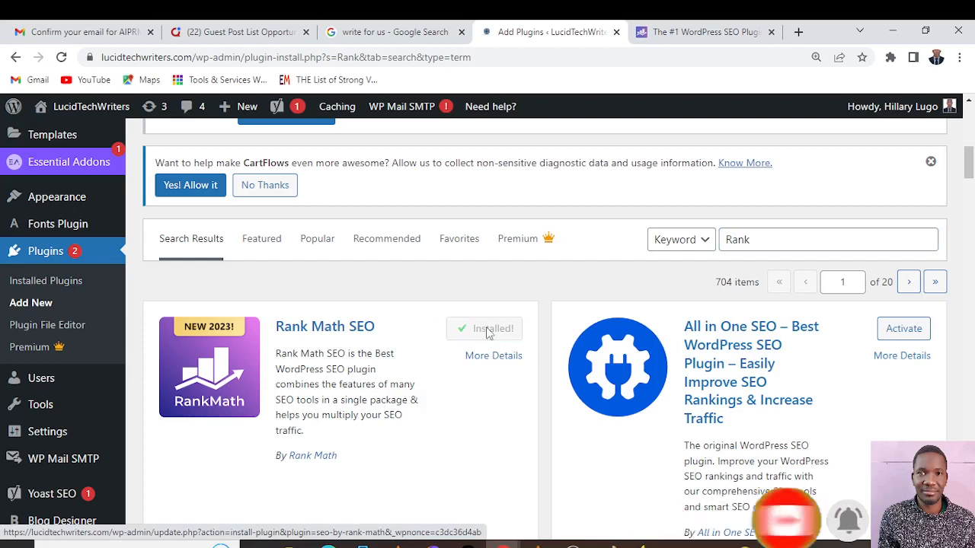
pyautogui.click(488, 333)
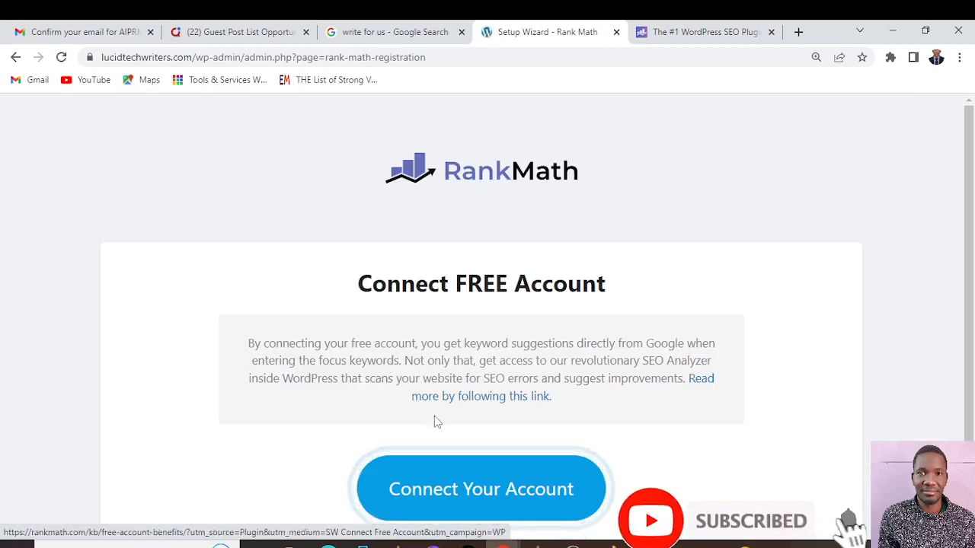
# Connect a free Rank Math account by signing in with the existing Google account, and activate the Rank Math Free Plan for the site
pyautogui.scroll(-2, 785, 322)
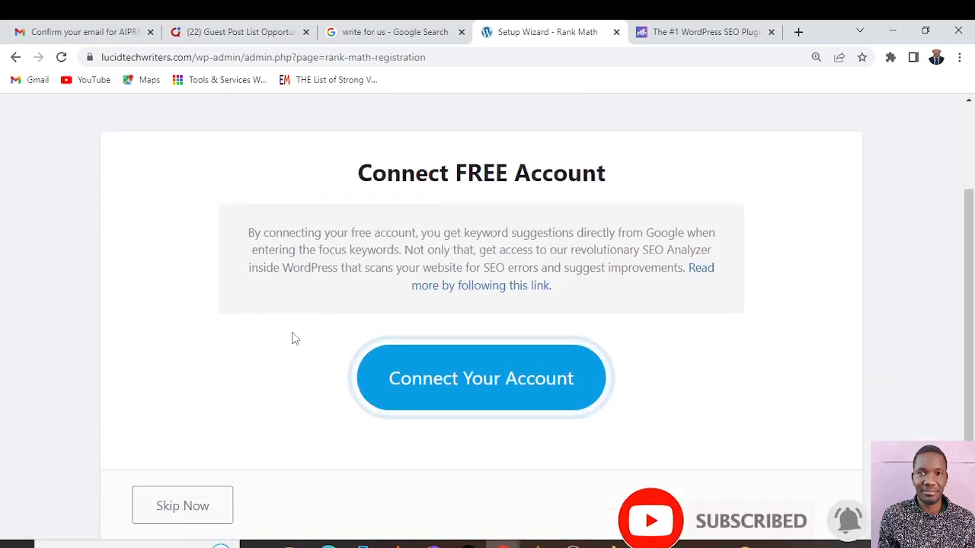
pyautogui.click(515, 381)
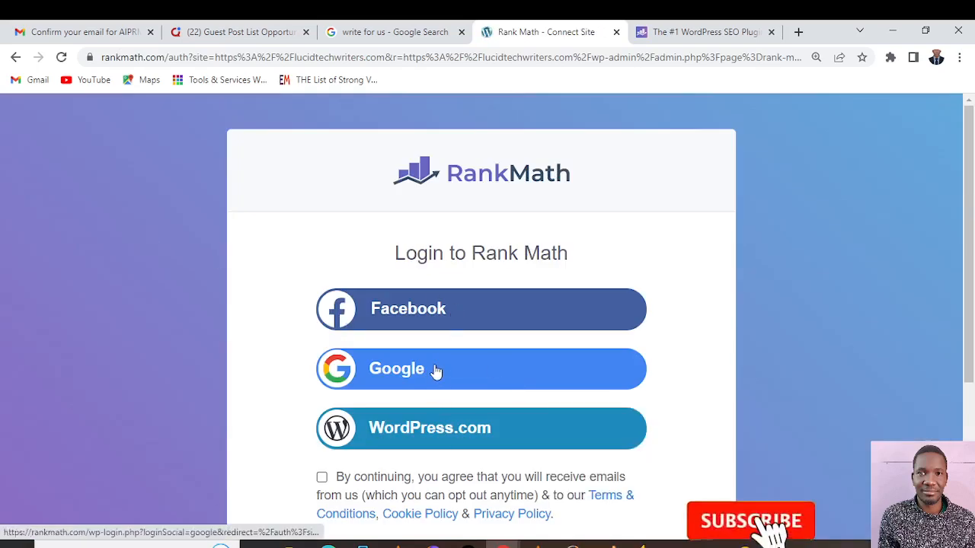
pyautogui.click(393, 370)
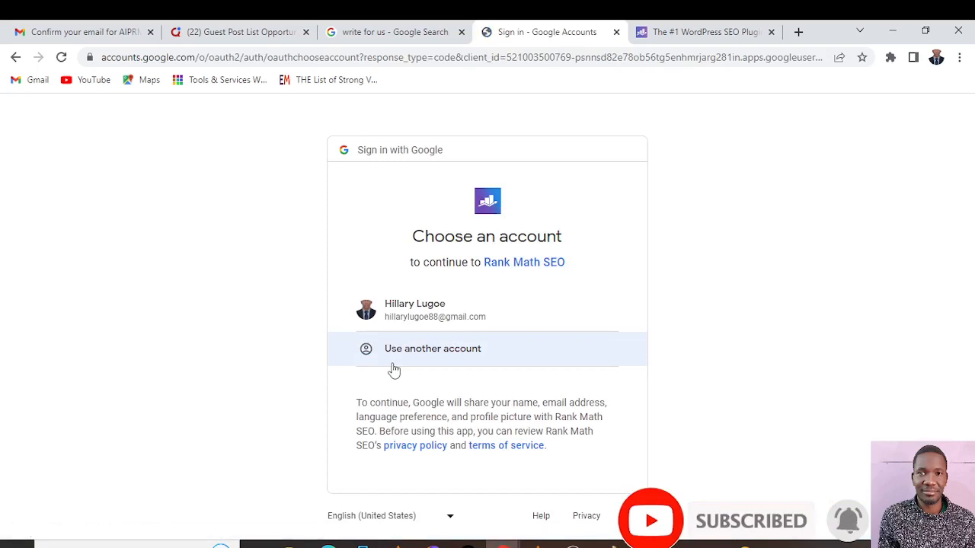
pyautogui.click(415, 312)
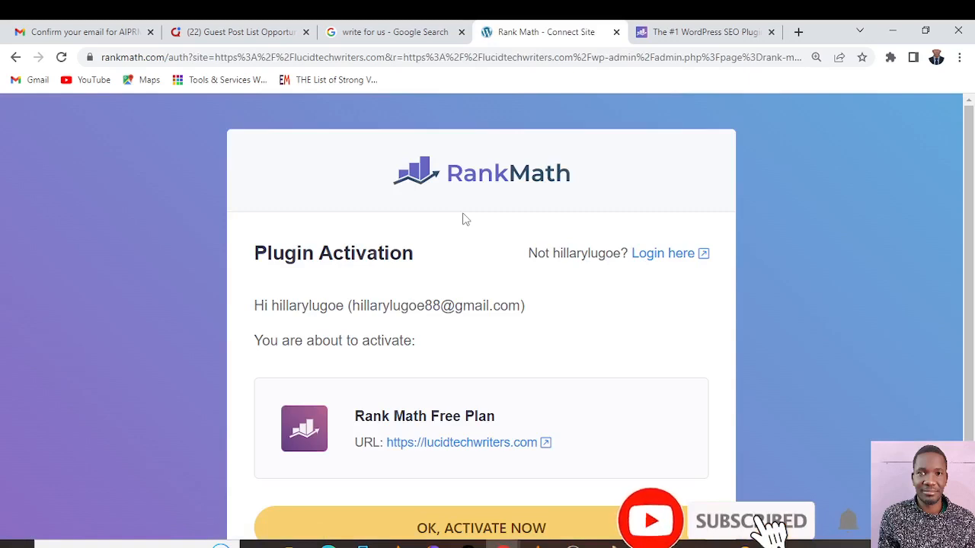
pyautogui.scroll(-2, 465, 219)
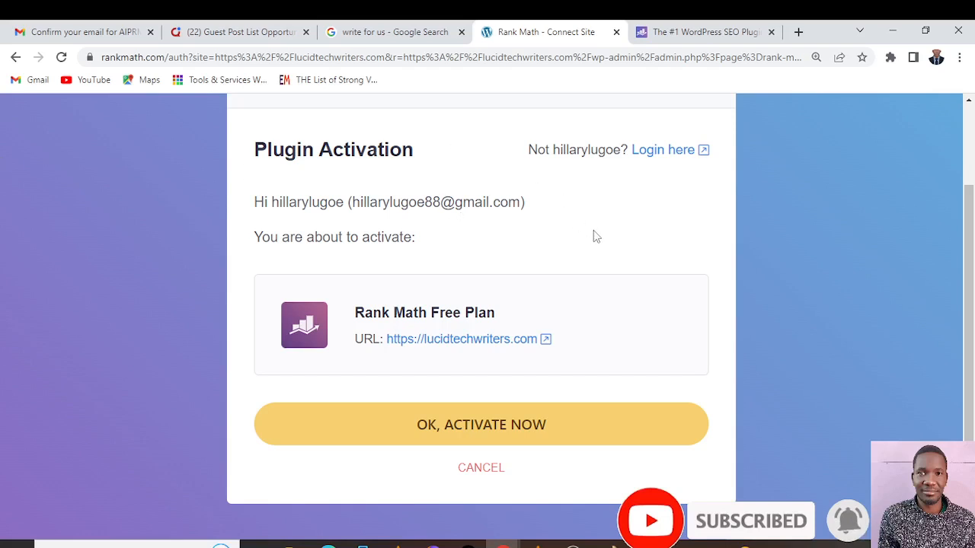
pyautogui.click(521, 429)
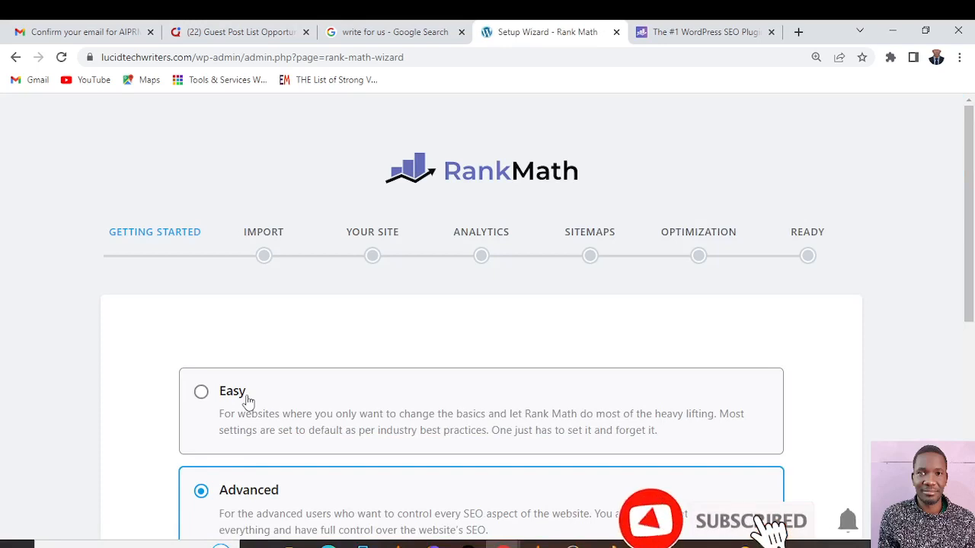
# Start the Rank Math setup wizard in Advanced mode
pyautogui.scroll(-3, 477, 320)
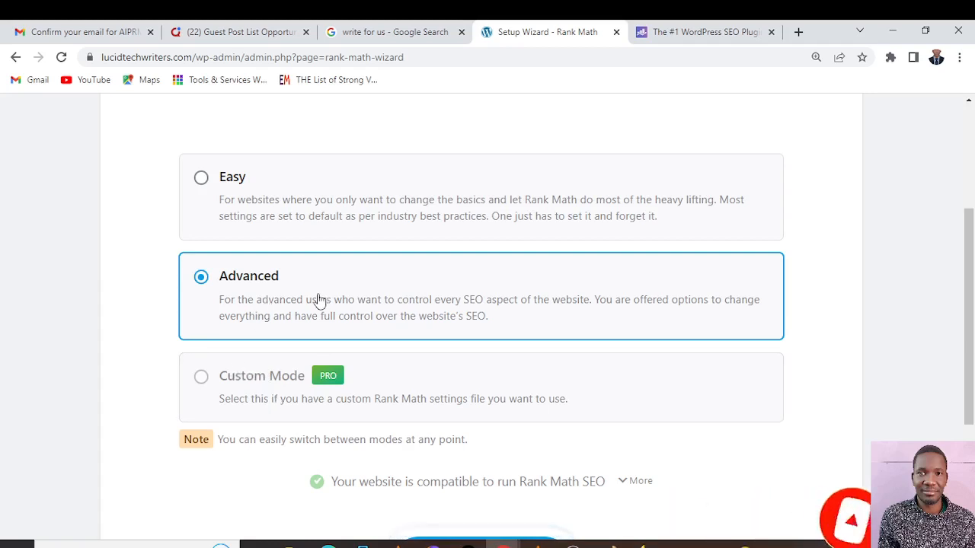
pyautogui.scroll(-3, 343, 343)
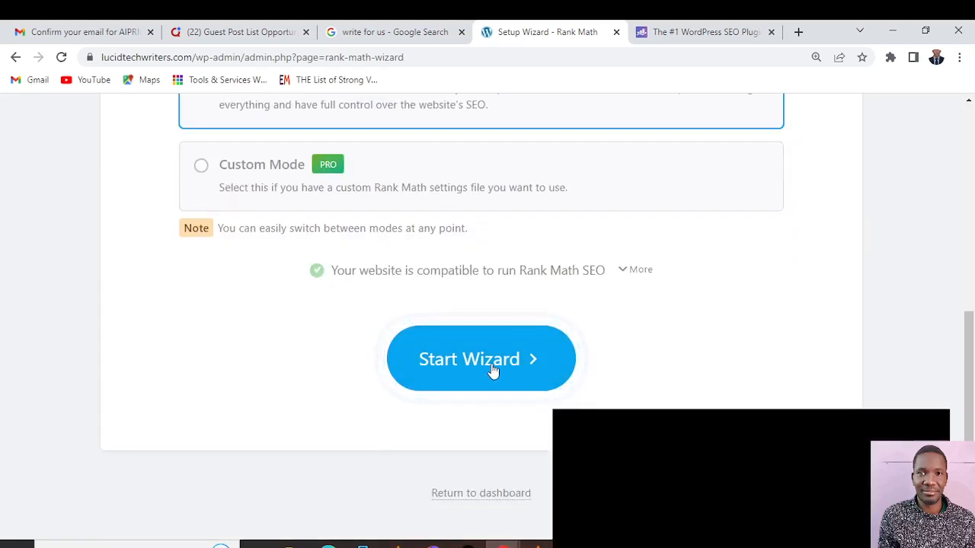
pyautogui.click(490, 368)
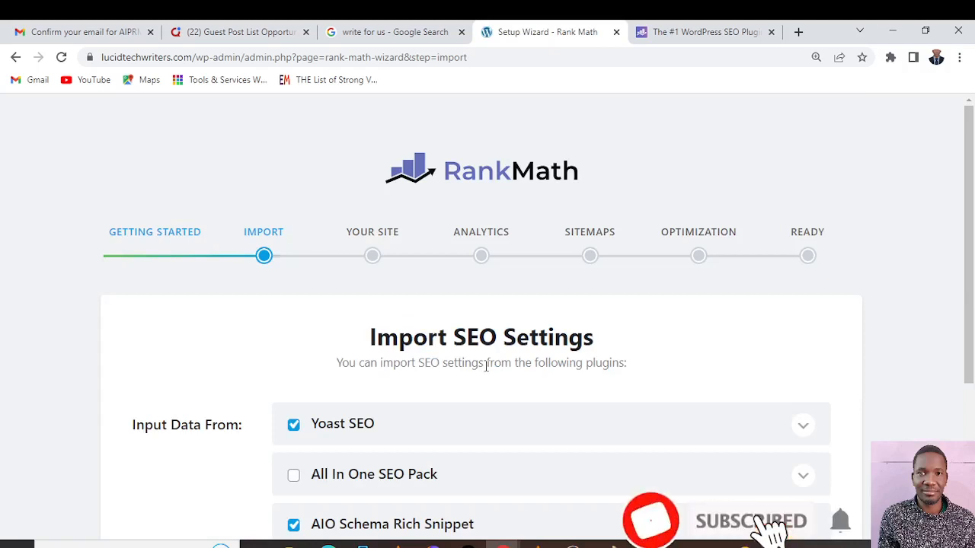
# Exclude AIO Schema Rich Snippet from the import sources and import the SEO settings from Yoast SEO only
pyautogui.scroll(-2, 673, 313)
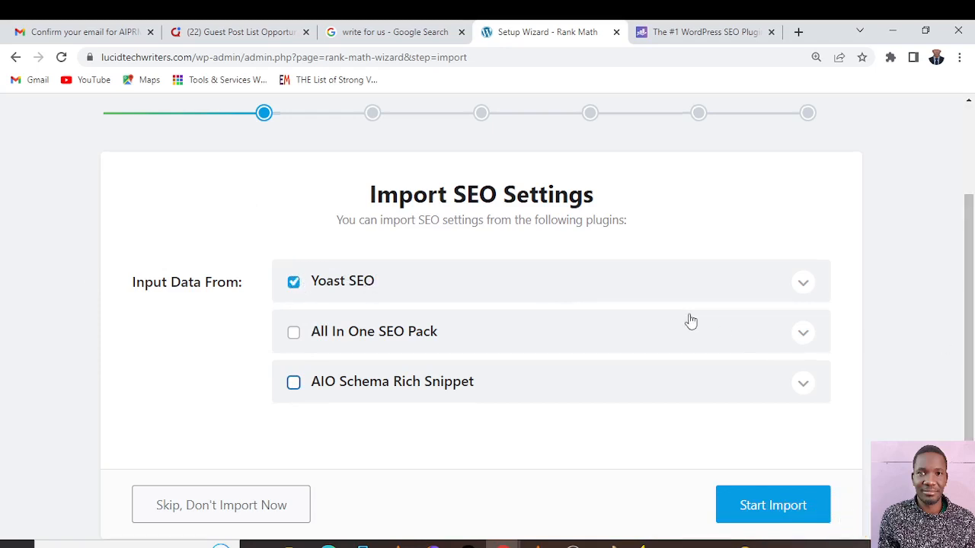
pyautogui.scroll(-1, 690, 321)
pyautogui.click(769, 417)
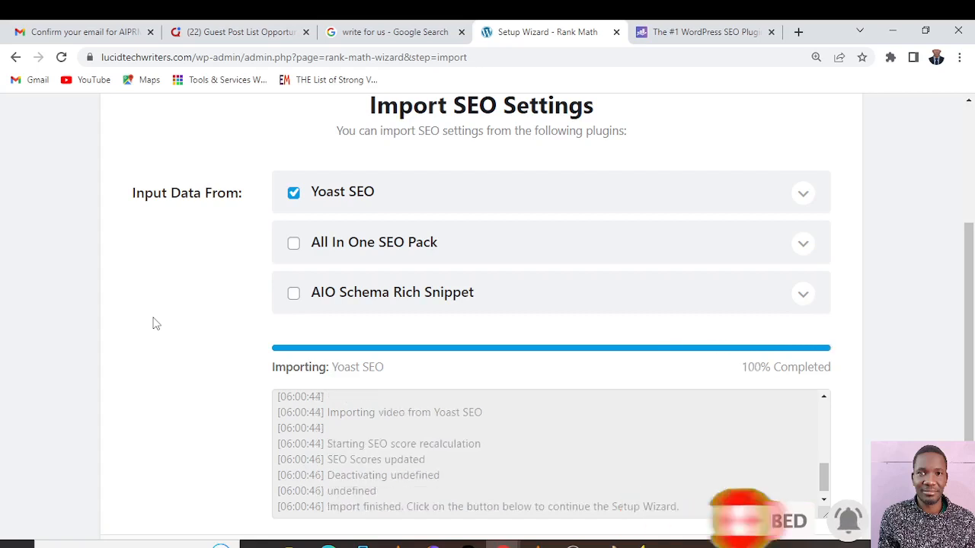
# Continue past the finished import and set the LucidTechWriters site type to Personal Blog
pyautogui.scroll(-2, 572, 259)
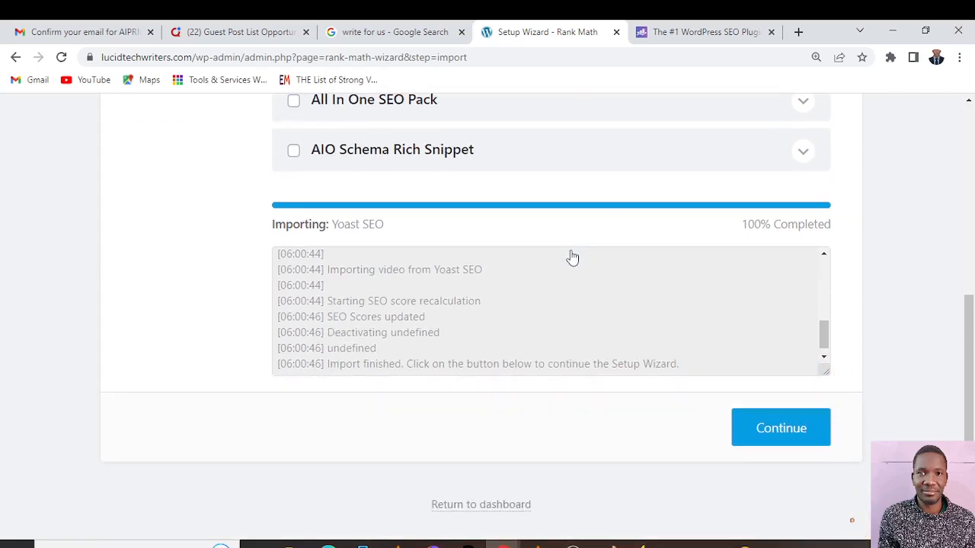
pyautogui.click(788, 435)
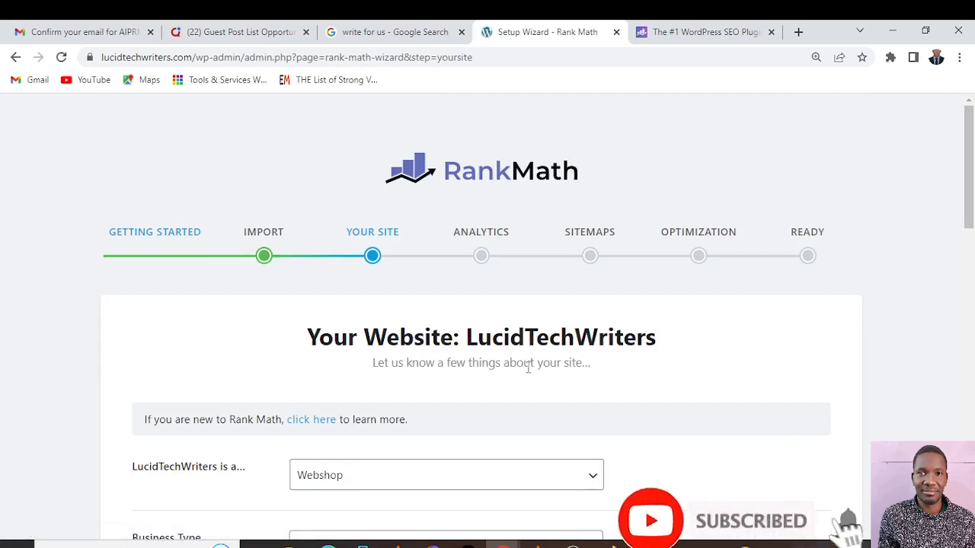
pyautogui.scroll(-1, 527, 368)
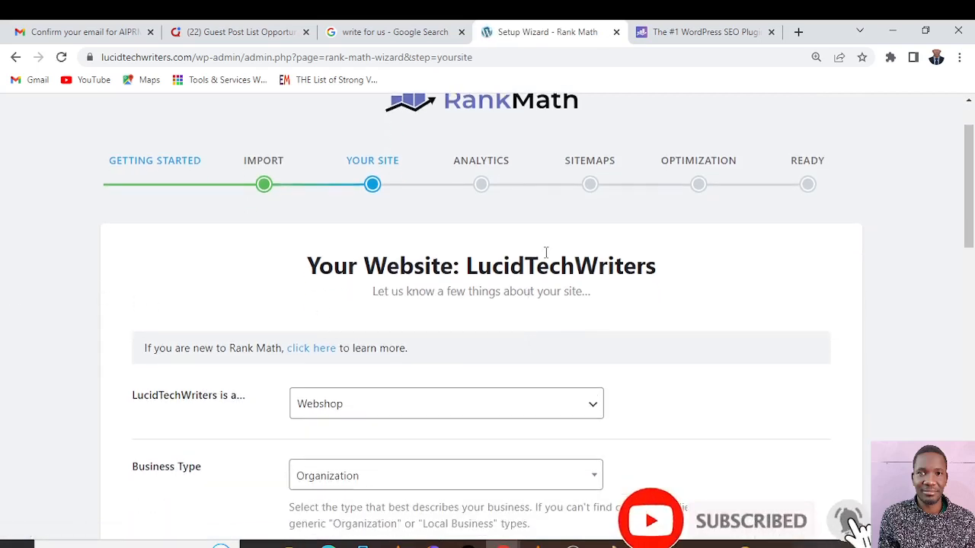
pyautogui.click(595, 406)
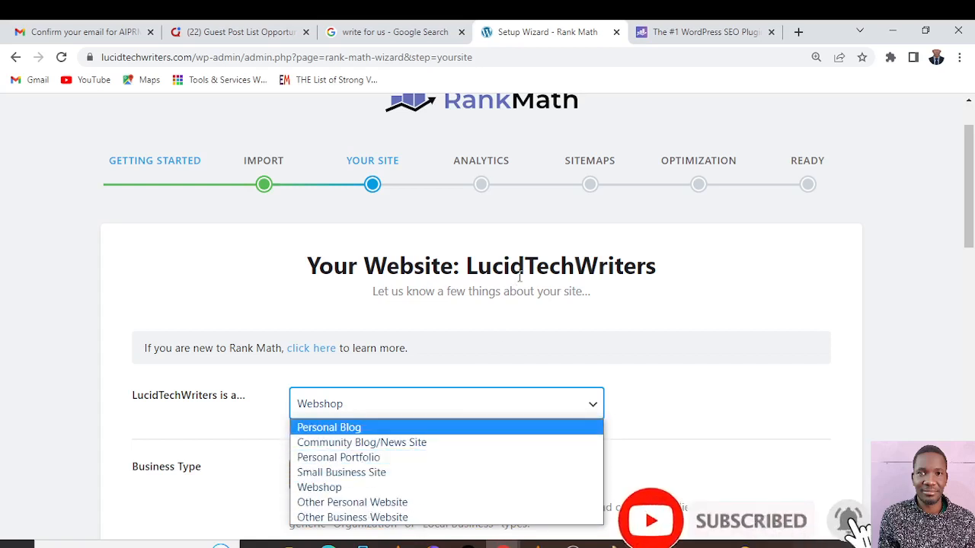
pyautogui.click(336, 429)
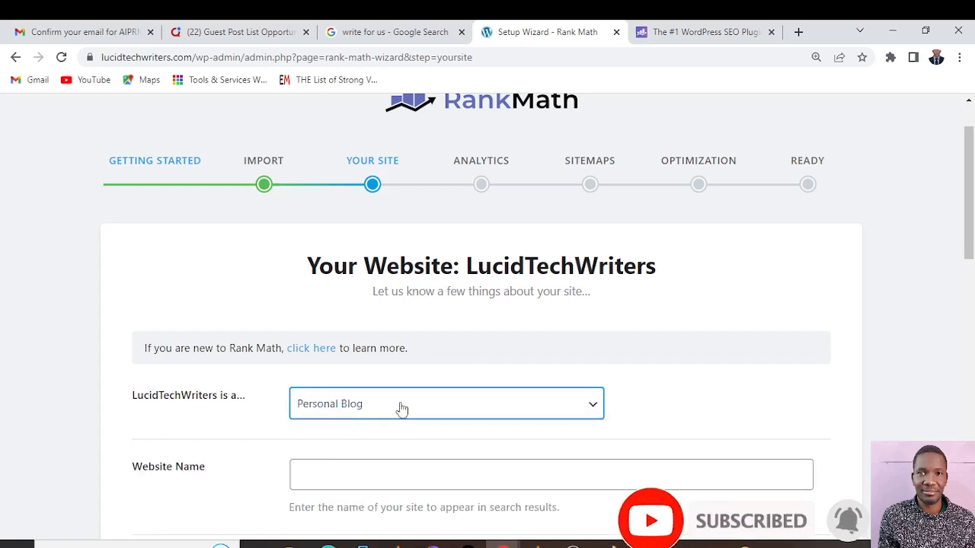
# Enter LucidTechWriters as the website name and dismiss the incoming mail notifications
pyautogui.scroll(-2, 409, 409)
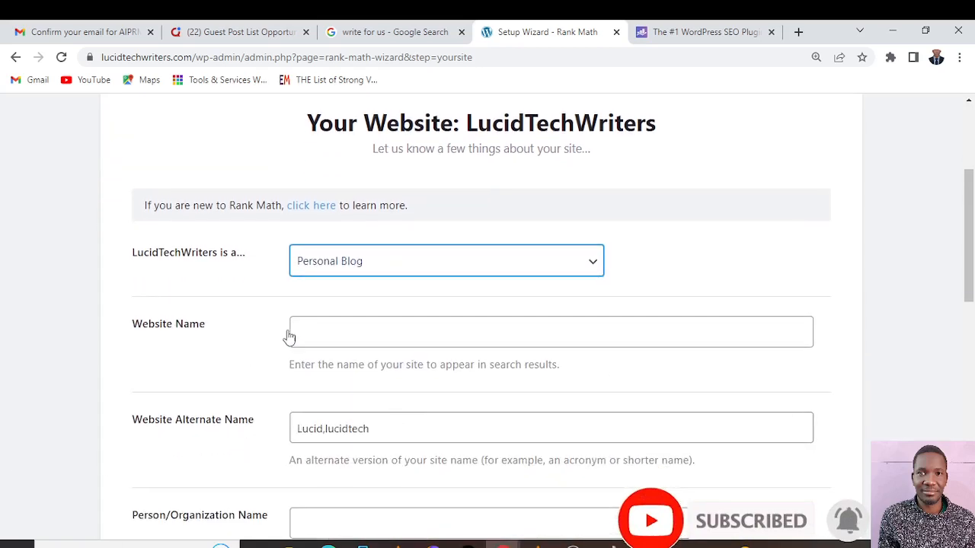
pyautogui.click(356, 326)
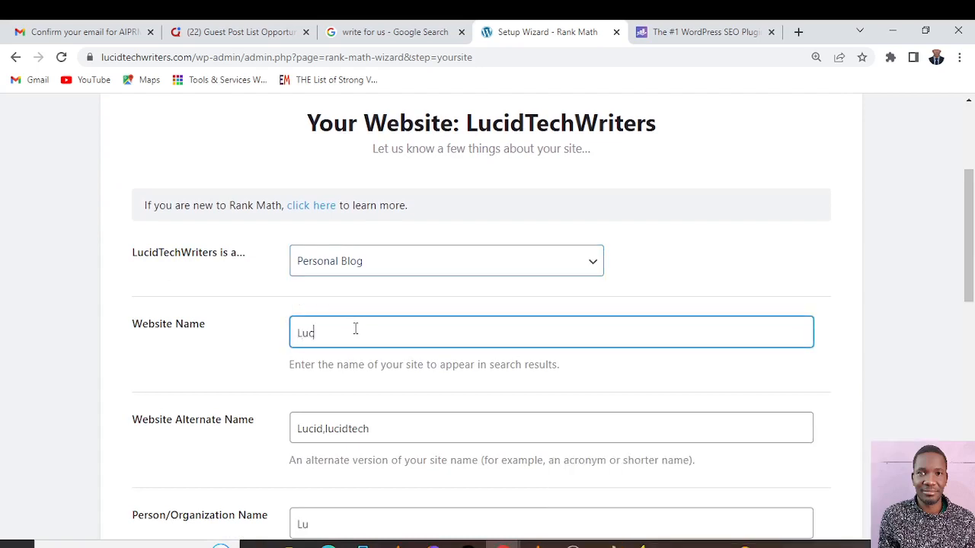
pyautogui.write('Lucid')
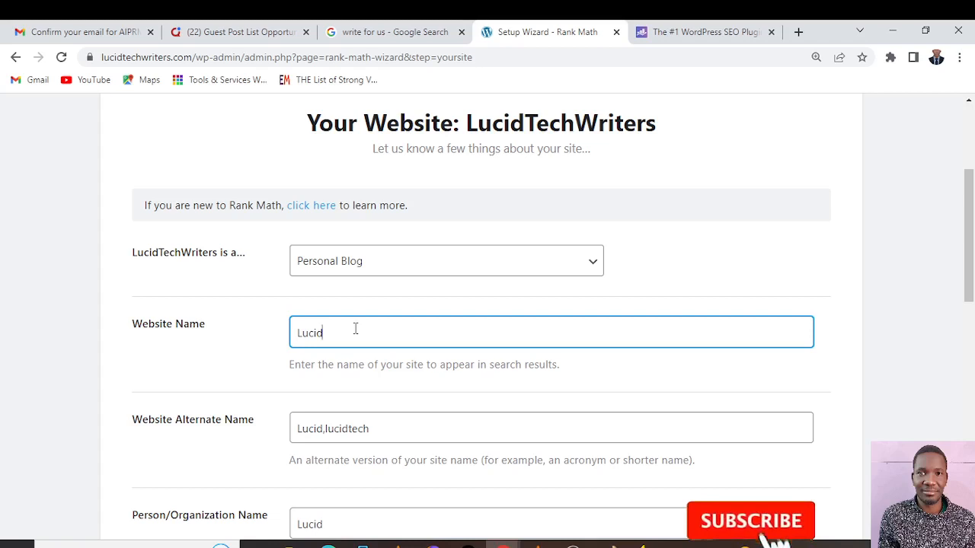
pyautogui.write('TechWriters')
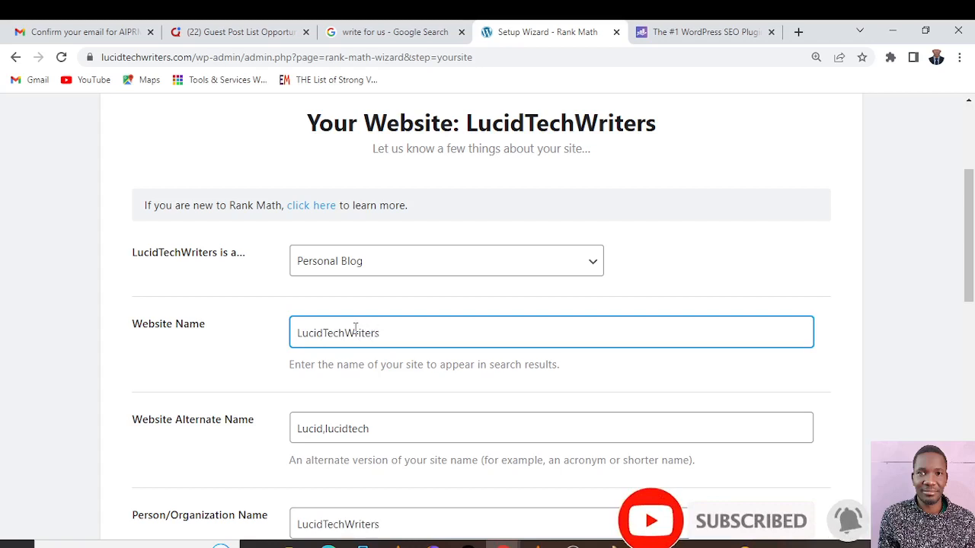
pyautogui.click(396, 431)
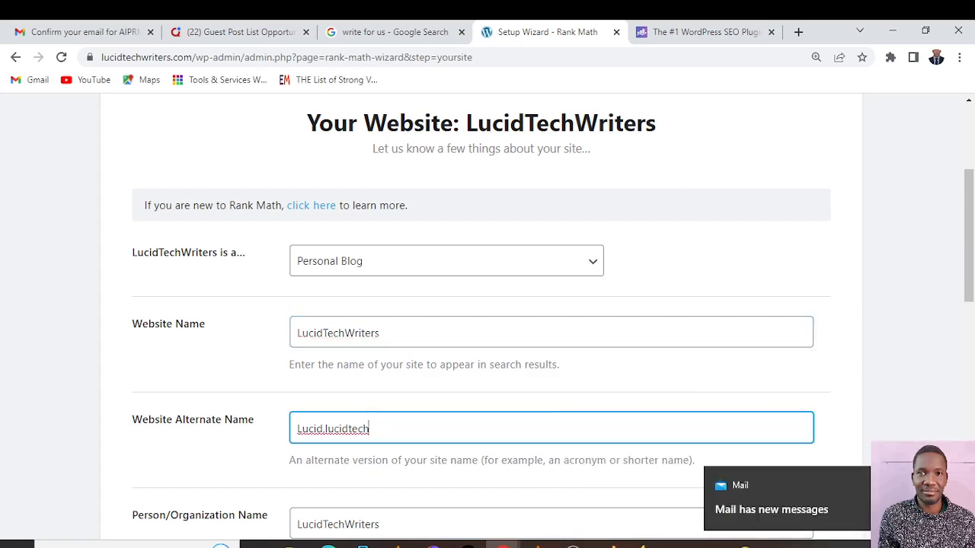
pyautogui.click(943, 485)
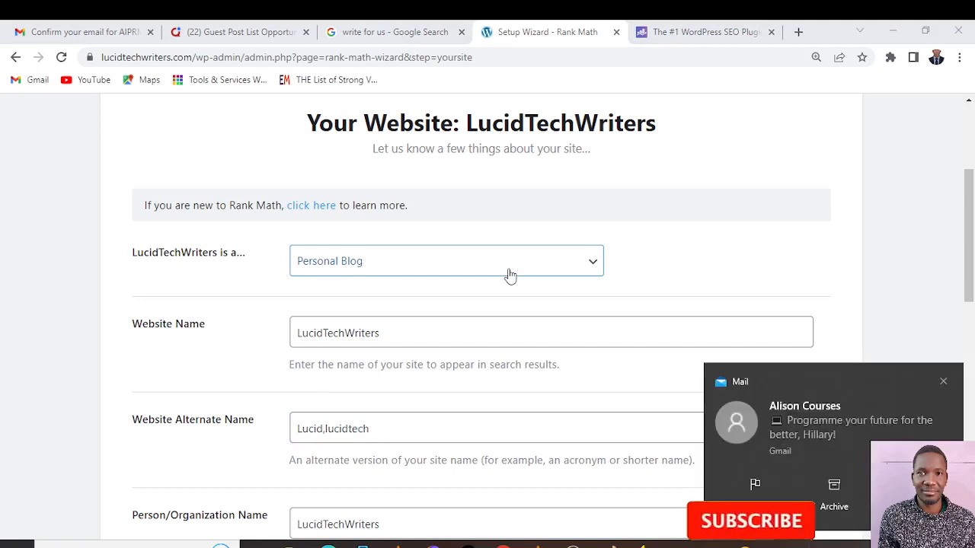
pyautogui.click(944, 383)
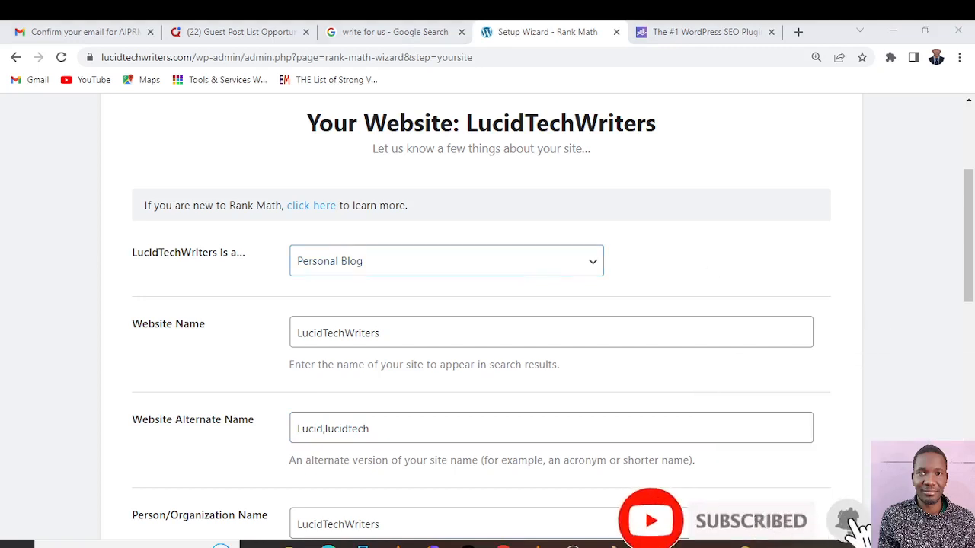
pyautogui.click(371, 428)
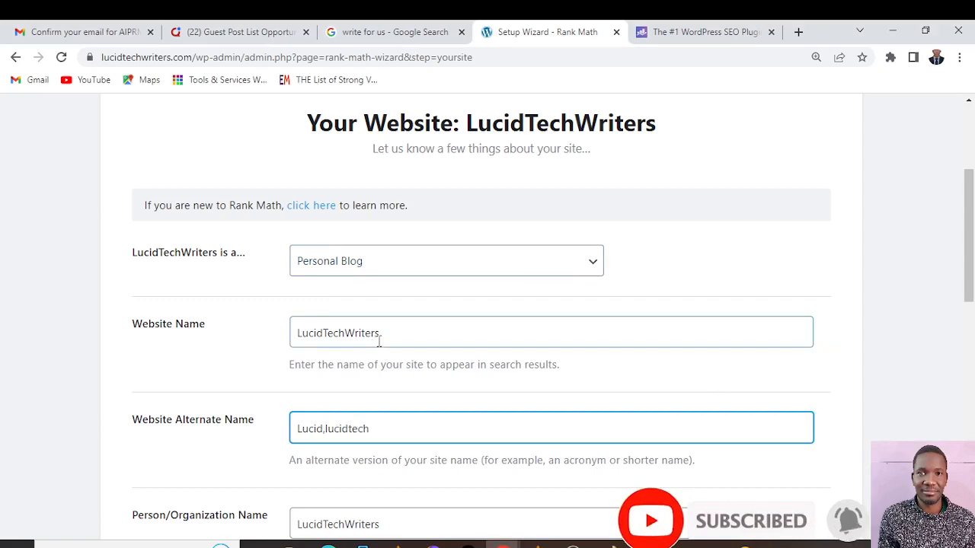
# Review the Person/Organization Name and the Logo for Google settings of the site
pyautogui.scroll(-3, 378, 342)
pyautogui.scroll(-2, 379, 342)
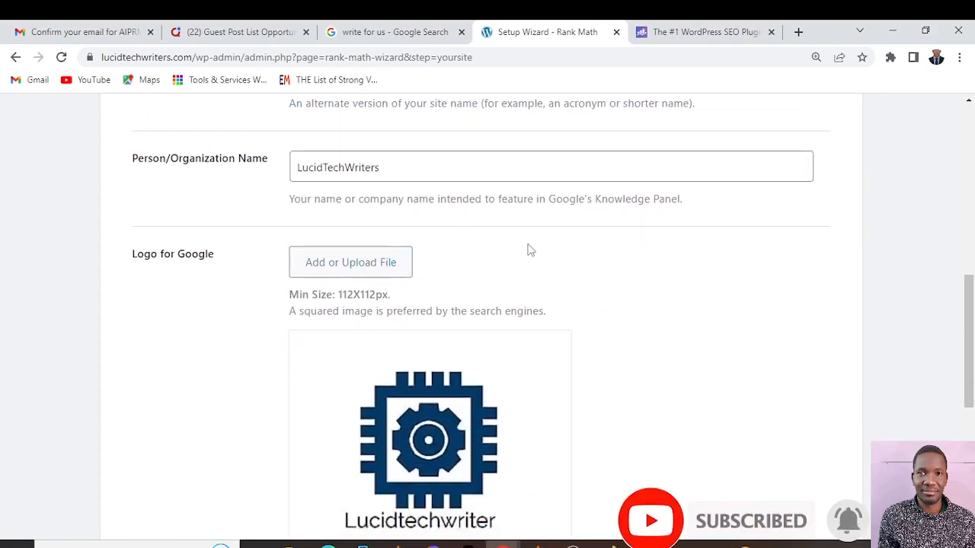
pyautogui.scroll(-5, 529, 251)
pyautogui.scroll(5, 527, 250)
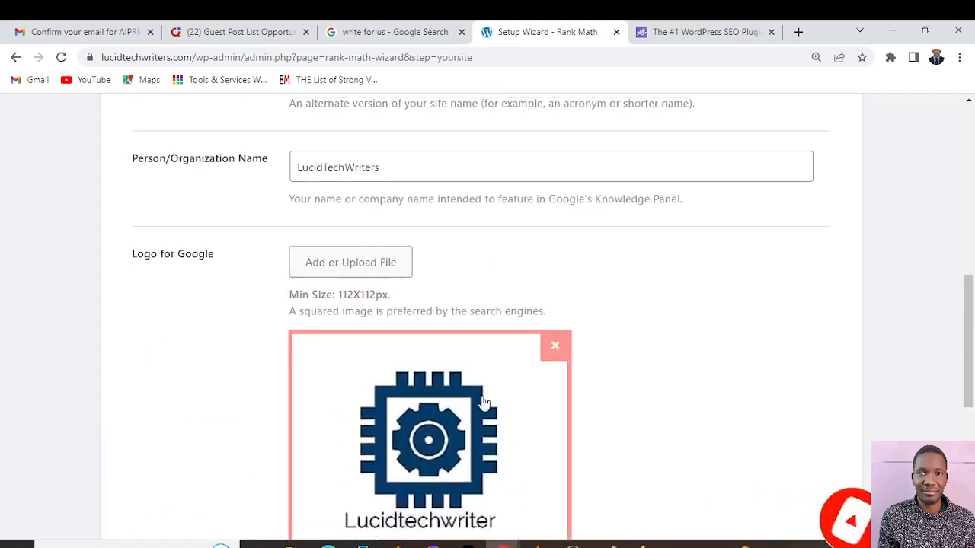
pyautogui.scroll(-4, 487, 394)
pyautogui.scroll(2, 792, 313)
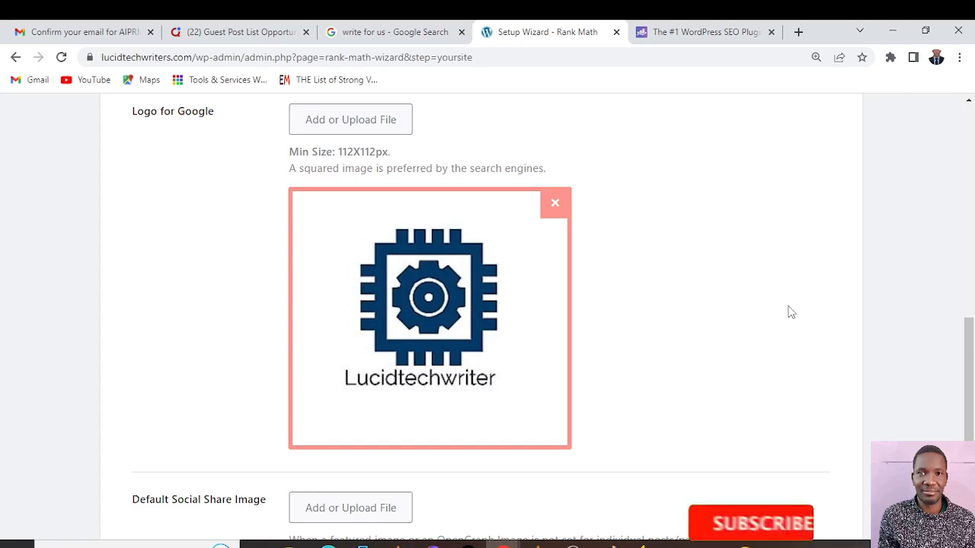
pyautogui.scroll(1, 468, 304)
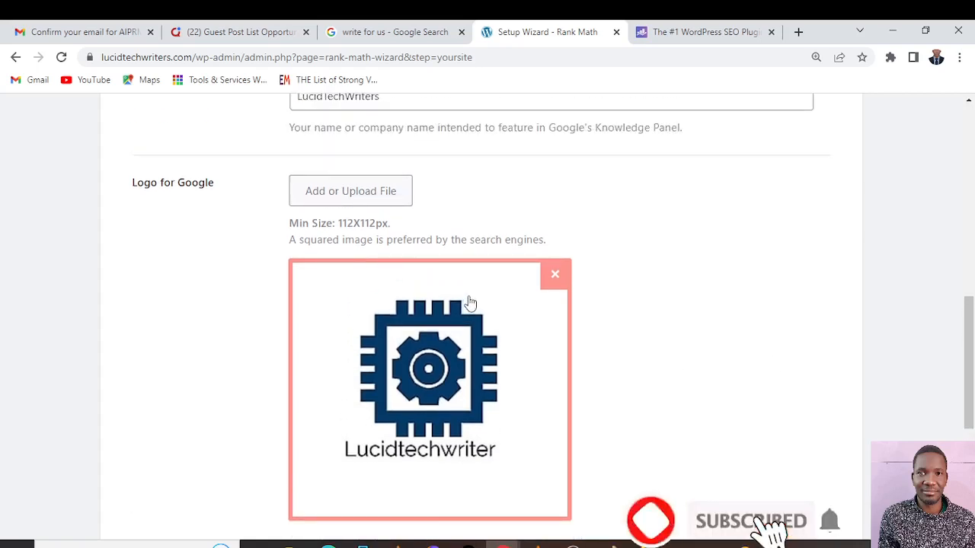
# Set the Default Social Share Image to Lucid-Logo.jpg from the media library
pyautogui.scroll(-4, 777, 376)
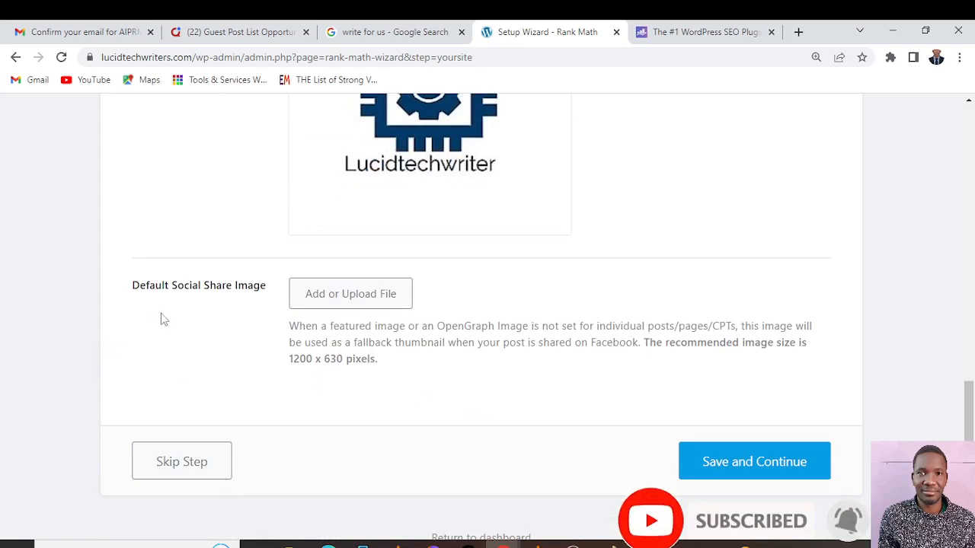
pyautogui.click(372, 301)
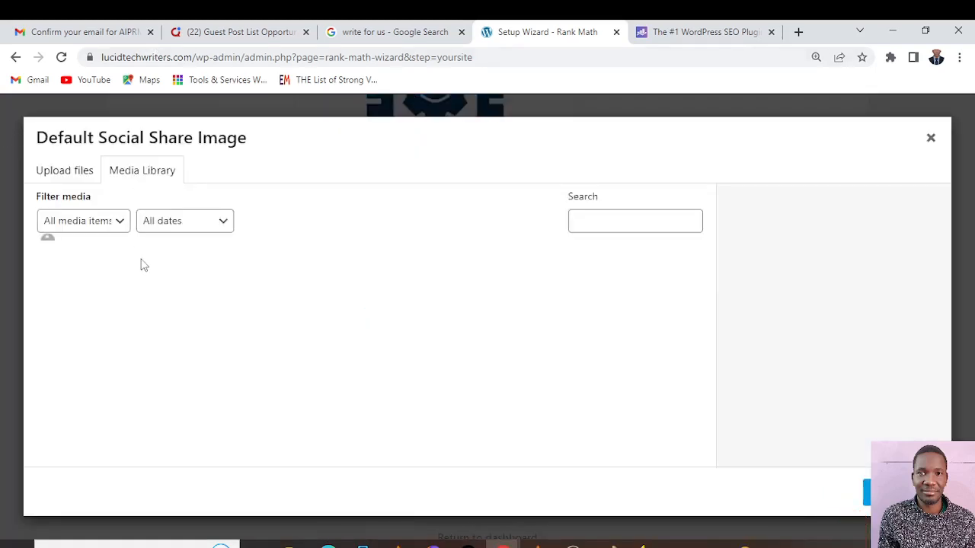
pyautogui.click(84, 297)
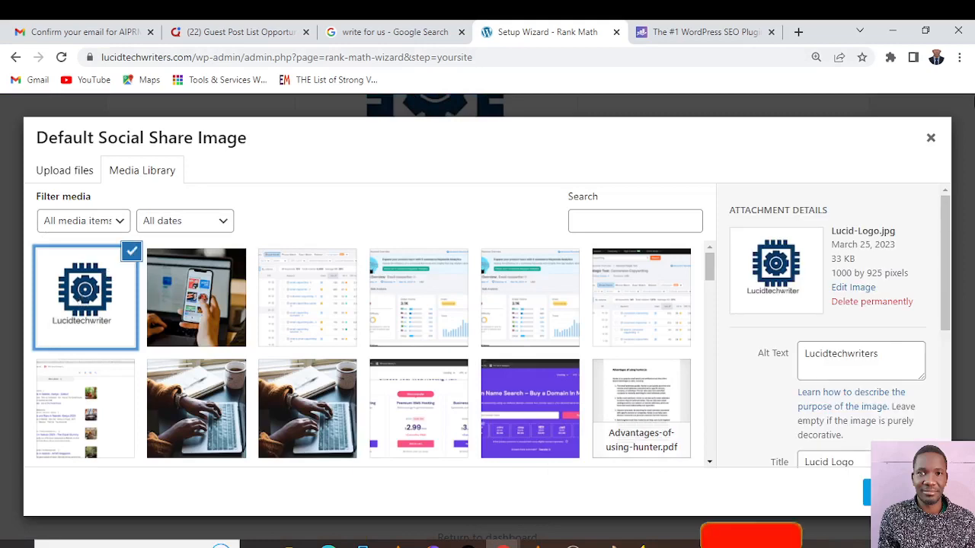
pyautogui.scroll(-1, 910, 352)
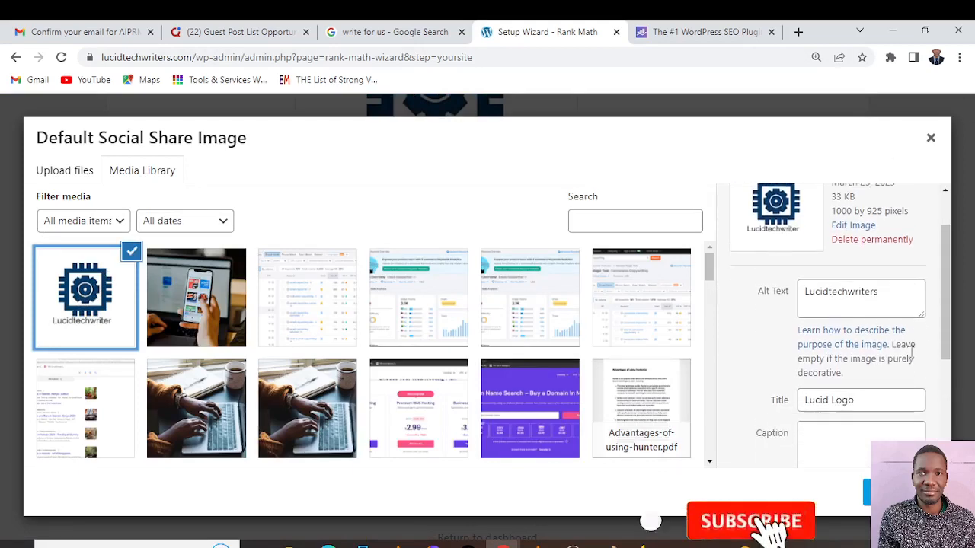
pyautogui.scroll(-2, 911, 351)
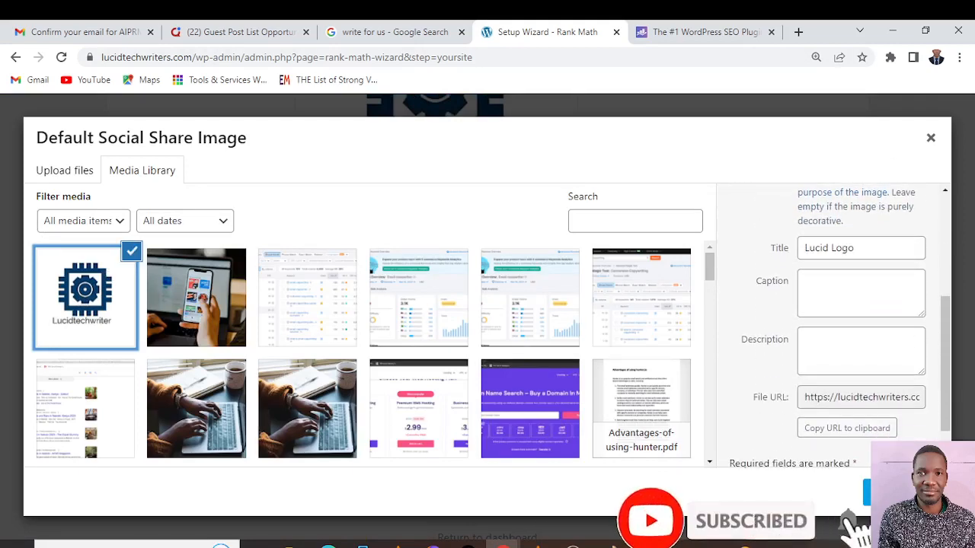
pyautogui.click(898, 493)
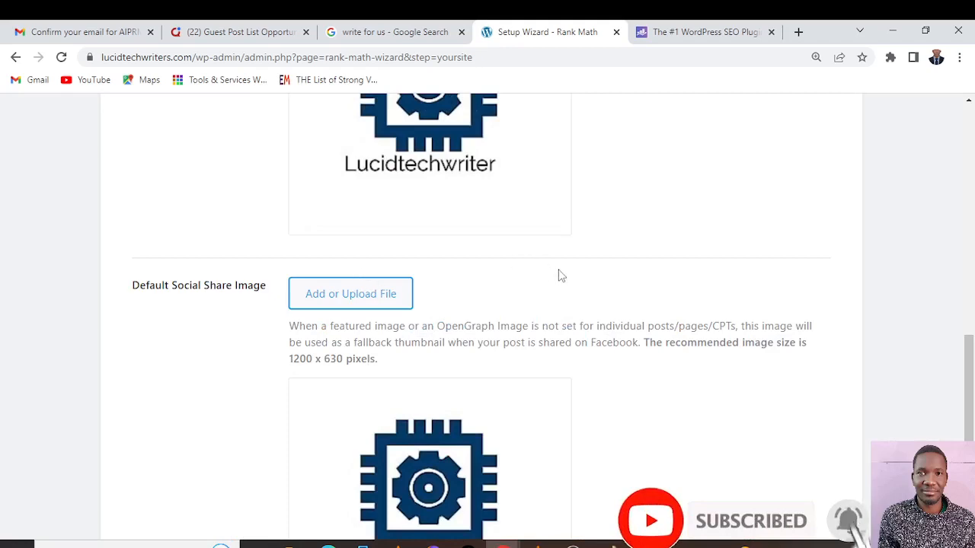
# Check both site images, then save the Your Site settings and continue to the Analytics stage
pyautogui.scroll(1, 560, 275)
pyautogui.scroll(-5, 558, 277)
pyautogui.scroll(5, 558, 277)
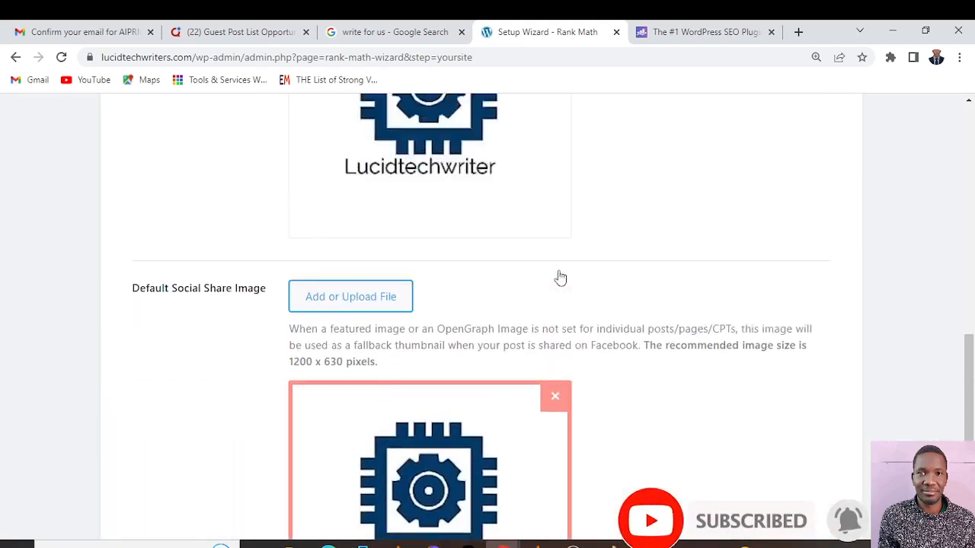
pyautogui.scroll(2, 533, 243)
pyautogui.scroll(-6, 835, 290)
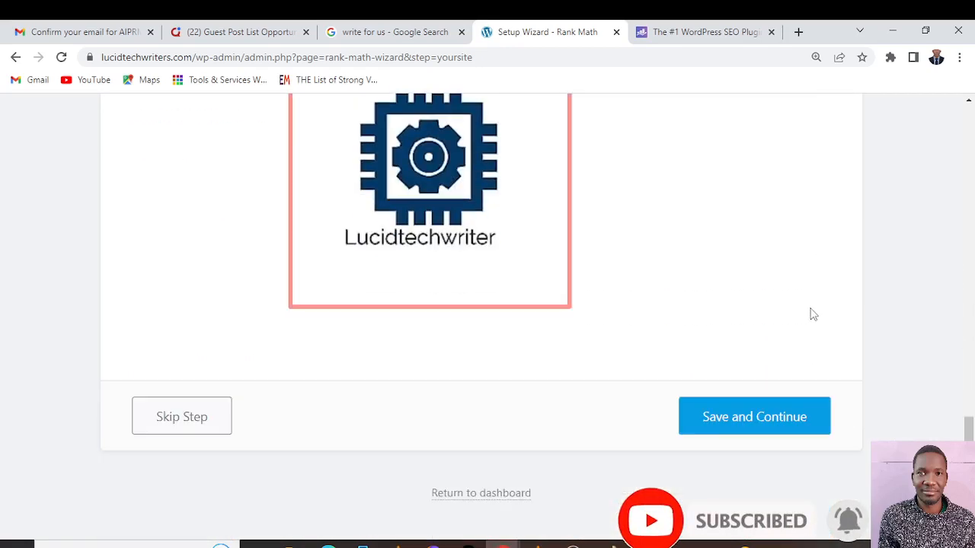
pyautogui.click(733, 425)
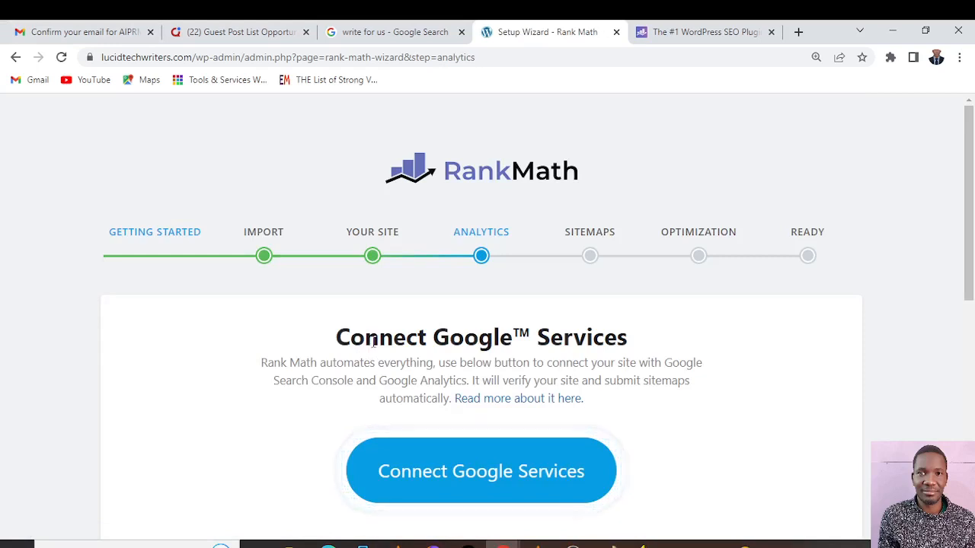
# Read the benefits of connecting a Google account and the data privacy note in the Analytics stage
pyautogui.scroll(-2, 373, 343)
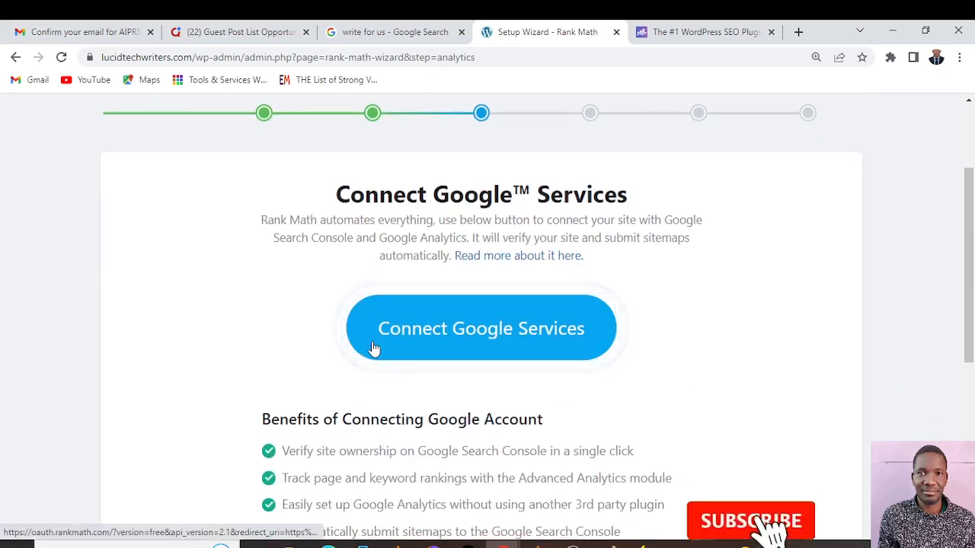
pyautogui.scroll(-2, 373, 346)
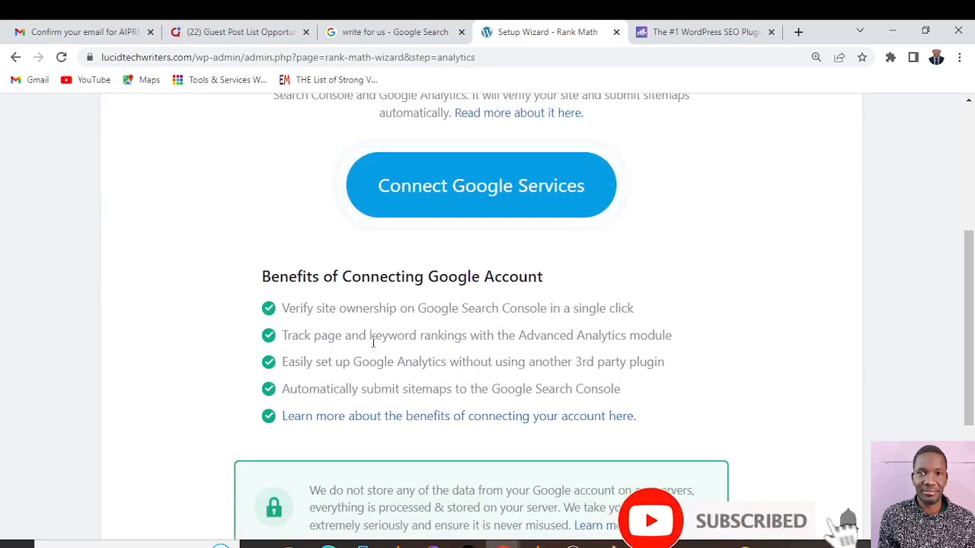
pyautogui.scroll(-3, 373, 344)
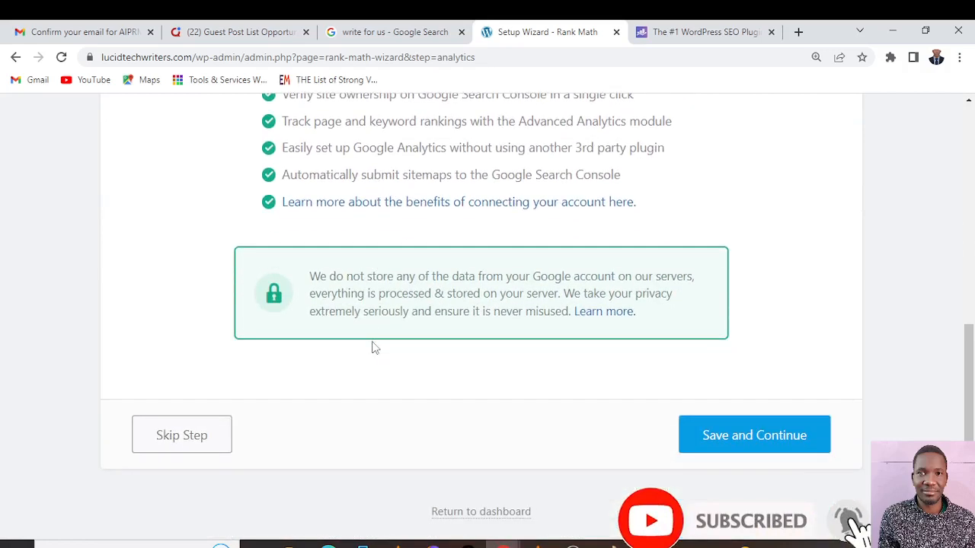
pyautogui.scroll(6, 373, 331)
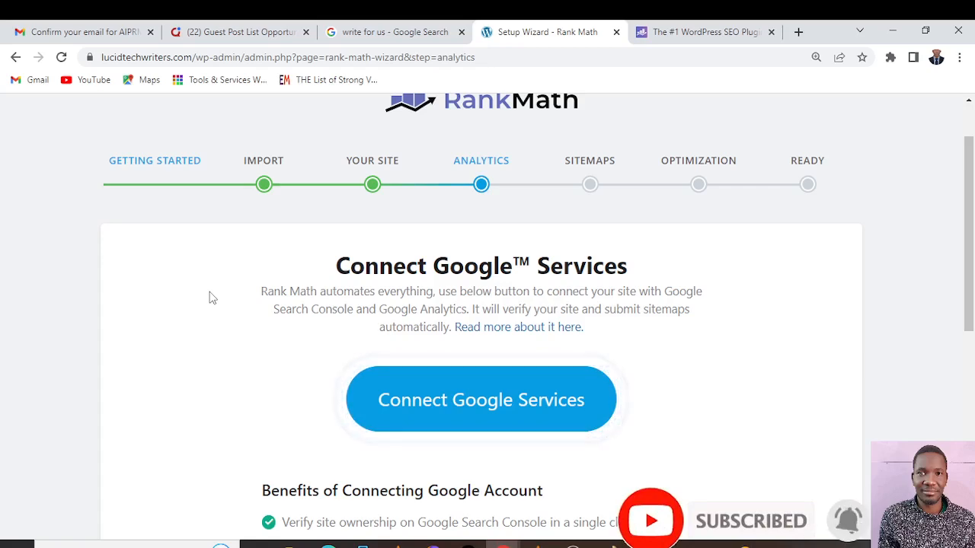
pyautogui.scroll(-2, 525, 380)
pyautogui.scroll(-2, 526, 414)
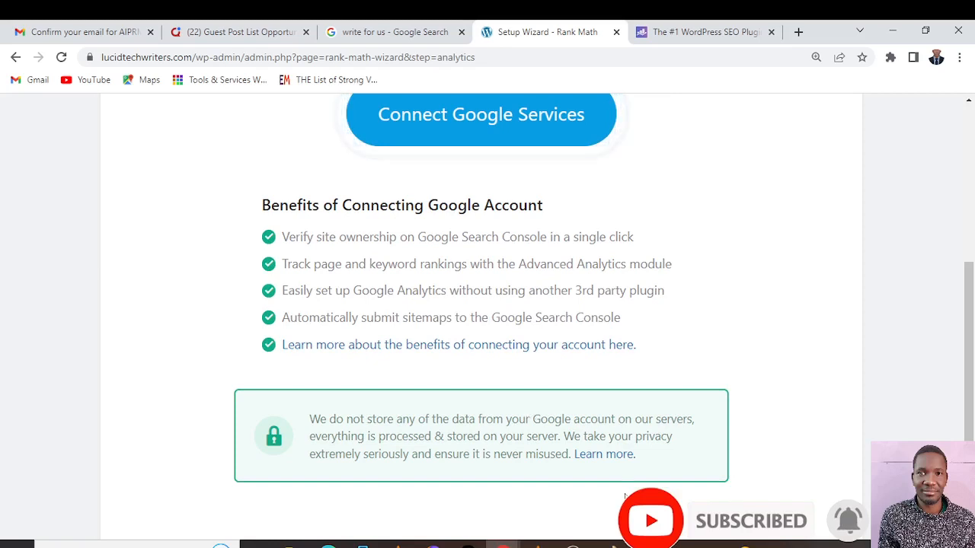
pyautogui.scroll(3, 608, 449)
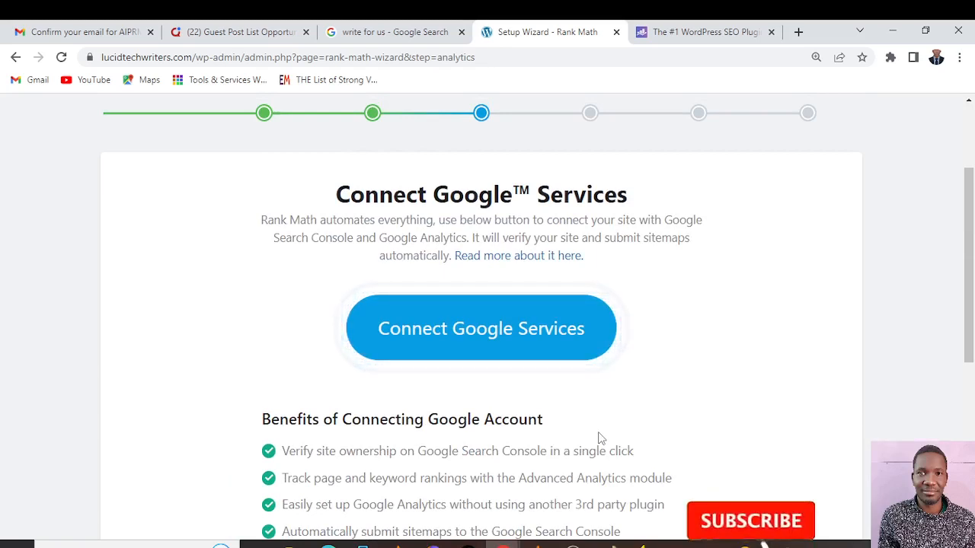
# Connect Google Services with the existing Google account, granting Rank Math SEO all the requested Analytics, Search Console and site-management permissions
pyautogui.click(479, 339)
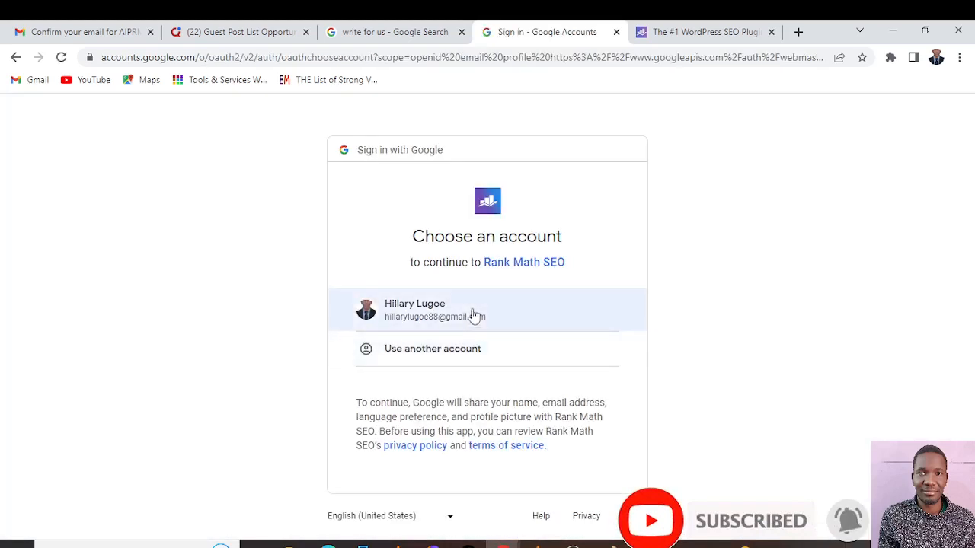
pyautogui.click(473, 315)
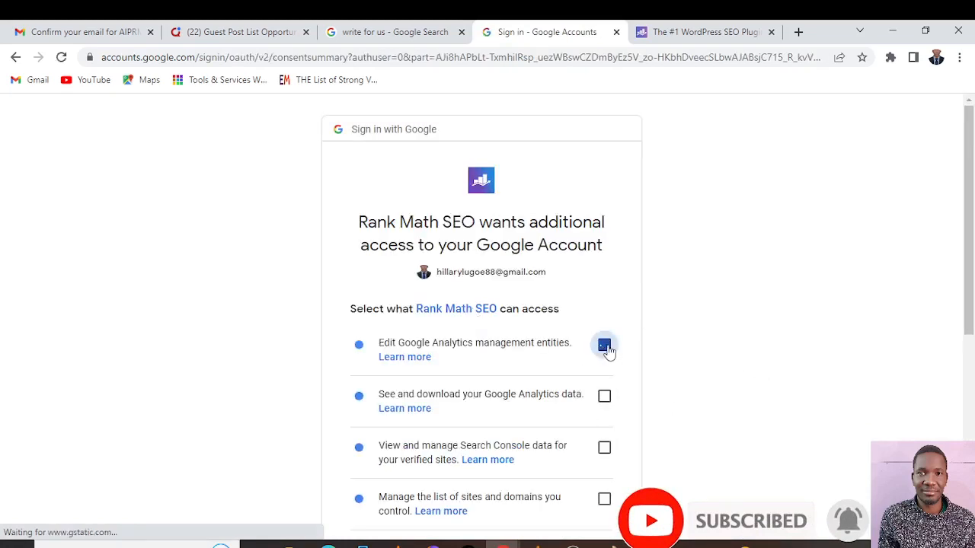
pyautogui.click(606, 401)
pyautogui.click(605, 448)
pyautogui.scroll(-1, 606, 450)
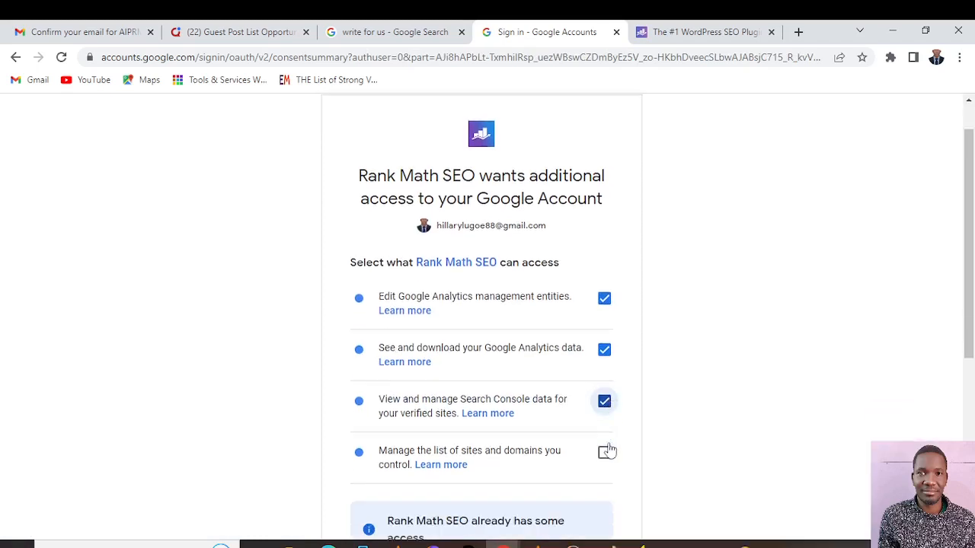
pyautogui.click(603, 430)
pyautogui.scroll(-3, 444, 361)
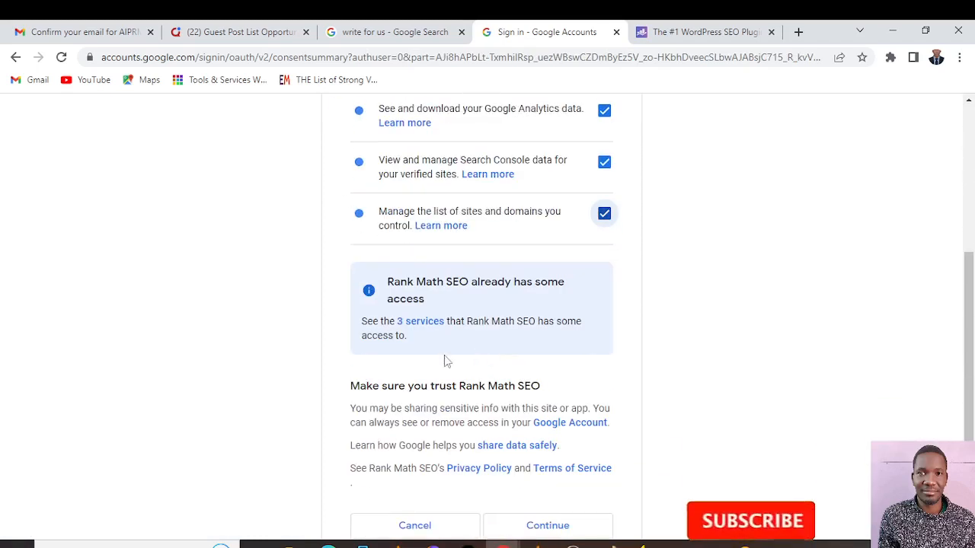
pyautogui.scroll(-1, 466, 272)
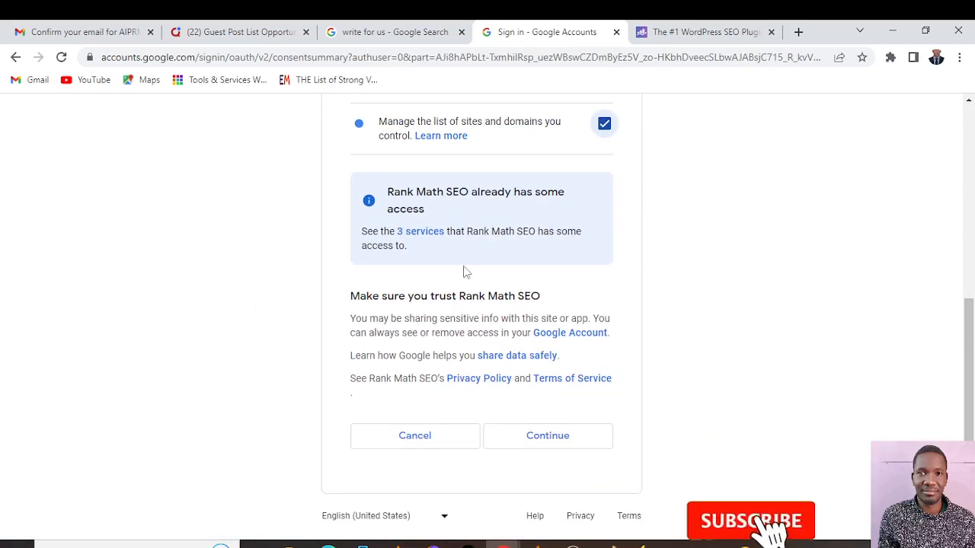
pyautogui.click(558, 437)
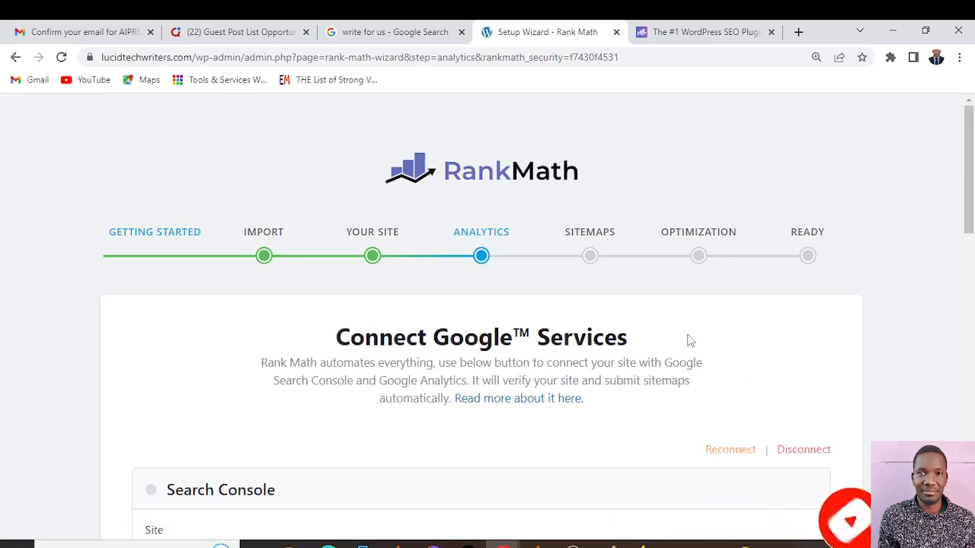
# Create a new GA4 property in the Analytics section and use Website as its data stream
pyautogui.scroll(-3, 659, 326)
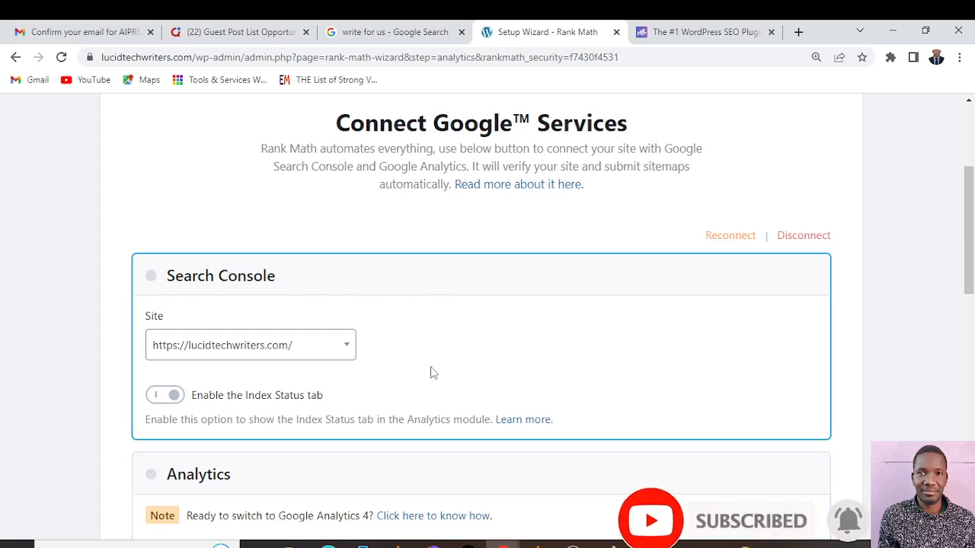
pyautogui.scroll(-1, 431, 373)
pyautogui.scroll(-2, 431, 372)
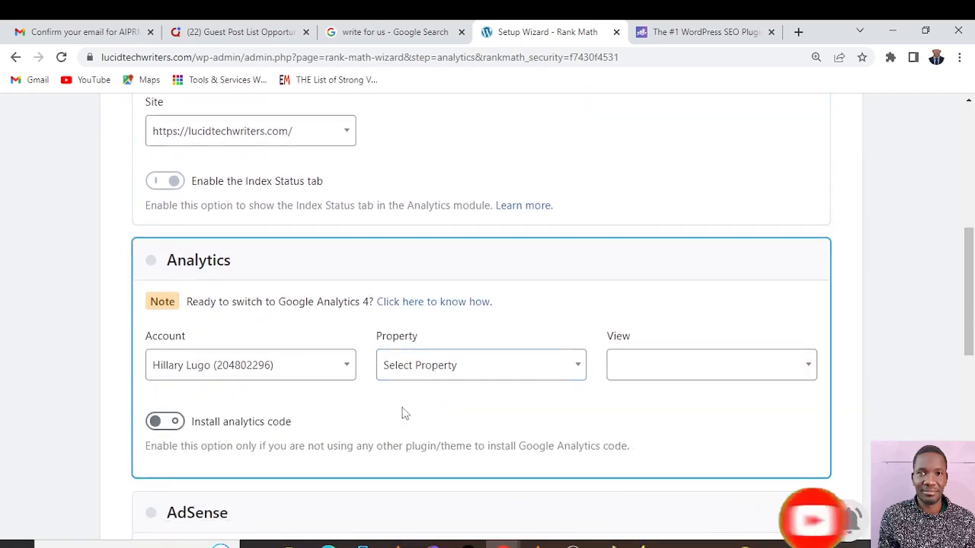
pyautogui.click(578, 368)
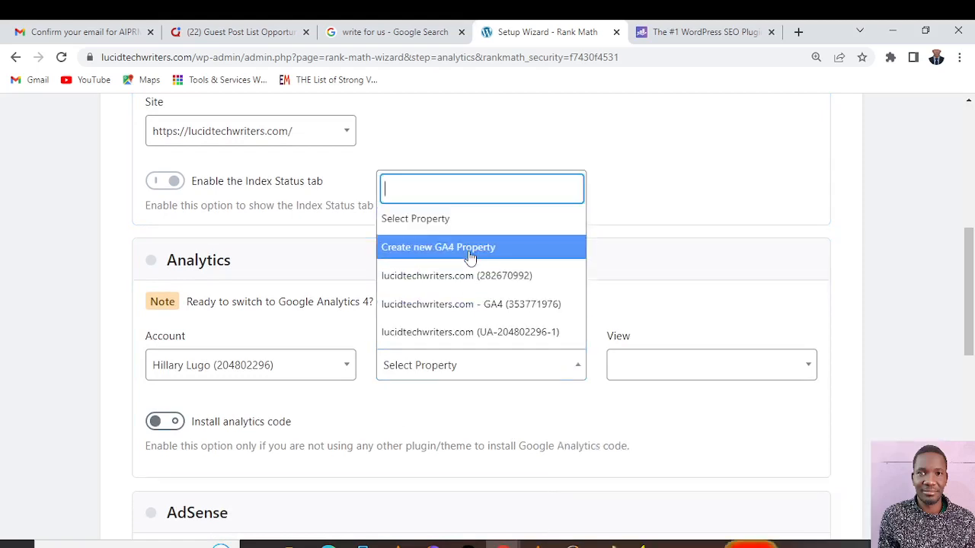
pyautogui.click(466, 254)
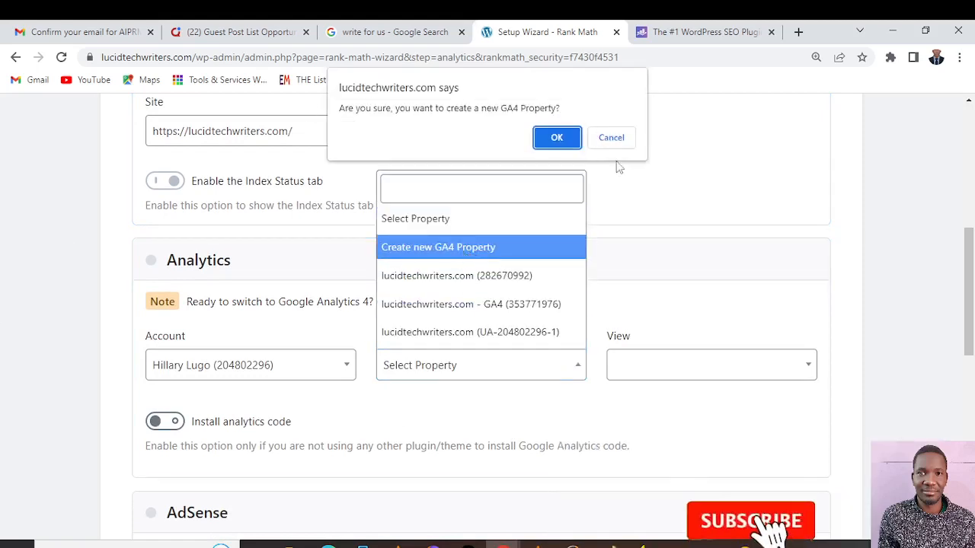
pyautogui.click(555, 139)
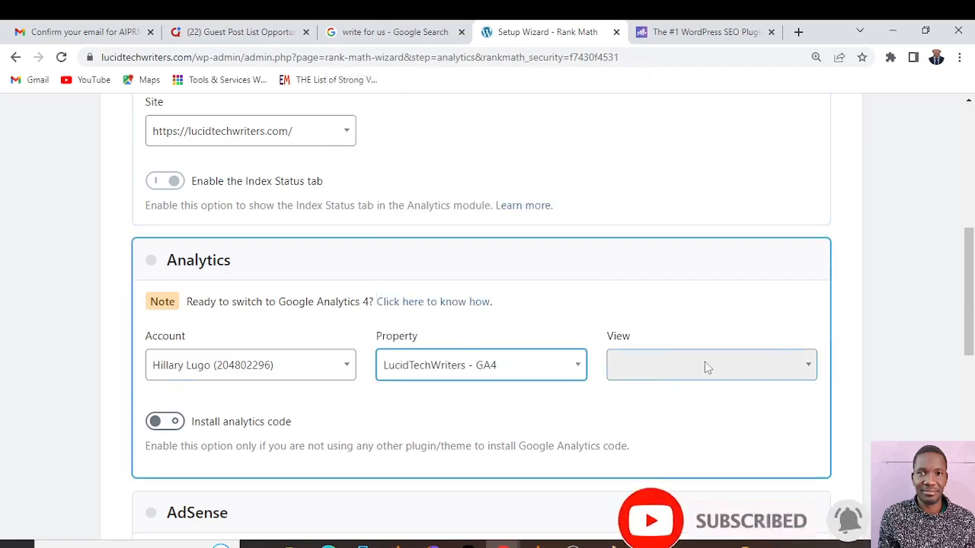
pyautogui.click(810, 365)
pyautogui.click(810, 365)
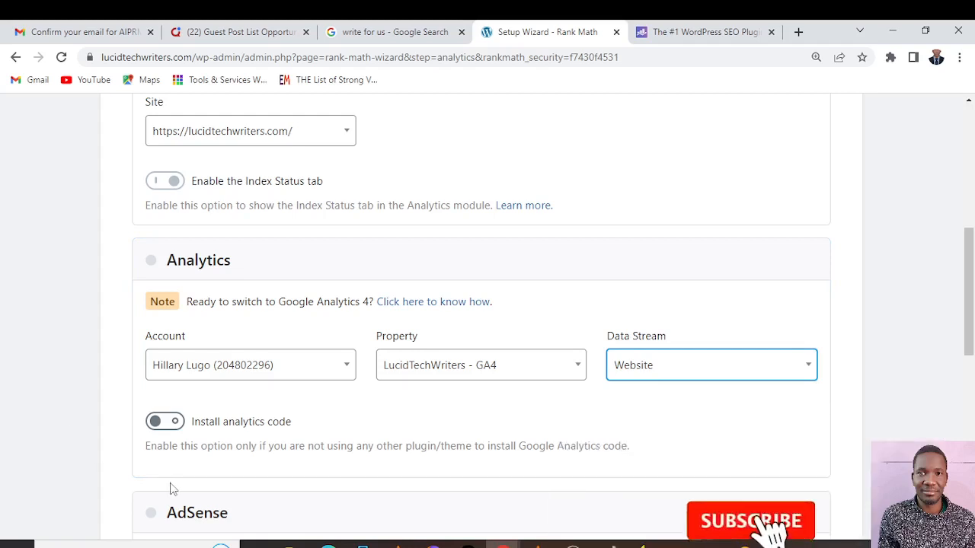
# Look over the AdSense section and inspect the sites available for Search Console
pyautogui.scroll(-3, 172, 489)
pyautogui.scroll(-1, 173, 488)
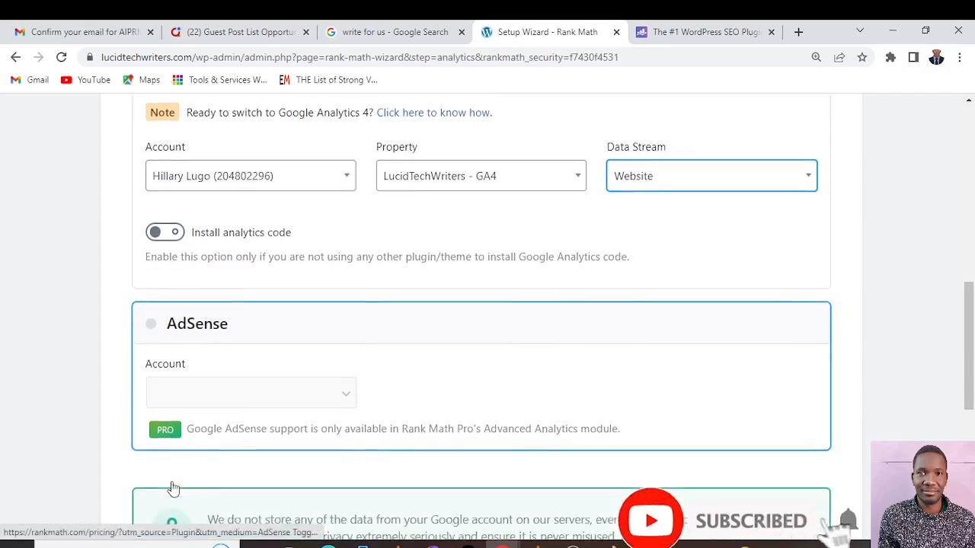
pyautogui.scroll(5, 173, 487)
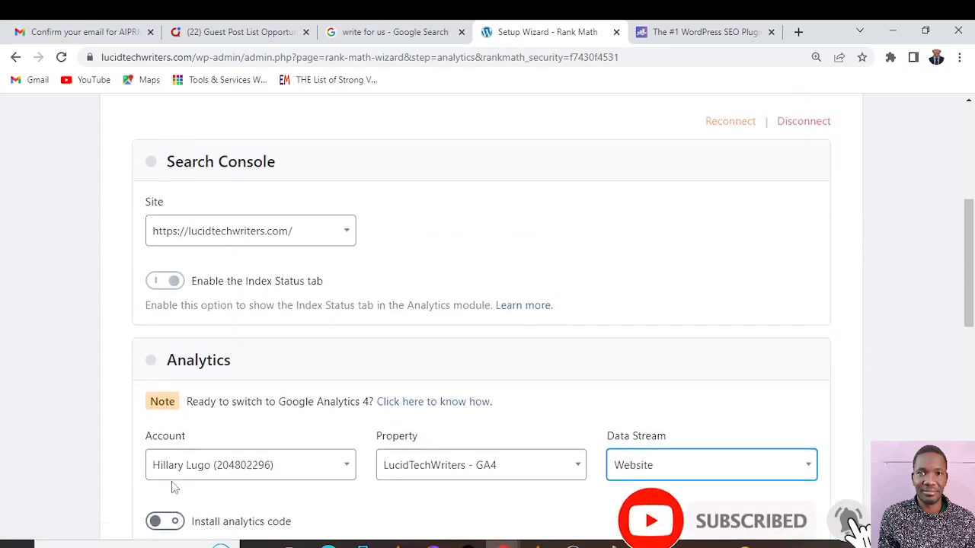
pyautogui.scroll(2, 174, 487)
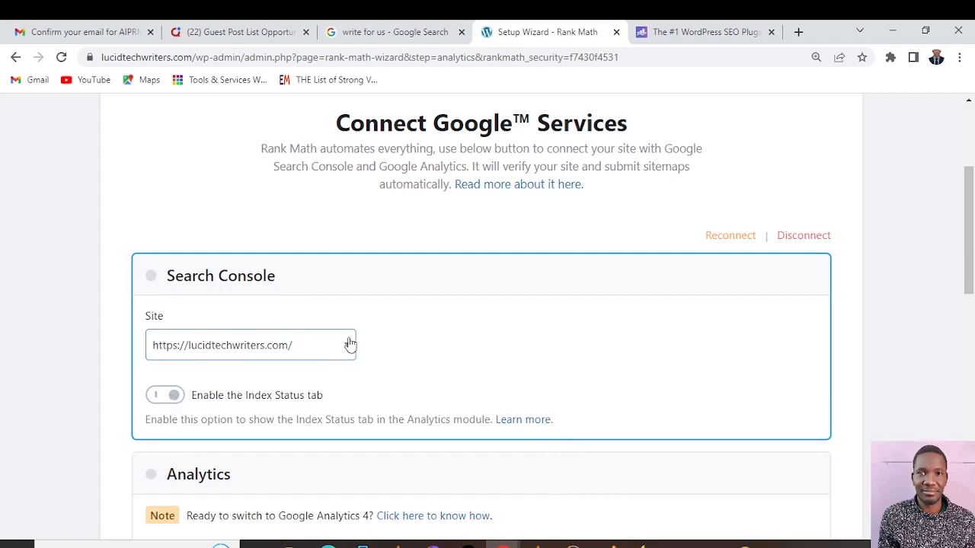
pyautogui.click(349, 345)
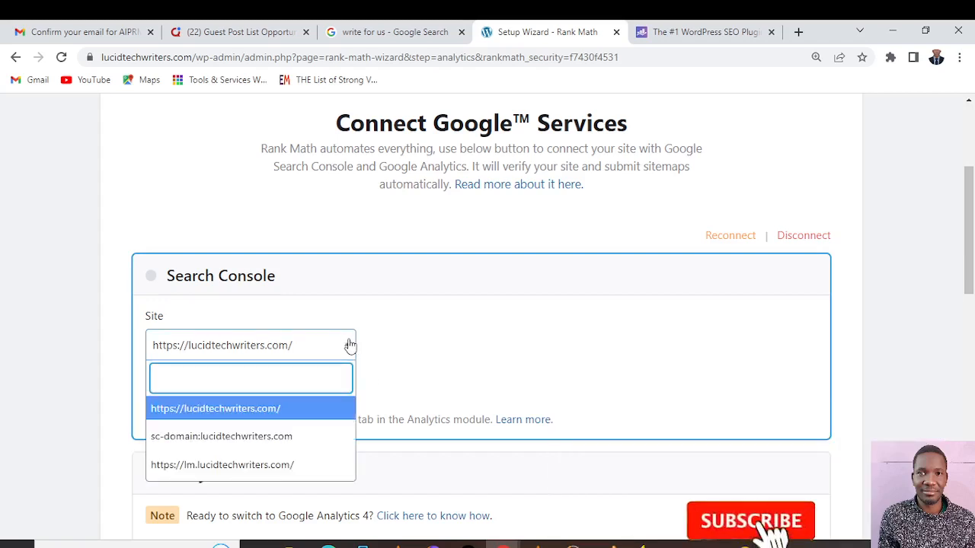
pyautogui.click(349, 345)
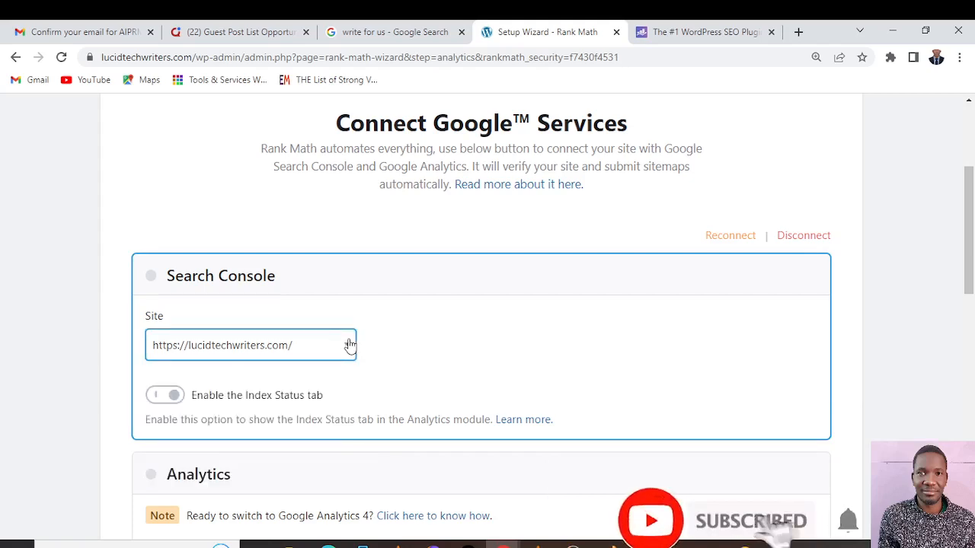
# Check the Analytics, AdSense and Email Reports settings, then save them and continue to the Sitemaps stage
pyautogui.scroll(-2, 369, 347)
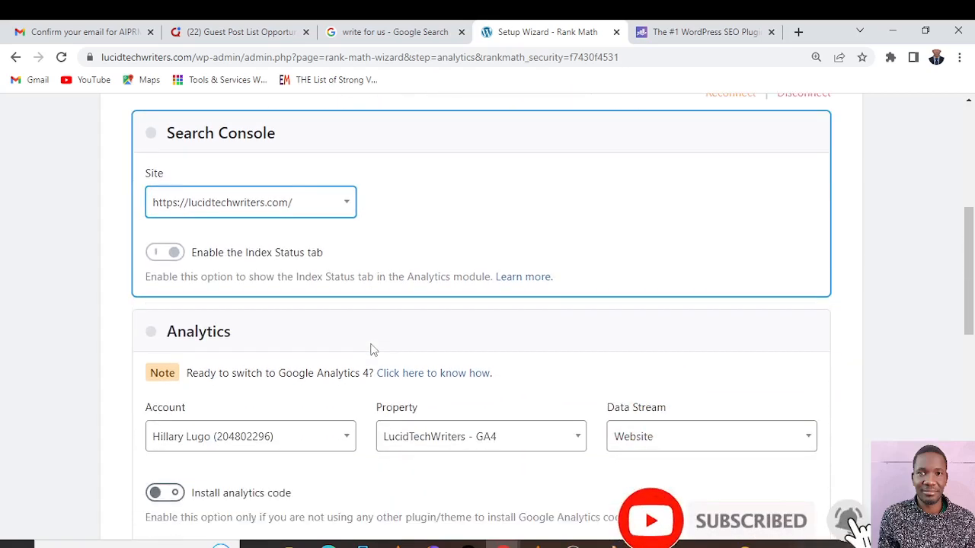
pyautogui.scroll(-1, 374, 349)
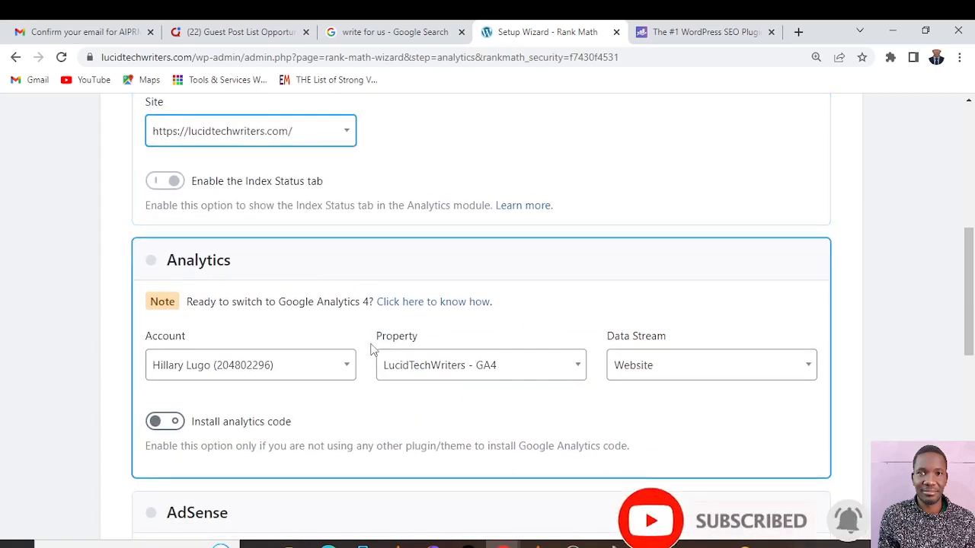
pyautogui.scroll(-2, 373, 349)
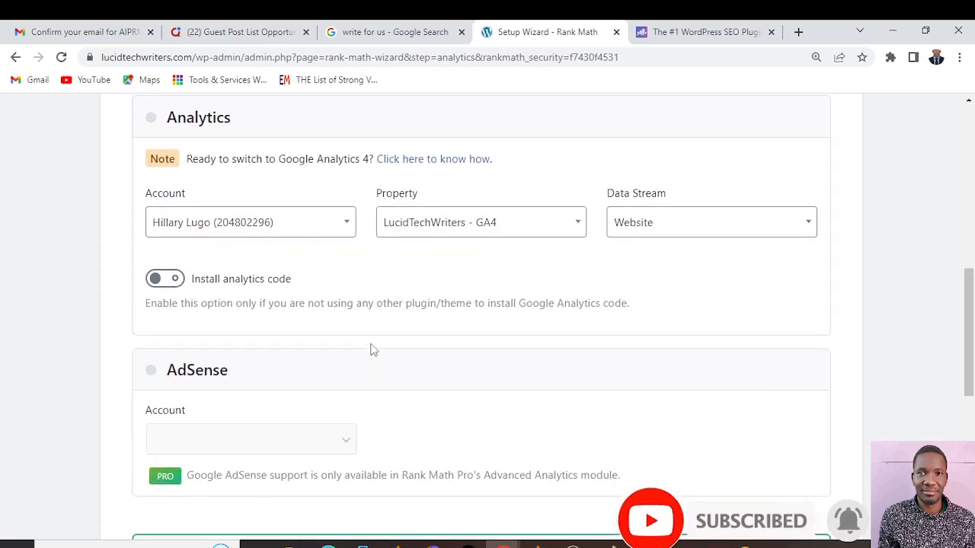
pyautogui.scroll(-3, 373, 349)
pyautogui.scroll(1, 374, 349)
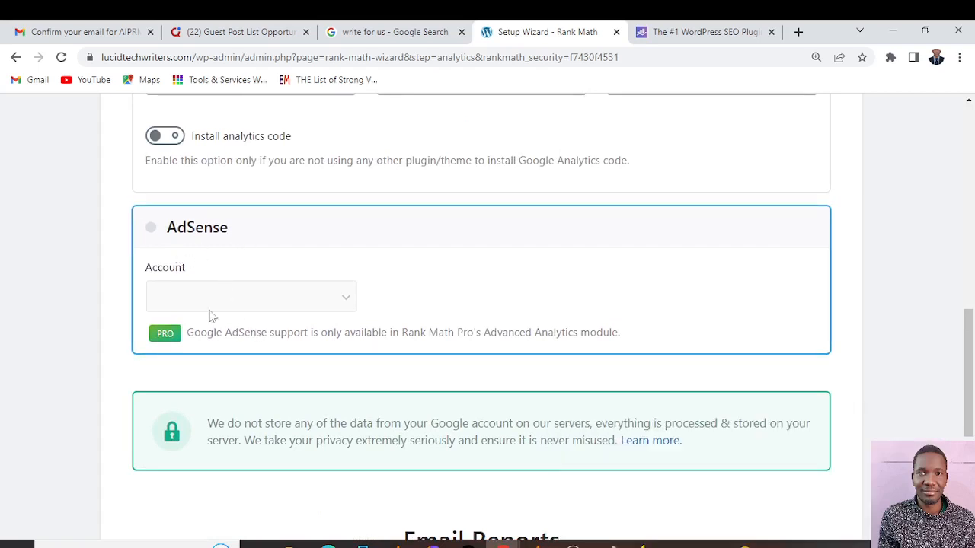
pyautogui.scroll(-4, 322, 305)
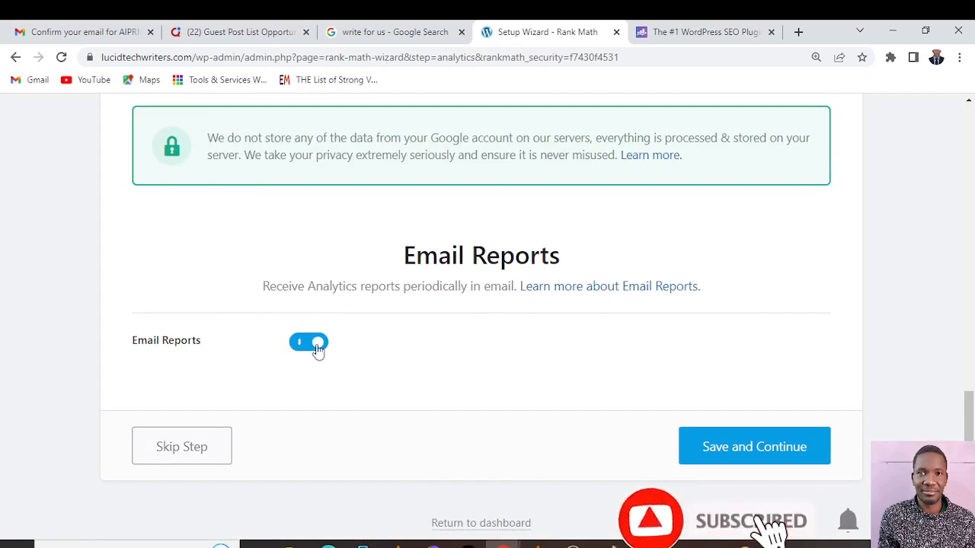
pyautogui.click(742, 452)
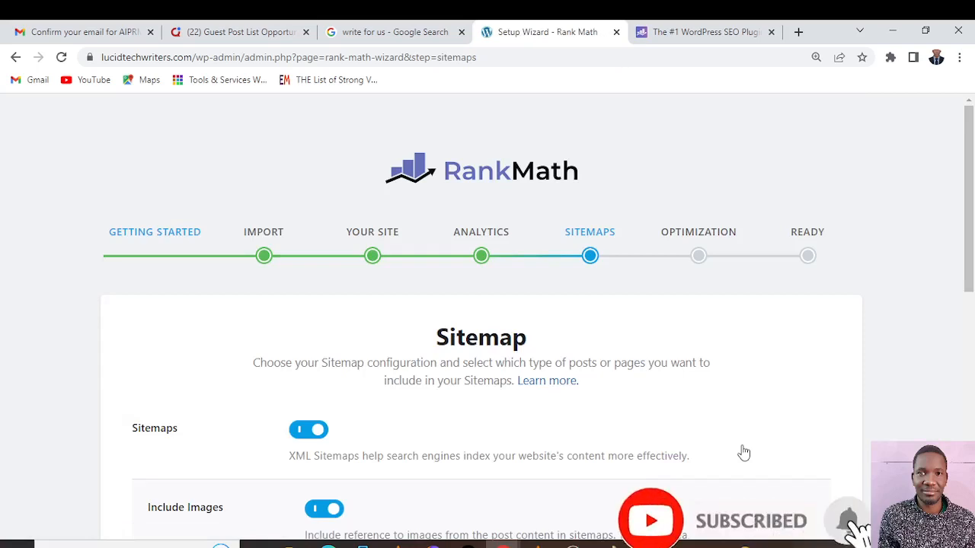
# Exclude Quizzes and Assignments from the sitemap's Public Post Types
pyautogui.scroll(-1, 779, 373)
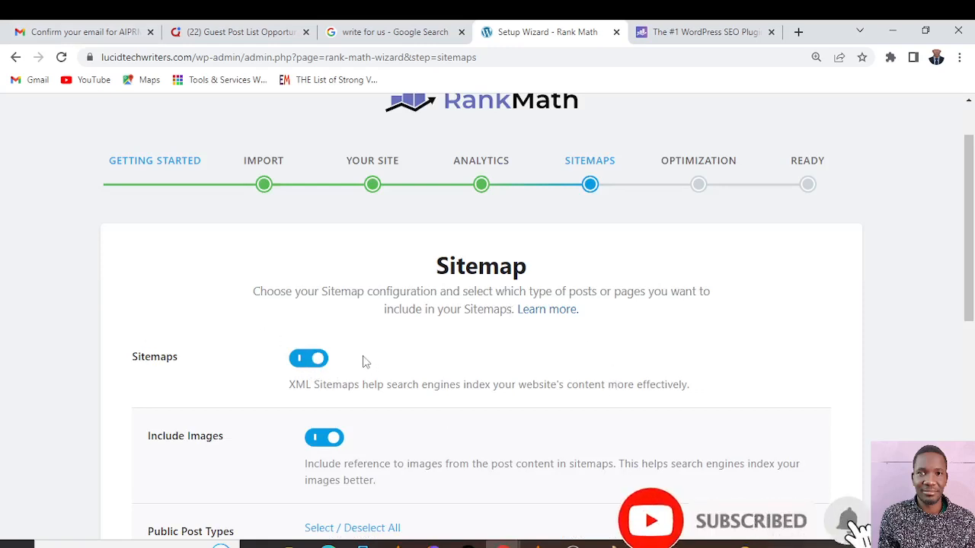
pyautogui.scroll(-2, 362, 361)
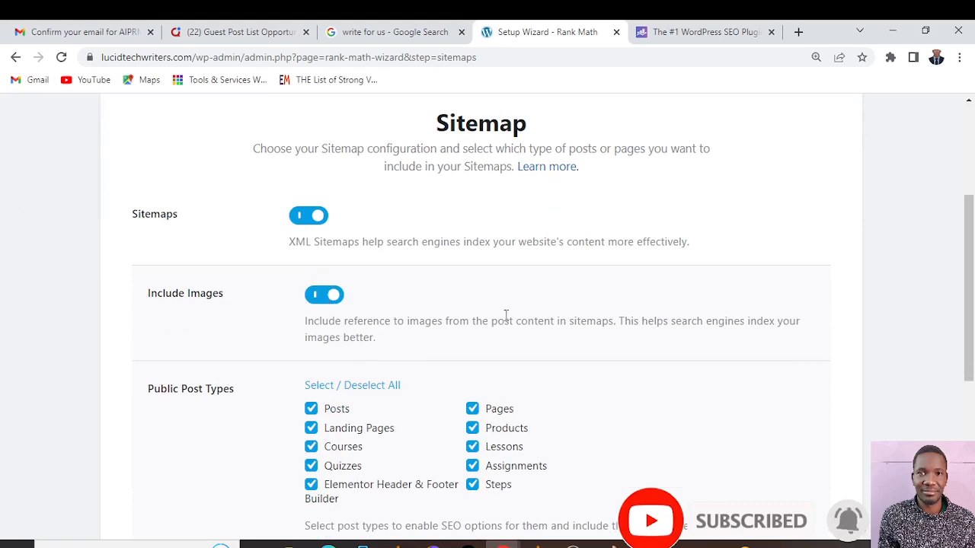
pyautogui.scroll(-1, 504, 318)
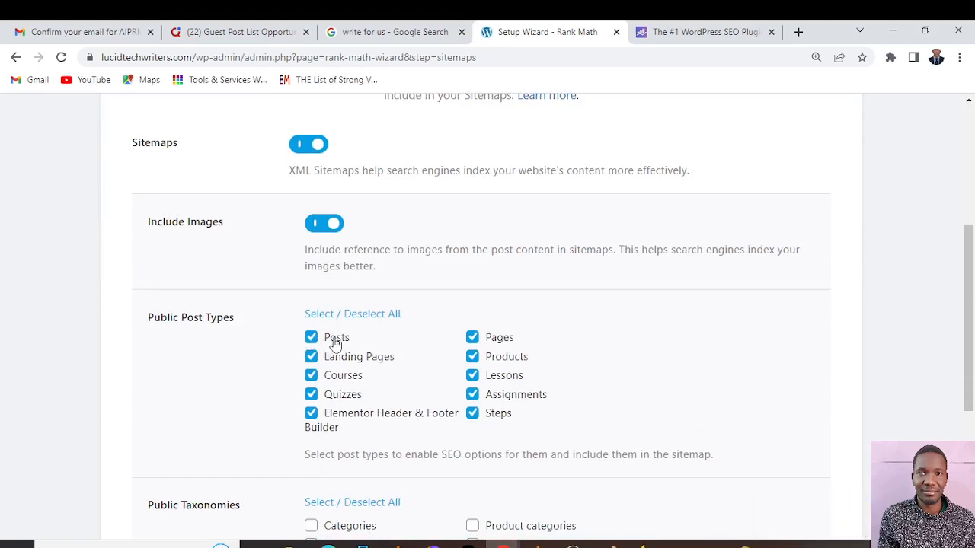
pyautogui.click(310, 394)
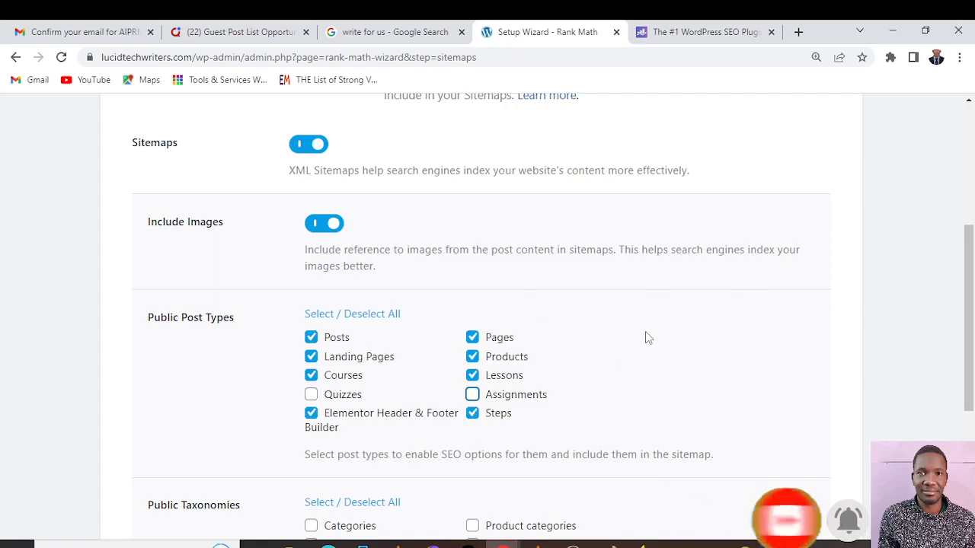
# Include Course Categories, Product categories and Categories in the sitemap's Public Taxonomies
pyautogui.scroll(-2, 645, 335)
pyautogui.scroll(-1, 243, 367)
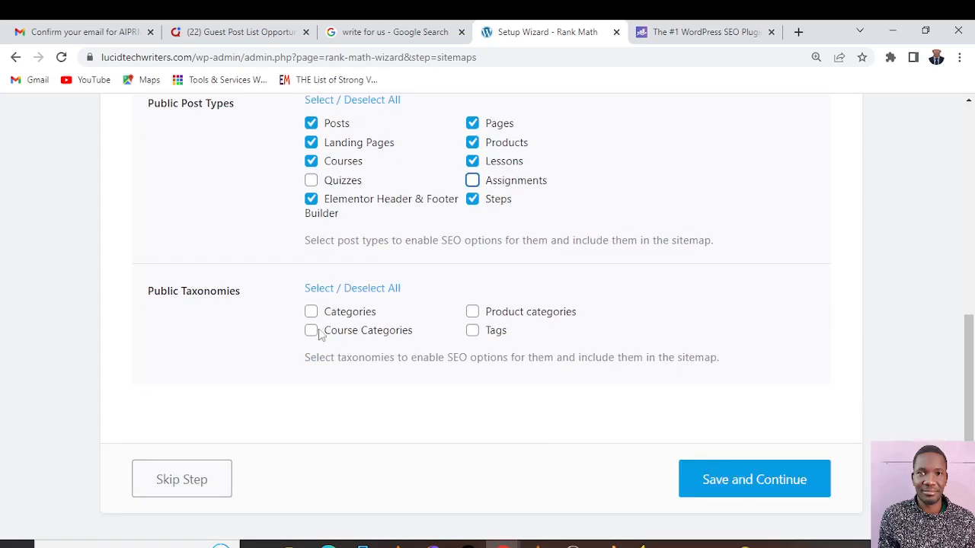
pyautogui.click(313, 331)
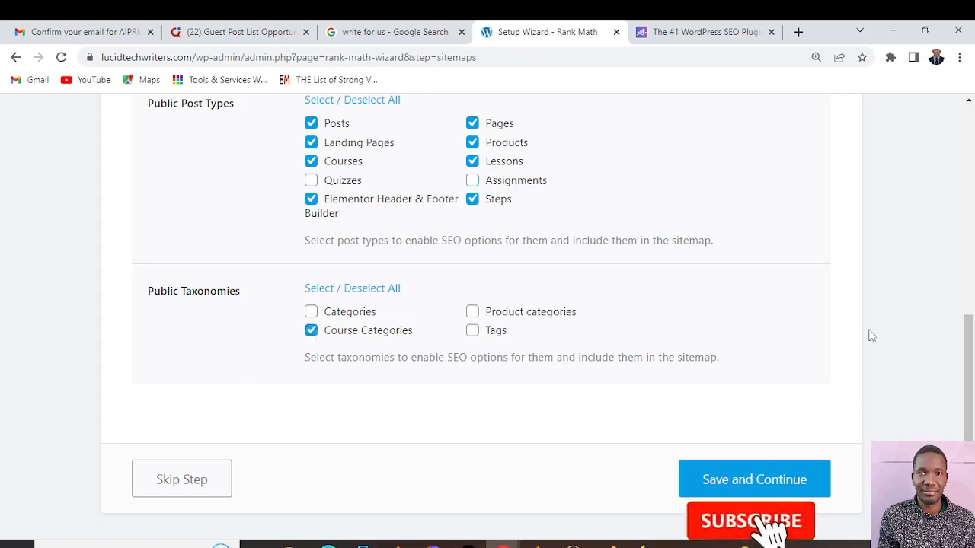
pyautogui.click(473, 312)
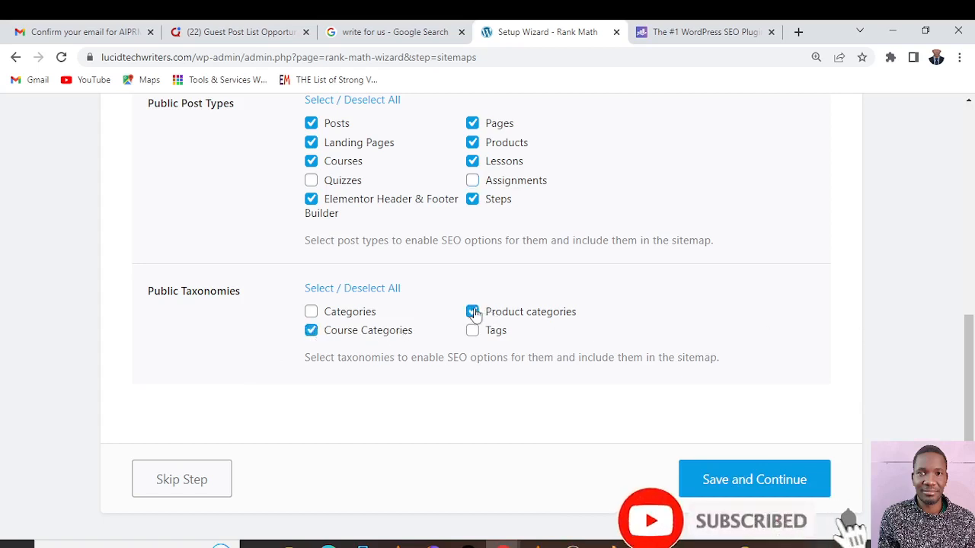
pyautogui.click(312, 313)
# Review the selected post types and taxonomies, then save the sitemap settings and continue to the Optimization stage
pyautogui.scroll(-1, 457, 343)
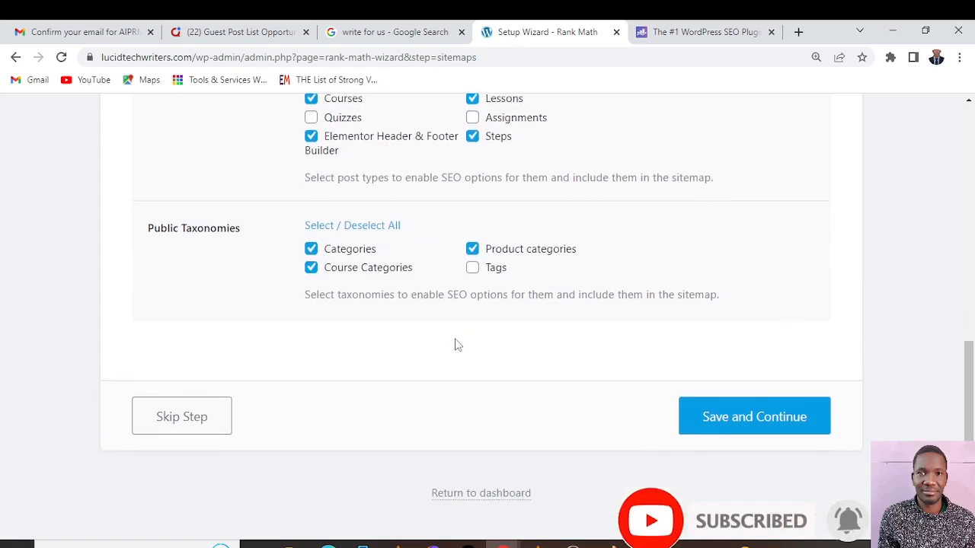
pyautogui.scroll(6, 472, 342)
pyautogui.scroll(-2, 510, 340)
pyautogui.scroll(-2, 512, 338)
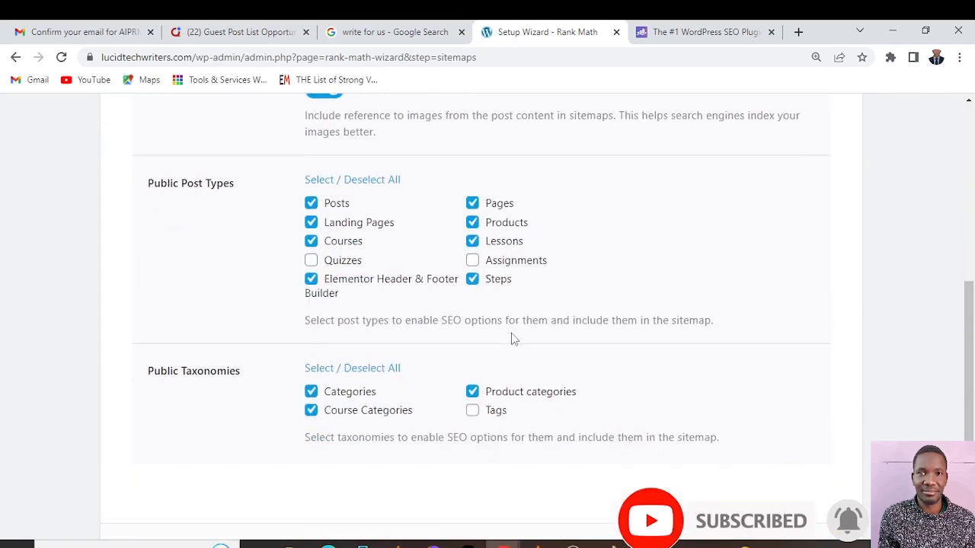
pyautogui.scroll(-2, 521, 338)
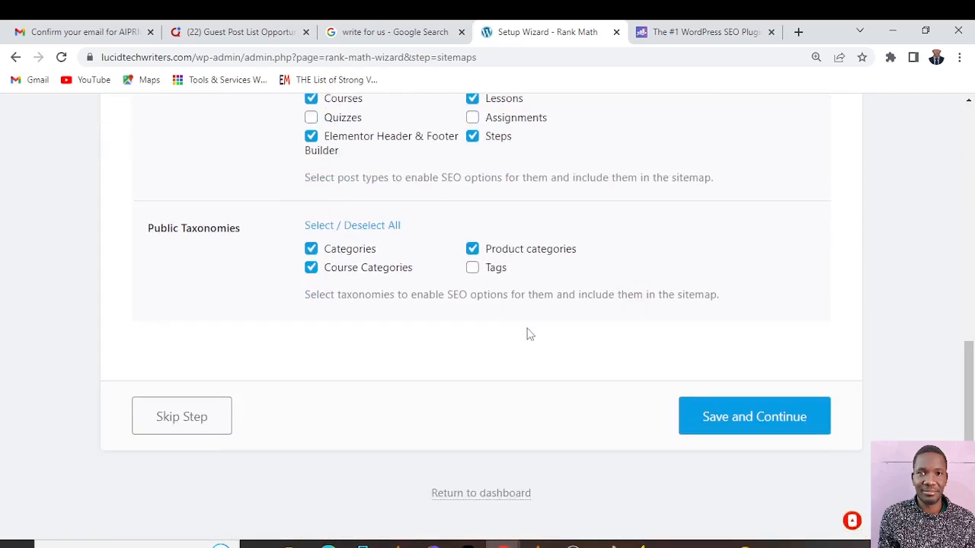
pyautogui.click(750, 425)
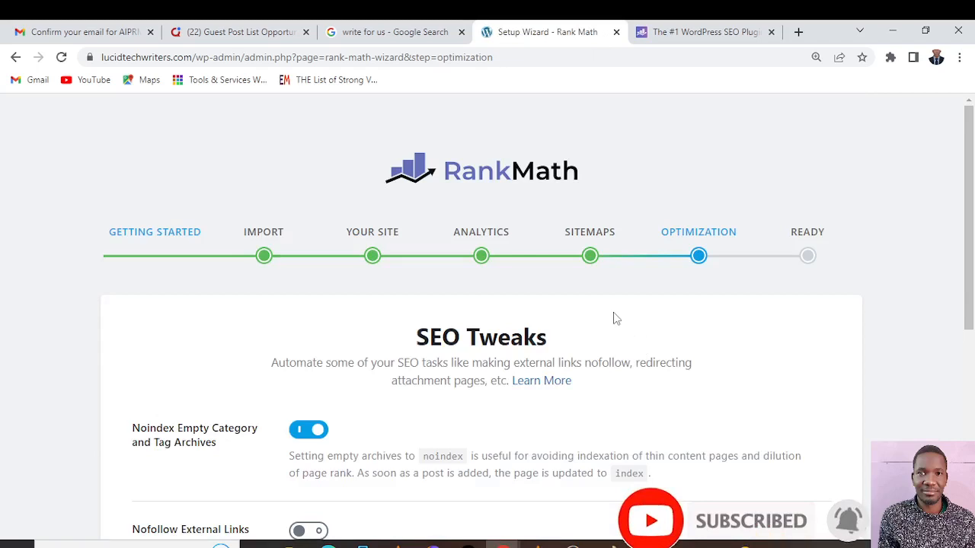
# Review the SEO Tweaks for empty archives and external links, then save them and continue to the Ready stage
pyautogui.scroll(-2, 613, 314)
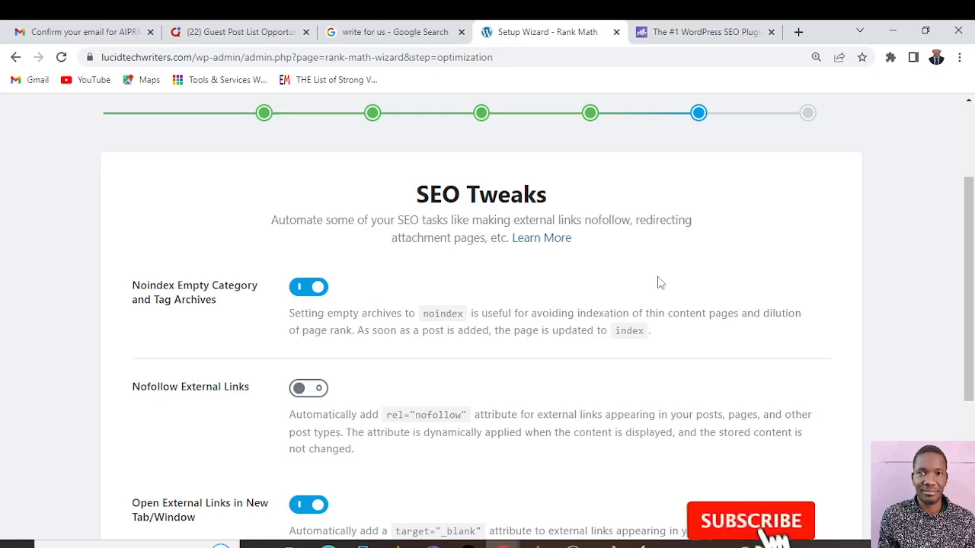
pyautogui.scroll(-2, 659, 282)
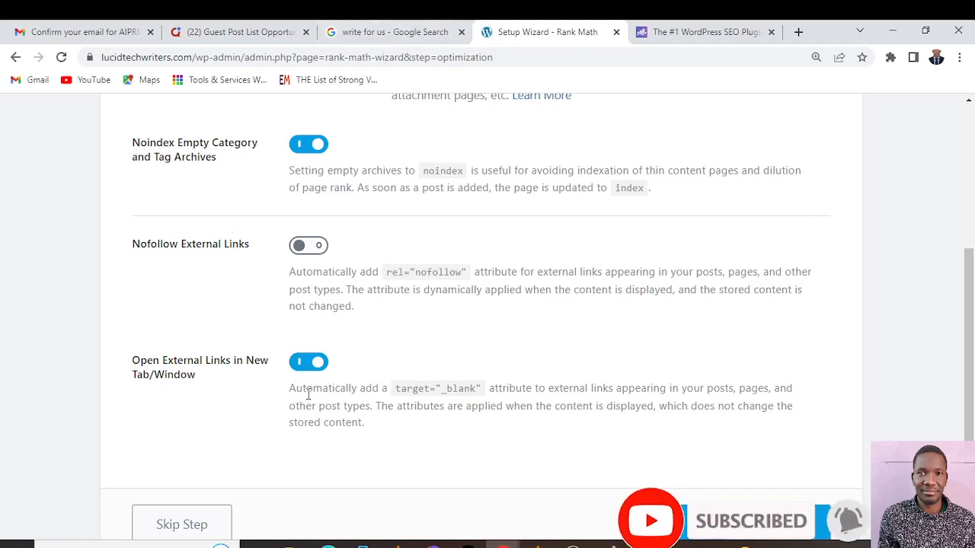
pyautogui.scroll(-2, 597, 306)
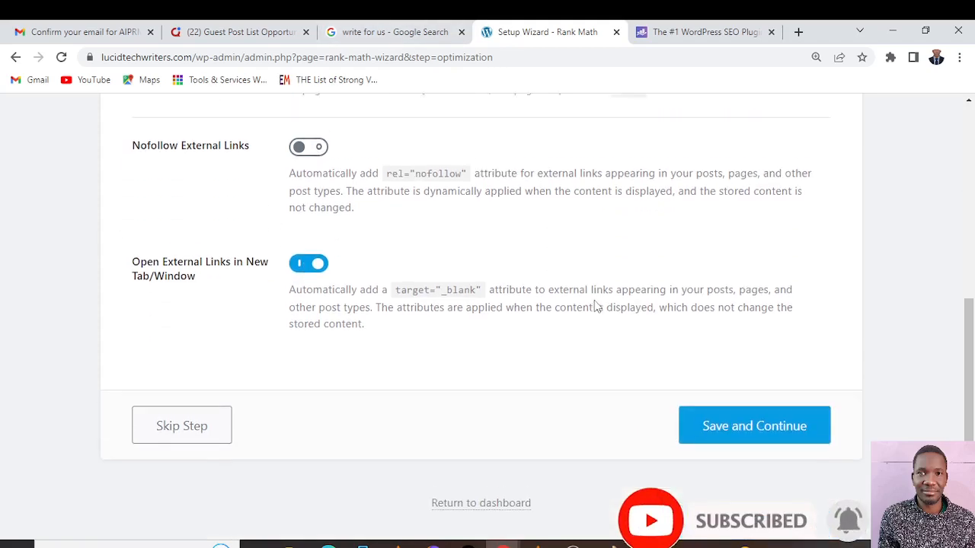
pyautogui.scroll(2, 596, 306)
pyautogui.scroll(-2, 597, 306)
pyautogui.click(750, 415)
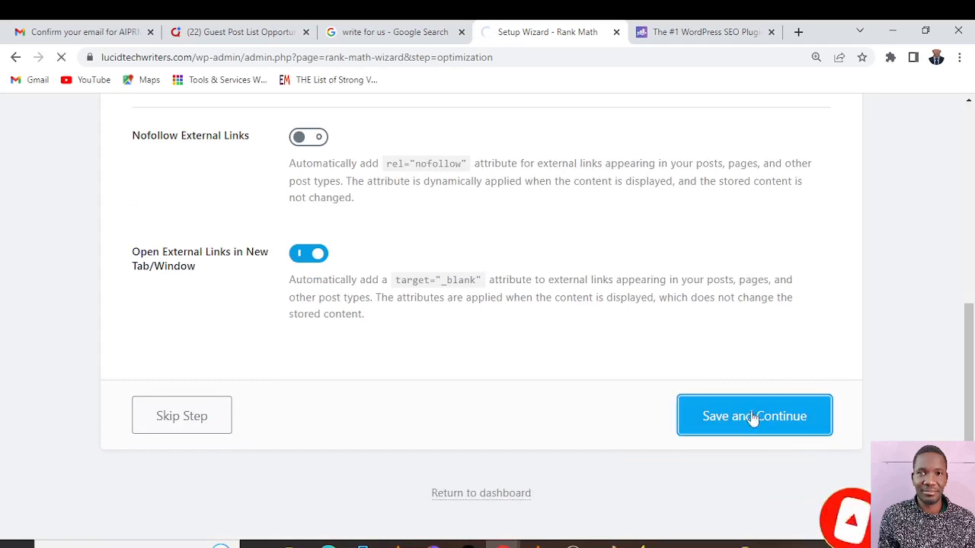
# Enable auto update of the plugin and proceed to setting up the advanced options
pyautogui.scroll(-3, 641, 189)
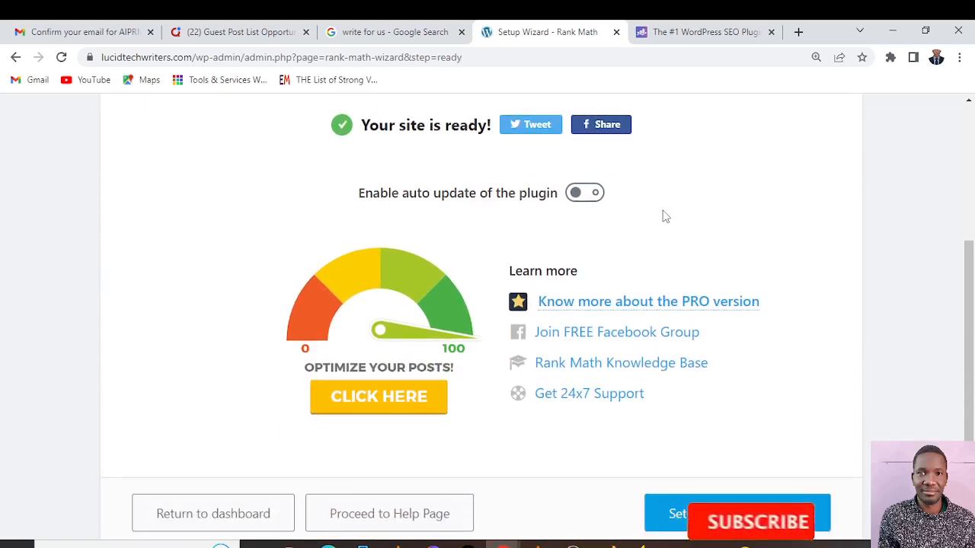
pyautogui.scroll(2, 665, 215)
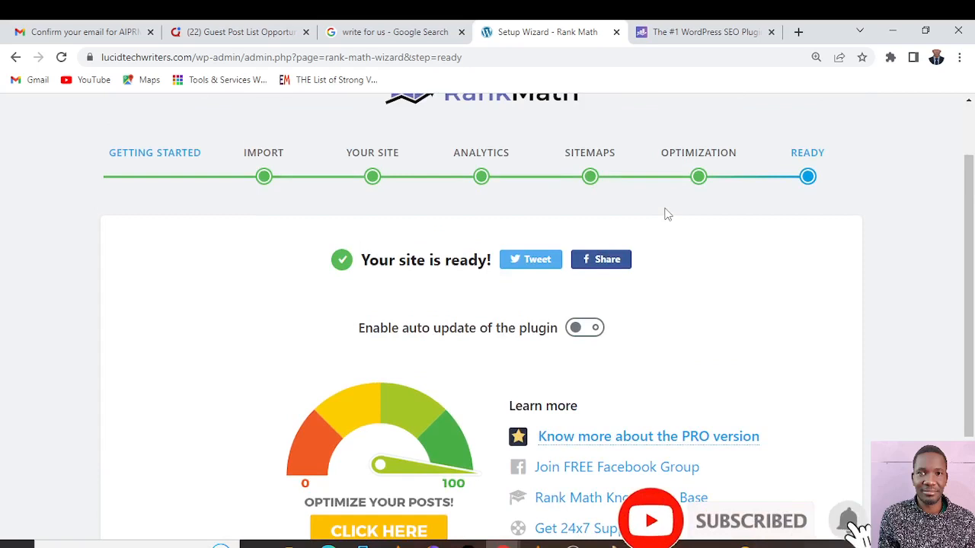
pyautogui.click(576, 328)
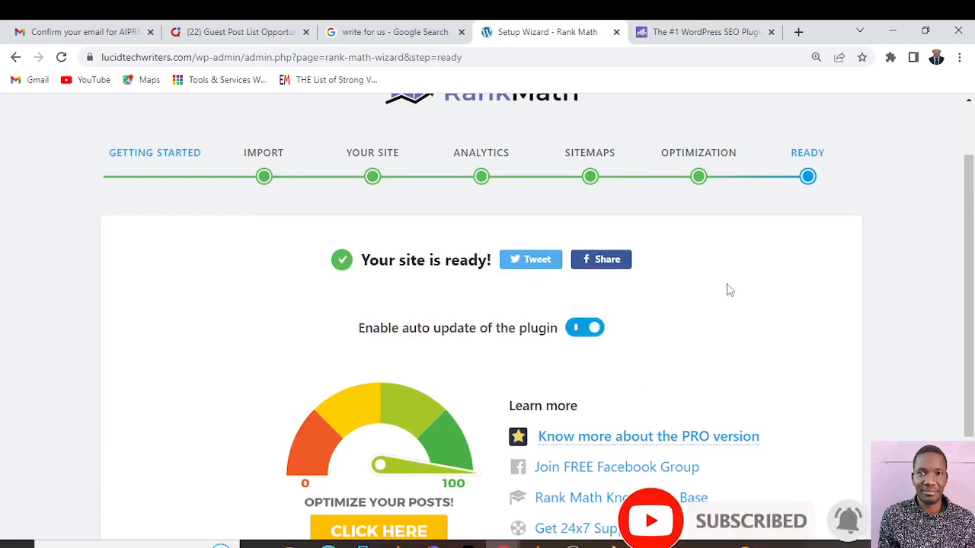
pyautogui.scroll(-2, 727, 290)
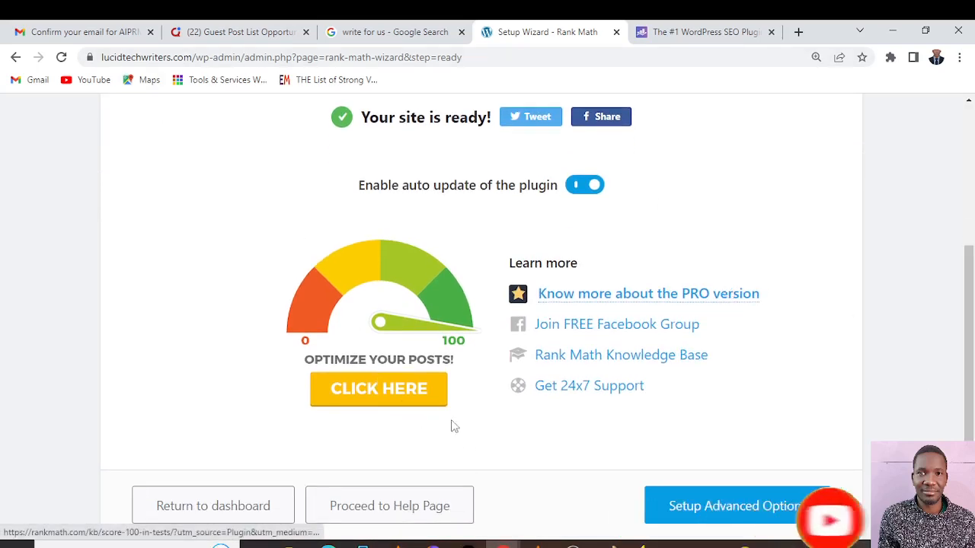
pyautogui.click(737, 506)
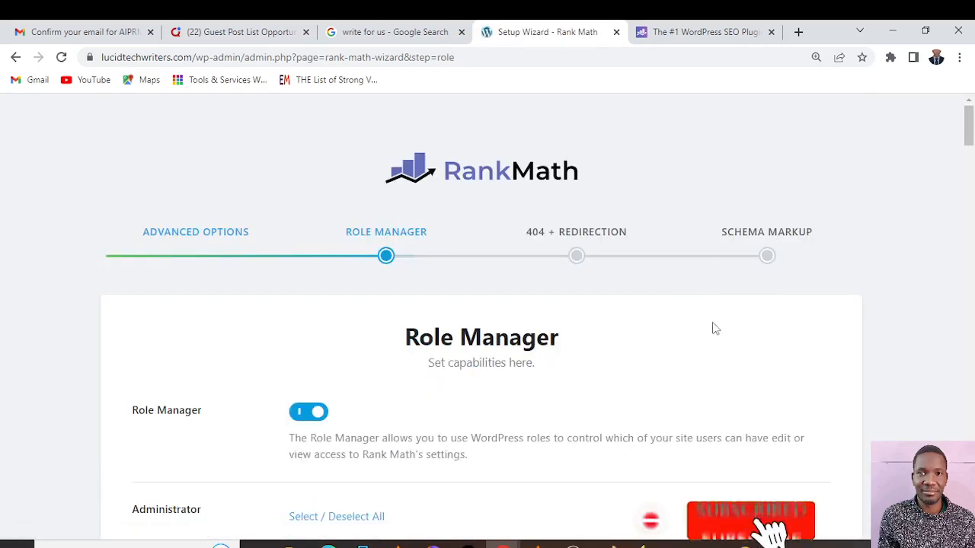
# Turn the Role Manager off and back on
pyautogui.scroll(-2, 714, 329)
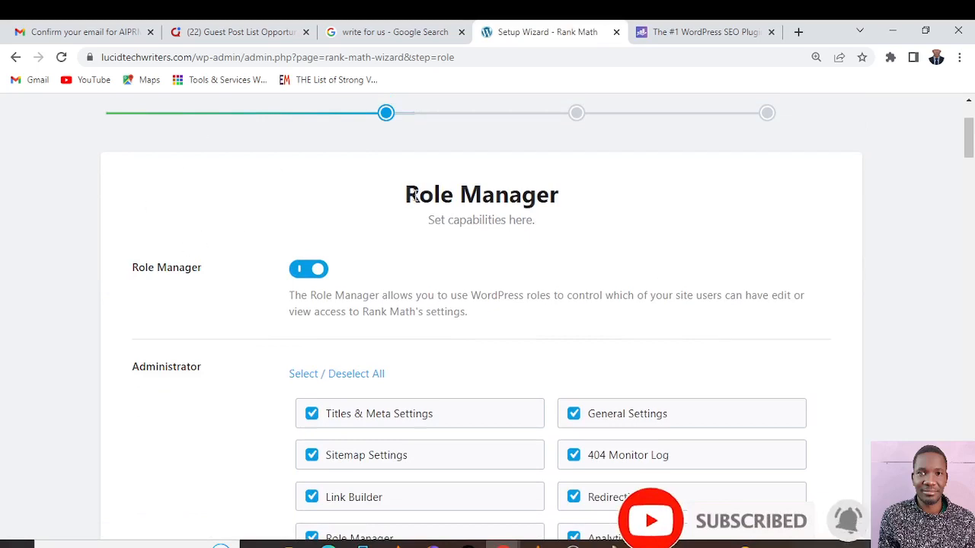
pyautogui.scroll(1, 424, 202)
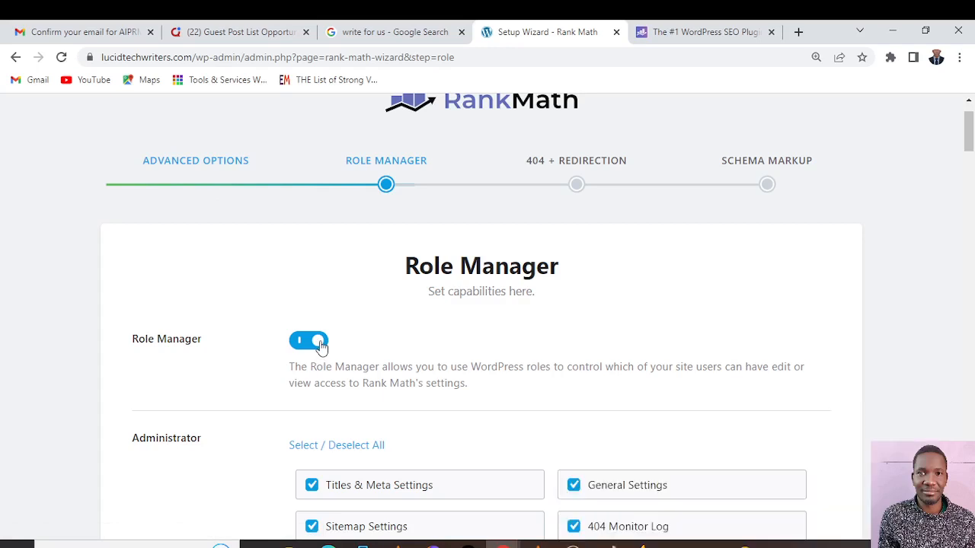
pyautogui.click(314, 341)
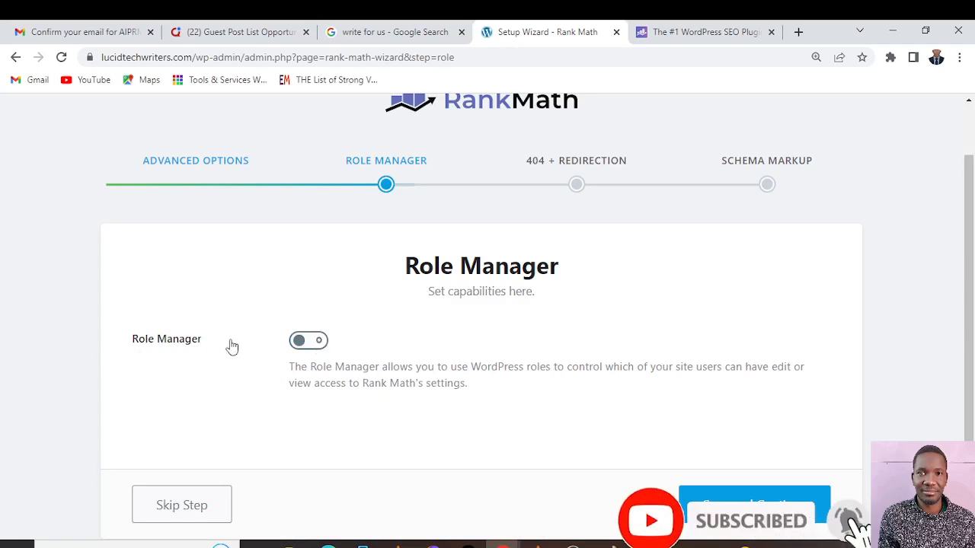
pyautogui.click(302, 344)
# Examine the Role Manager capabilities assigned to each user role, from Administrator through Tutor Instructor
pyautogui.scroll(-8, 495, 329)
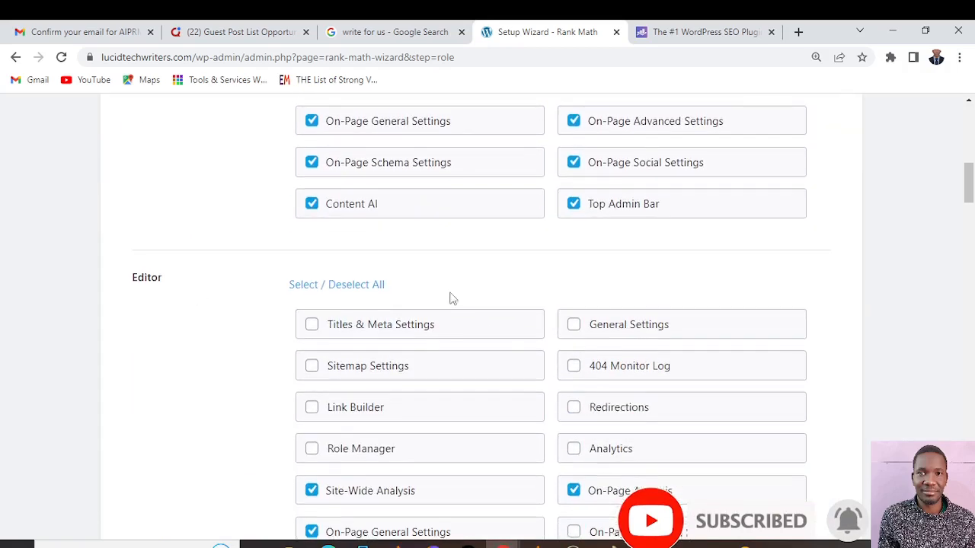
pyautogui.scroll(-7, 449, 298)
pyautogui.scroll(-5, 244, 331)
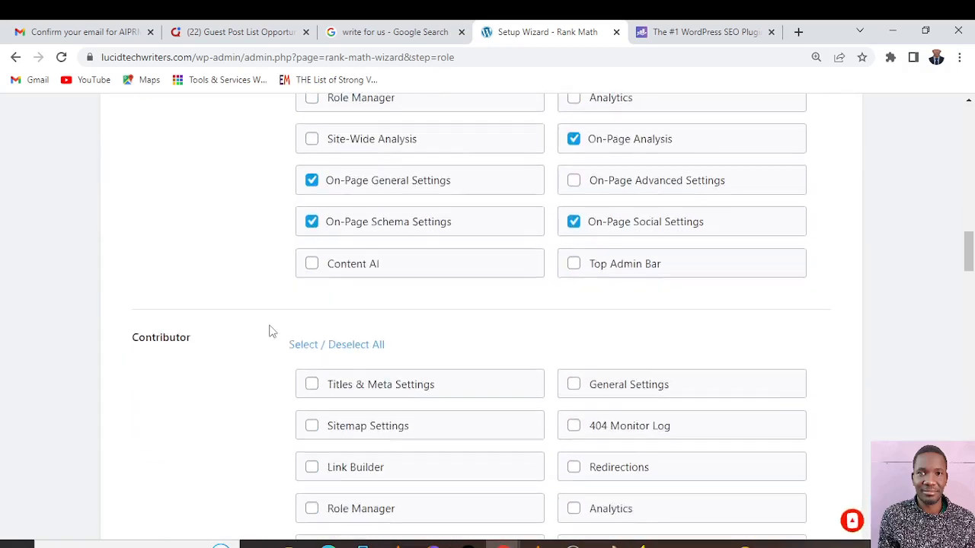
pyautogui.scroll(-6, 297, 206)
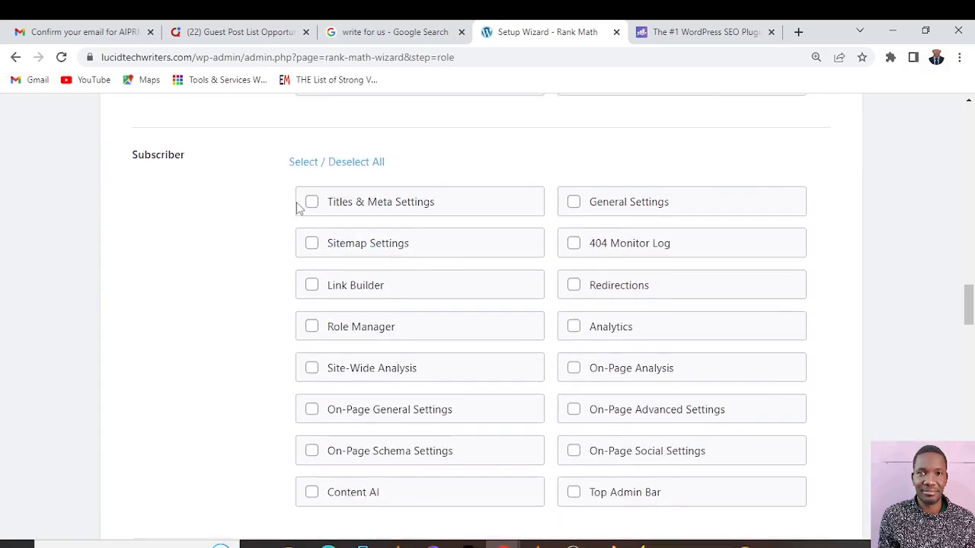
pyautogui.scroll(1, 61, 217)
pyautogui.scroll(-4, 310, 297)
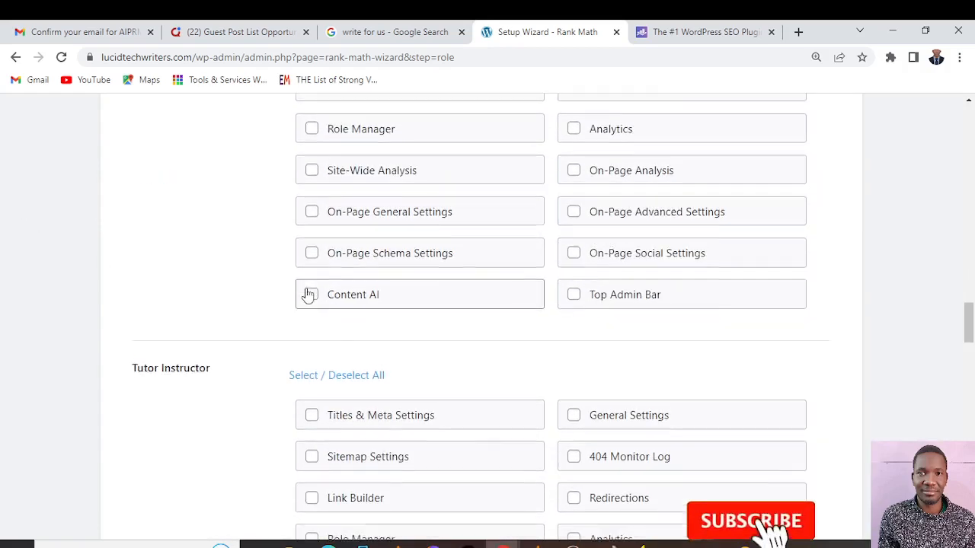
pyautogui.scroll(2, 309, 294)
pyautogui.scroll(-4, 309, 294)
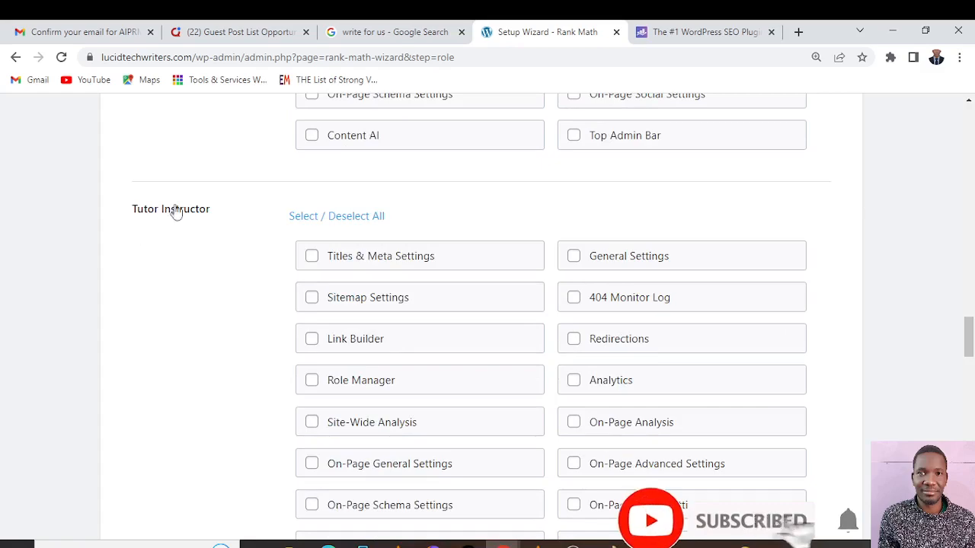
pyautogui.scroll(-4, 305, 276)
pyautogui.scroll(20, 306, 276)
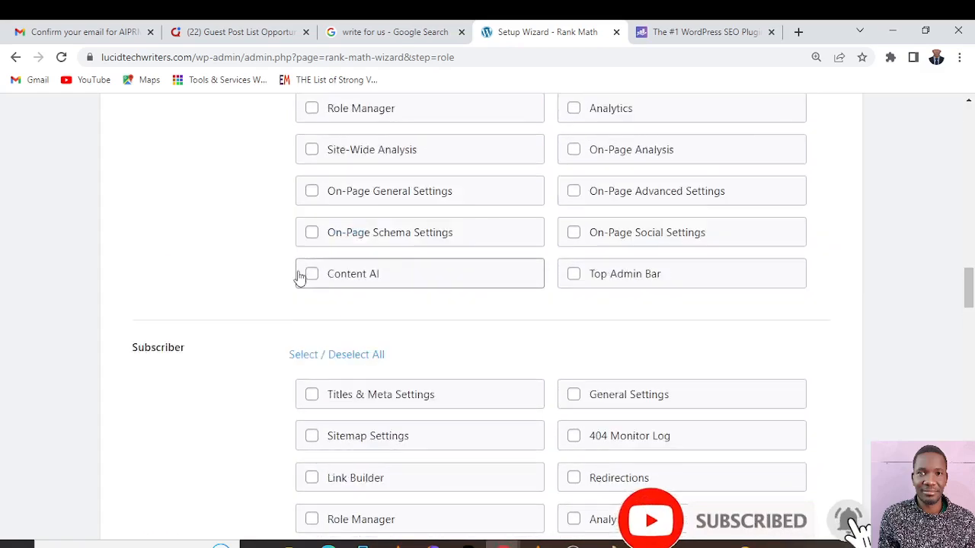
pyautogui.scroll(15, 297, 281)
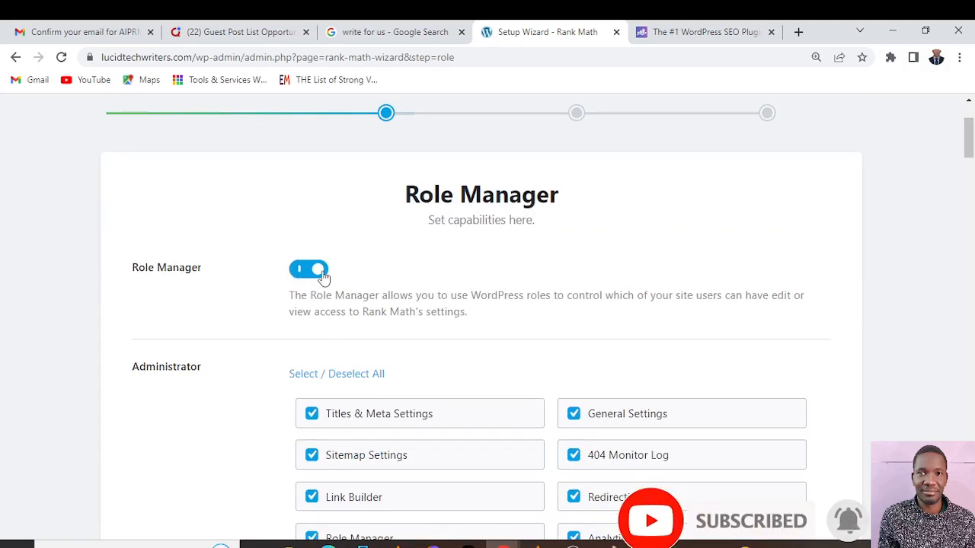
pyautogui.scroll(-3, 457, 387)
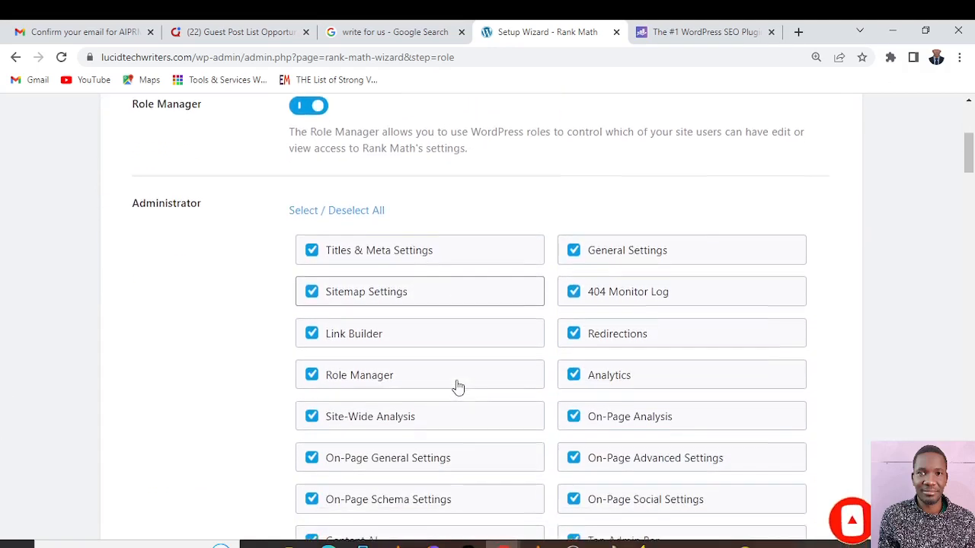
pyautogui.scroll(-2, 464, 305)
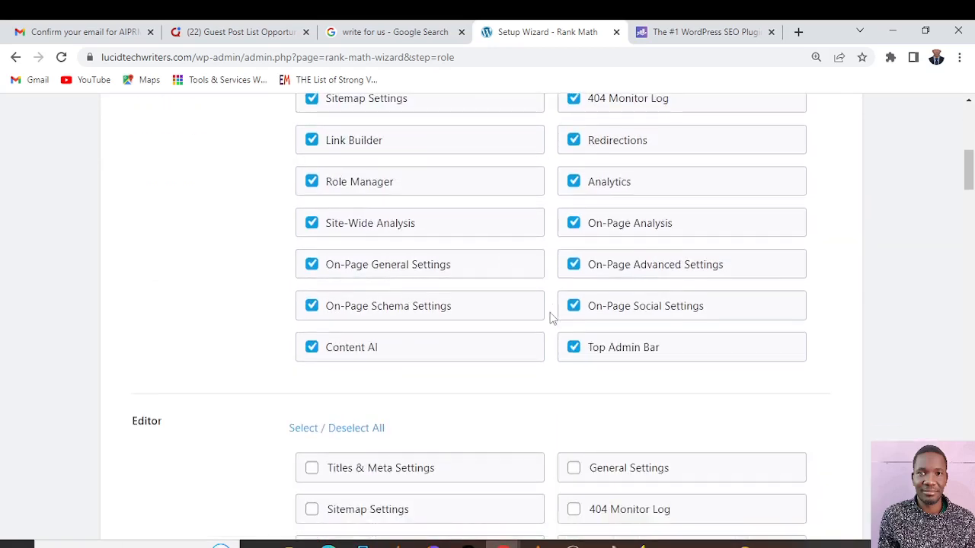
pyautogui.scroll(3, 392, 218)
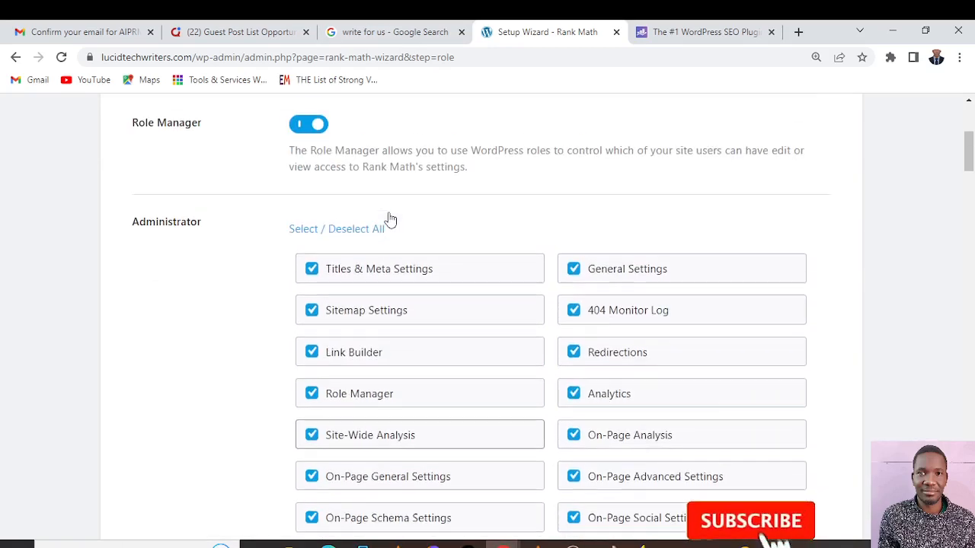
# Grant the Editor role the Content AI and Titles & Meta Settings capabilities
pyautogui.scroll(-2, 390, 219)
pyautogui.scroll(-3, 388, 220)
pyautogui.scroll(-2, 450, 270)
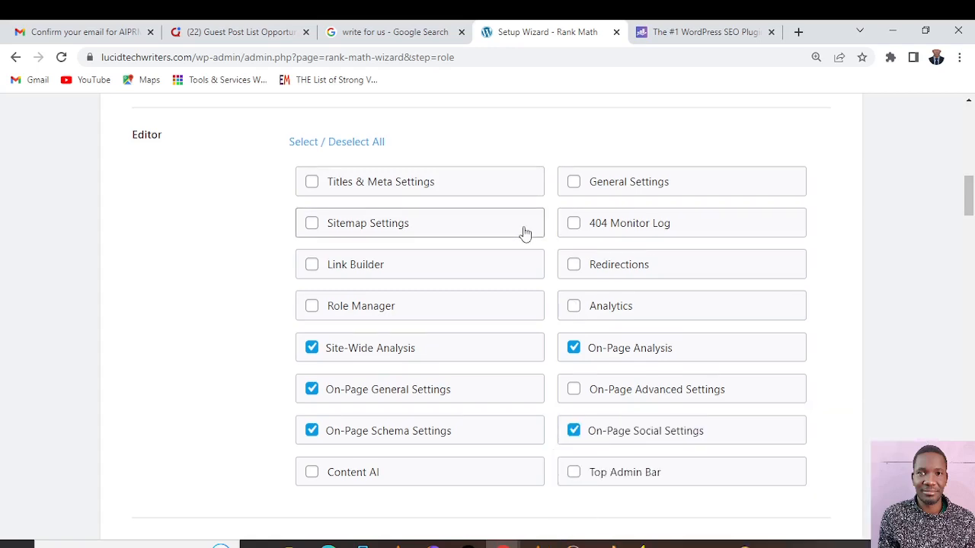
pyautogui.scroll(-1, 437, 381)
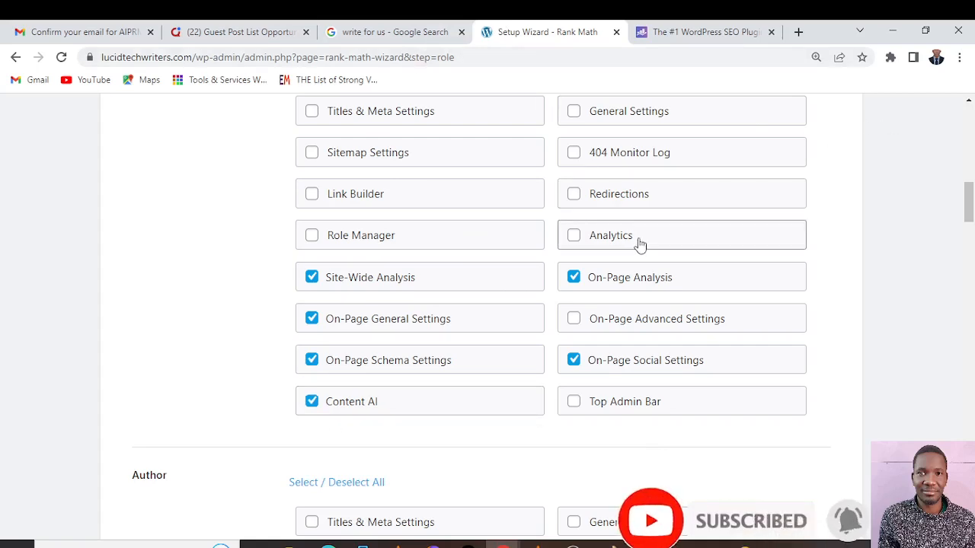
pyautogui.scroll(1, 640, 246)
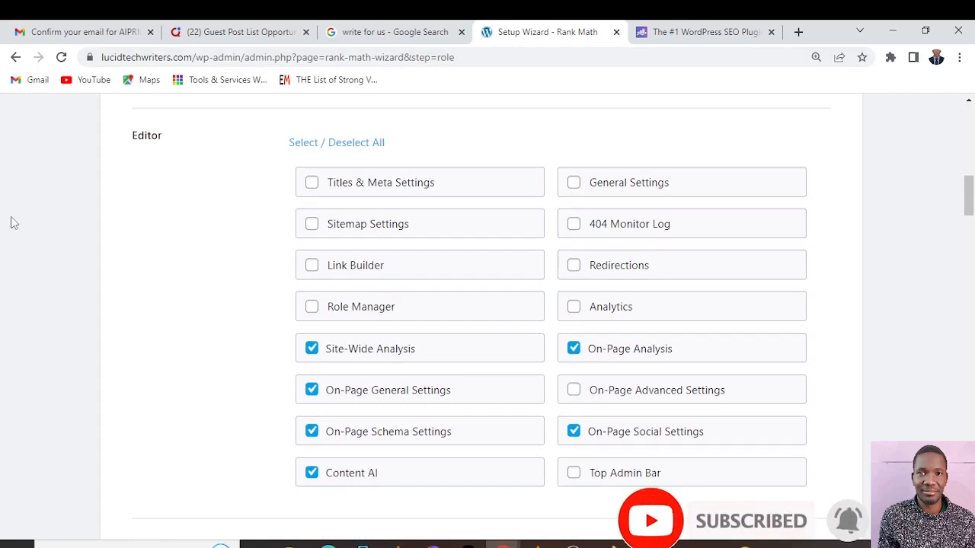
pyautogui.click(312, 184)
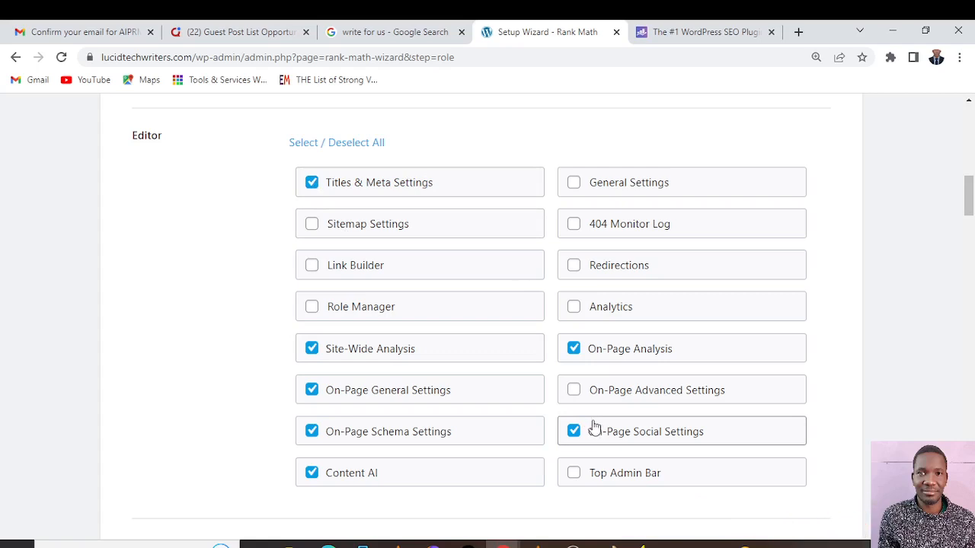
# Grant the Author role the Content AI capability
pyautogui.scroll(-1, 487, 288)
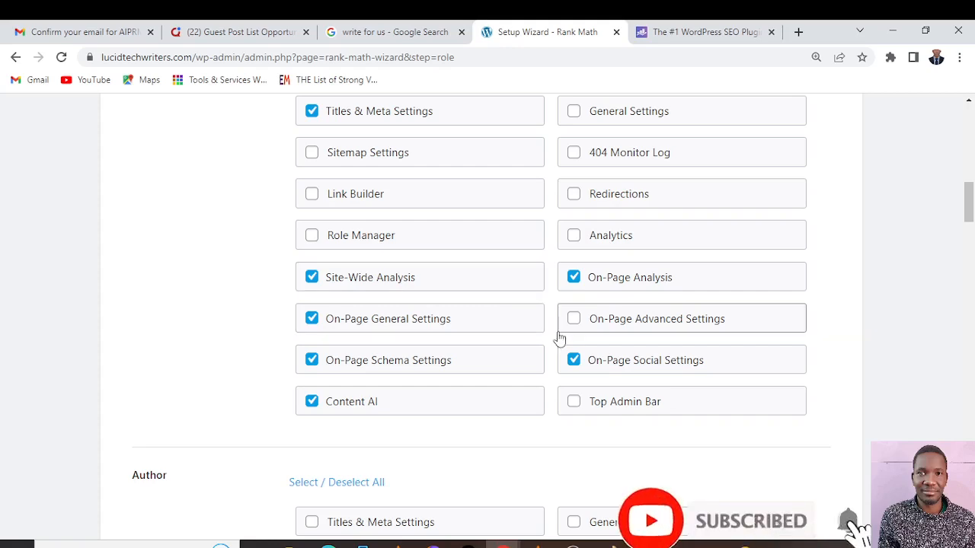
pyautogui.scroll(-3, 563, 337)
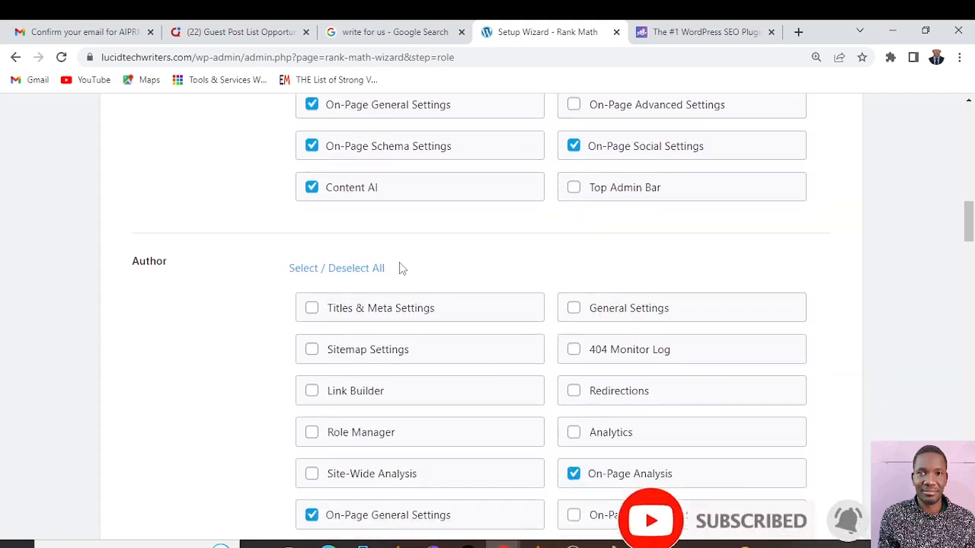
pyautogui.scroll(-1, 401, 265)
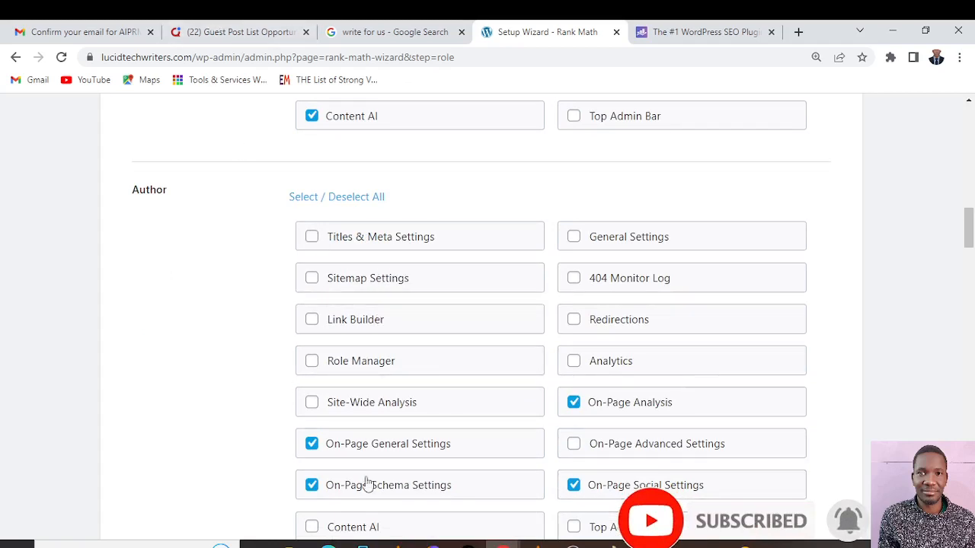
pyautogui.scroll(-1, 358, 478)
pyautogui.click(313, 457)
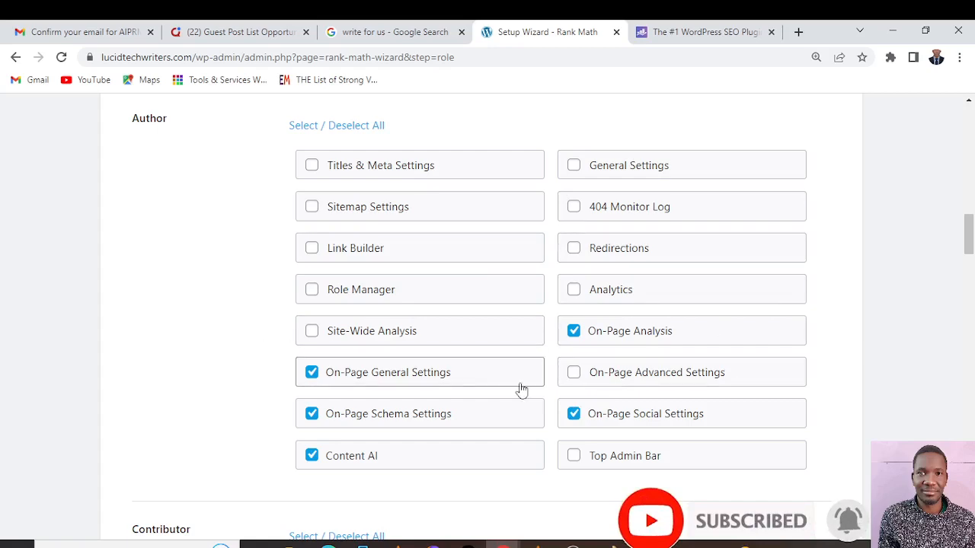
# Examine the Role Manager capabilities of the remaining roles, from Contributor through Customer to SEO Editor
pyautogui.scroll(-4, 519, 388)
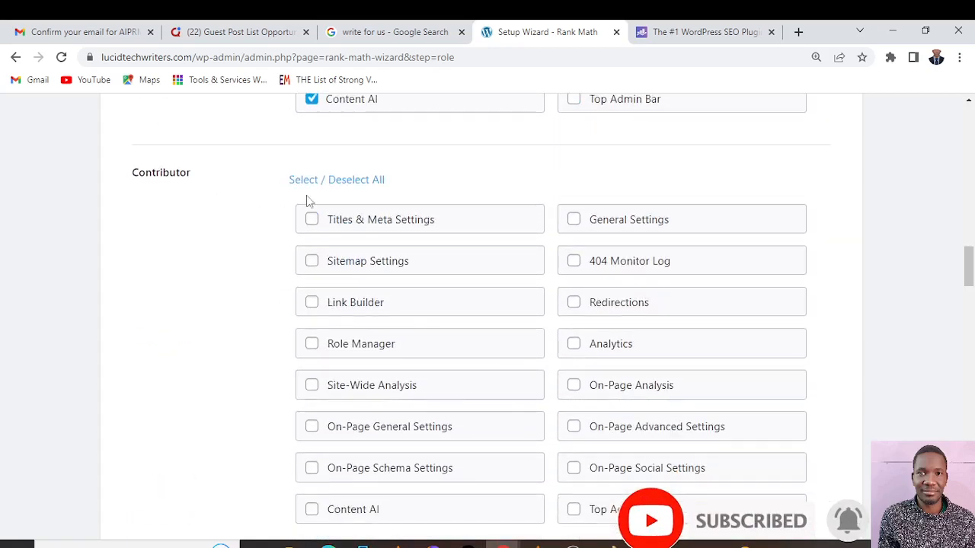
pyautogui.scroll(-5, 328, 202)
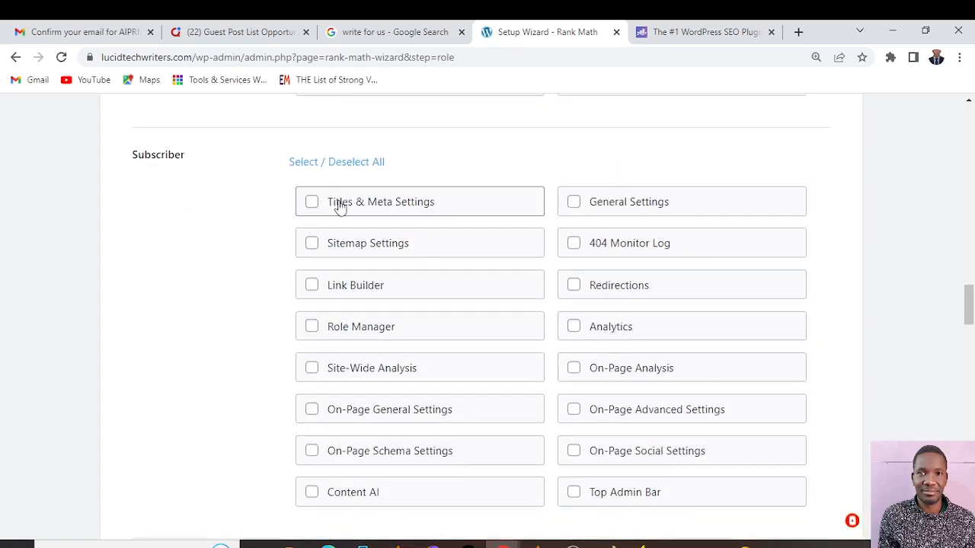
pyautogui.scroll(-2, 381, 213)
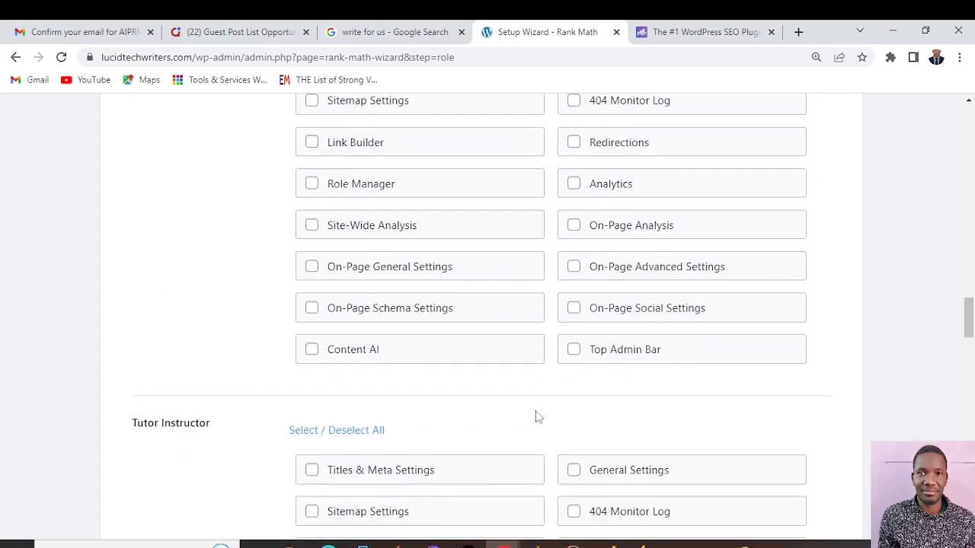
pyautogui.scroll(-4, 535, 412)
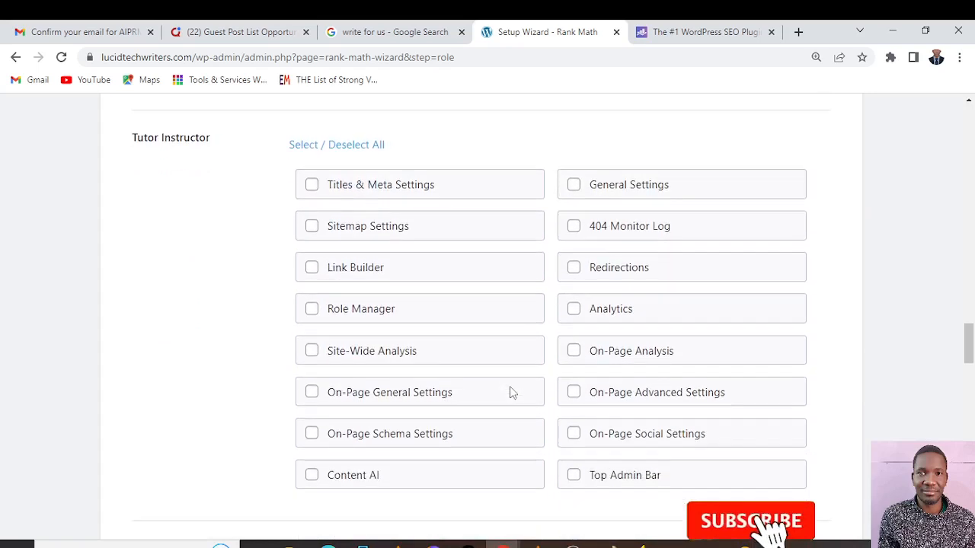
pyautogui.scroll(-2, 510, 387)
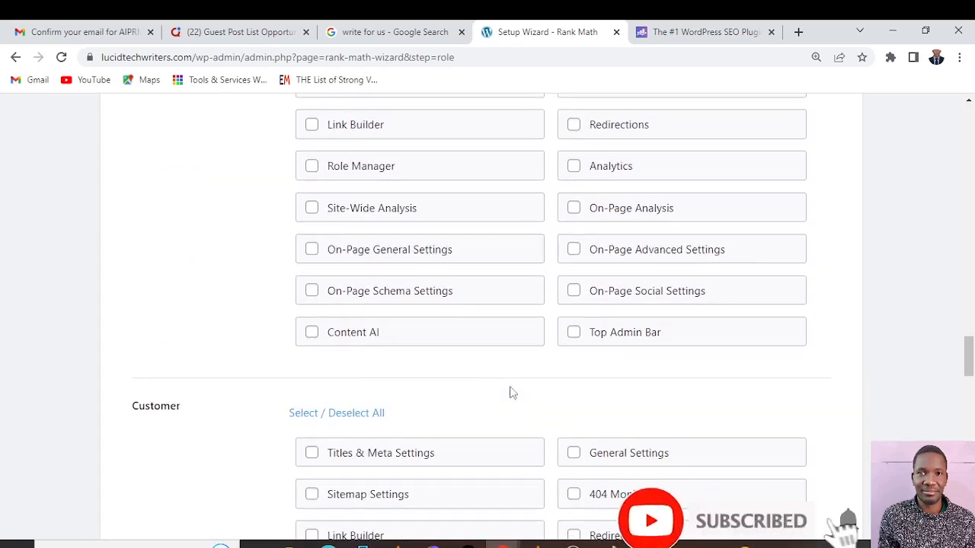
pyautogui.scroll(1, 512, 392)
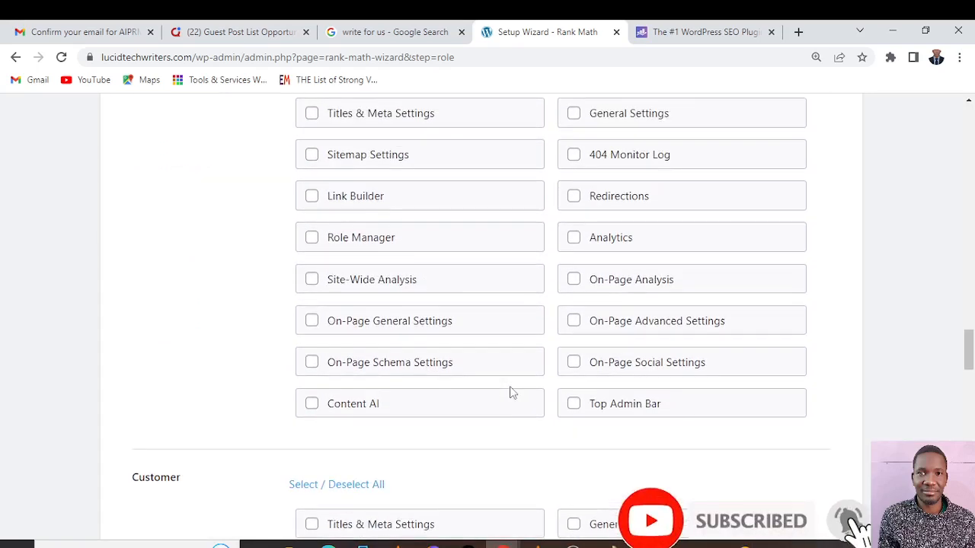
pyautogui.scroll(-9, 511, 392)
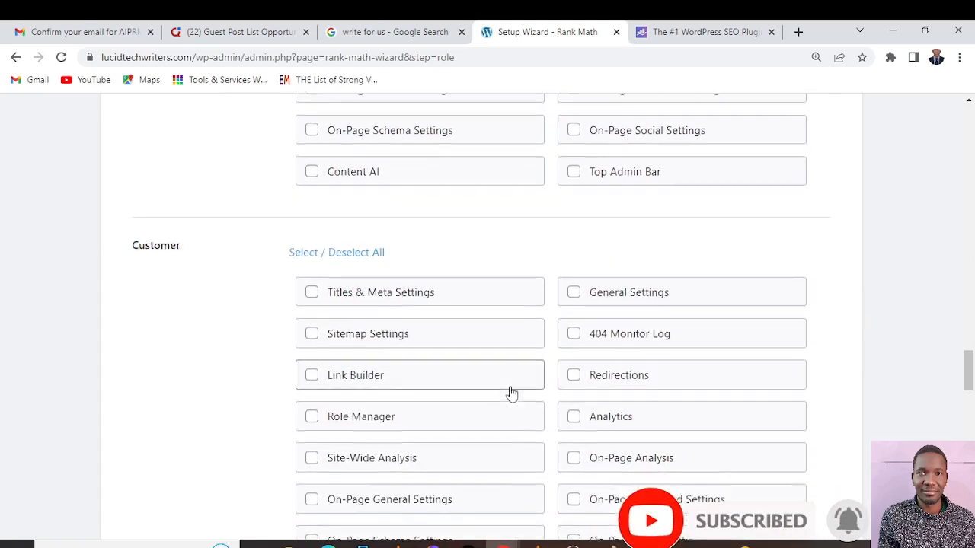
pyautogui.scroll(-15, 511, 392)
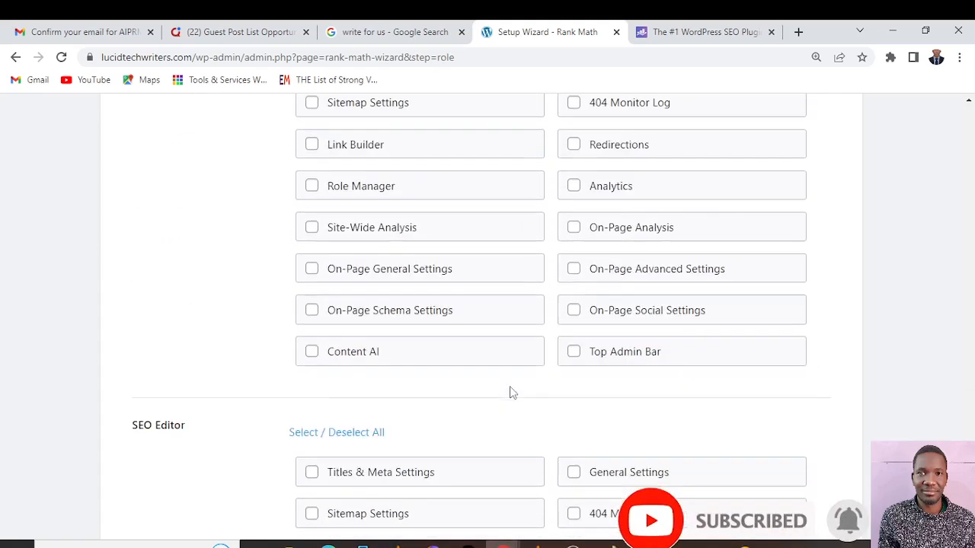
pyautogui.scroll(4, 470, 382)
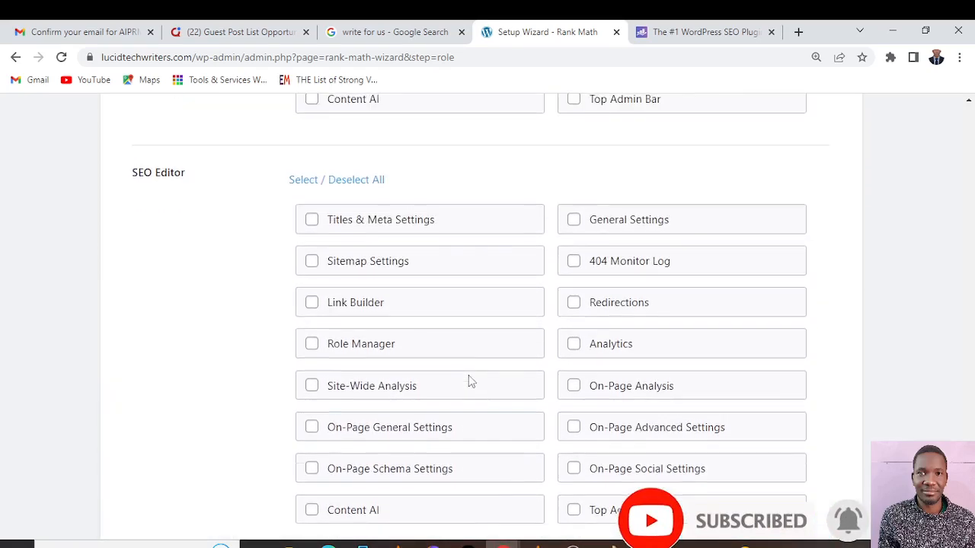
pyautogui.scroll(-2, 470, 382)
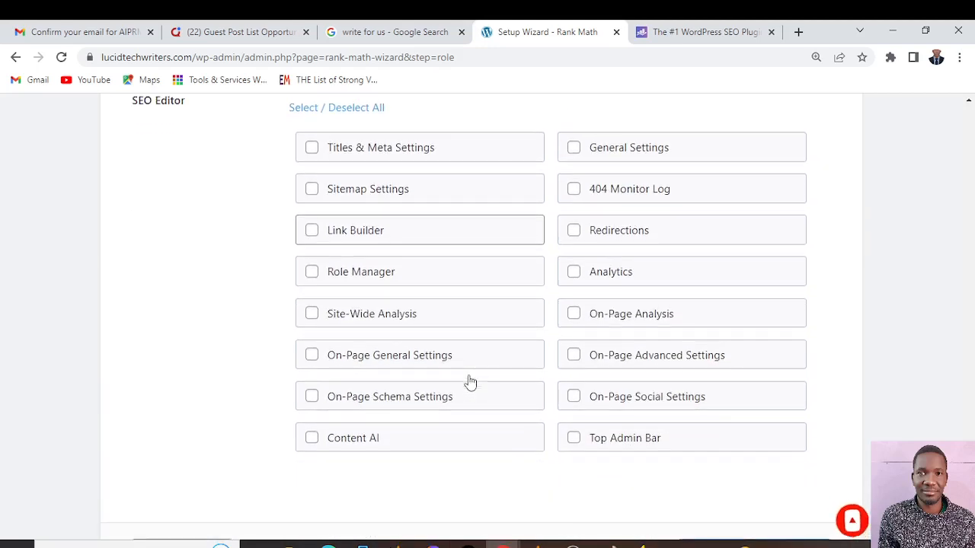
# Grant the SEO Editor role the Content AI, On-Page Schema Settings, On-Page Advanced Settings, Link Builder and Sitemap Settings capabilities
pyautogui.click(309, 439)
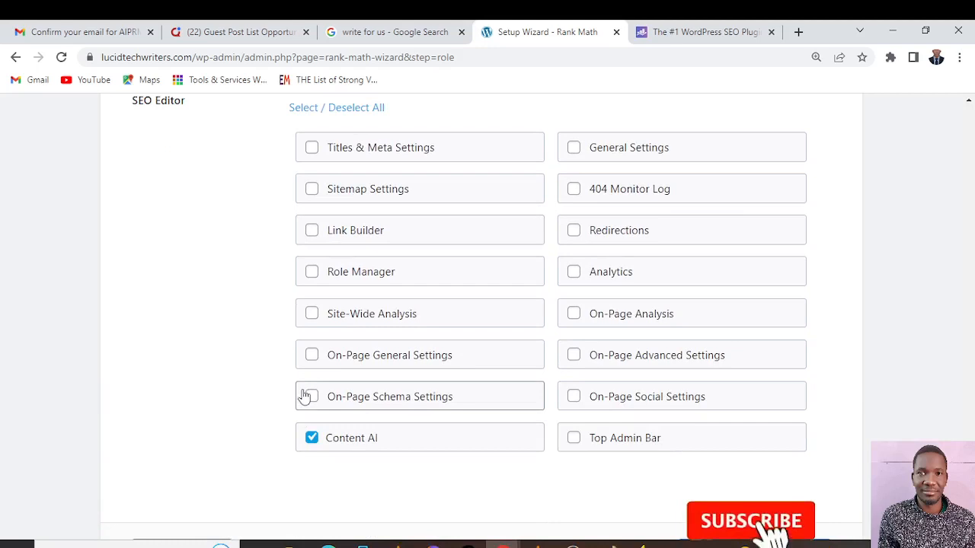
pyautogui.click(311, 397)
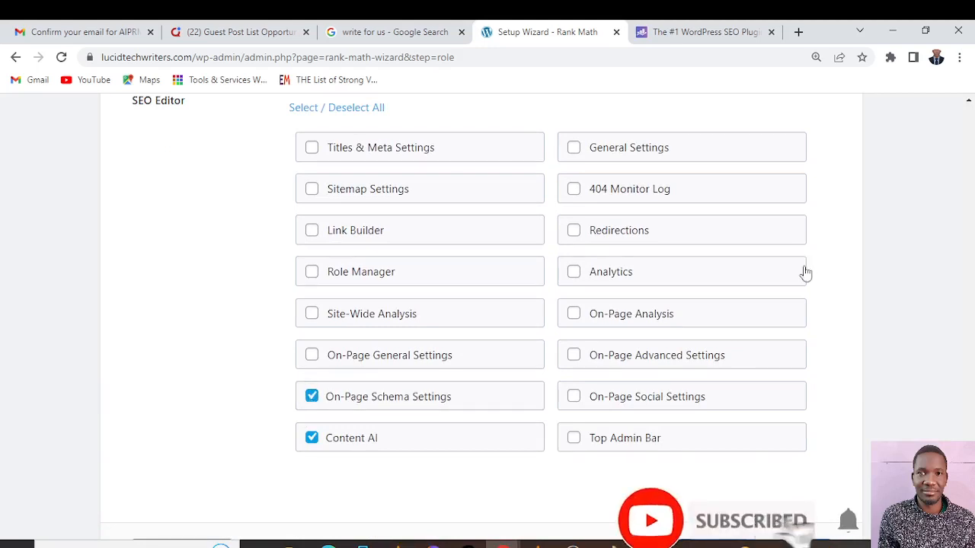
pyautogui.click(571, 360)
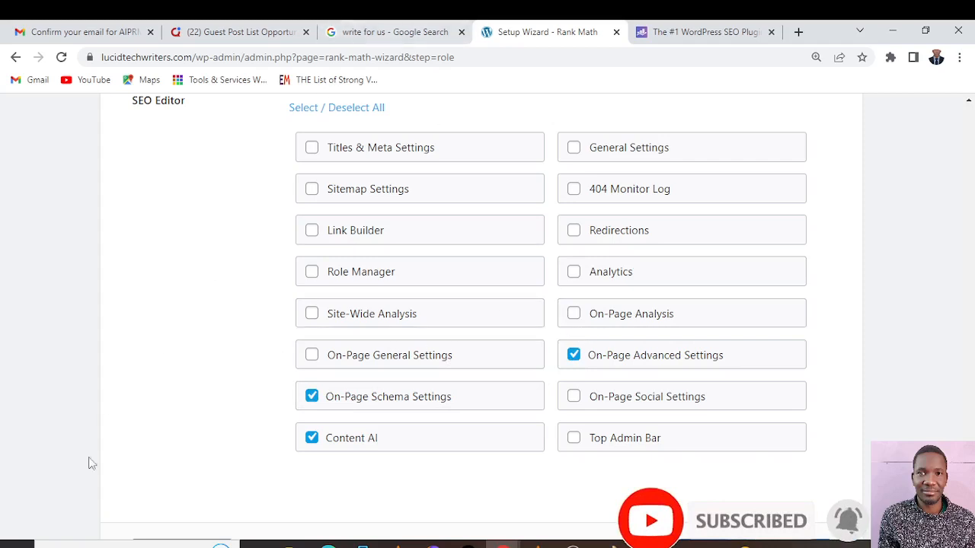
pyautogui.click(313, 230)
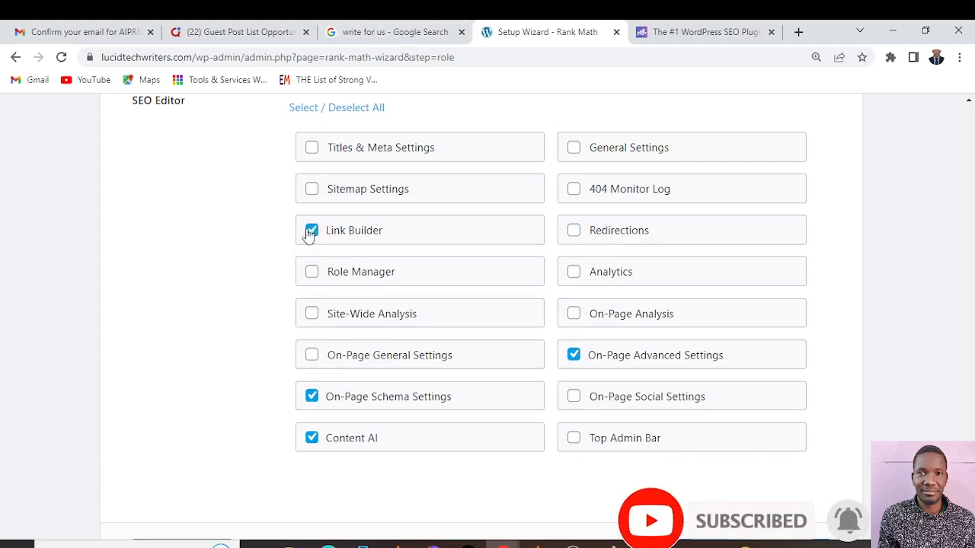
pyautogui.click(315, 193)
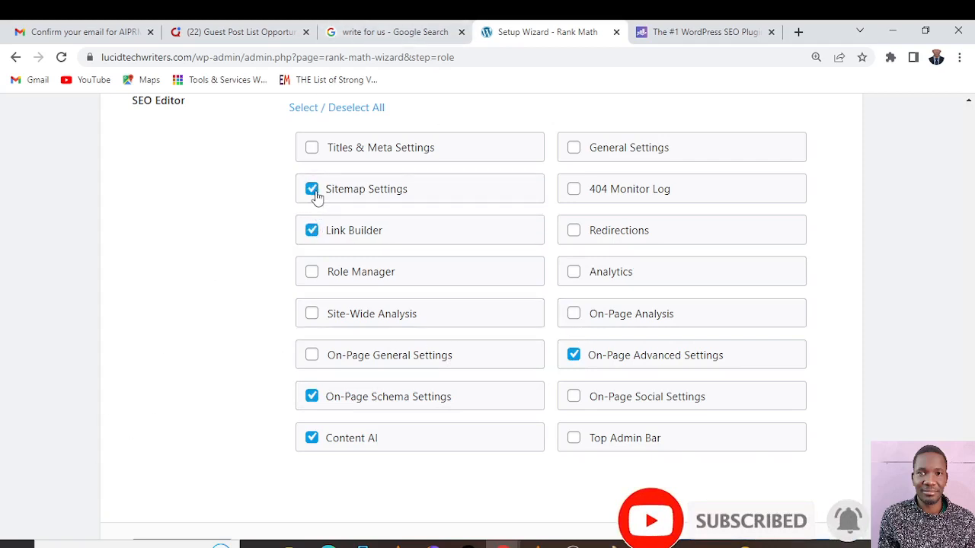
# Grant the SEO Editor role 404 Monitor Log, Analytics, Titles & Meta Settings and On-Page Social Settings, and save the Role Manager settings
pyautogui.click(574, 189)
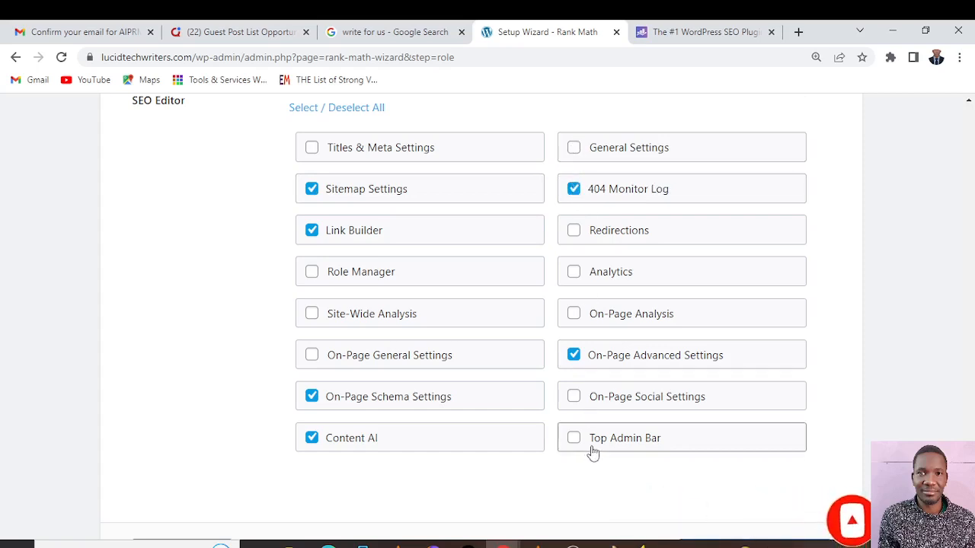
pyautogui.click(573, 272)
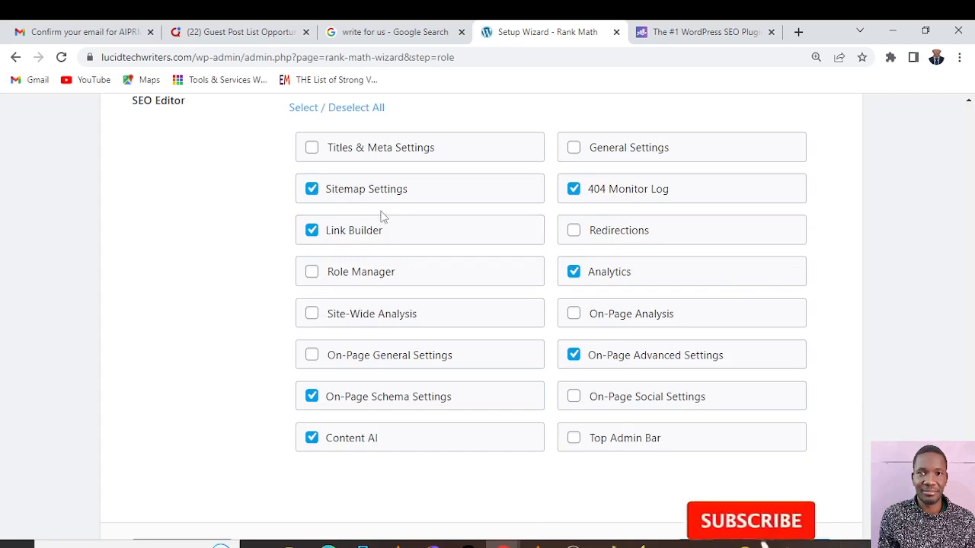
pyautogui.click(311, 147)
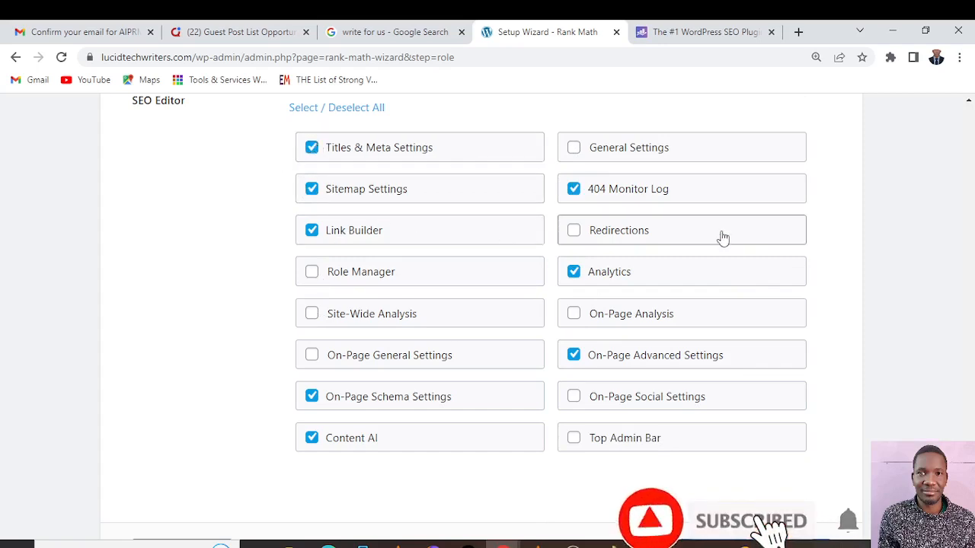
pyautogui.click(574, 396)
pyautogui.scroll(-2, 609, 385)
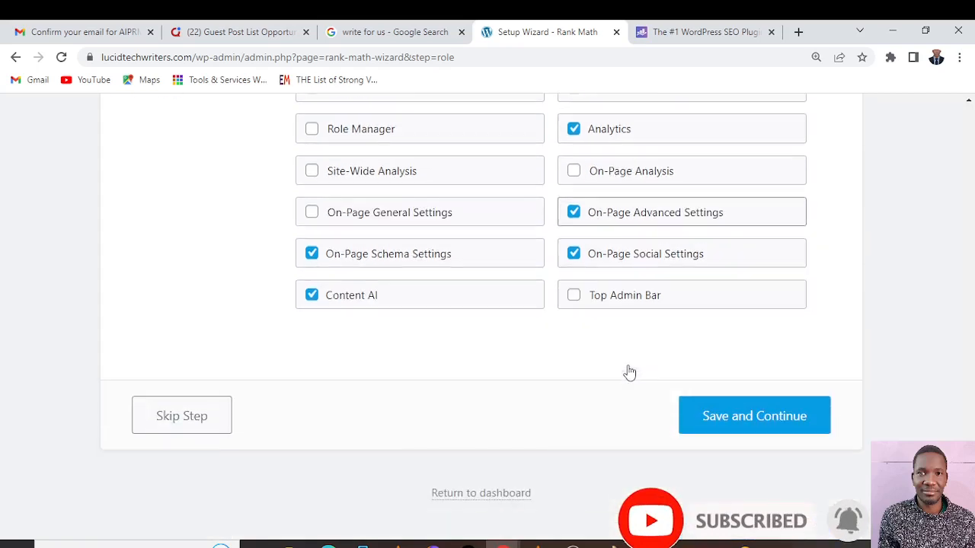
pyautogui.click(705, 420)
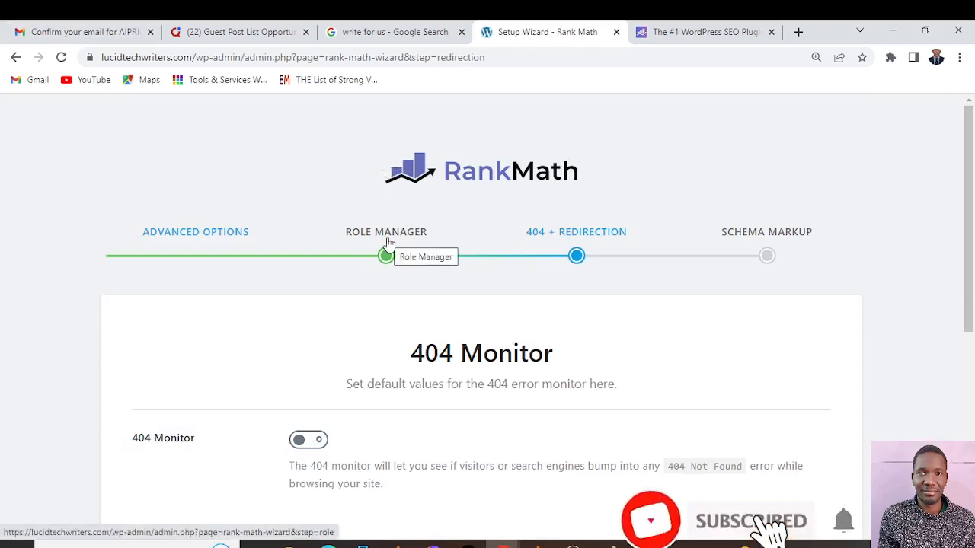
# Turn on the 404 Monitor and Redirections, and save them to continue to the Schema Markup stage
pyautogui.scroll(-3, 474, 220)
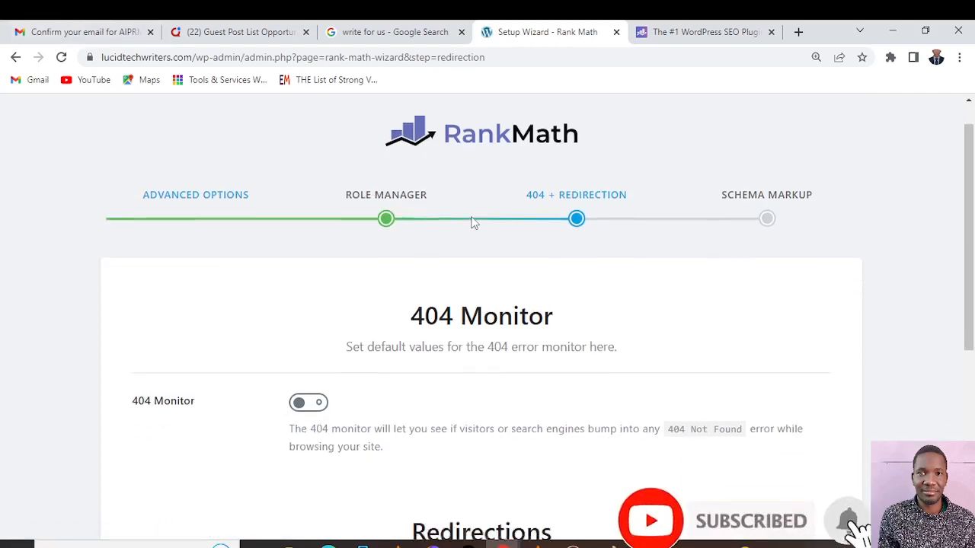
pyautogui.scroll(1, 477, 239)
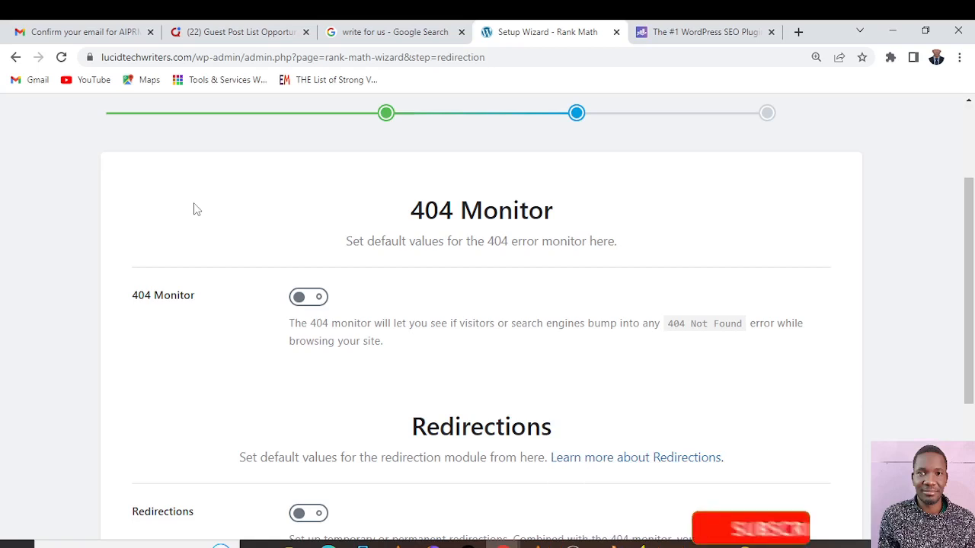
pyautogui.click(309, 297)
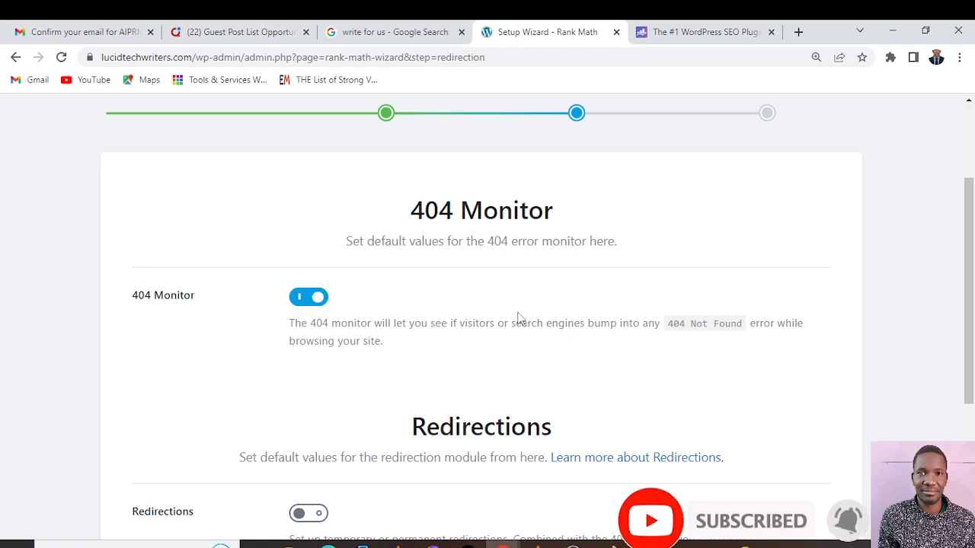
pyautogui.scroll(-3, 516, 317)
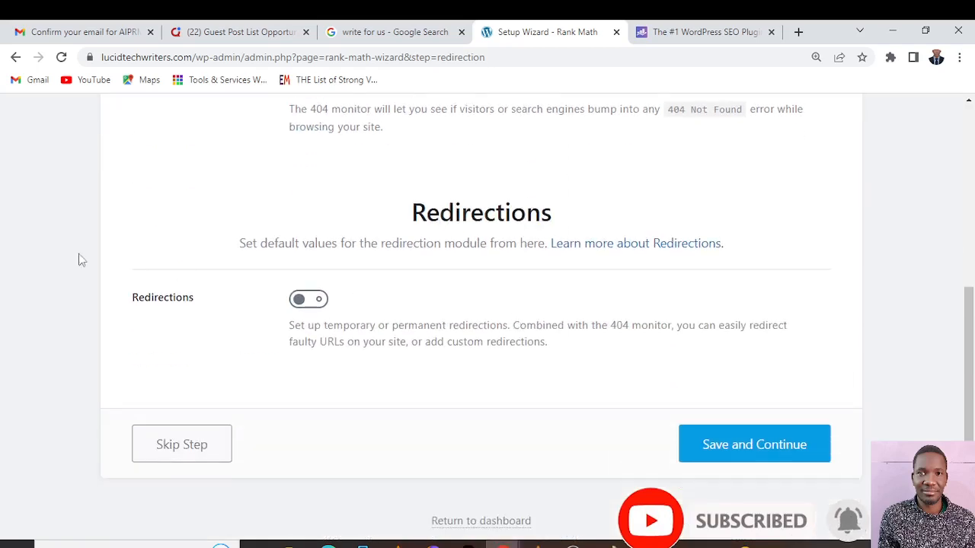
pyautogui.click(293, 302)
pyautogui.scroll(4, 324, 283)
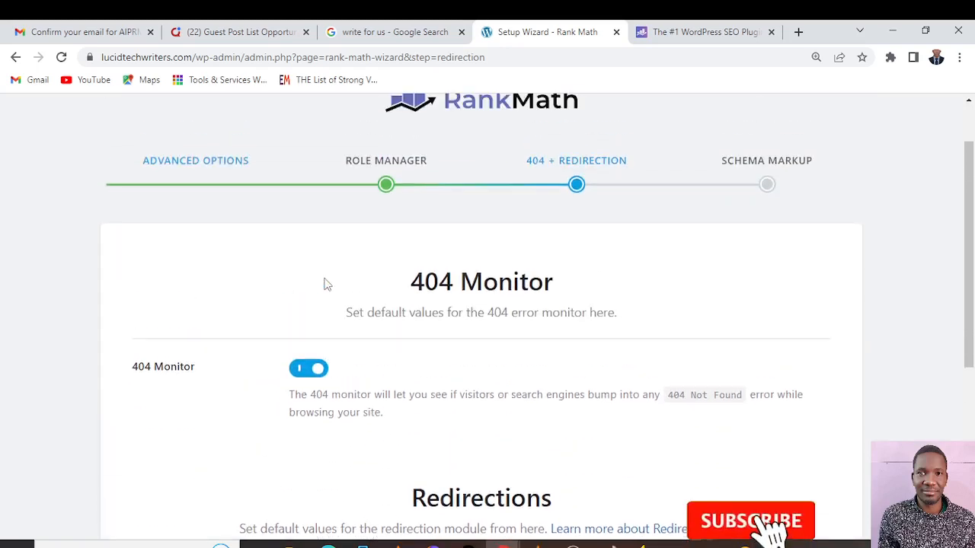
pyautogui.scroll(-2, 324, 283)
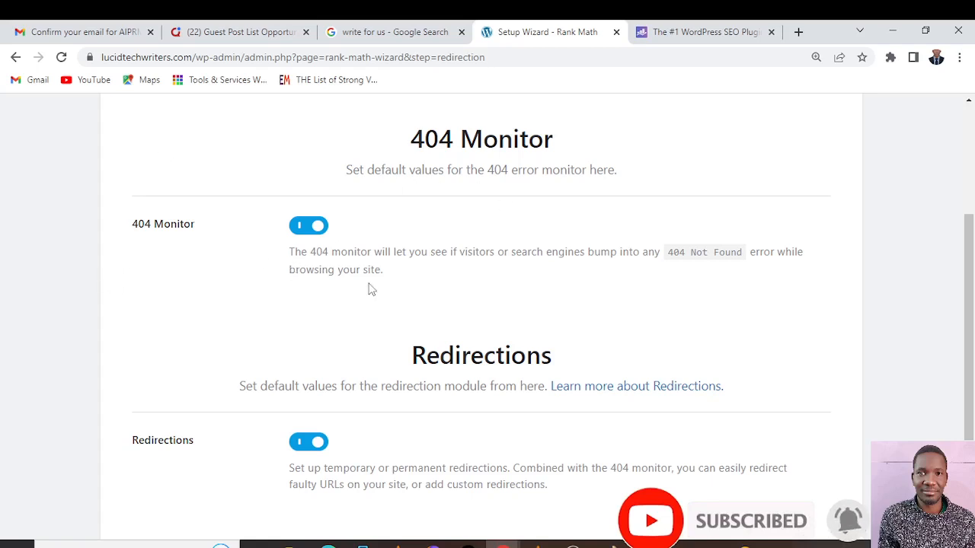
pyautogui.scroll(-2, 305, 238)
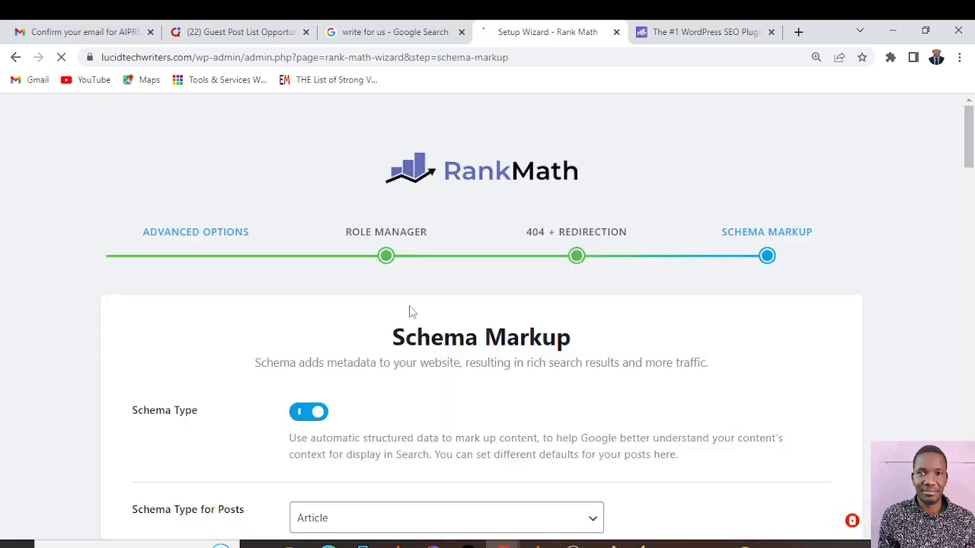
# Examine the Schema Markup defaults for posts and pages, including the available schema types for posts and the article types
pyautogui.scroll(-2, 236, 288)
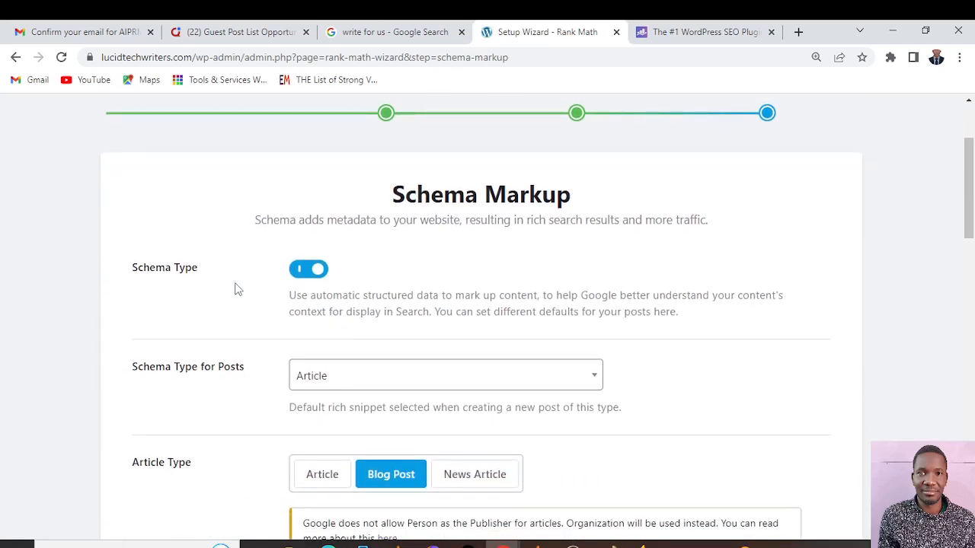
pyautogui.scroll(-2, 238, 293)
pyautogui.scroll(1, 242, 308)
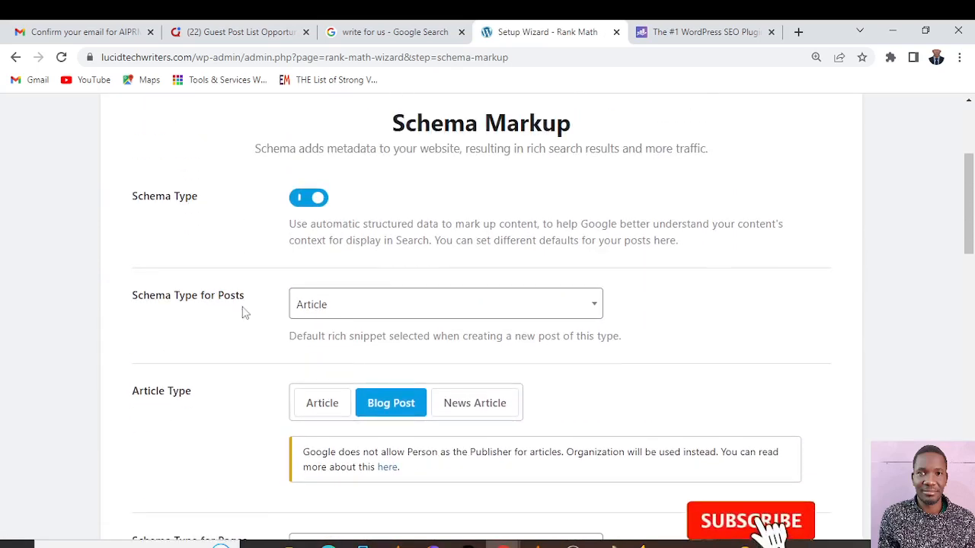
pyautogui.scroll(1, 180, 300)
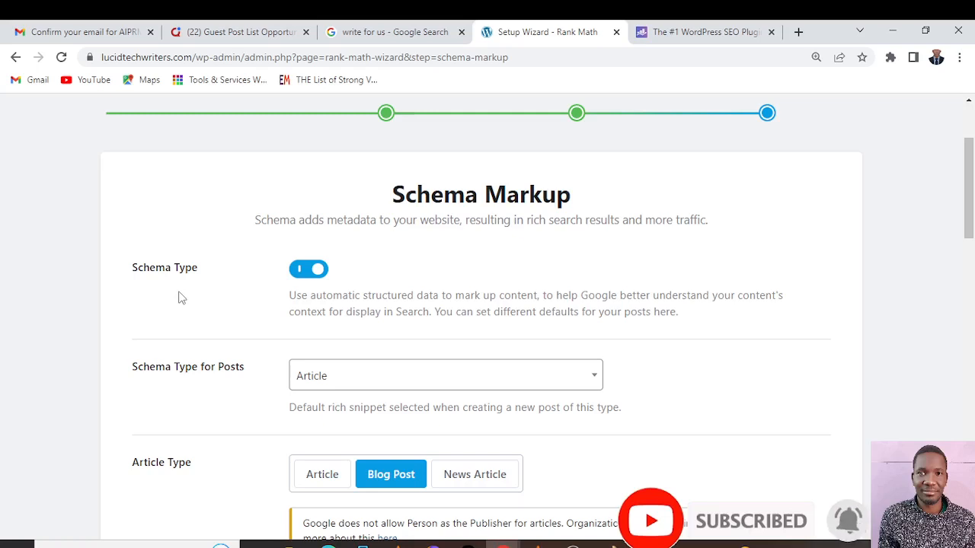
pyautogui.click(600, 378)
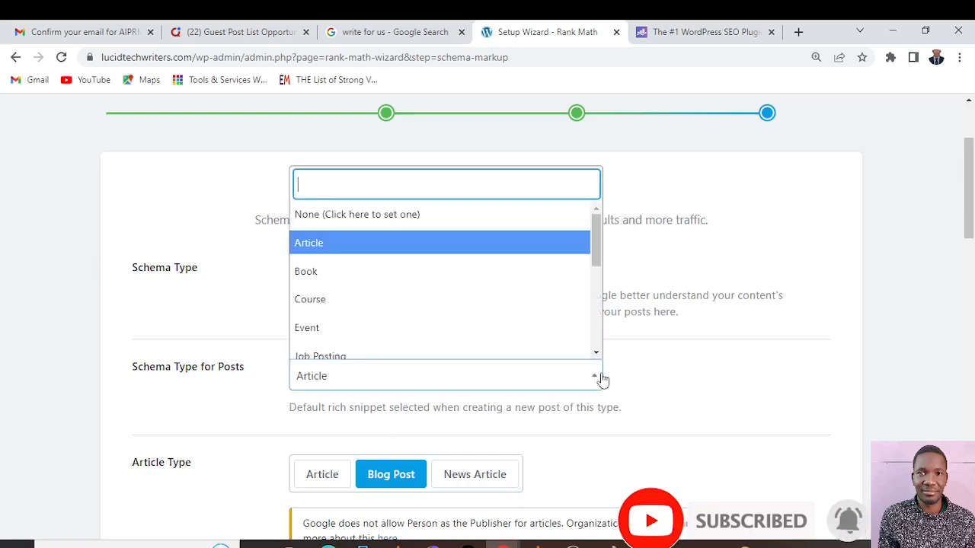
pyautogui.scroll(-1, 601, 379)
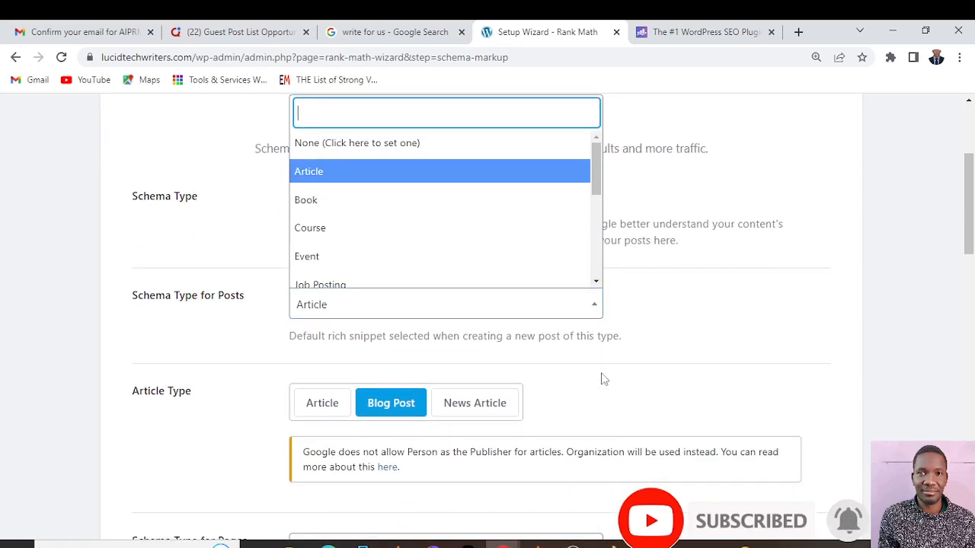
pyautogui.click(648, 320)
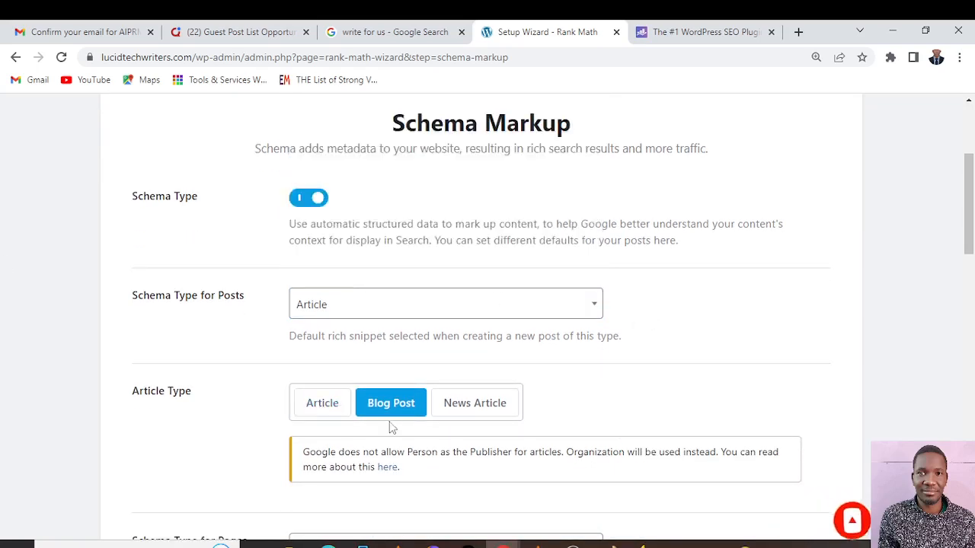
pyautogui.scroll(-4, 654, 337)
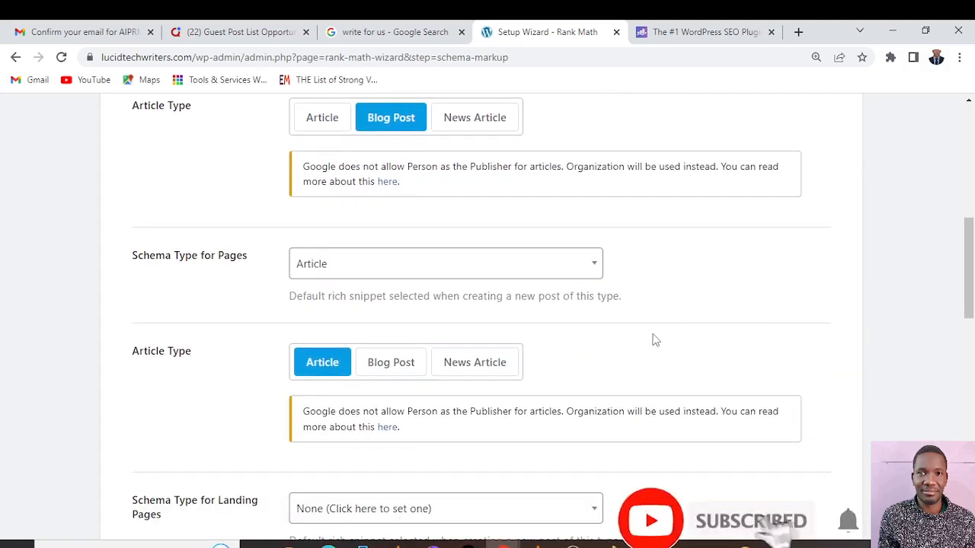
pyautogui.scroll(1, 655, 340)
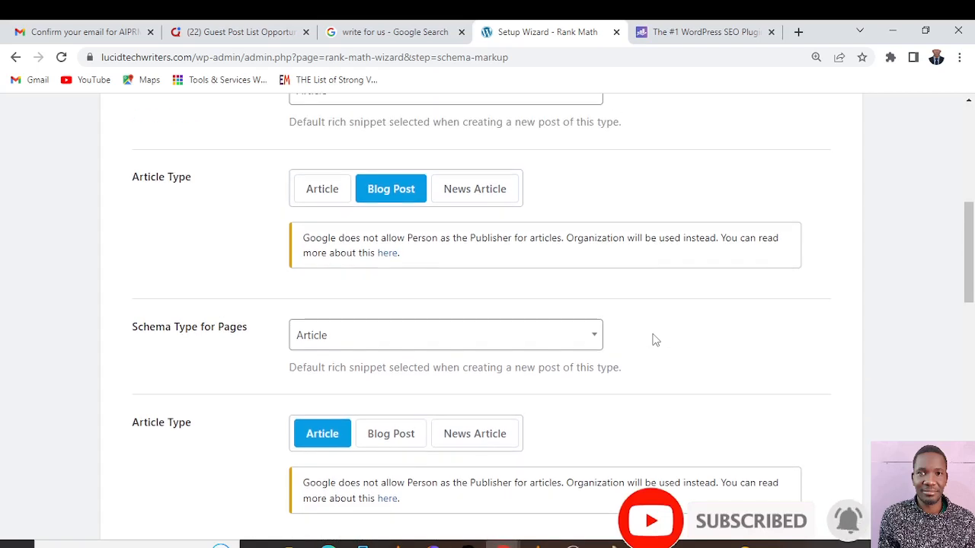
# Set the default schema type for Pages and for Landing Pages to Course
pyautogui.click(597, 337)
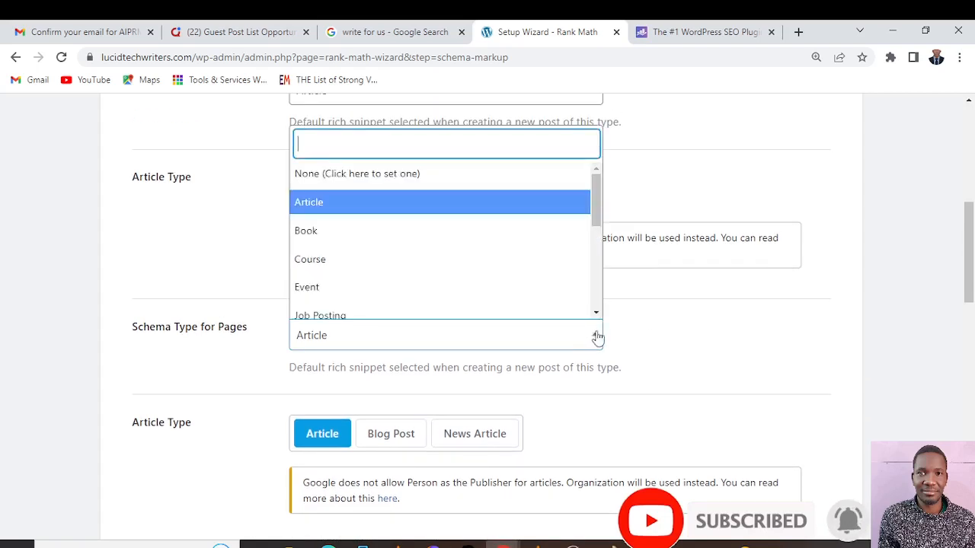
pyautogui.click(309, 260)
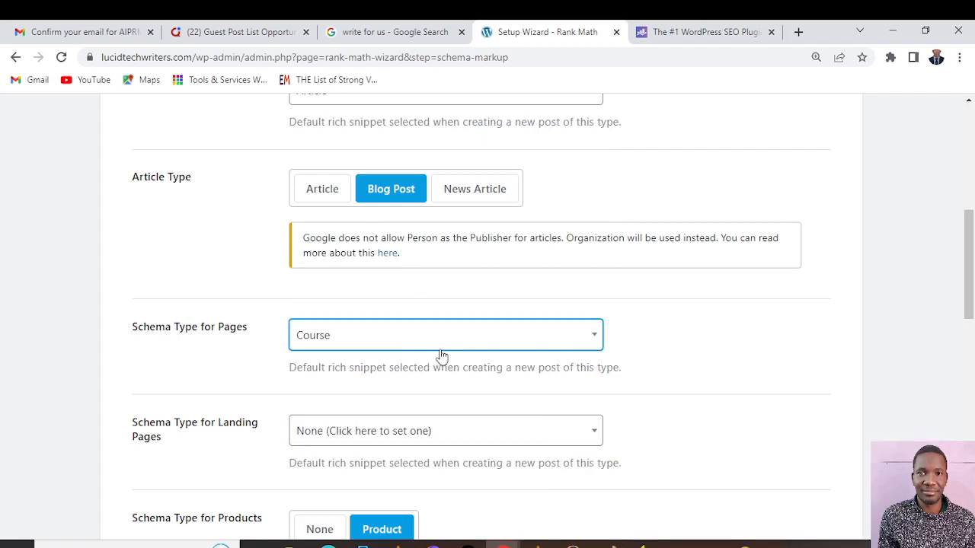
pyautogui.scroll(-1, 441, 356)
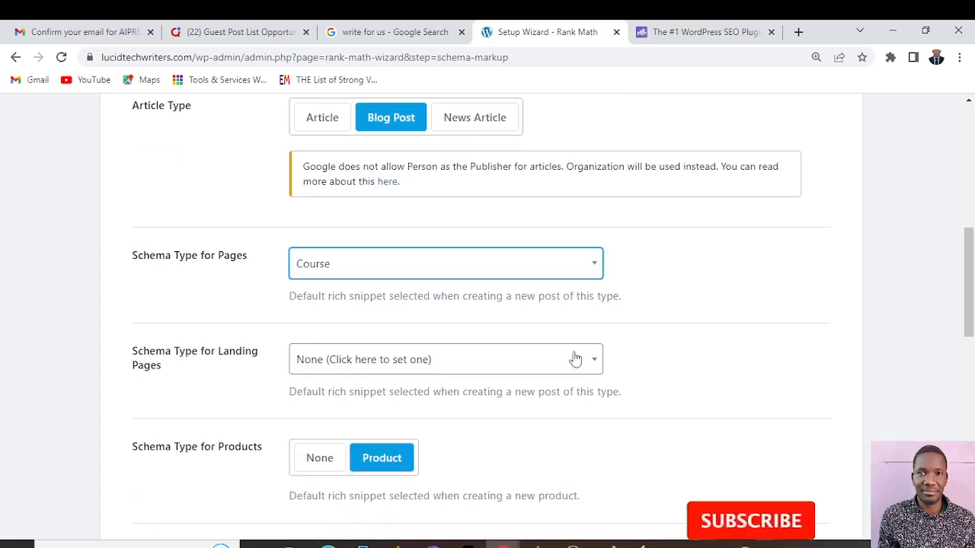
pyautogui.click(597, 364)
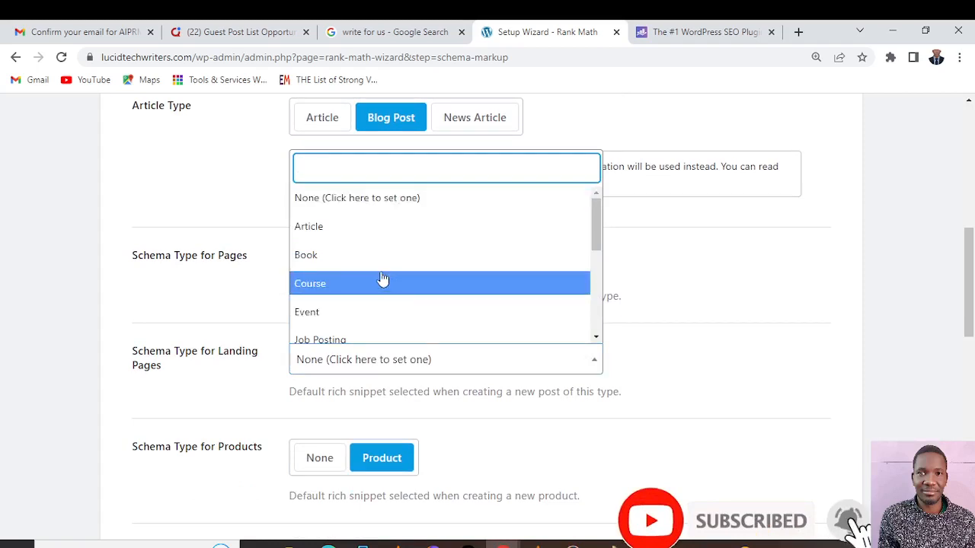
pyautogui.click(337, 284)
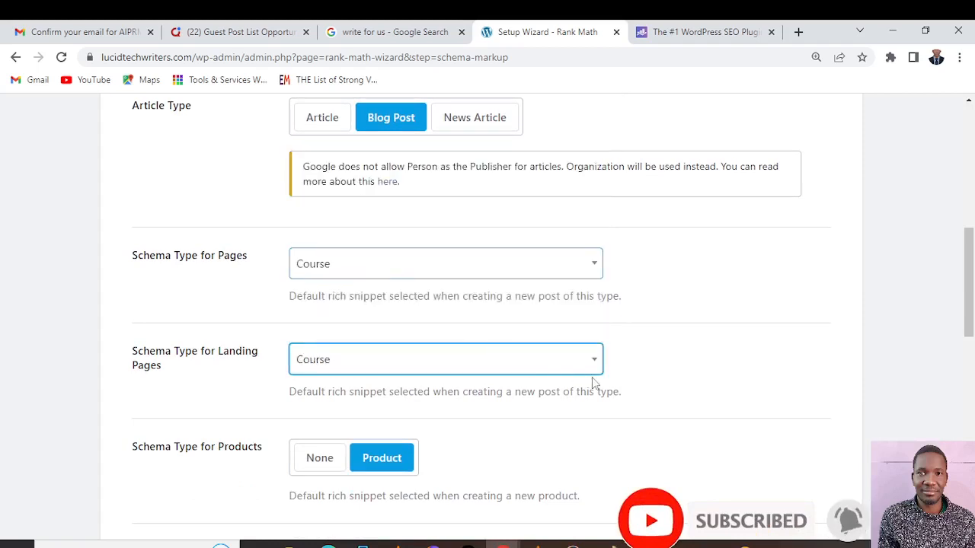
# Look through the available schema types for Courses and set the default to Course
pyautogui.scroll(-1, 594, 385)
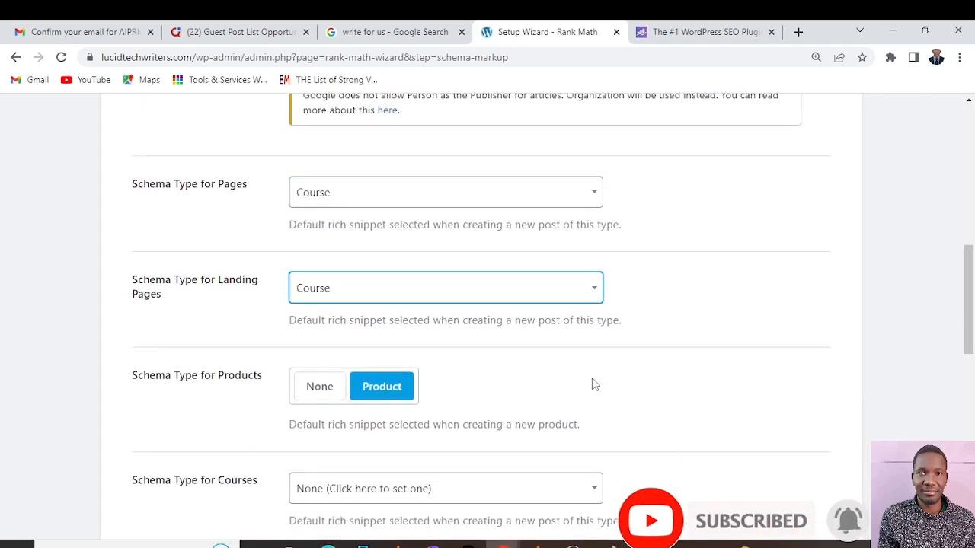
pyautogui.scroll(-2, 592, 378)
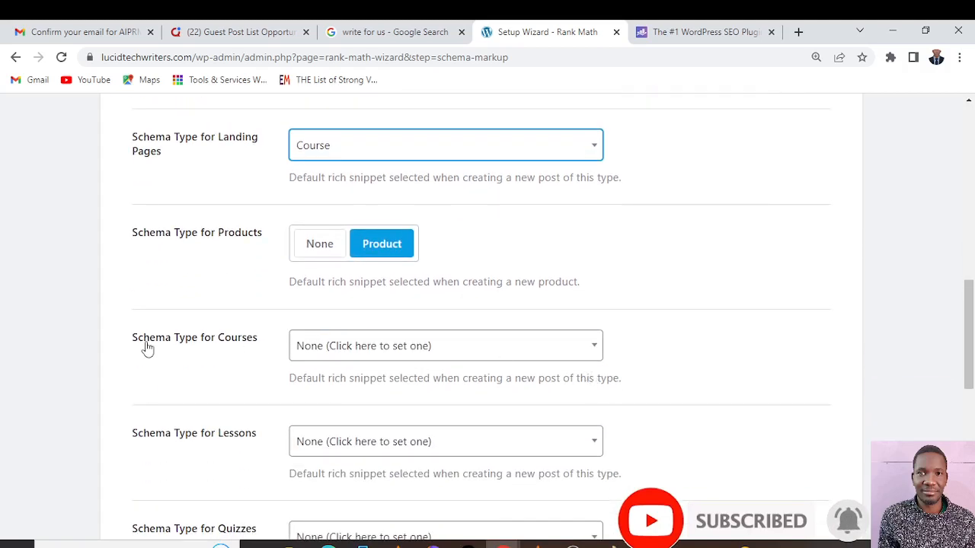
pyautogui.click(593, 348)
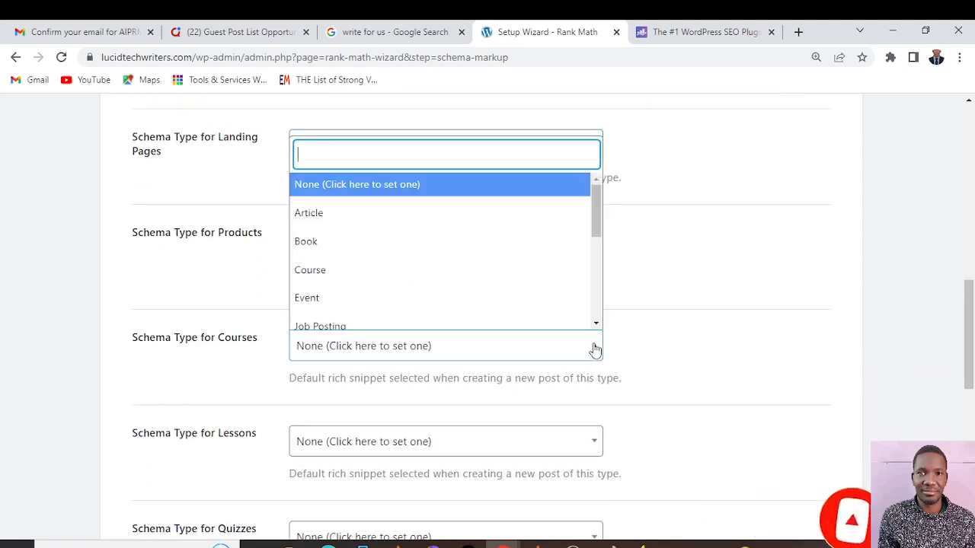
pyautogui.click(595, 349)
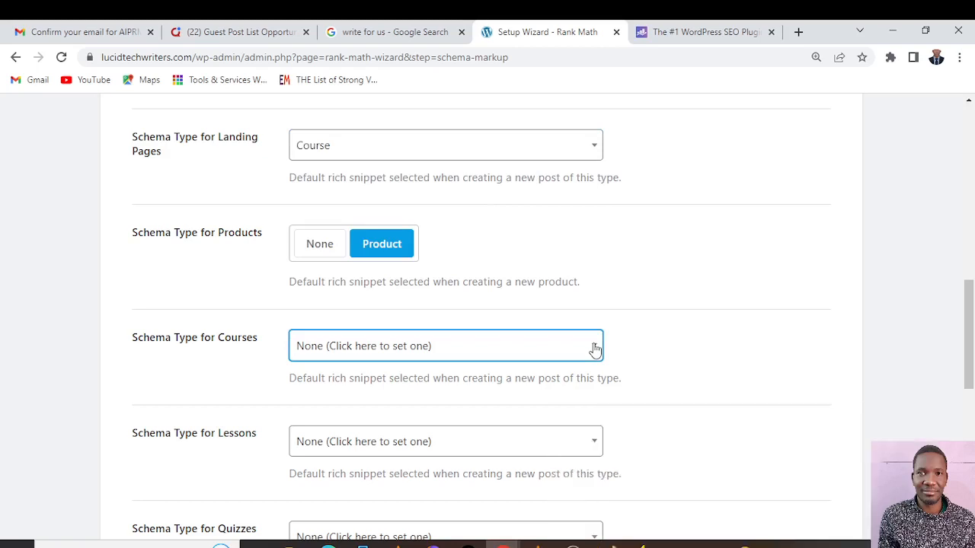
pyautogui.click(595, 349)
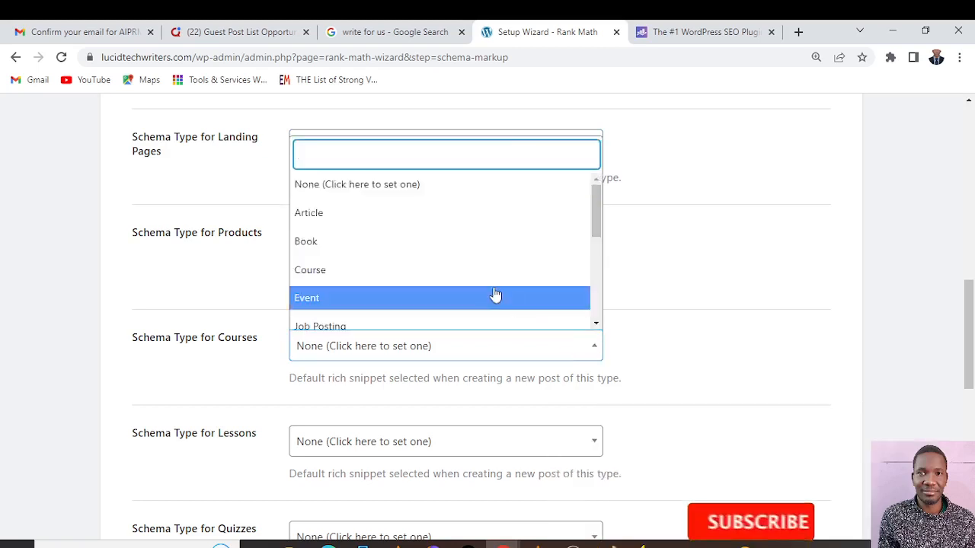
pyautogui.scroll(-3, 475, 272)
pyautogui.scroll(-2, 475, 270)
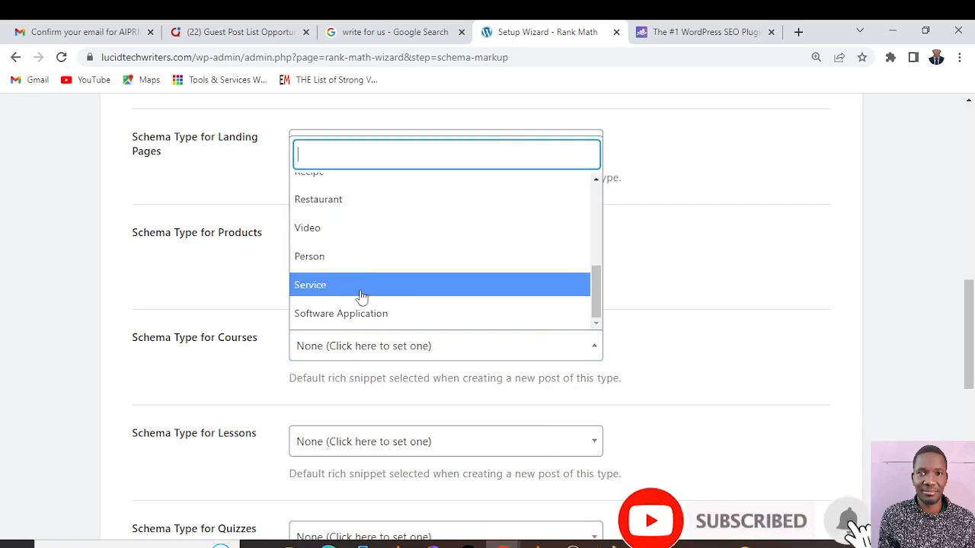
pyautogui.scroll(4, 362, 295)
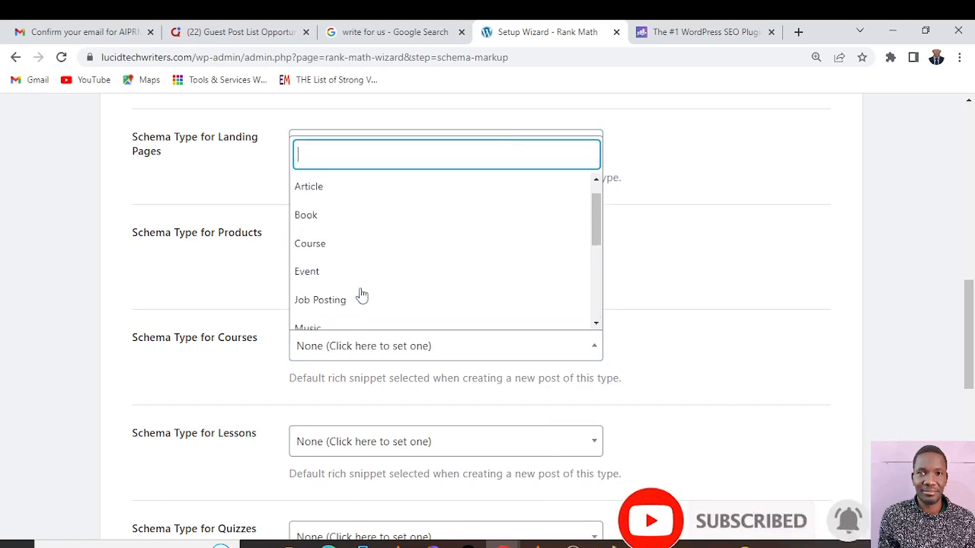
pyautogui.scroll(1, 350, 289)
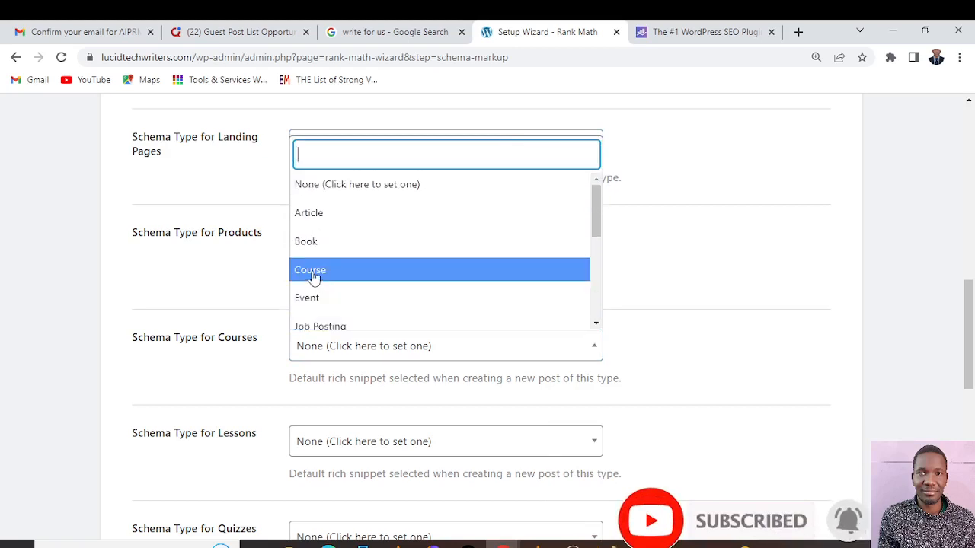
pyautogui.click(312, 271)
# Set the default schema type for Lessons to Course
pyautogui.scroll(-1, 472, 369)
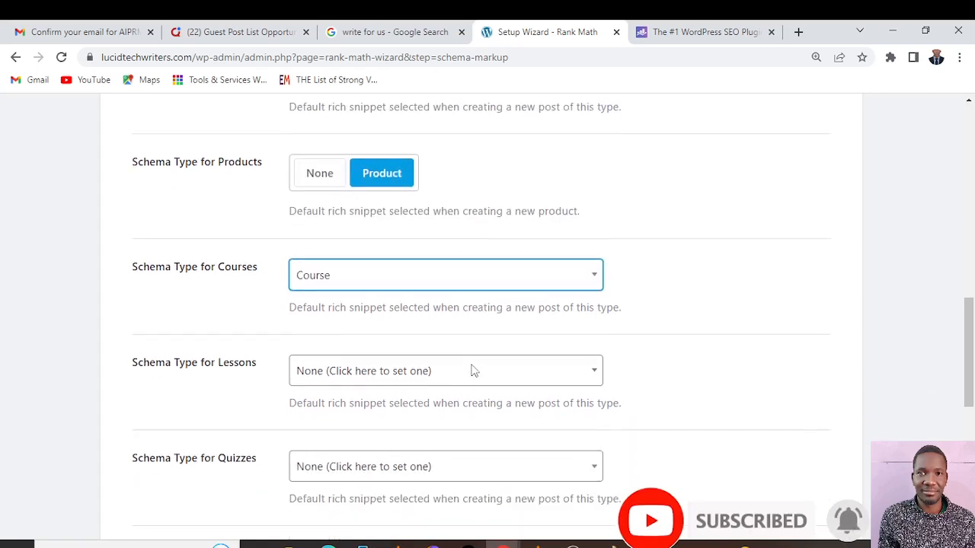
pyautogui.click(597, 374)
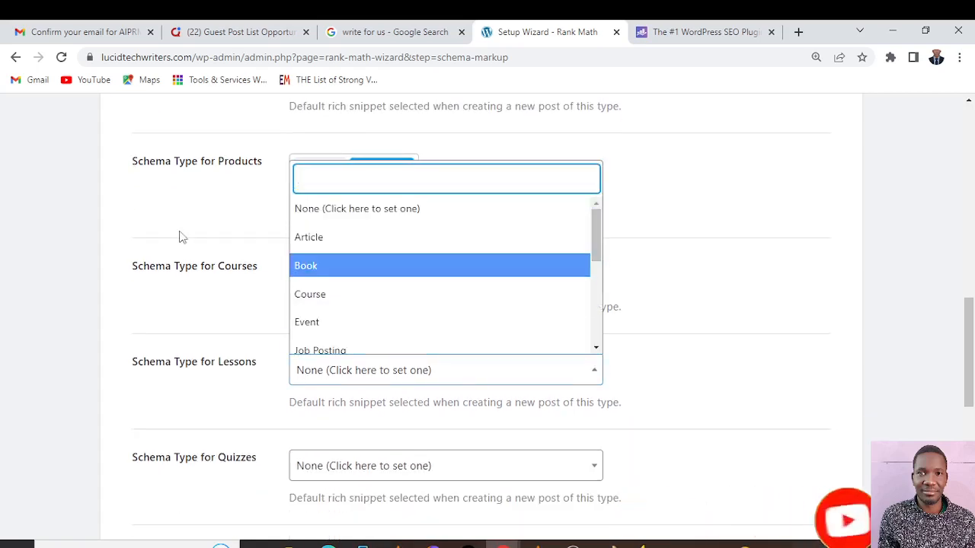
pyautogui.click(335, 299)
# Review the schema type selections for the content types, save them and go to the Rank Math modules dashboard
pyautogui.scroll(-2, 518, 384)
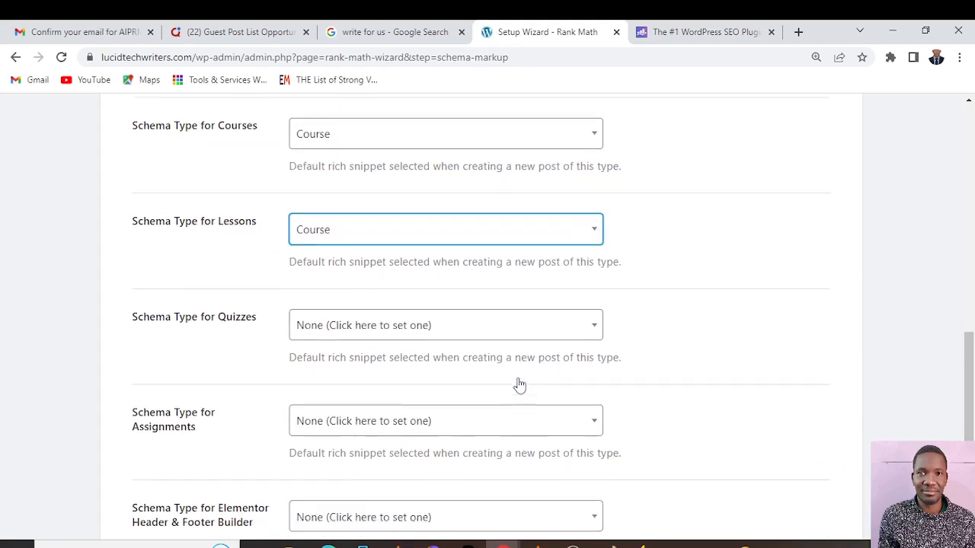
pyautogui.scroll(-5, 166, 300)
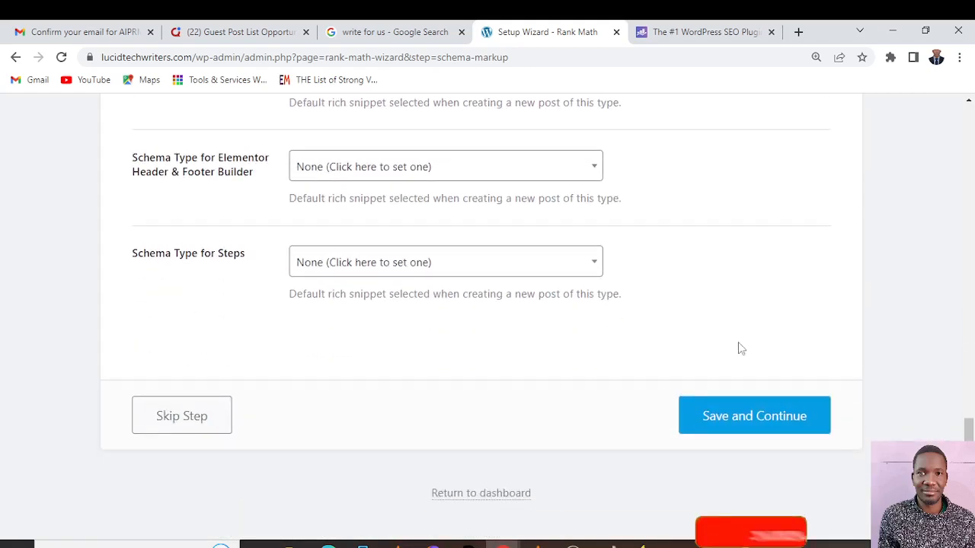
pyautogui.scroll(10, 629, 355)
pyautogui.scroll(3, 629, 356)
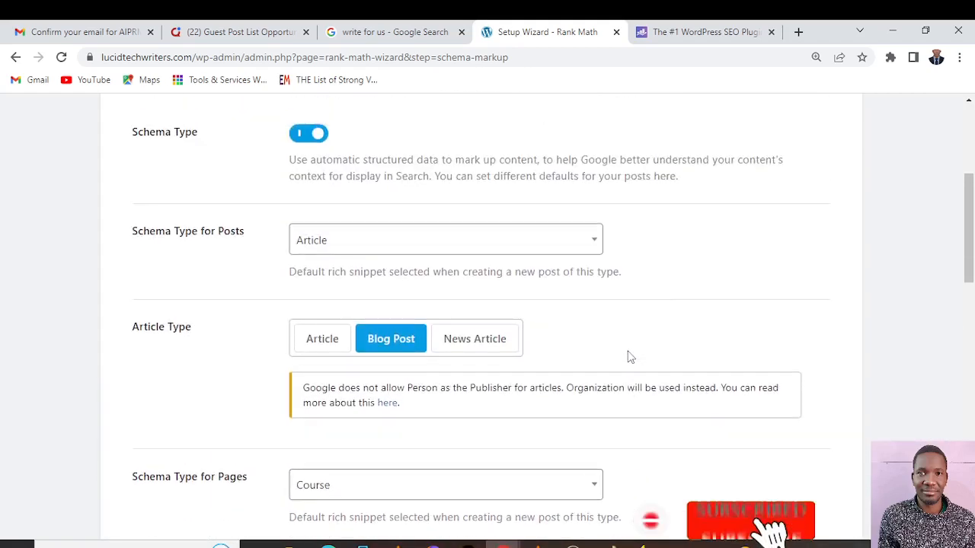
pyautogui.scroll(-4, 629, 356)
pyautogui.scroll(3, 629, 355)
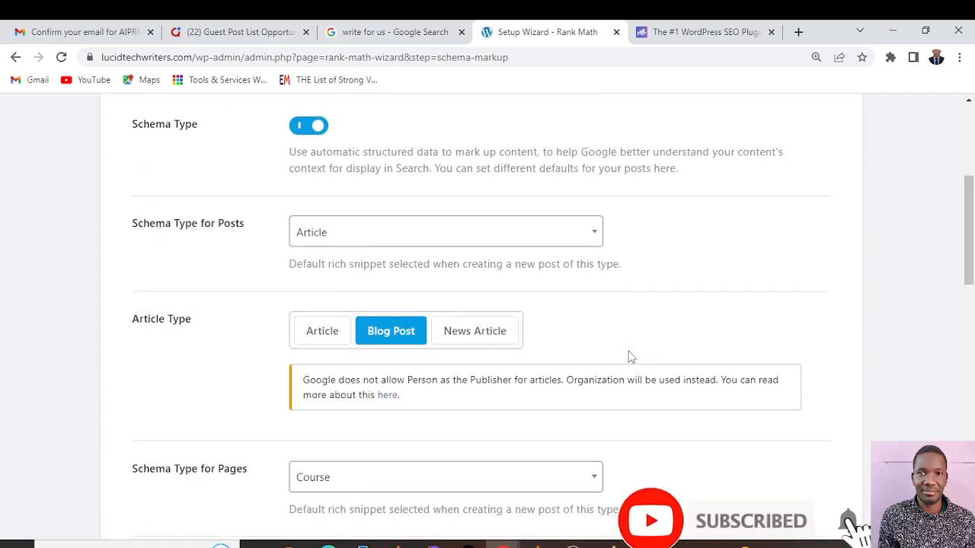
pyautogui.scroll(-2, 629, 354)
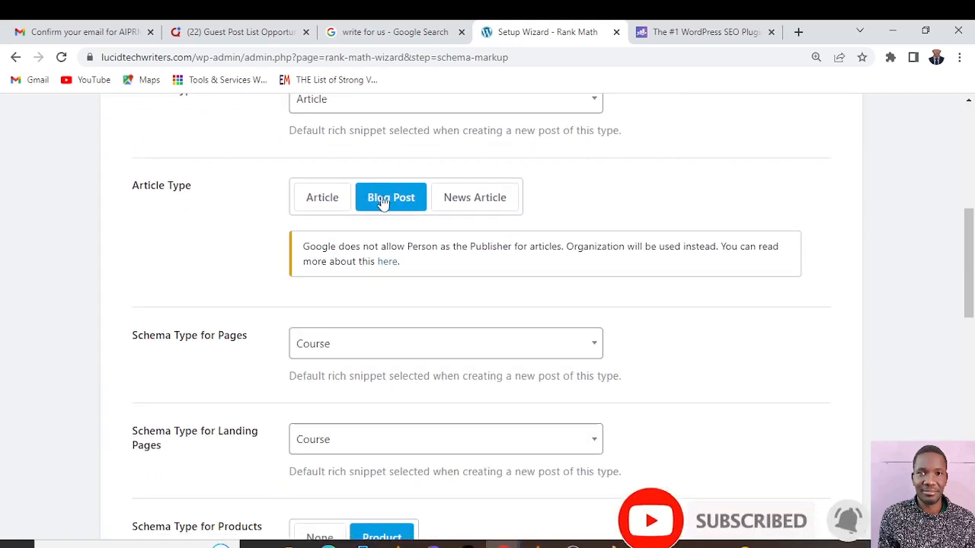
pyautogui.scroll(-2, 411, 204)
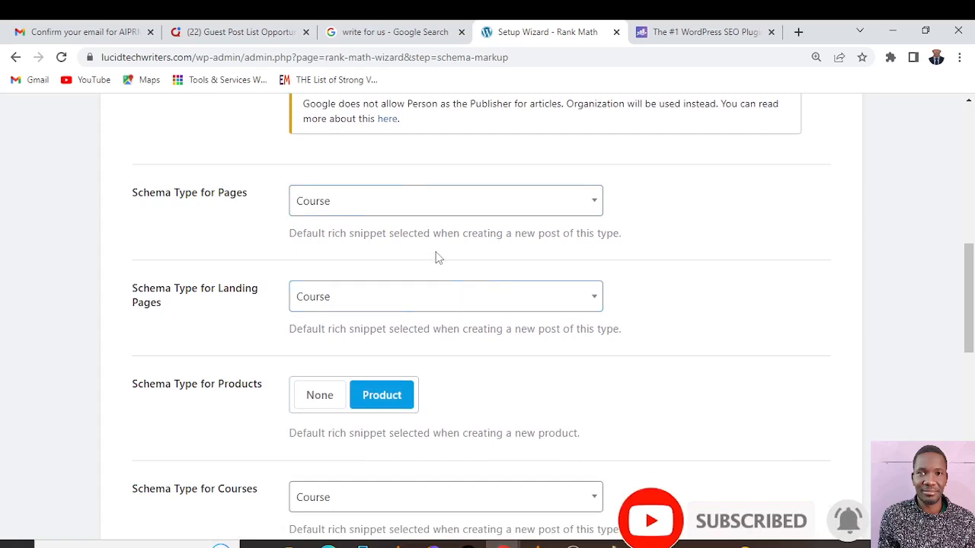
pyautogui.scroll(6, 436, 257)
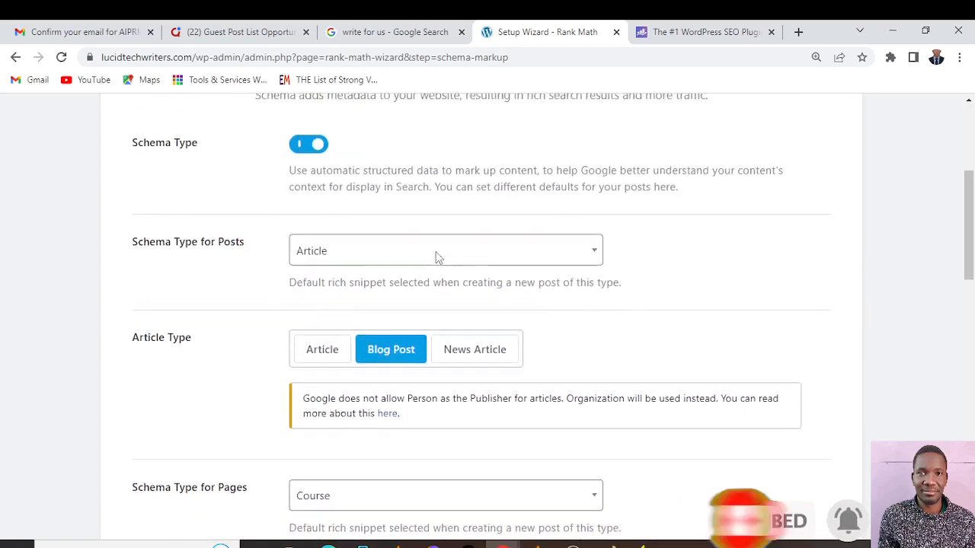
pyautogui.scroll(-15, 437, 257)
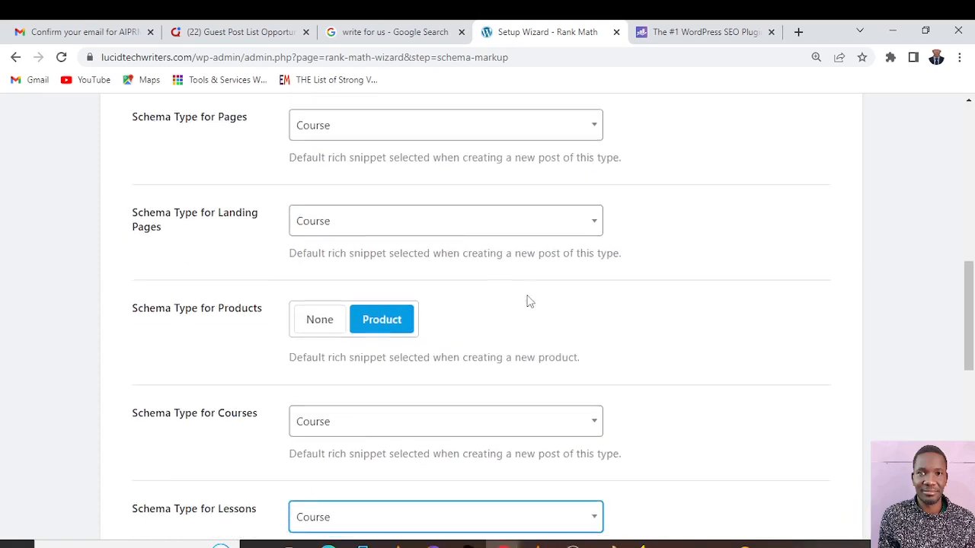
pyautogui.click(745, 421)
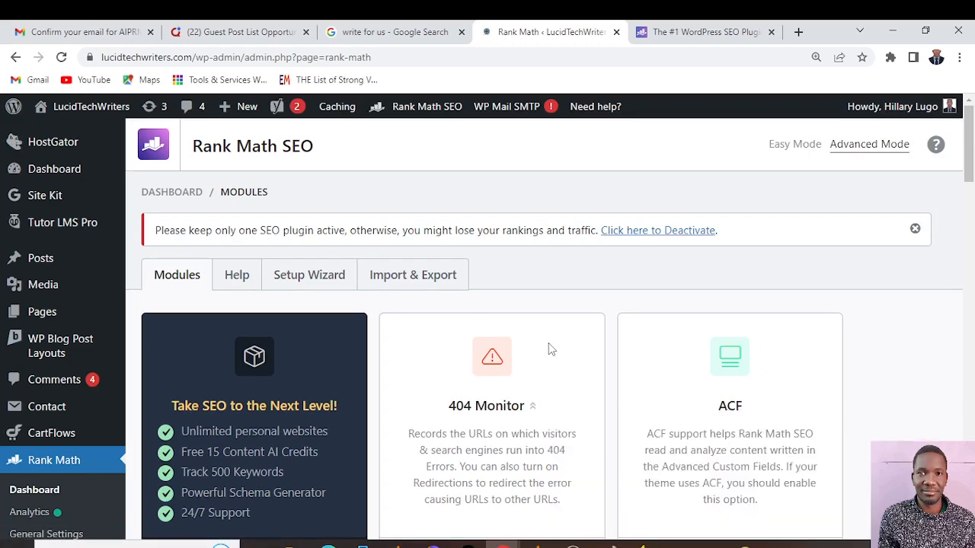
# Examine the Rank Math modules and which ones are enabled, from 404 Monitor through Redirections and Schema
pyautogui.scroll(-4, 503, 348)
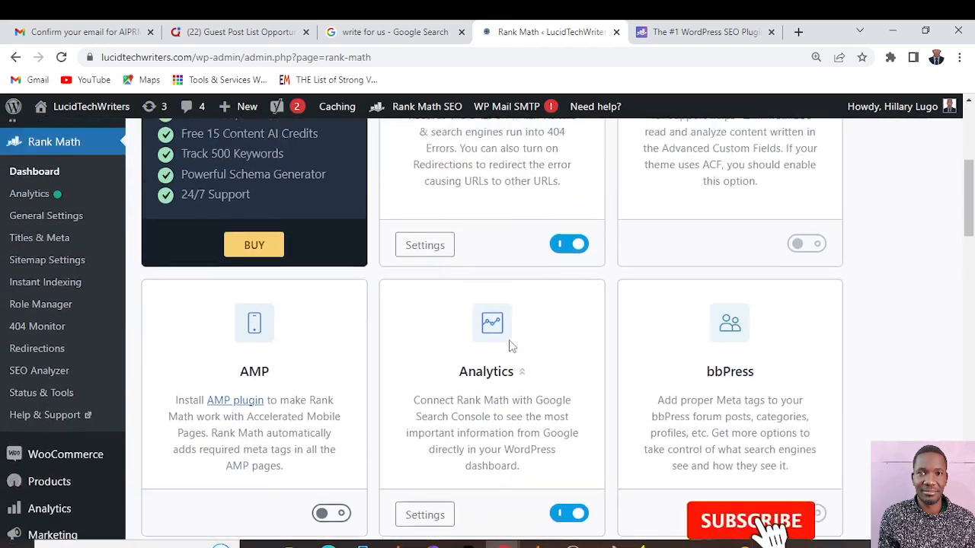
pyautogui.scroll(1, 510, 343)
pyautogui.scroll(-5, 510, 339)
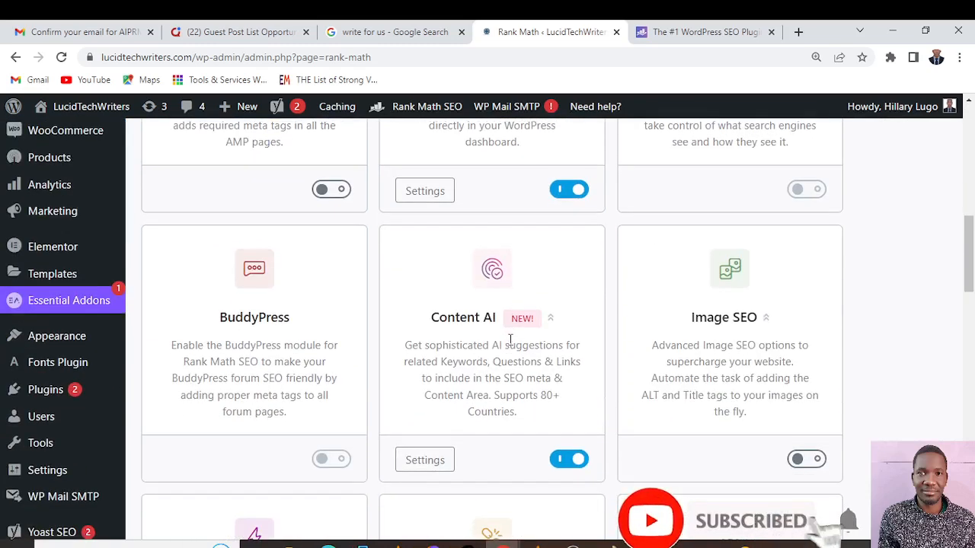
pyautogui.scroll(-4, 510, 339)
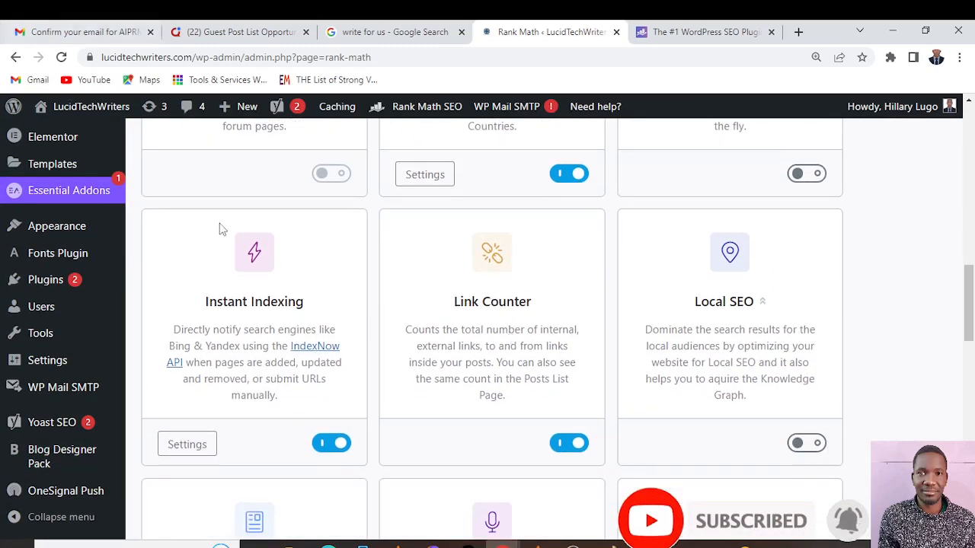
pyautogui.scroll(-5, 366, 322)
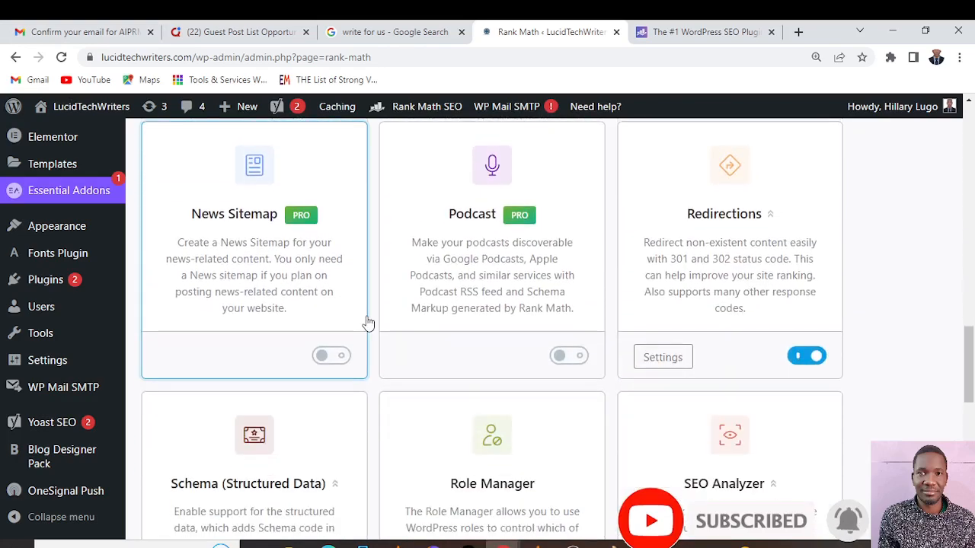
pyautogui.scroll(9, 368, 324)
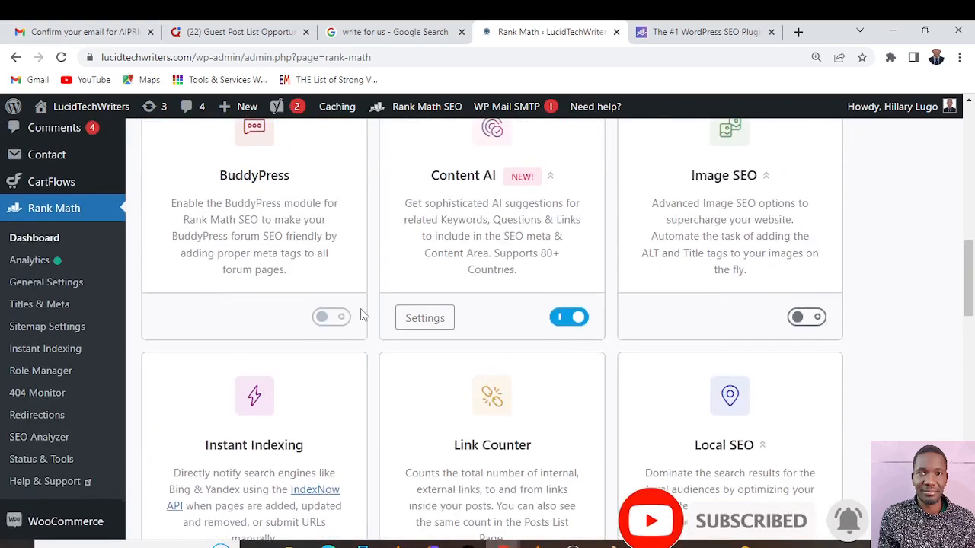
pyautogui.scroll(4, 362, 316)
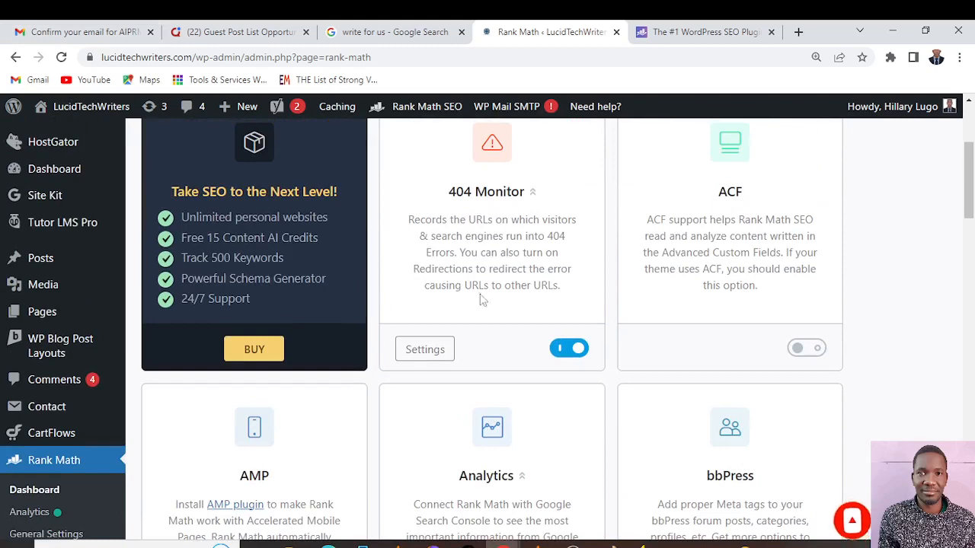
pyautogui.scroll(3, 480, 298)
# Turn on the Image SEO module and look over the Instant Indexing, Link Counter and Local SEO modules
pyautogui.scroll(-1, 498, 289)
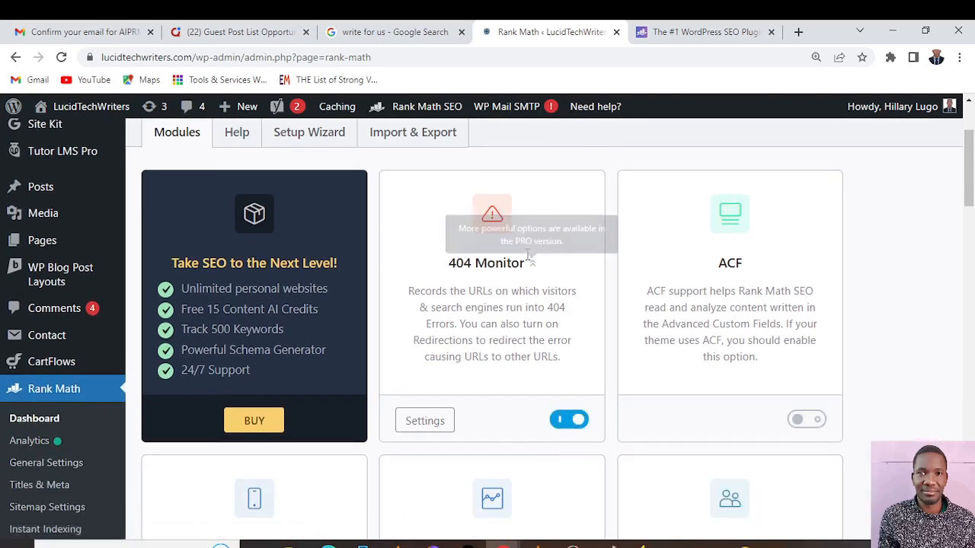
pyautogui.scroll(-4, 490, 392)
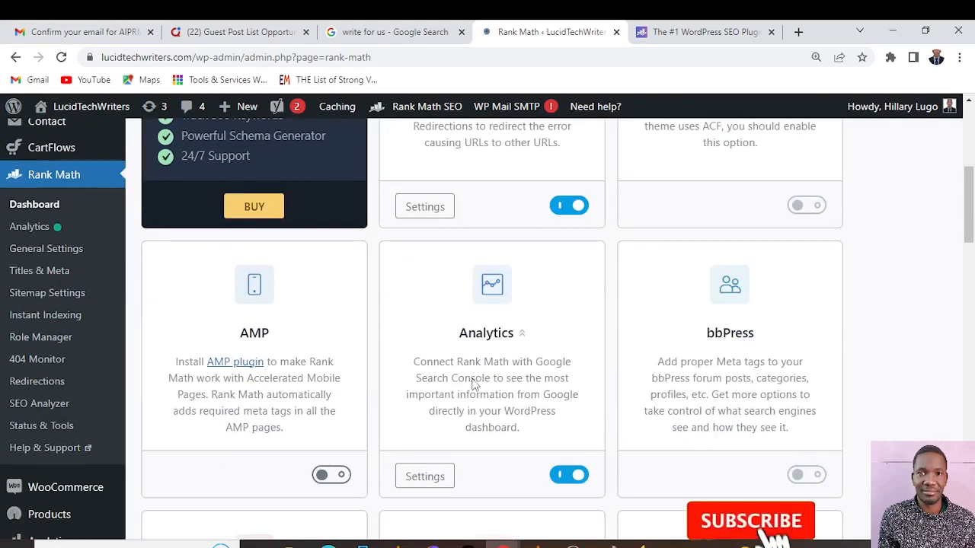
pyautogui.scroll(-3, 467, 369)
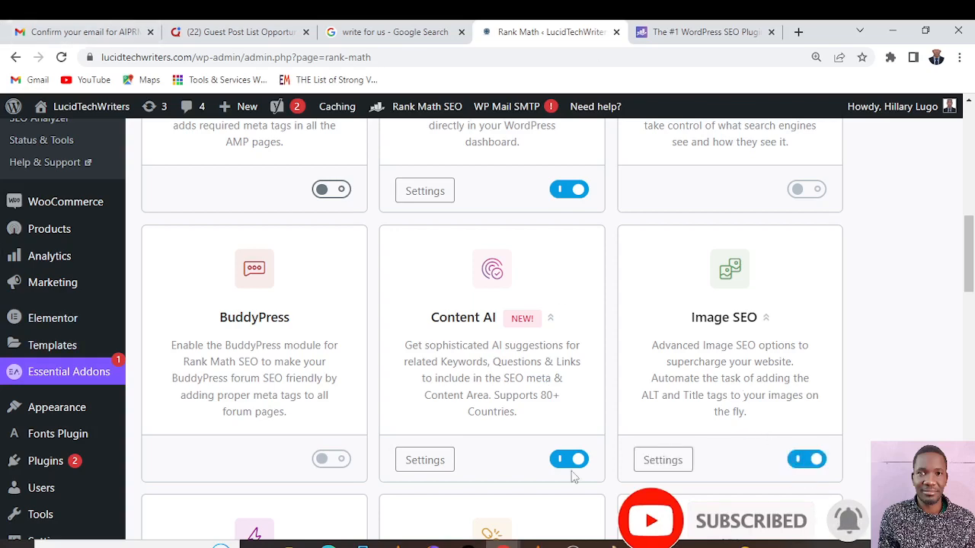
pyautogui.scroll(-4, 583, 374)
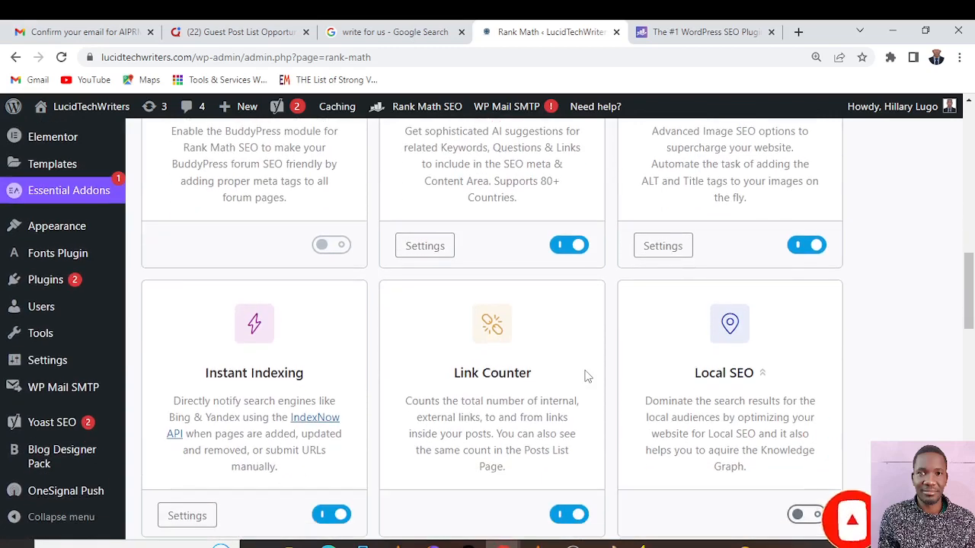
pyautogui.scroll(-1, 587, 374)
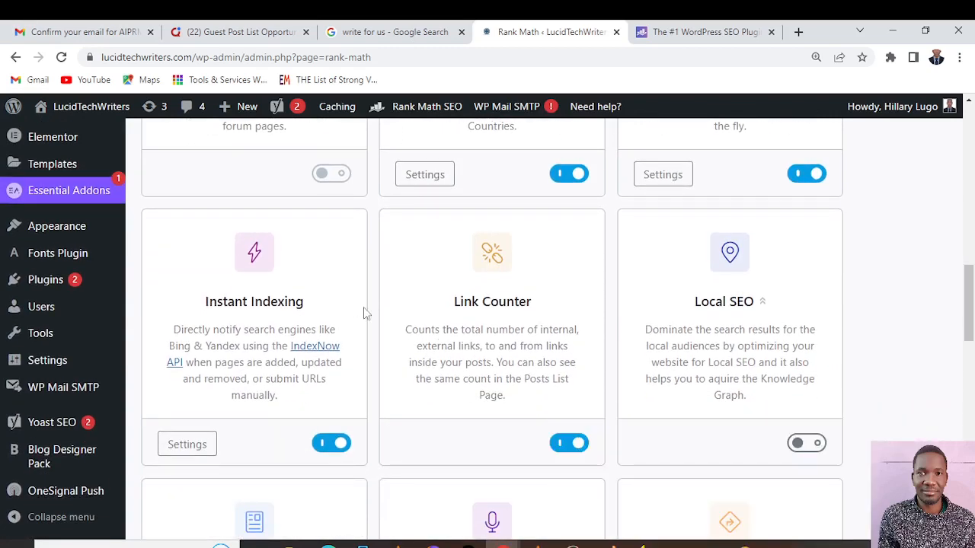
# Examine the remaining Rank Math modules, from News Sitemap, Podcast and Redirections through Schema and Sitemap to WooCommerce
pyautogui.scroll(-3, 681, 341)
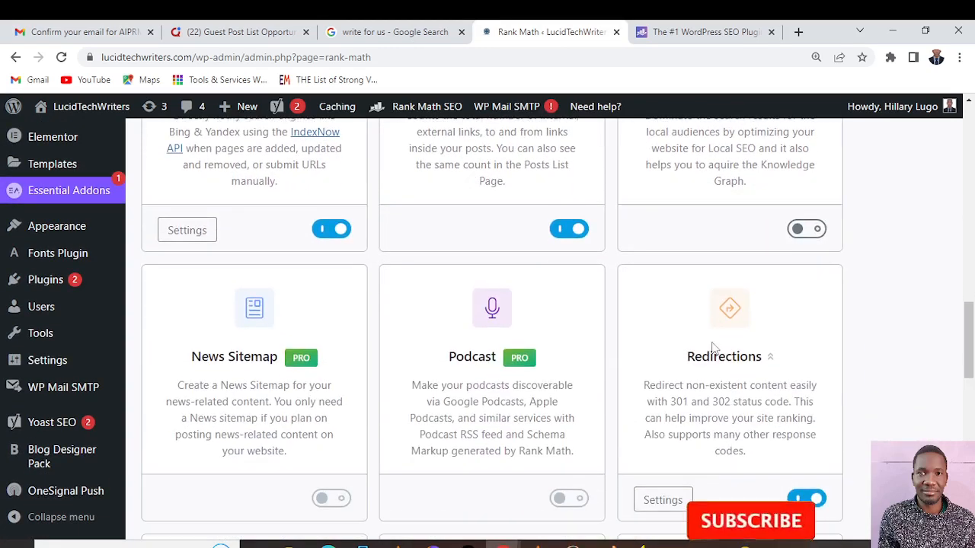
pyautogui.scroll(-1, 713, 347)
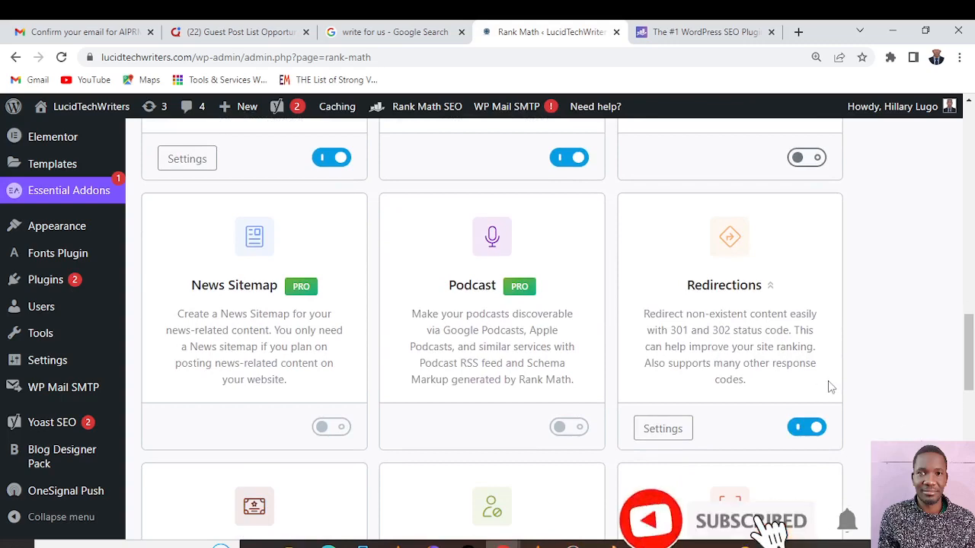
pyautogui.scroll(-2, 722, 374)
pyautogui.scroll(-1, 723, 374)
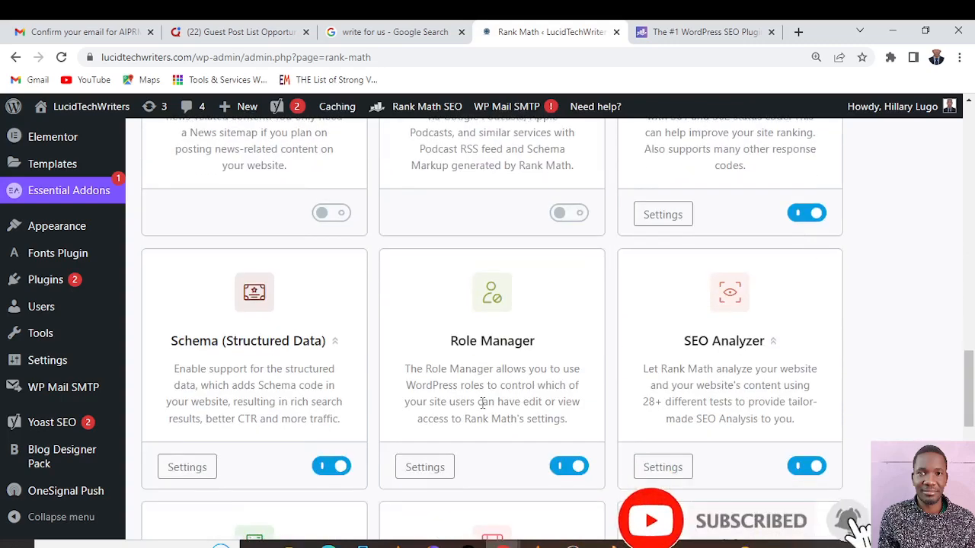
pyautogui.scroll(-3, 495, 399)
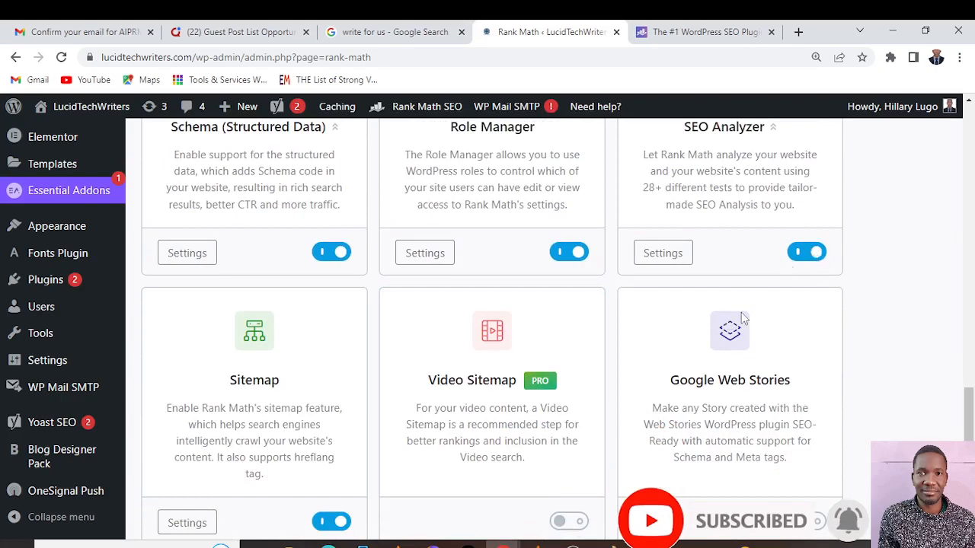
pyautogui.scroll(-2, 741, 312)
pyautogui.scroll(1, 740, 312)
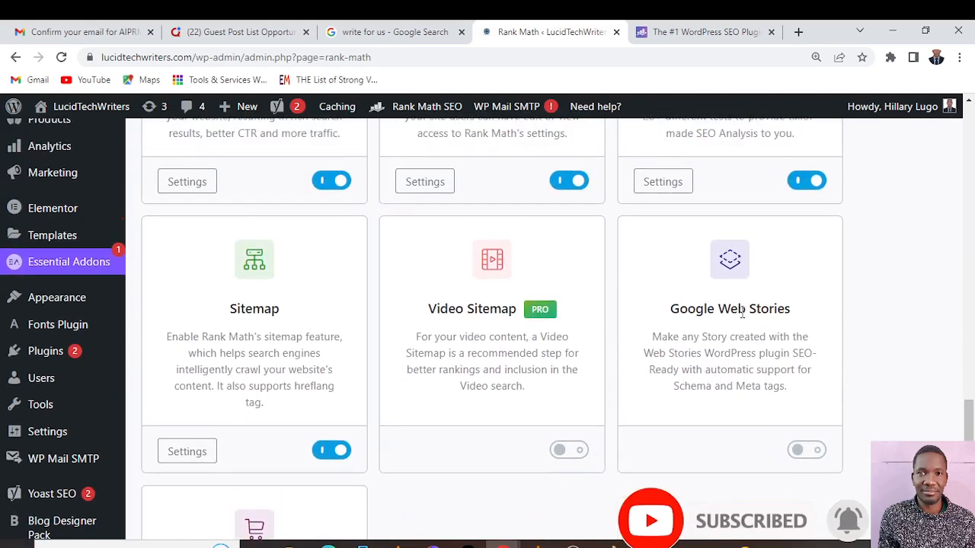
pyautogui.scroll(-4, 860, 377)
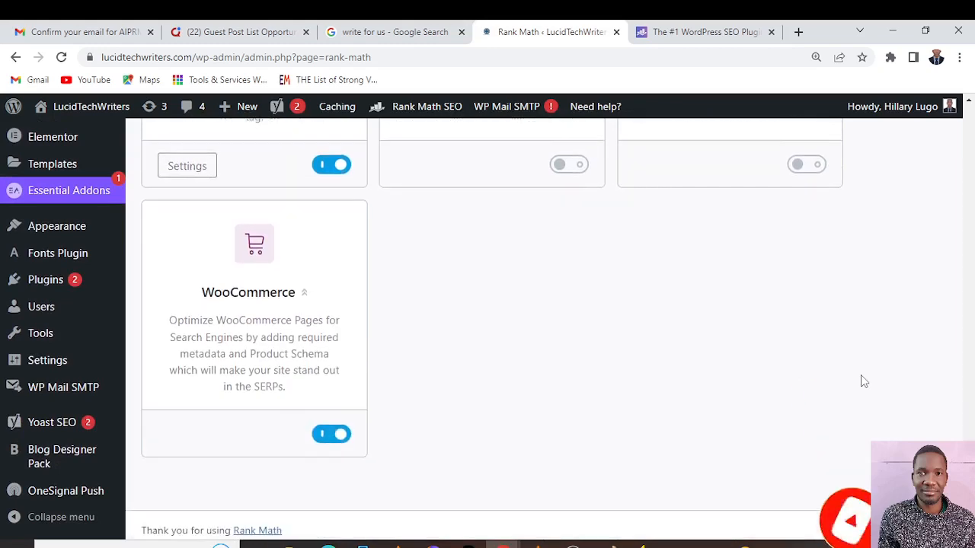
pyautogui.scroll(1, 864, 380)
pyautogui.scroll(2, 861, 378)
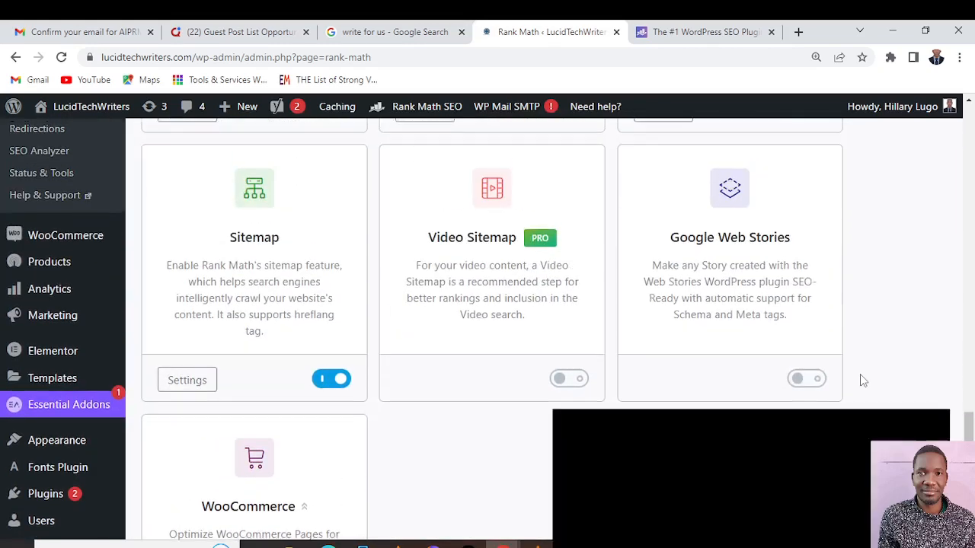
pyautogui.scroll(-1, 853, 358)
pyautogui.scroll(-2, 602, 232)
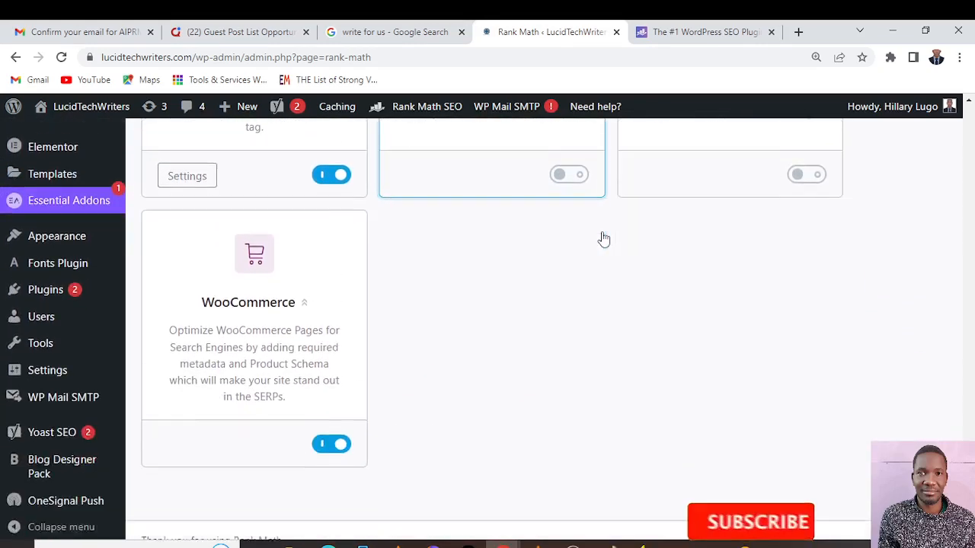
pyautogui.scroll(4, 632, 233)
pyautogui.scroll(4, 633, 233)
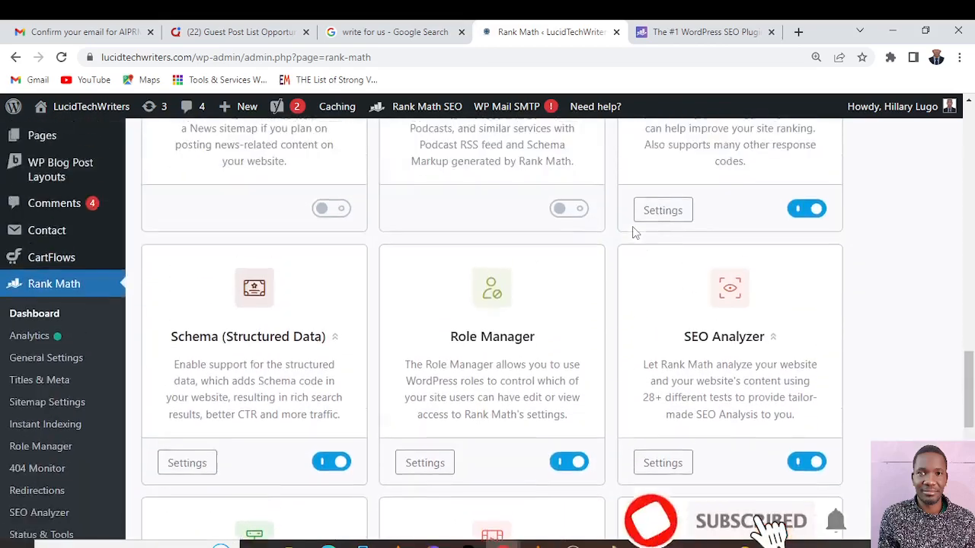
pyautogui.scroll(-2, 632, 233)
pyautogui.scroll(3, 632, 233)
pyautogui.scroll(14, 633, 233)
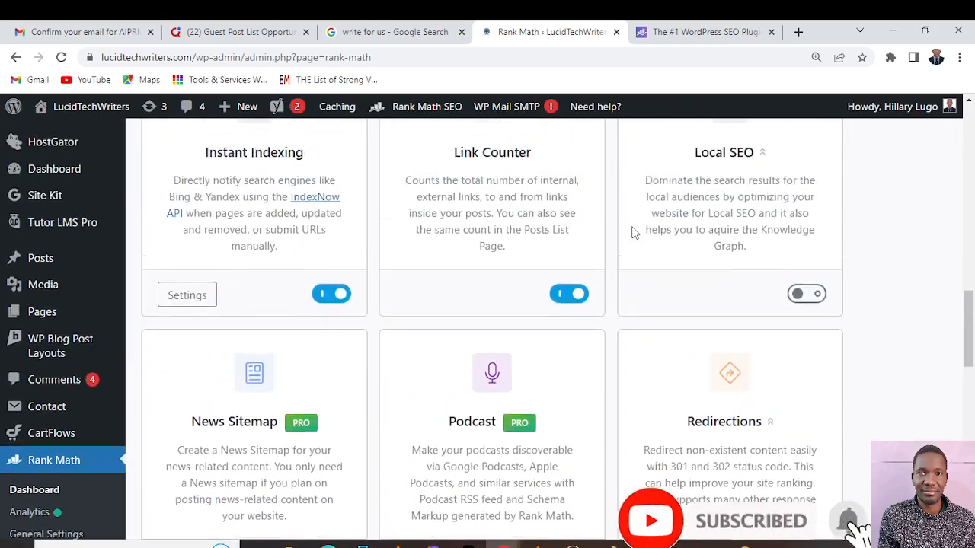
pyautogui.scroll(3, 632, 233)
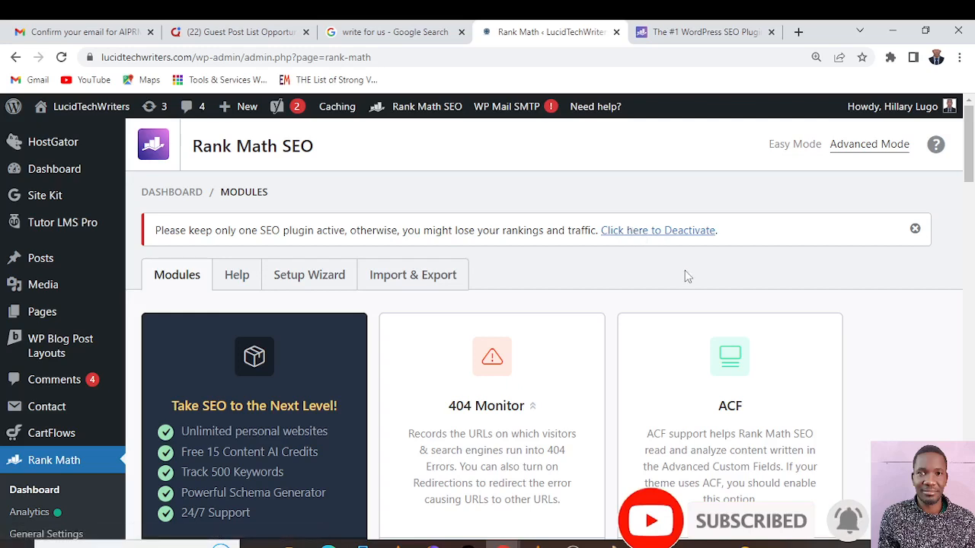
# Review the Links options in Rank Math's General Settings, from Strip Category Base to Open External Links in New Tab/Window, and save them
pyautogui.scroll(-3, 684, 269)
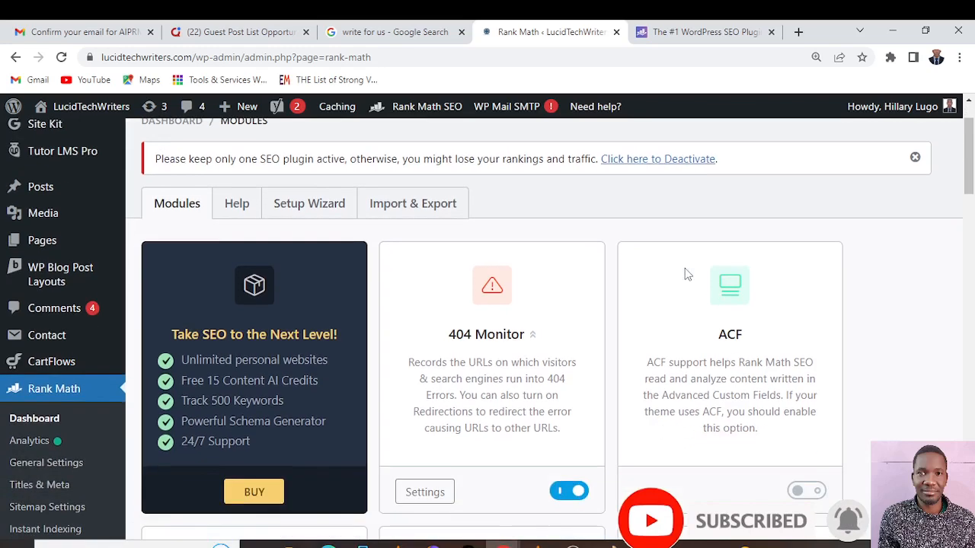
pyautogui.scroll(-1, 684, 269)
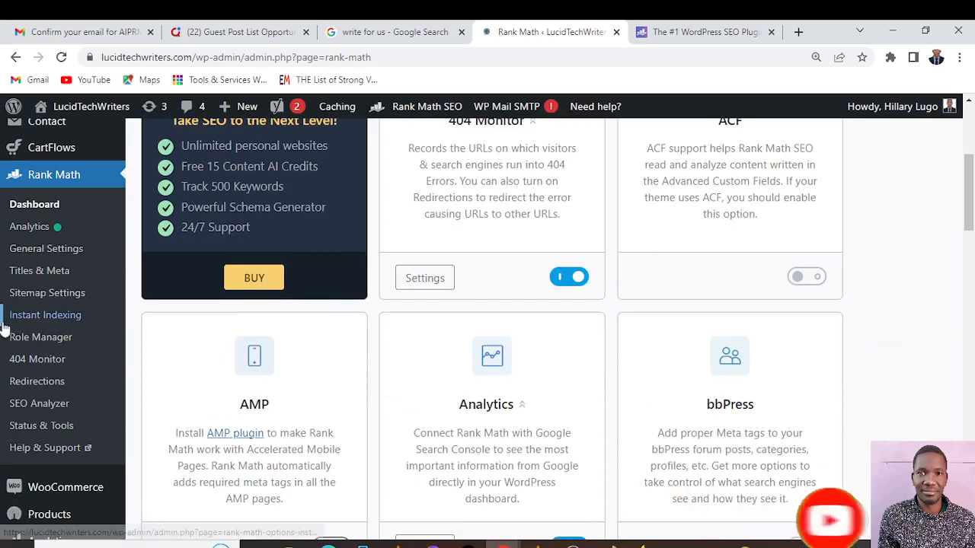
pyautogui.click(50, 257)
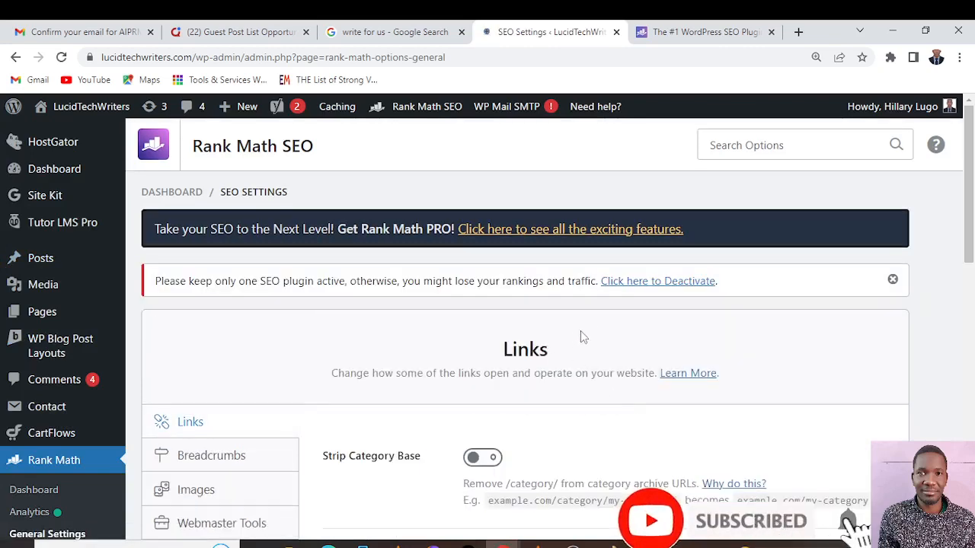
pyautogui.scroll(-2, 586, 331)
pyautogui.scroll(-1, 592, 329)
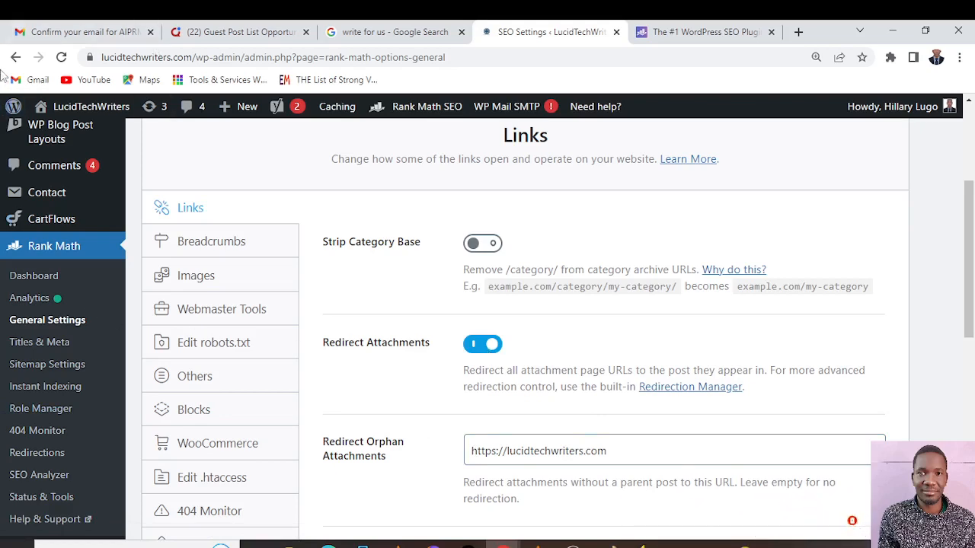
pyautogui.scroll(-2, 460, 358)
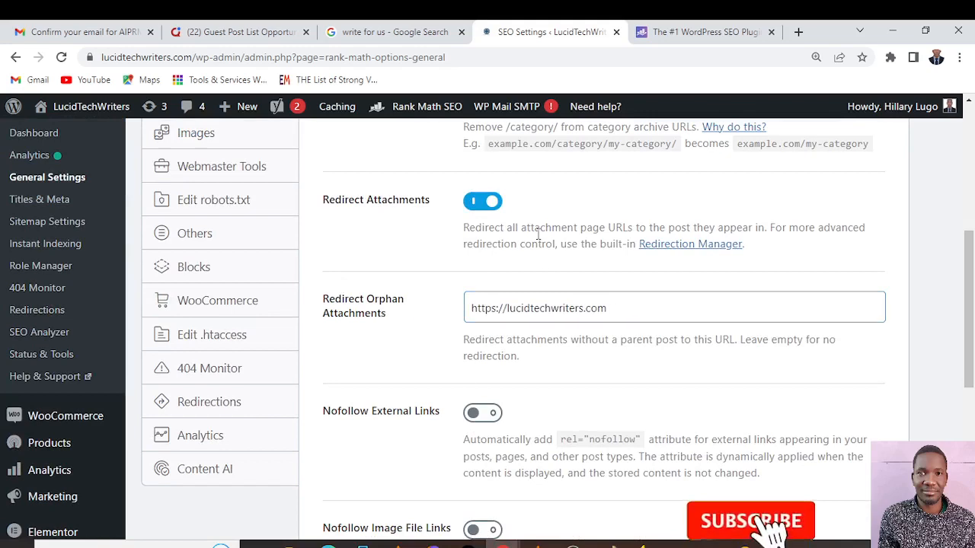
pyautogui.scroll(-2, 461, 411)
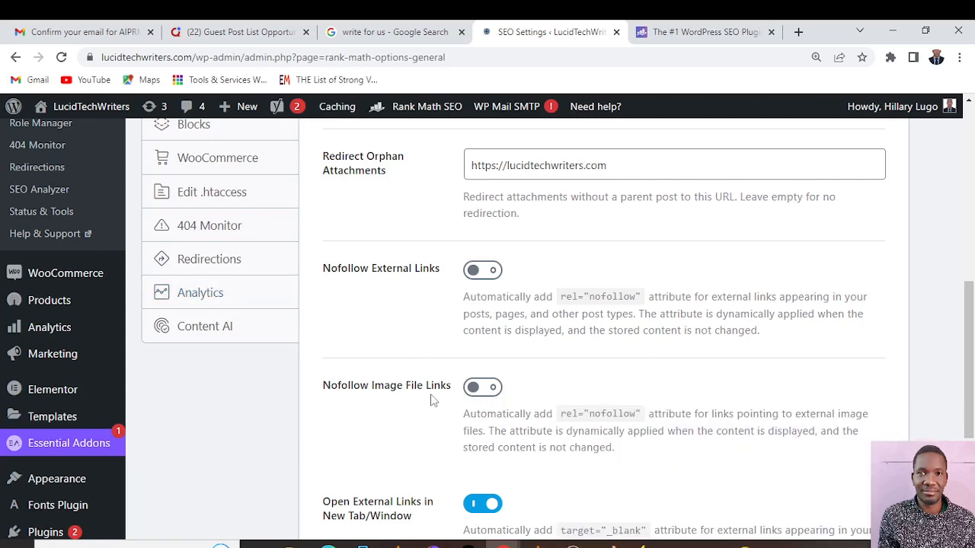
pyautogui.scroll(-2, 457, 388)
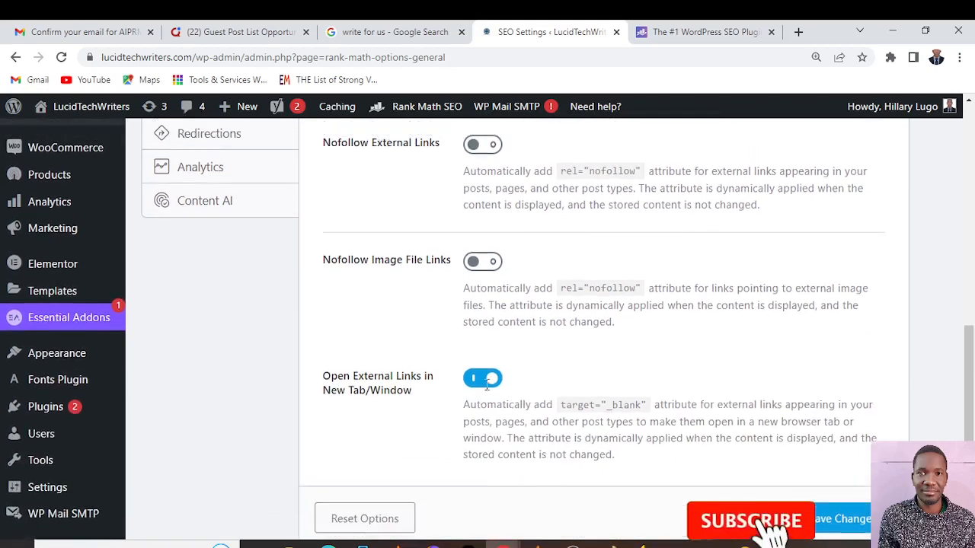
pyautogui.scroll(1, 478, 369)
pyautogui.scroll(-2, 472, 362)
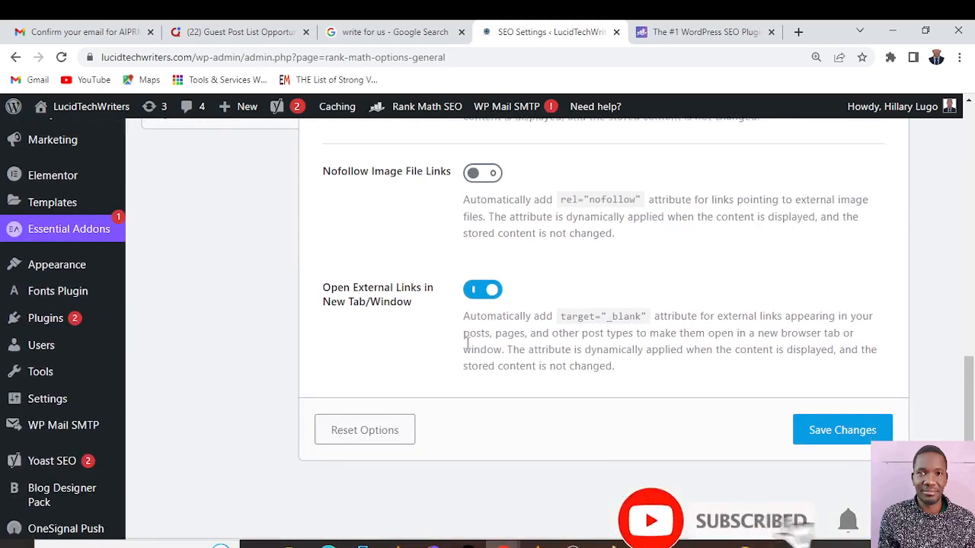
pyautogui.click(825, 434)
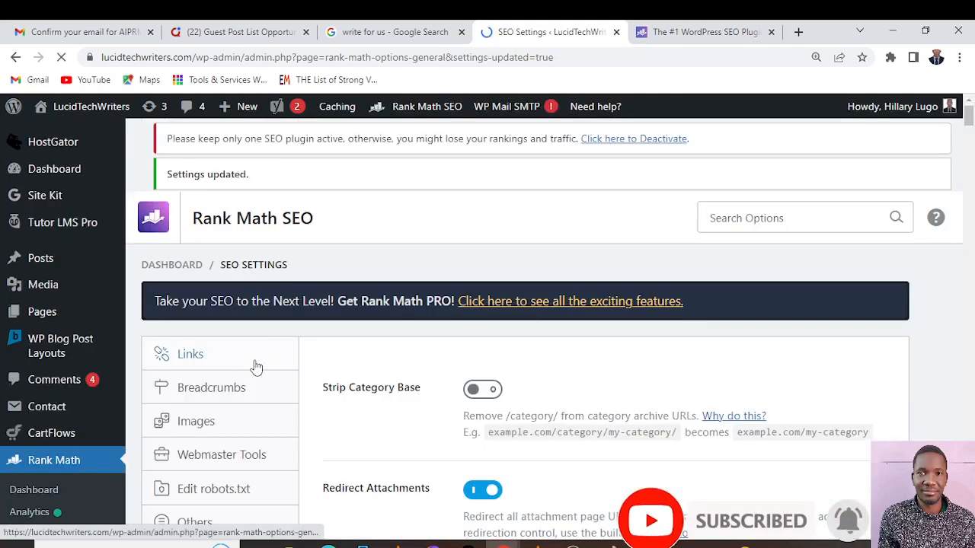
# Turn on Add missing ALT attributes and Add missing TITLE attributes in the Images settings and save the changes
pyautogui.scroll(-1, 282, 368)
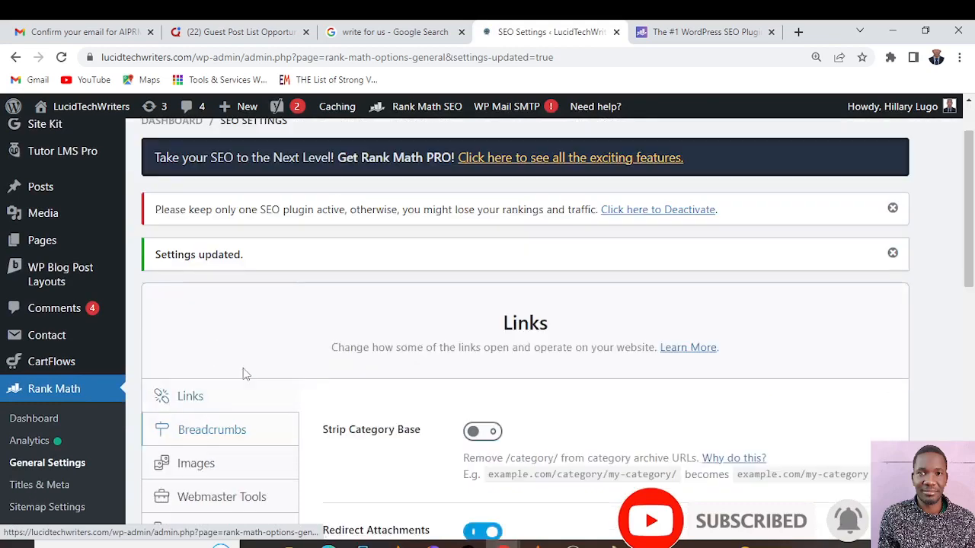
pyautogui.scroll(-2, 365, 387)
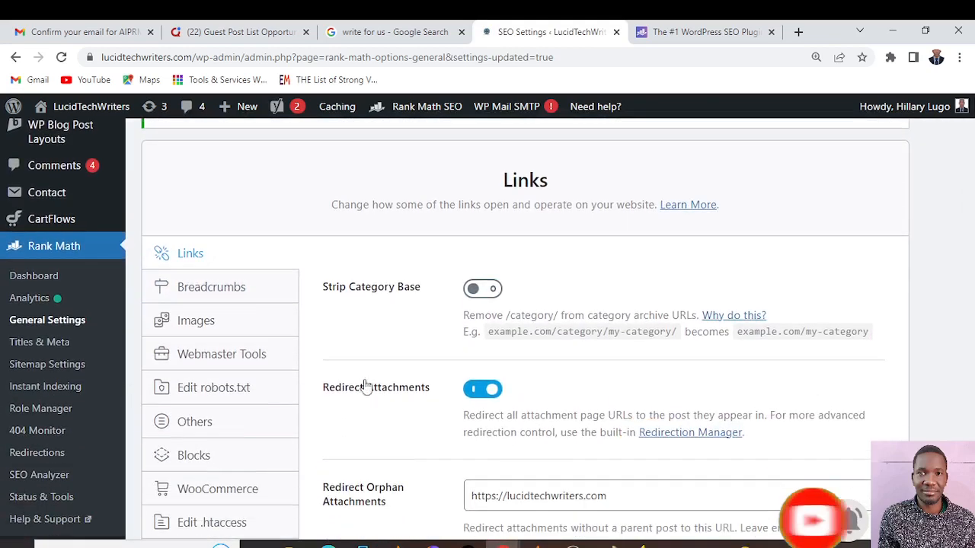
pyautogui.click(203, 323)
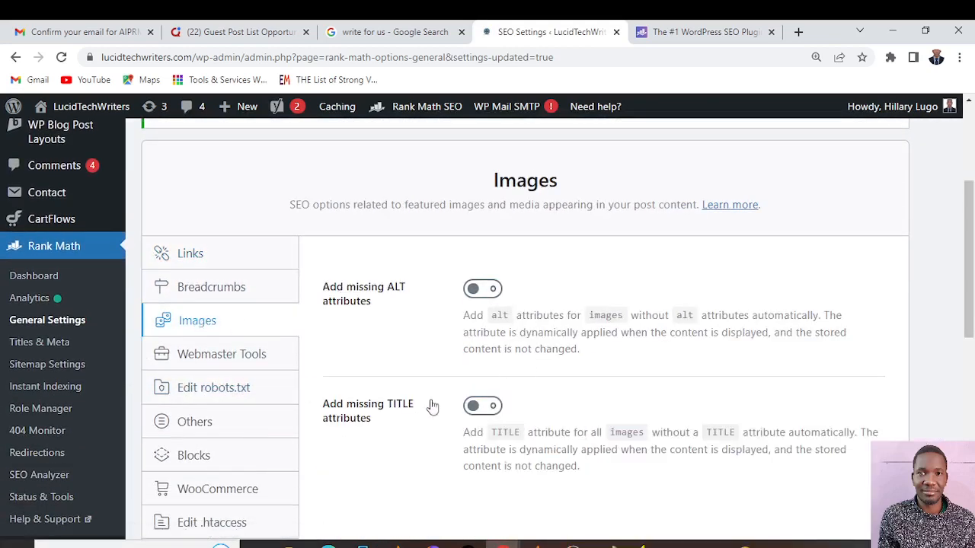
pyautogui.click(471, 291)
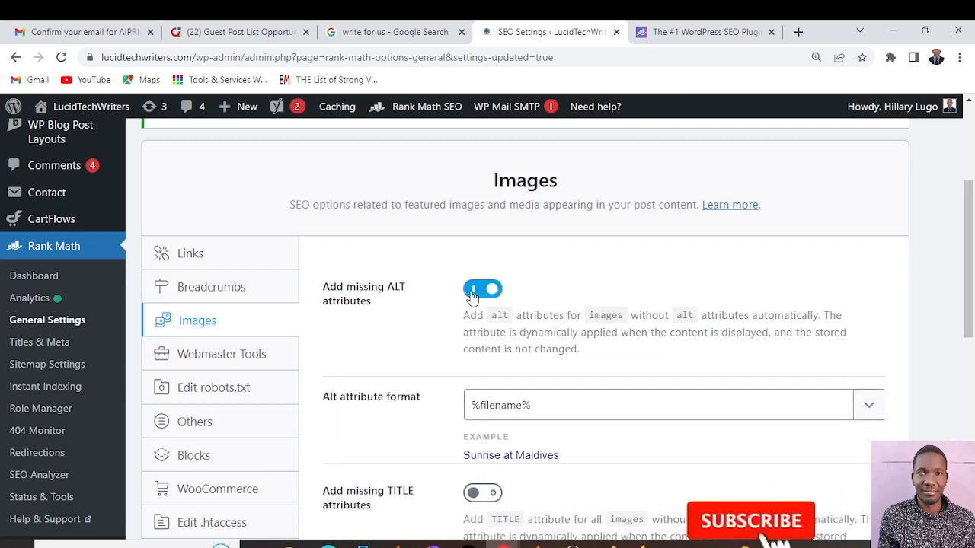
pyautogui.scroll(-2, 600, 449)
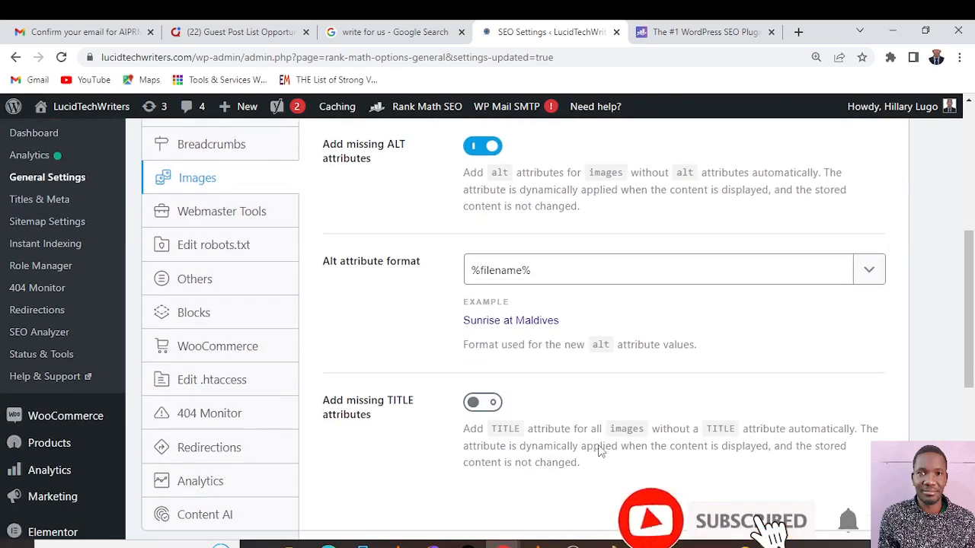
pyautogui.click(477, 406)
pyautogui.scroll(-4, 526, 394)
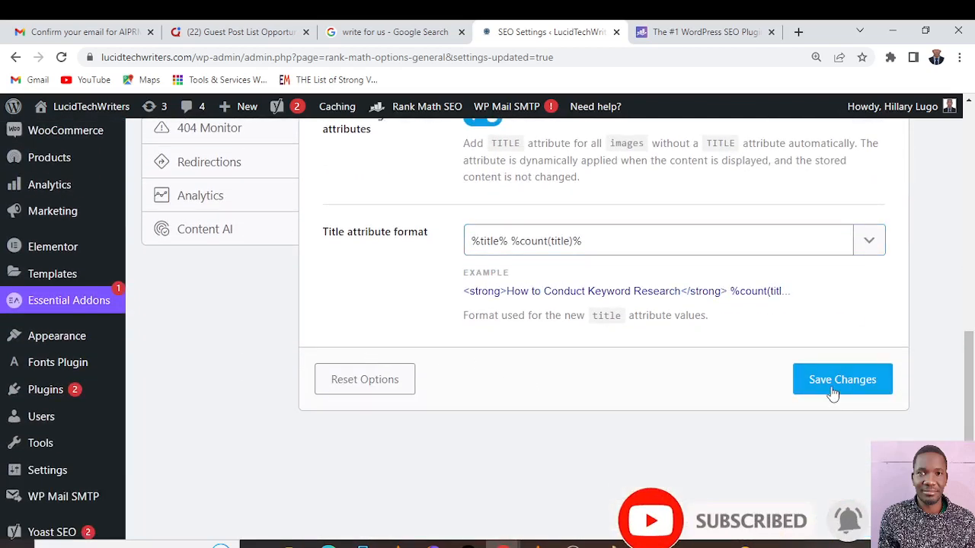
pyautogui.click(833, 392)
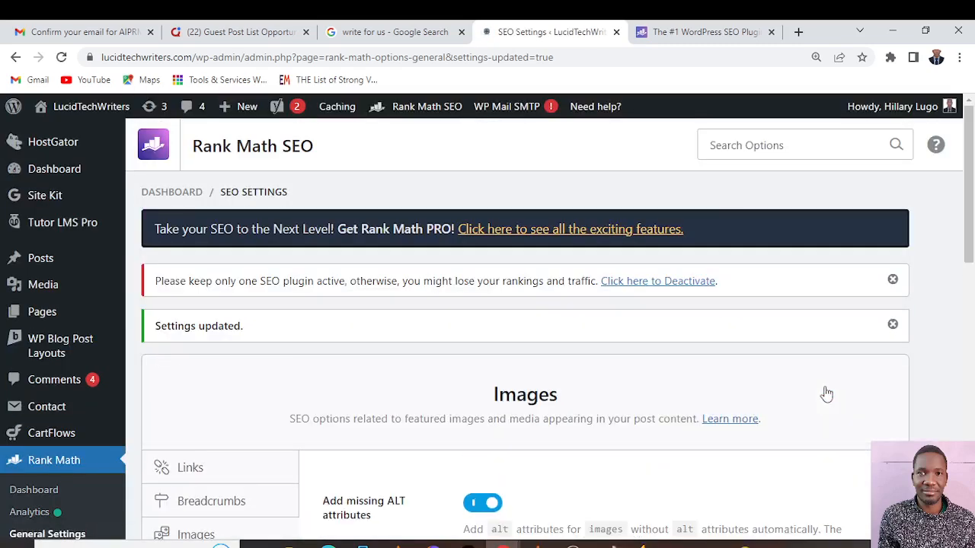
# Examine the Webmaster Tools settings and their verification code fields, from Google Search Console to Norton Safe Web
pyautogui.scroll(-5, 398, 303)
pyautogui.scroll(1, 304, 297)
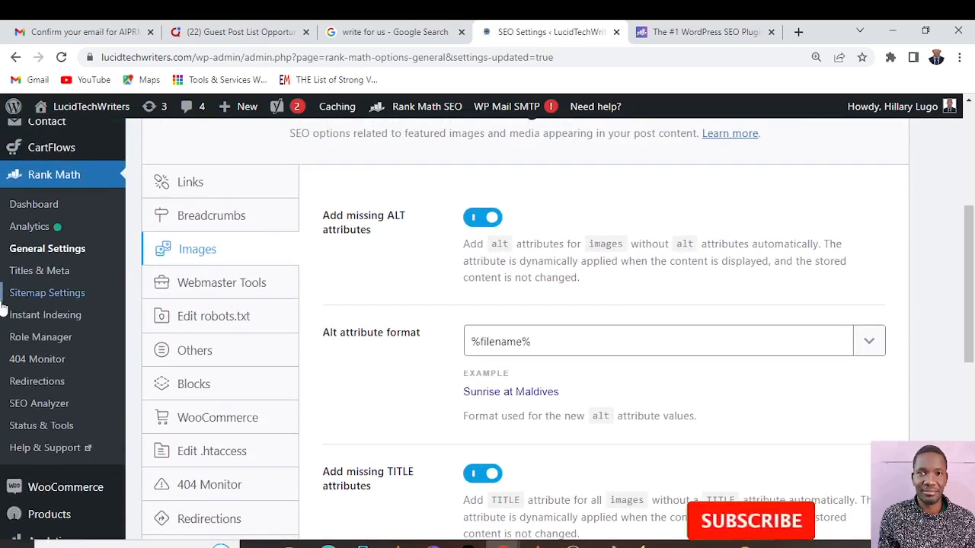
pyautogui.click(193, 286)
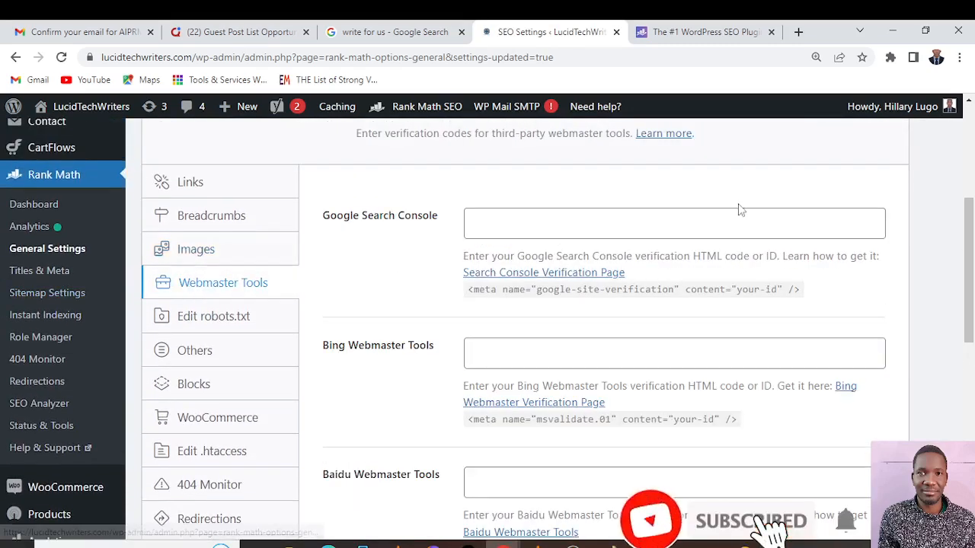
pyautogui.scroll(1, 696, 216)
pyautogui.scroll(-1, 696, 216)
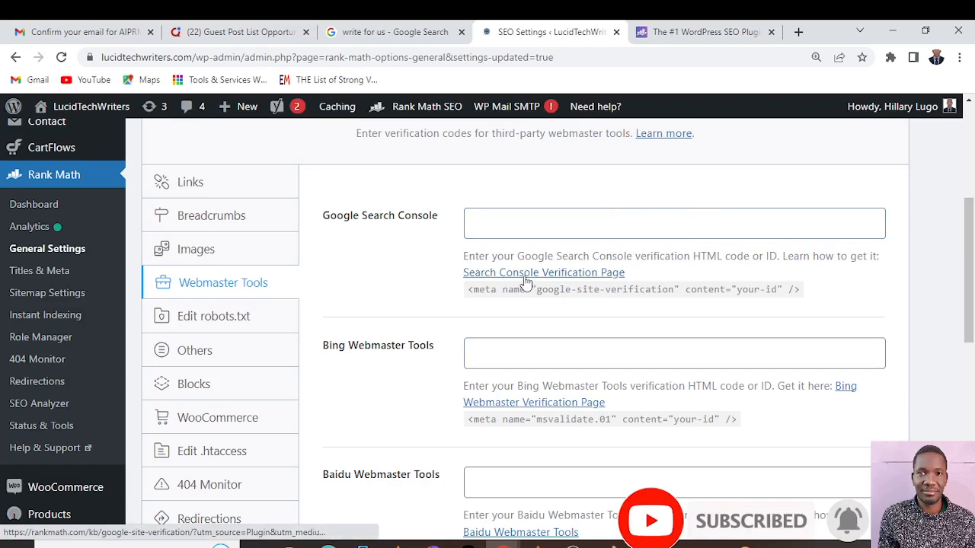
pyautogui.scroll(1, 4, 232)
pyautogui.scroll(3, 3, 232)
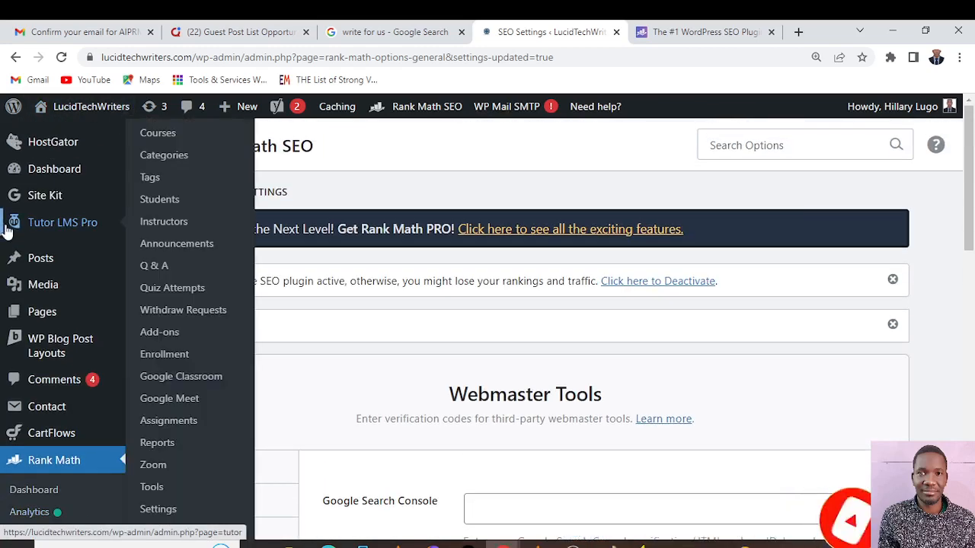
pyautogui.scroll(-3, 732, 263)
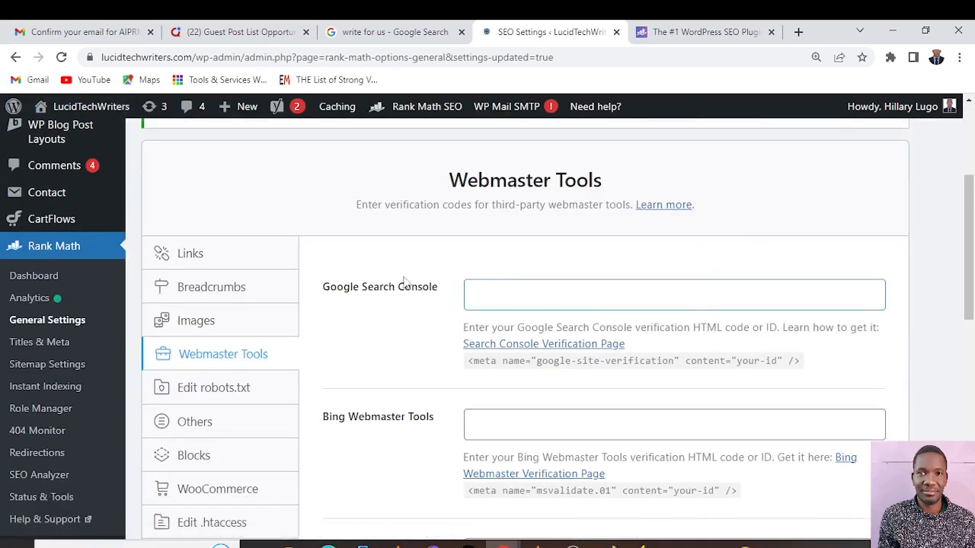
pyautogui.scroll(-6, 574, 301)
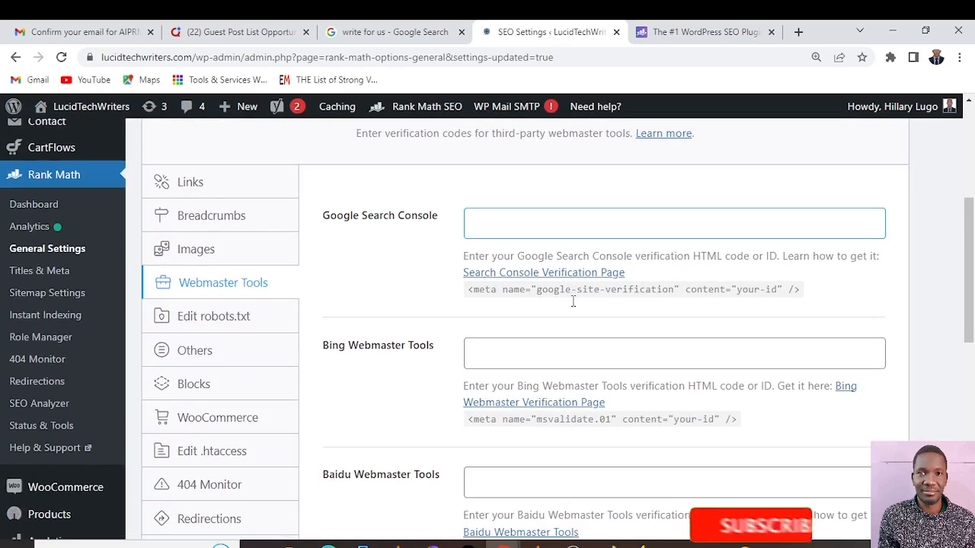
pyautogui.scroll(-4, 575, 305)
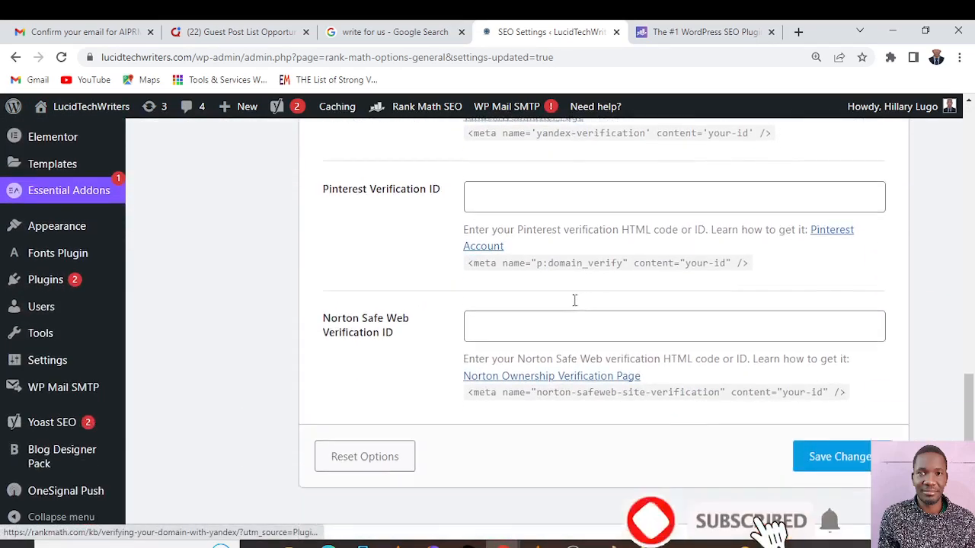
pyautogui.scroll(8, 574, 301)
pyautogui.scroll(2, 574, 301)
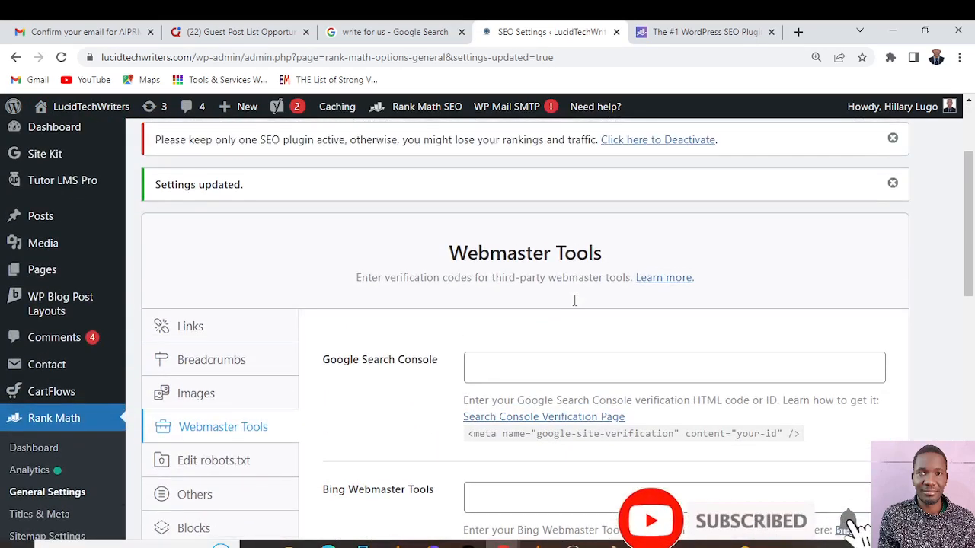
# Open the Edit robots.txt settings and examine the file's User-Agent, Disallow, Allow and Sitemap rules without changing them
pyautogui.scroll(-1, 576, 305)
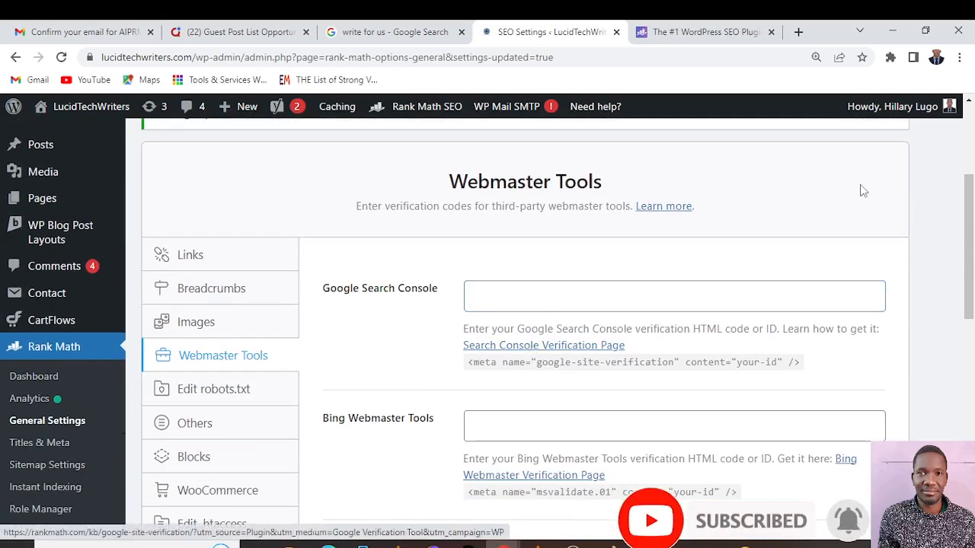
pyautogui.scroll(-1, 651, 366)
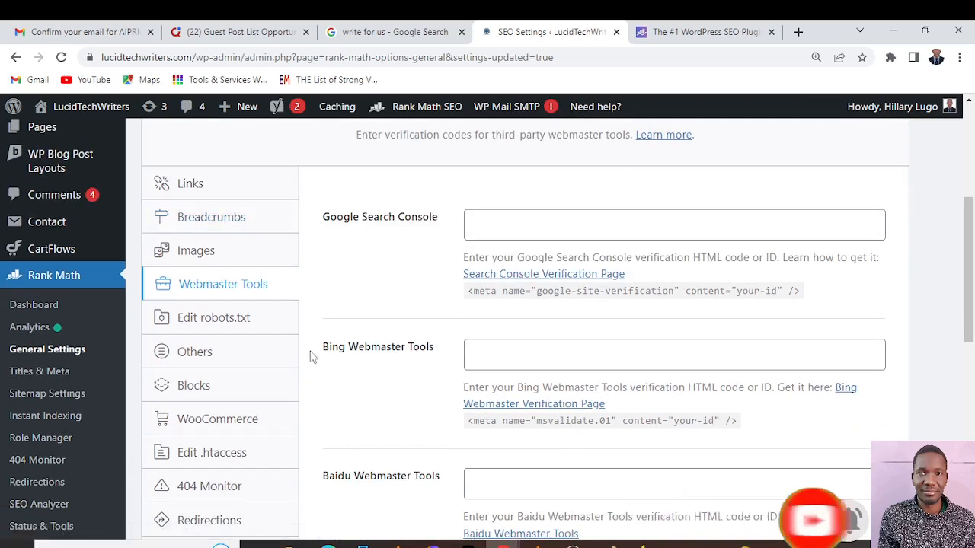
pyautogui.click(210, 320)
pyautogui.scroll(2, 646, 353)
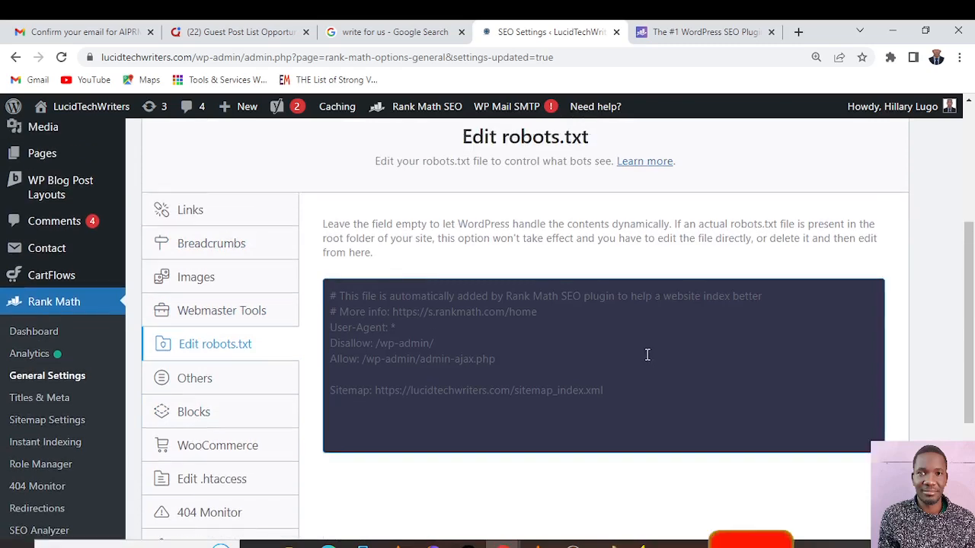
pyautogui.scroll(-3, 647, 354)
pyautogui.scroll(-2, 647, 354)
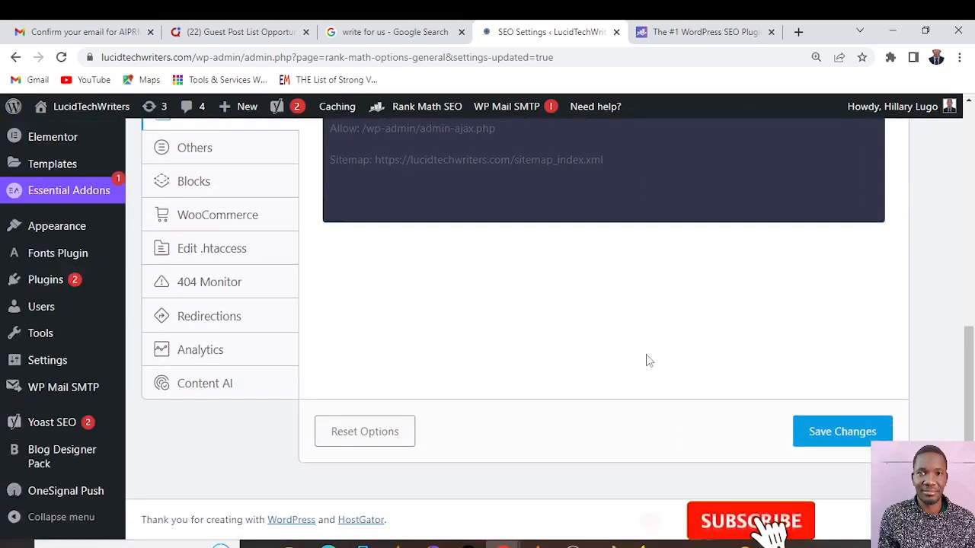
pyautogui.scroll(3, 647, 354)
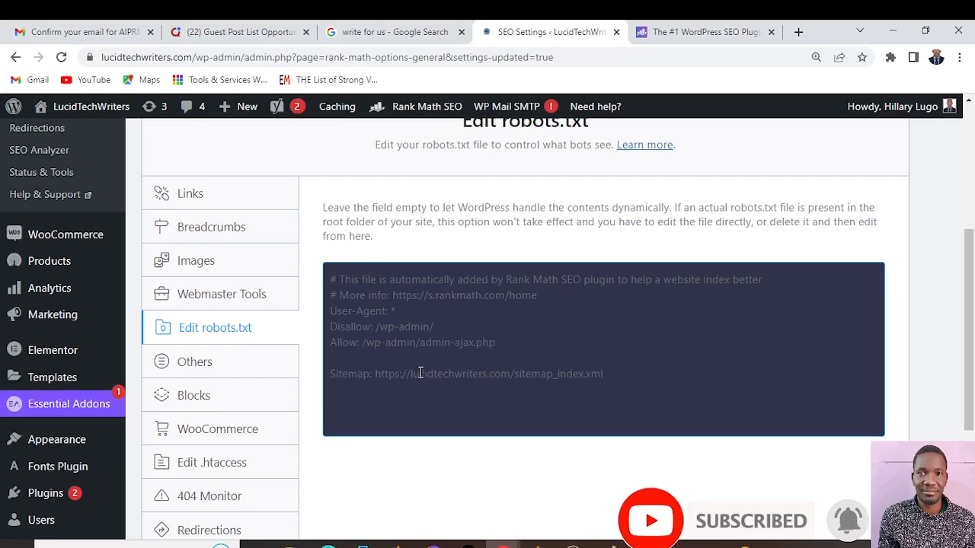
pyautogui.click(455, 374)
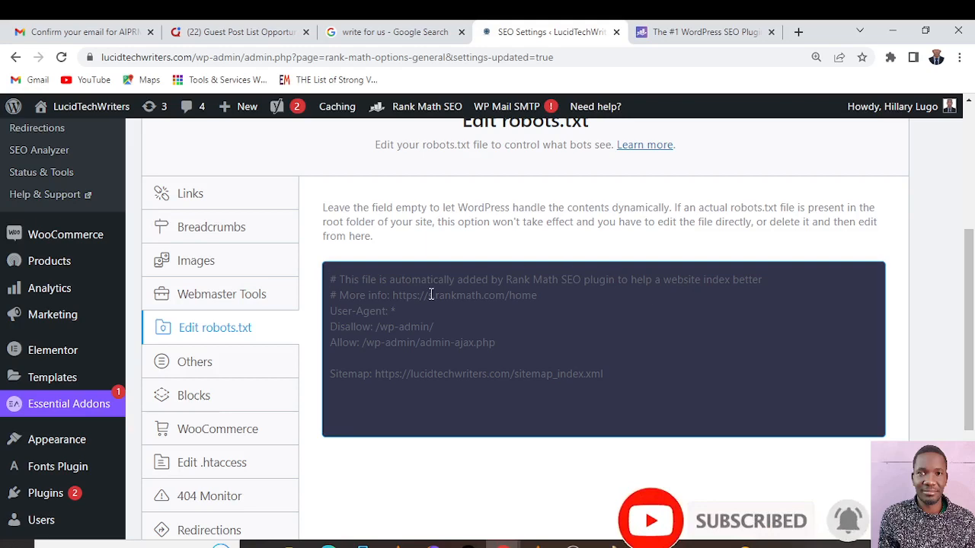
pyautogui.scroll(-3, 792, 421)
pyautogui.scroll(1, 819, 472)
pyautogui.scroll(-1, 821, 476)
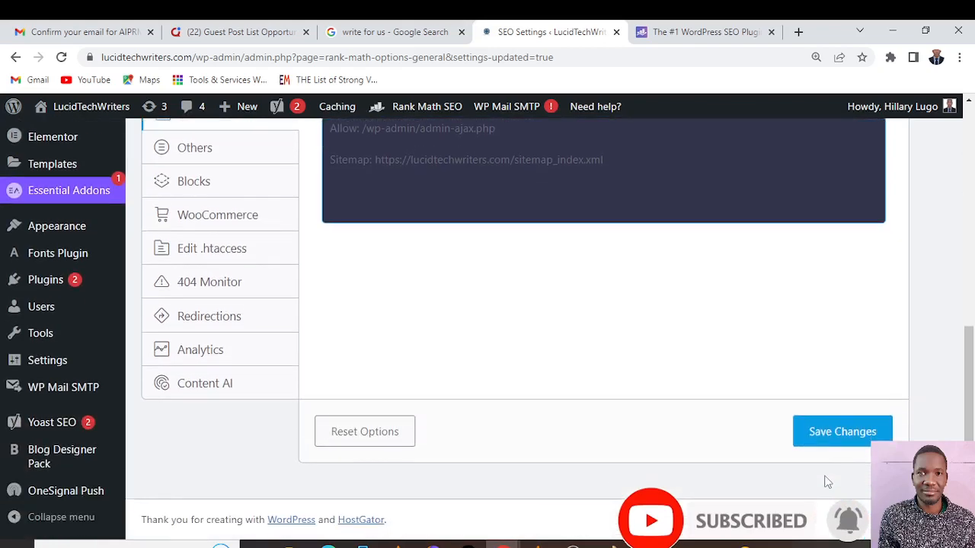
pyautogui.scroll(3, 813, 438)
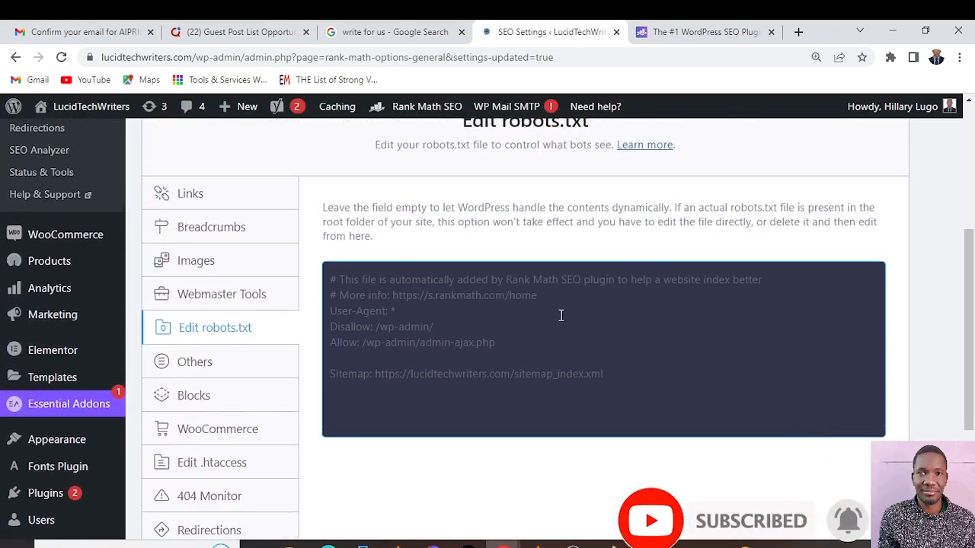
pyautogui.scroll(1, 560, 315)
pyautogui.scroll(-1, 562, 317)
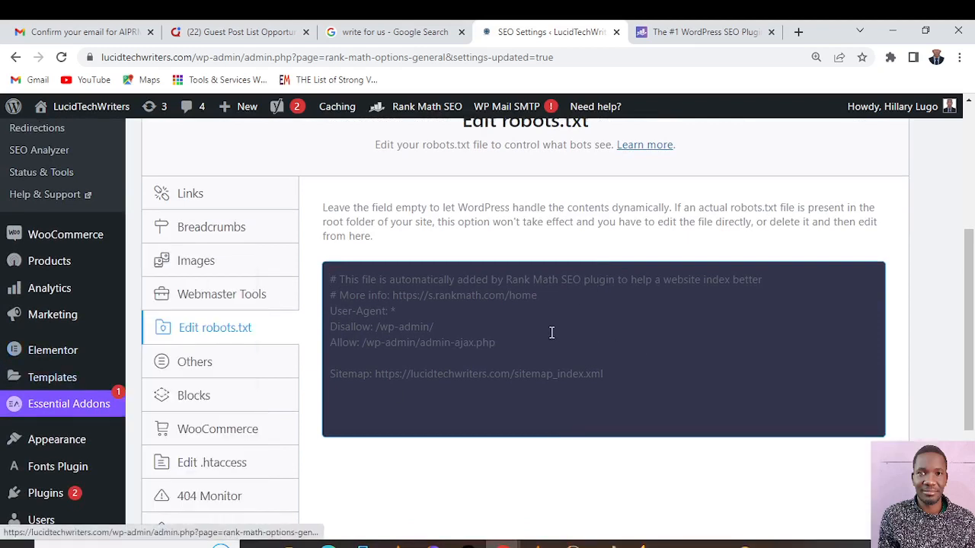
# Open the Others settings and review the Headless CMS Support, Show SEO Score to Visitors and RSS Before Content options
pyautogui.click(212, 370)
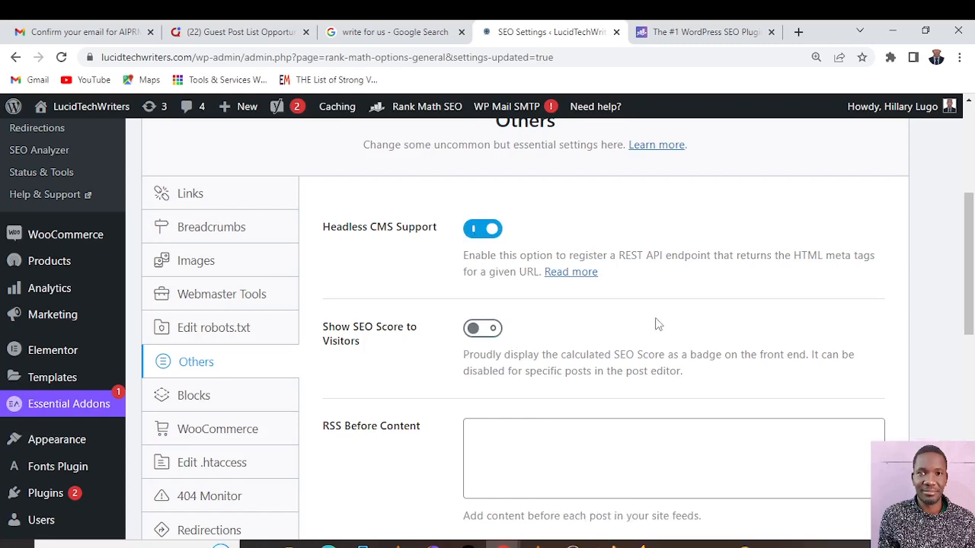
pyautogui.scroll(-3, 658, 324)
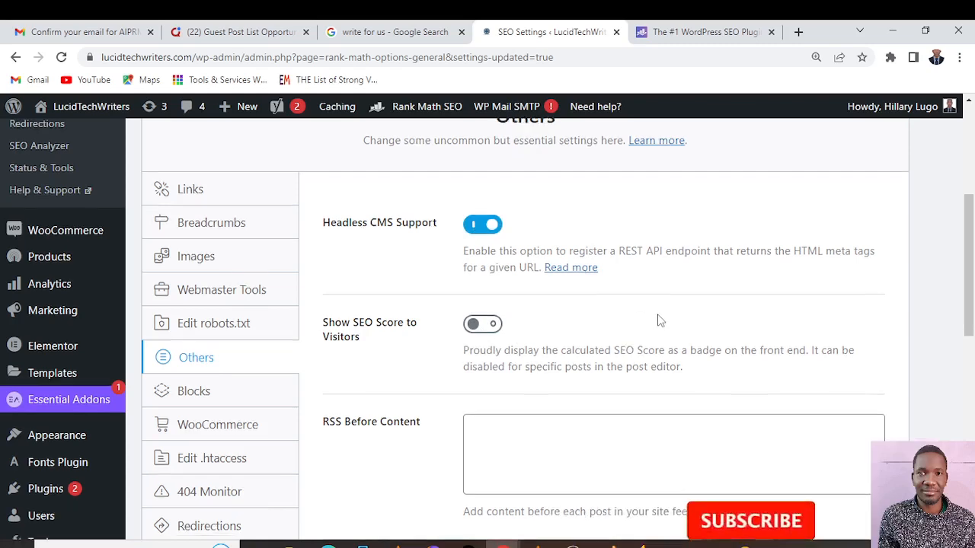
pyautogui.scroll(3, 533, 324)
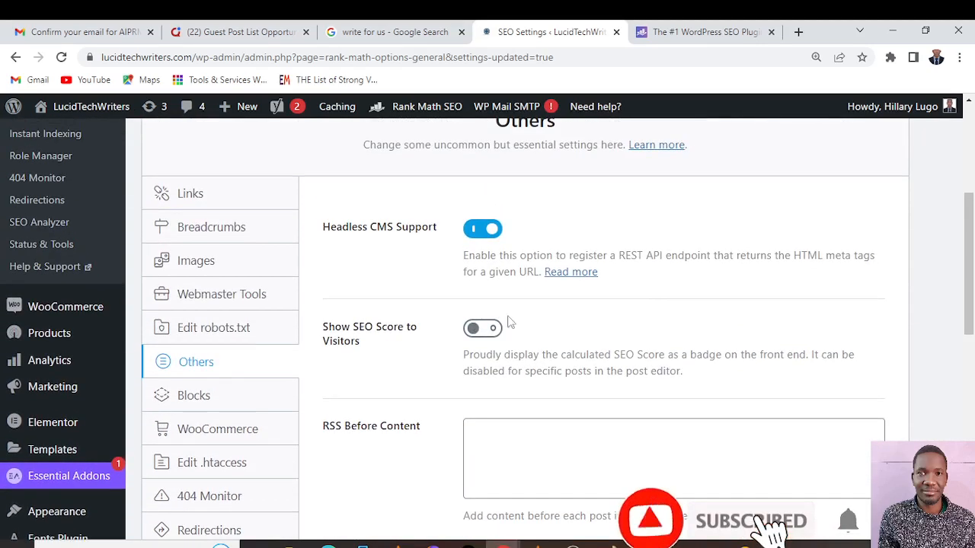
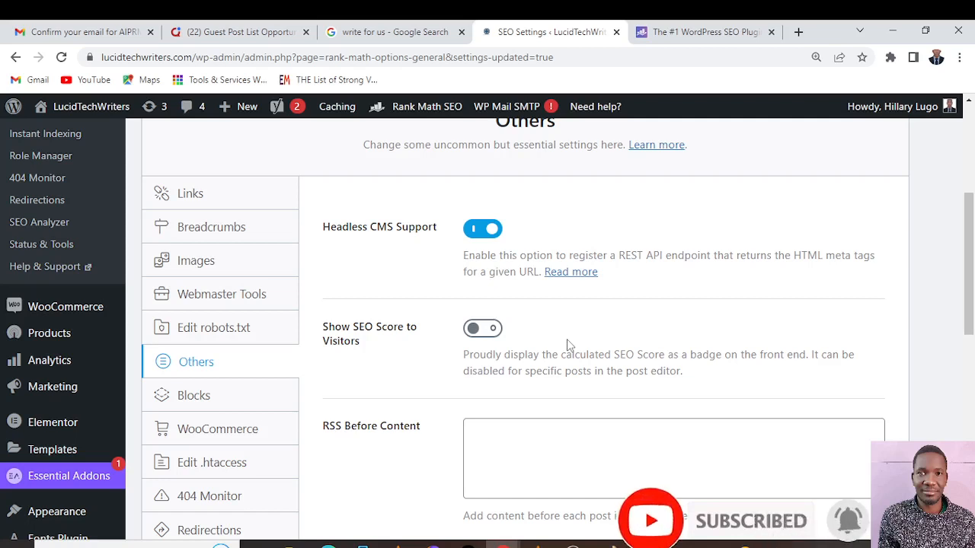
# Review the RSS Before Content, RSS After Content and available variables in the Others settings, and save the changes
pyautogui.scroll(-2, 567, 344)
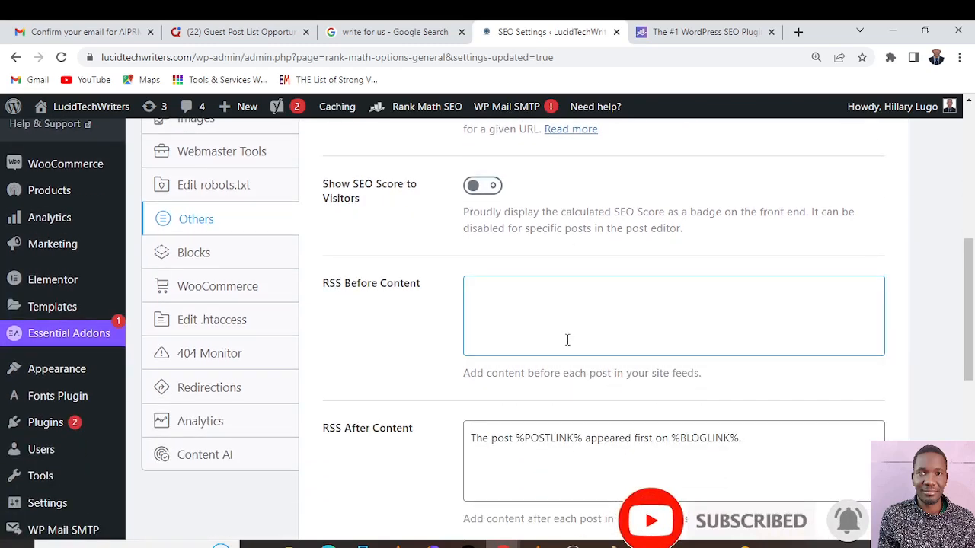
pyautogui.scroll(-3, 567, 339)
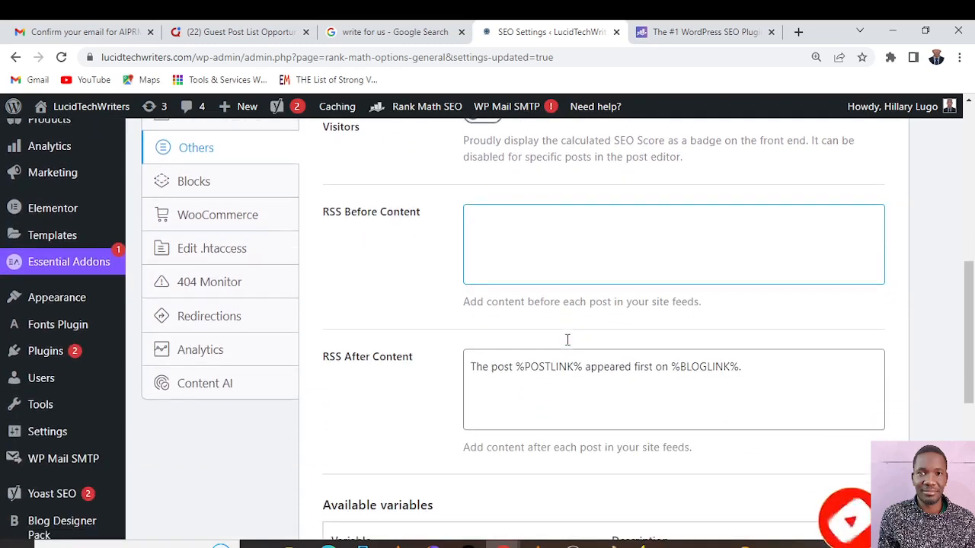
pyautogui.scroll(-3, 567, 344)
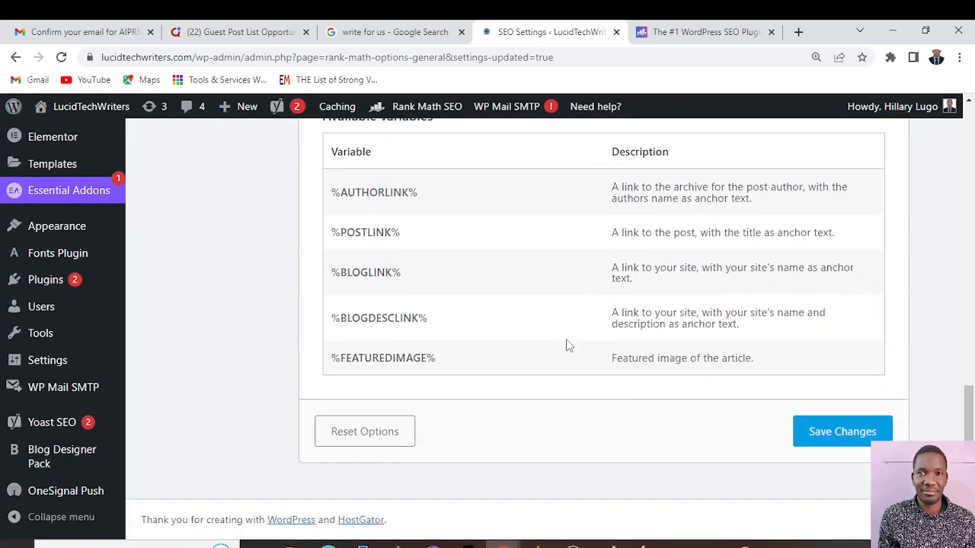
pyautogui.scroll(1, 543, 341)
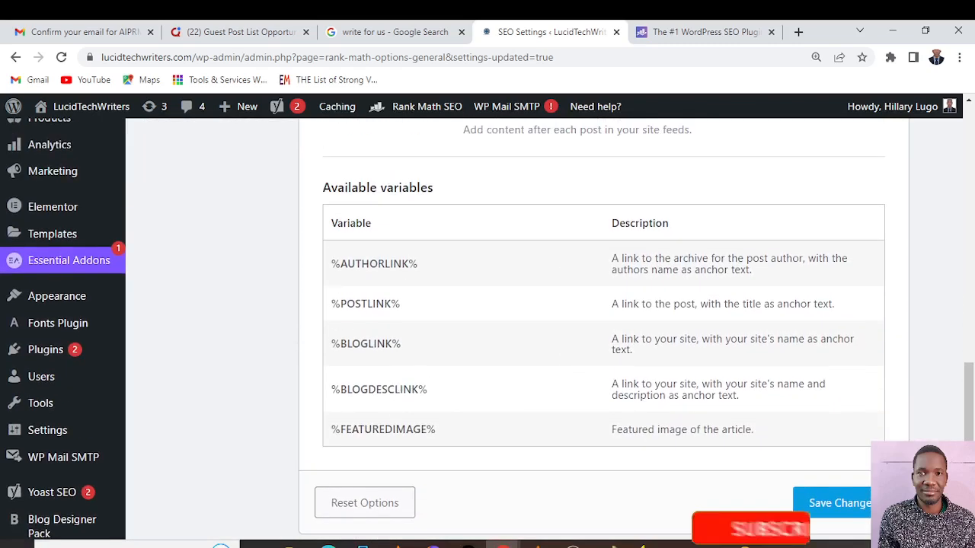
pyautogui.click(858, 508)
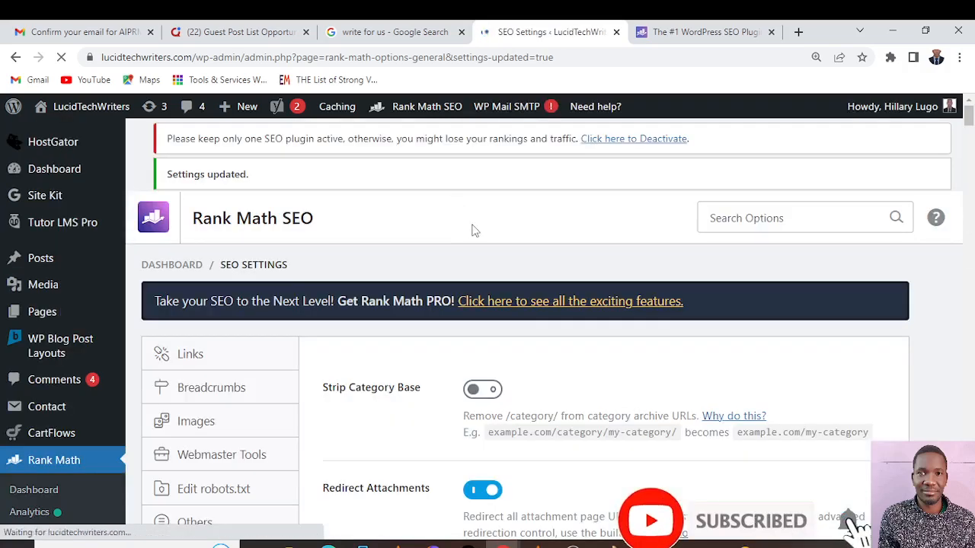
# Open the Blocks settings and review the Table of Contents title, list style and heading exclusion options
pyautogui.scroll(-6, 258, 335)
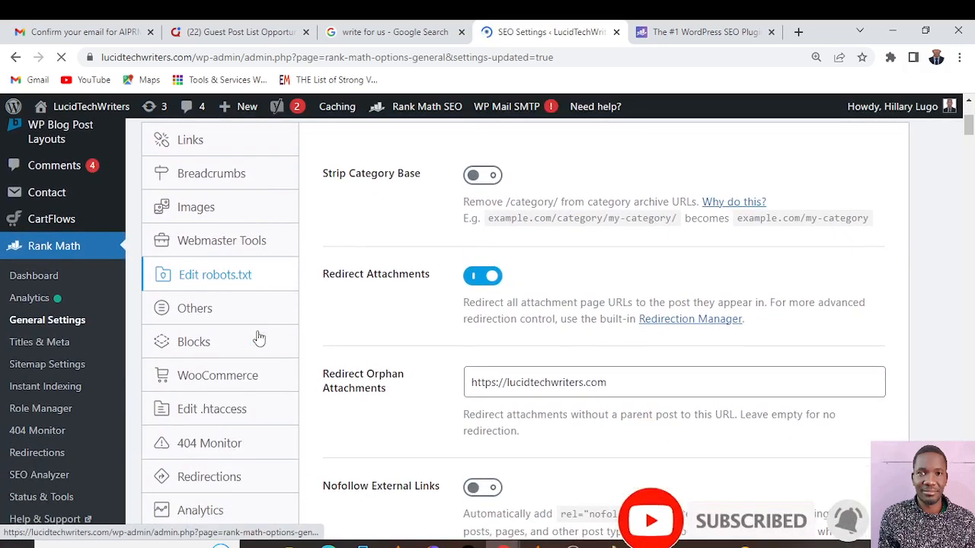
pyautogui.click(197, 325)
pyautogui.scroll(-3, 294, 403)
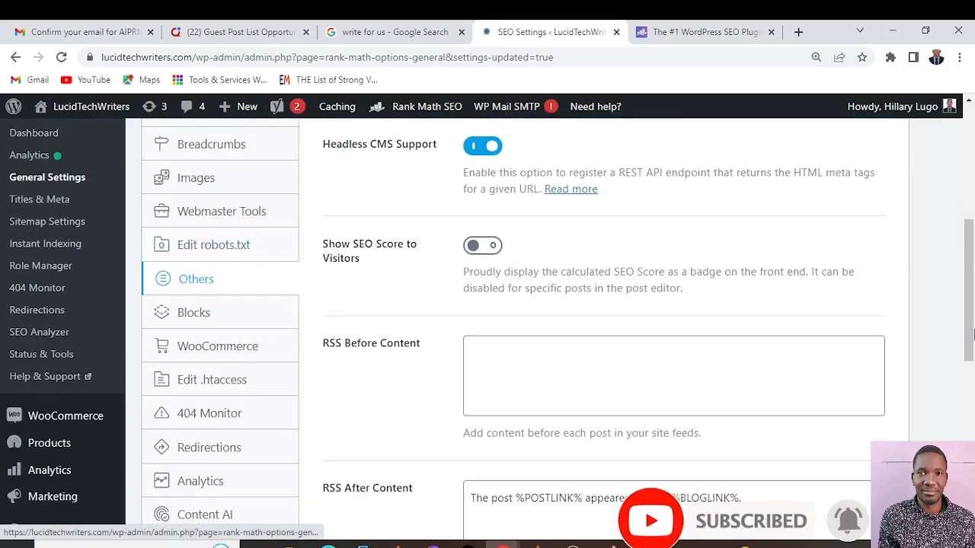
pyautogui.click(222, 319)
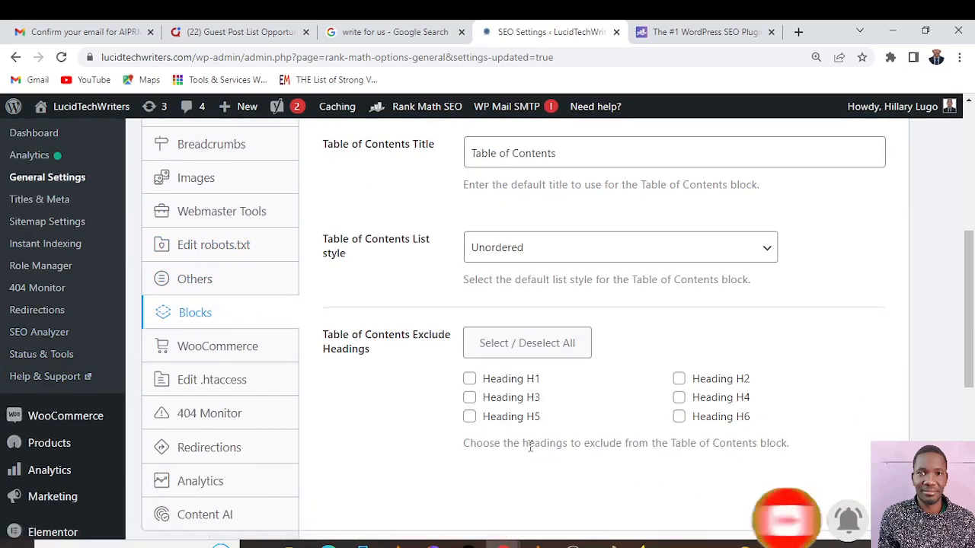
pyautogui.scroll(2, 530, 447)
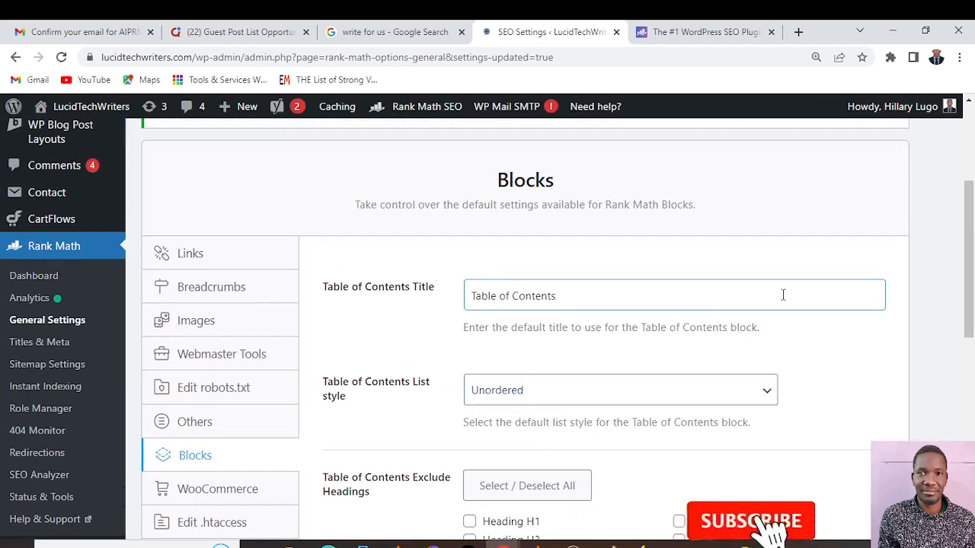
pyautogui.scroll(-2, 783, 297)
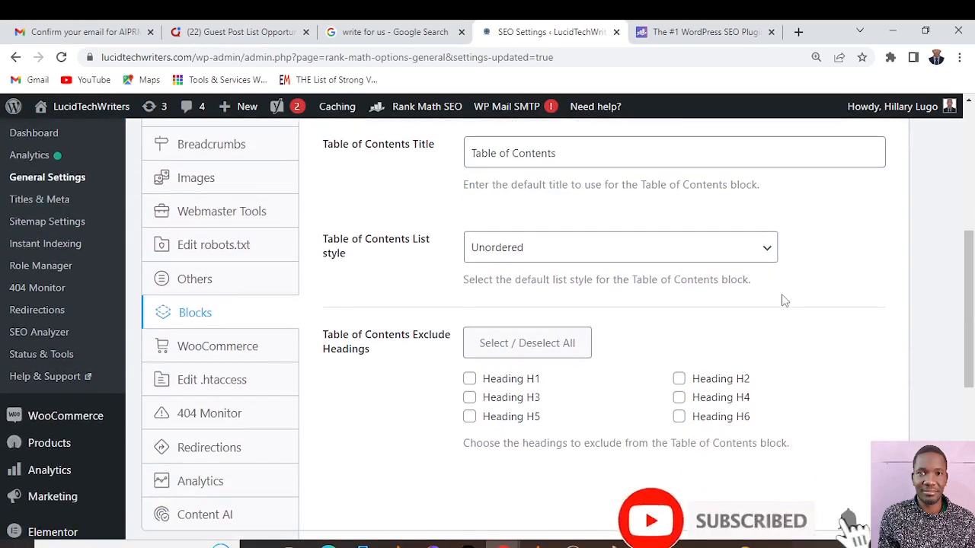
# Choose Unordered as the Table of Contents List style, leave all headings included, and save the changes
pyautogui.click(769, 252)
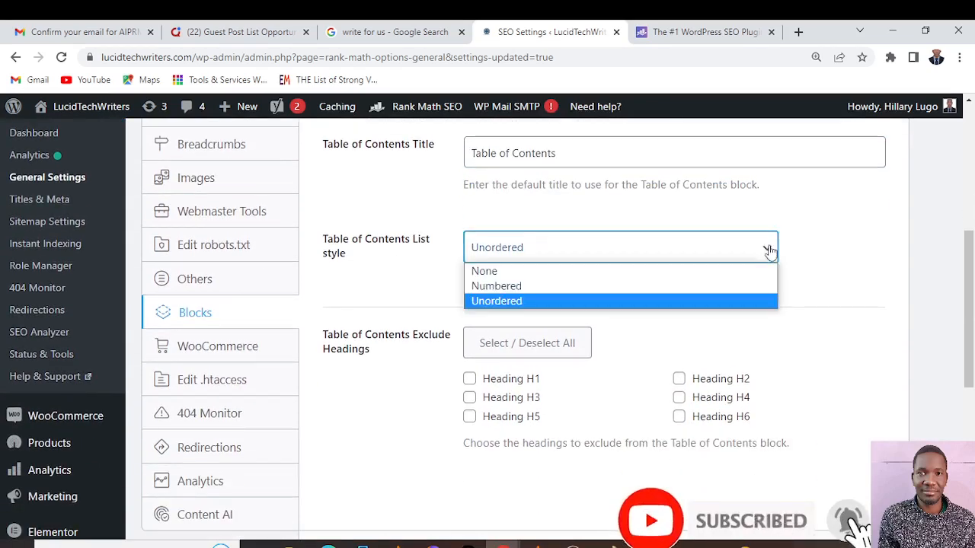
pyautogui.click(501, 300)
pyautogui.scroll(1, 510, 289)
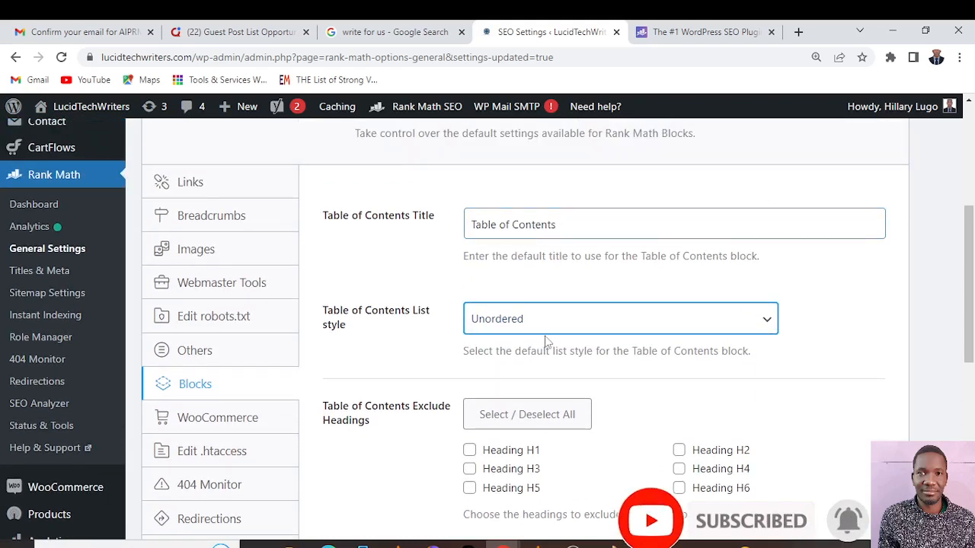
pyautogui.scroll(-1, 560, 342)
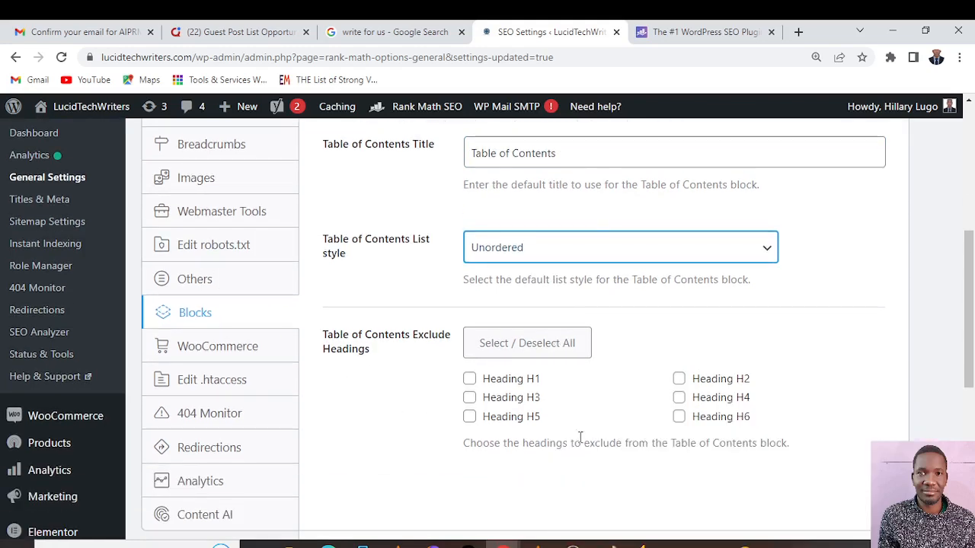
pyautogui.scroll(-3, 656, 388)
pyautogui.scroll(2, 656, 385)
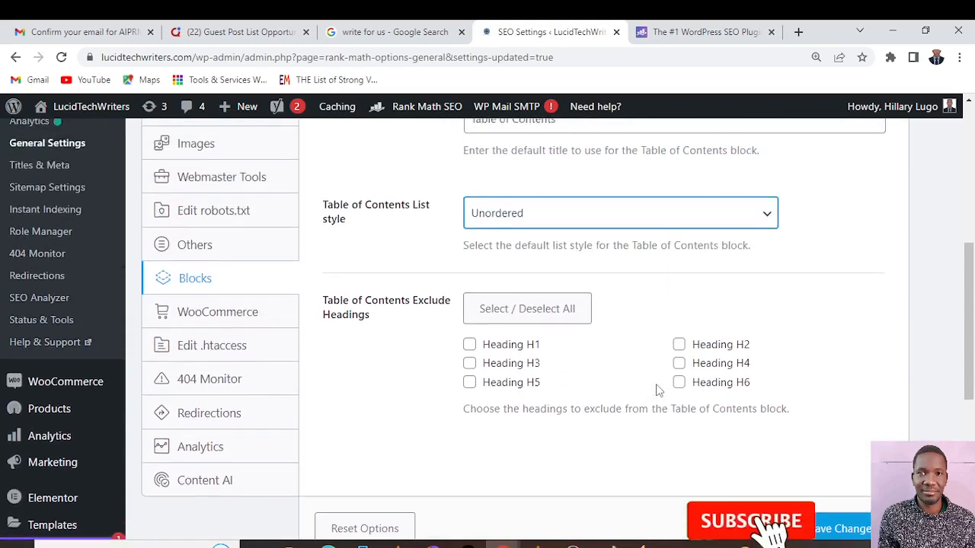
pyautogui.scroll(3, 656, 389)
pyautogui.scroll(-2, 653, 391)
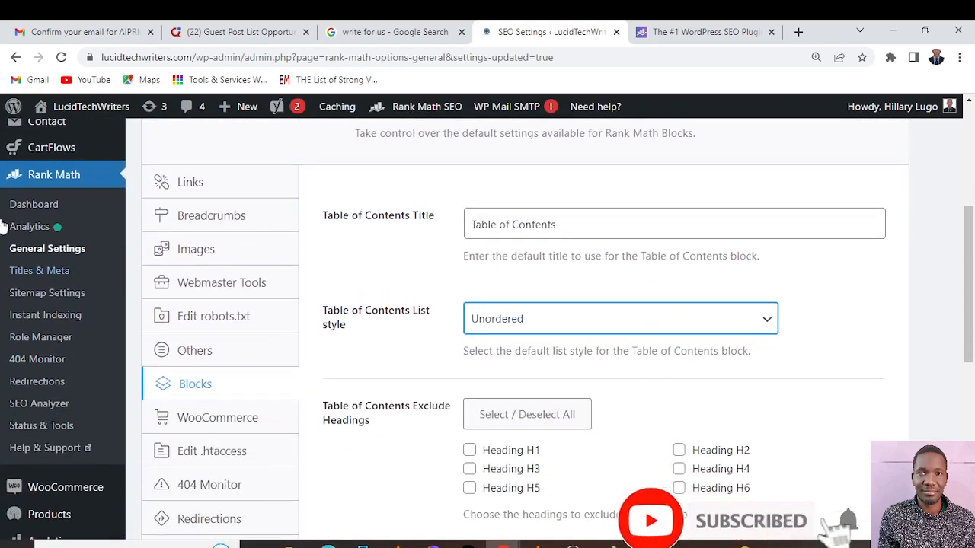
pyautogui.scroll(-2, 707, 349)
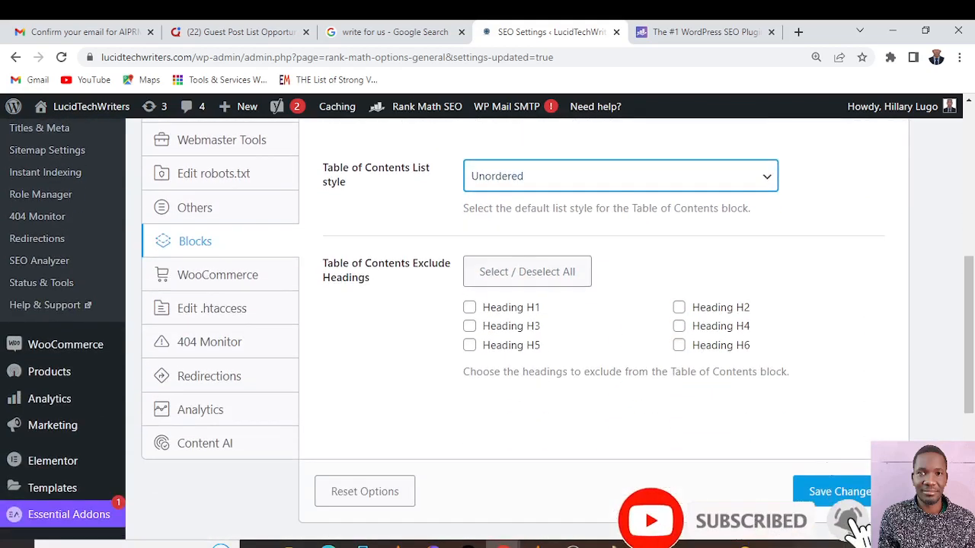
pyautogui.click(861, 495)
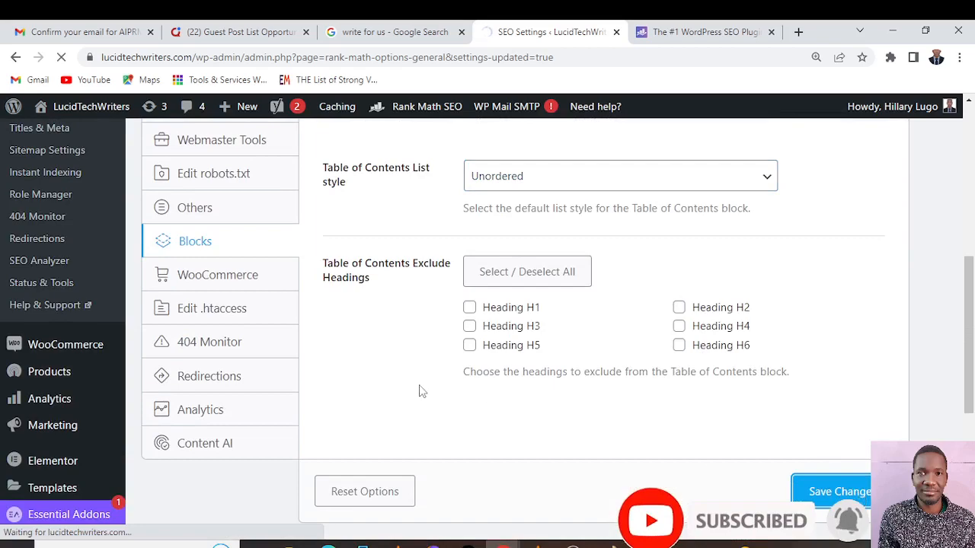
# Open the WooCommerce settings and examine the URL base, parent slug, generator tag, schema markup and Brand options without changing them
pyautogui.scroll(-5, 501, 364)
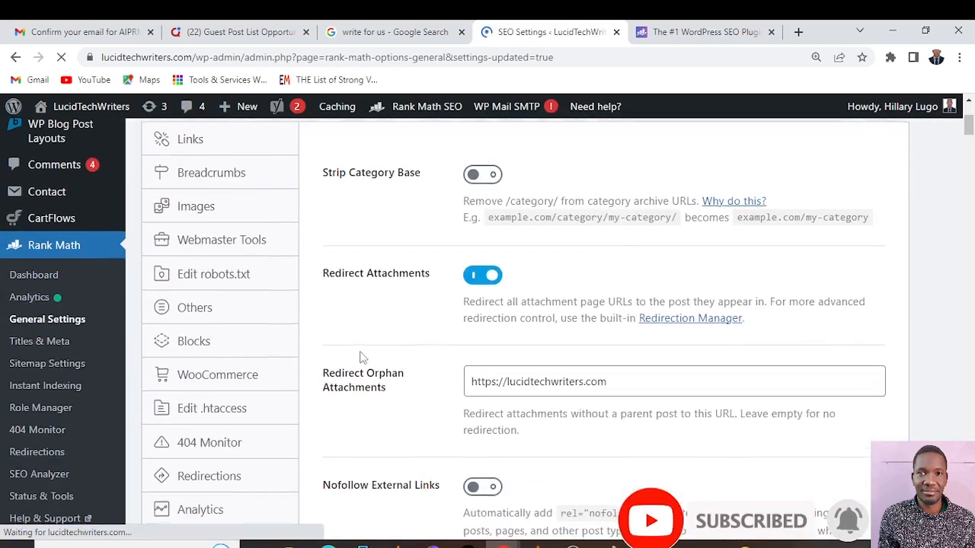
pyautogui.scroll(3, 191, 274)
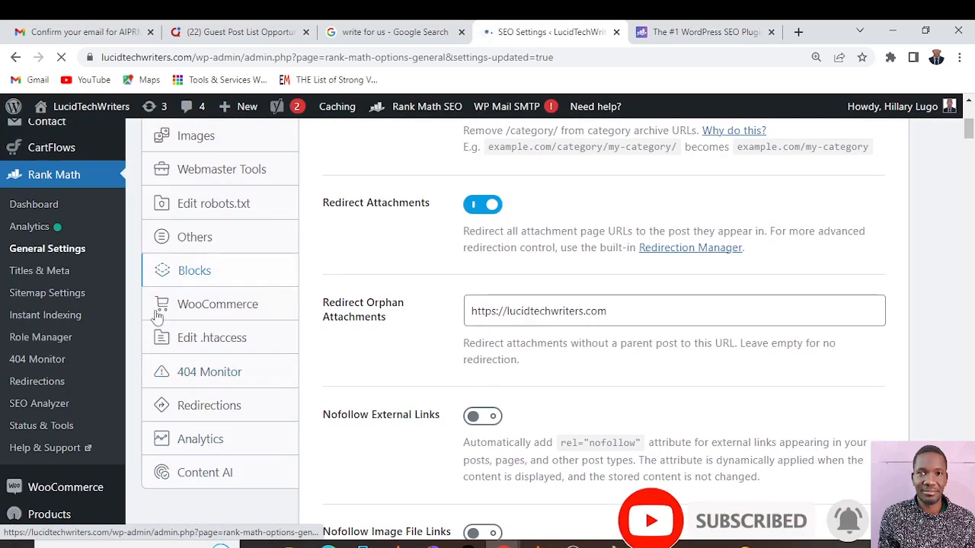
pyautogui.click(232, 303)
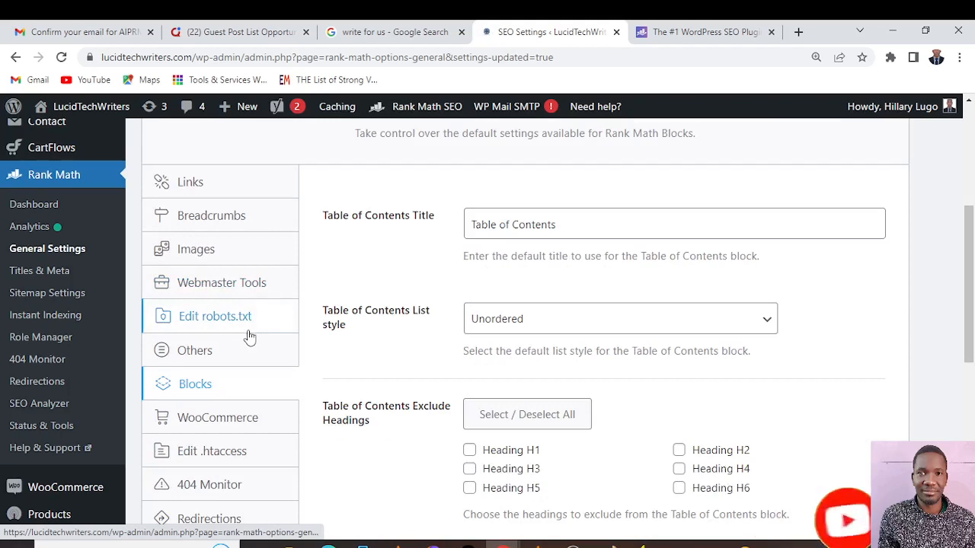
pyautogui.click(221, 423)
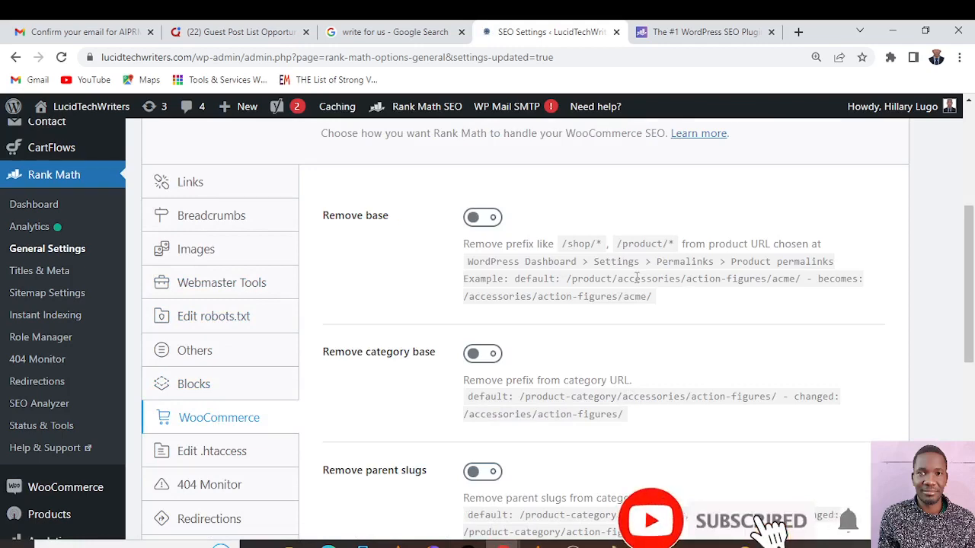
pyautogui.scroll(-4, 635, 278)
pyautogui.scroll(1, 637, 282)
pyautogui.scroll(-1, 636, 282)
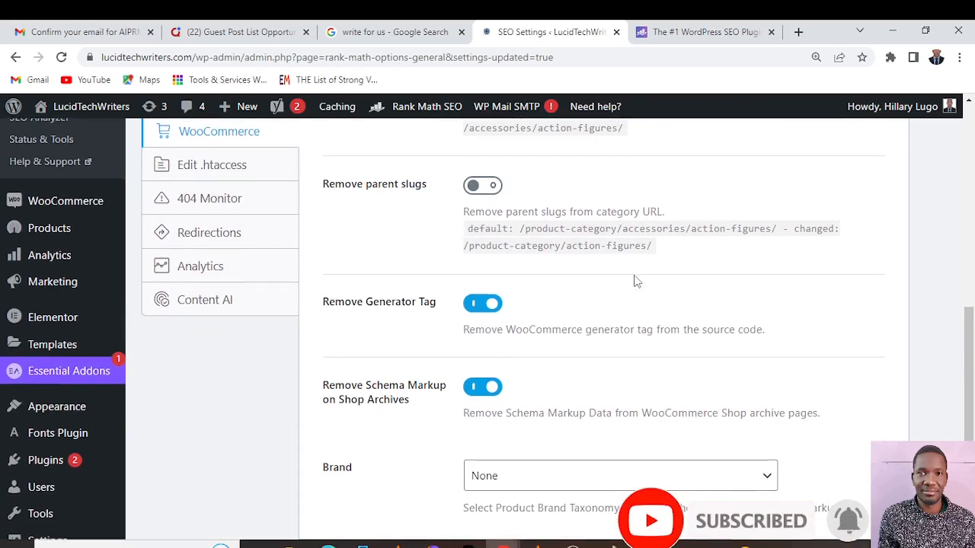
pyautogui.scroll(-2, 637, 282)
pyautogui.scroll(1, 635, 276)
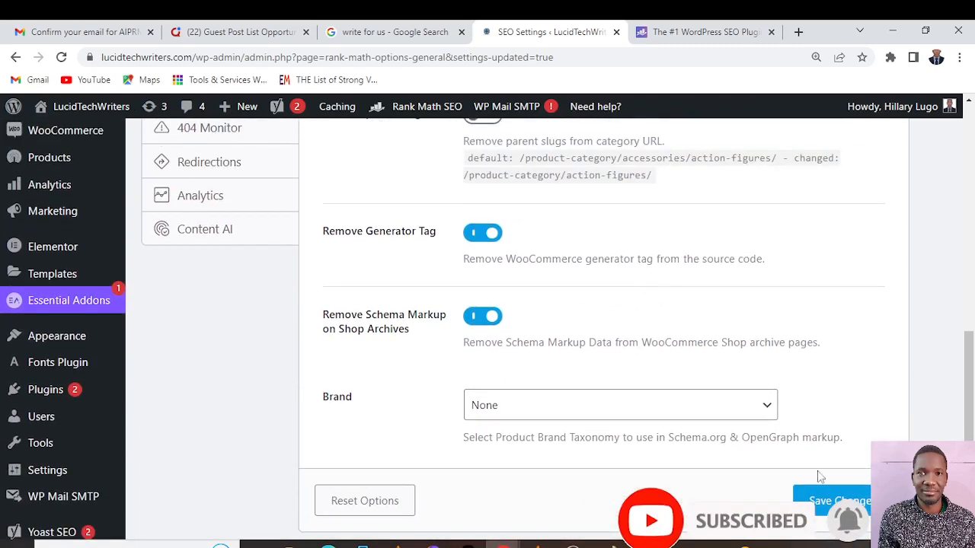
pyautogui.click(773, 402)
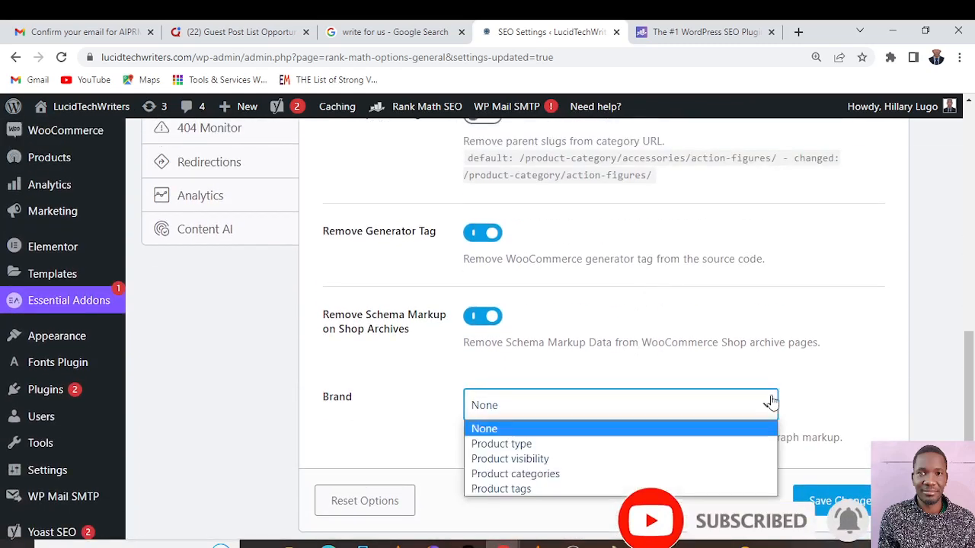
pyautogui.click(771, 402)
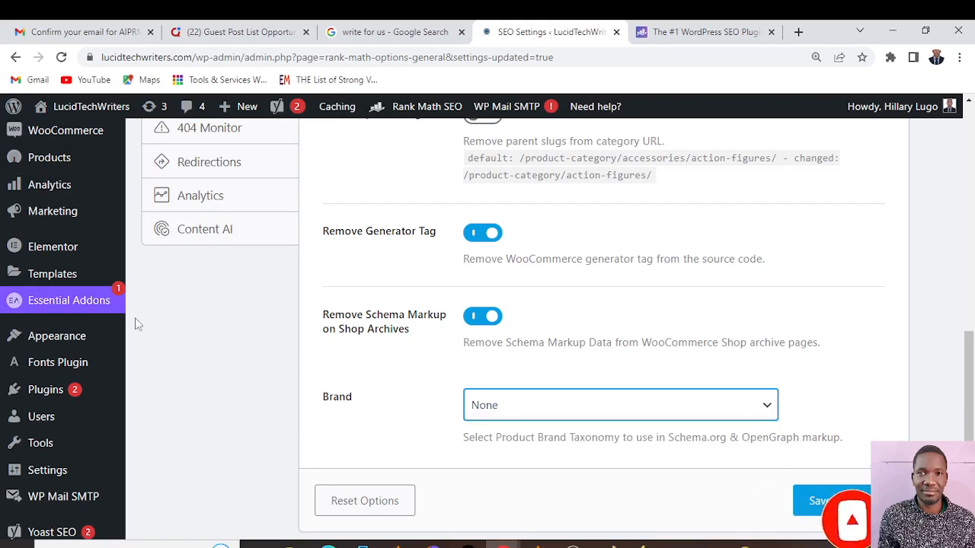
# Open the Edit .htaccess settings and examine the editing warning and the file's directives without changing them
pyautogui.scroll(1, 204, 306)
pyautogui.scroll(3, 204, 305)
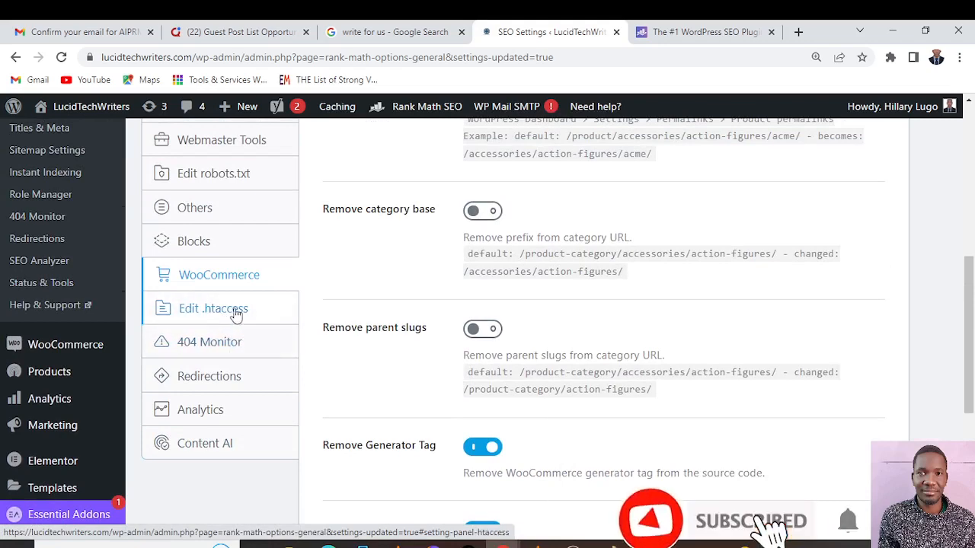
pyautogui.click(236, 313)
pyautogui.scroll(1, 680, 283)
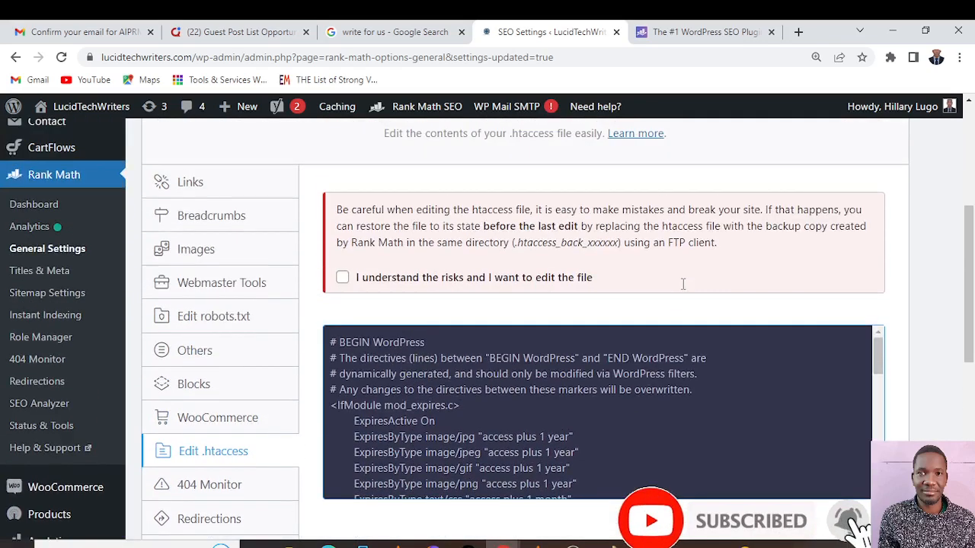
pyautogui.scroll(3, 681, 283)
pyautogui.scroll(-3, 682, 284)
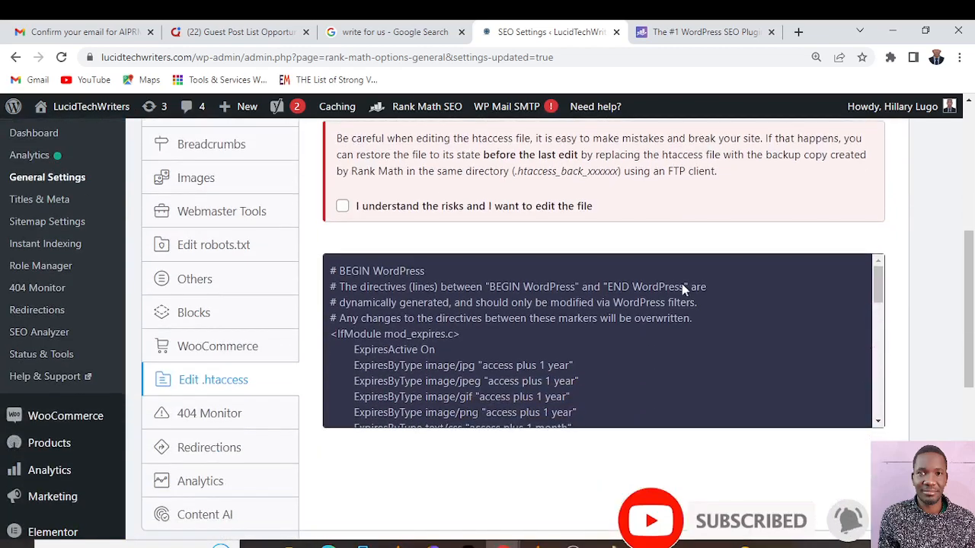
pyautogui.scroll(2, 683, 283)
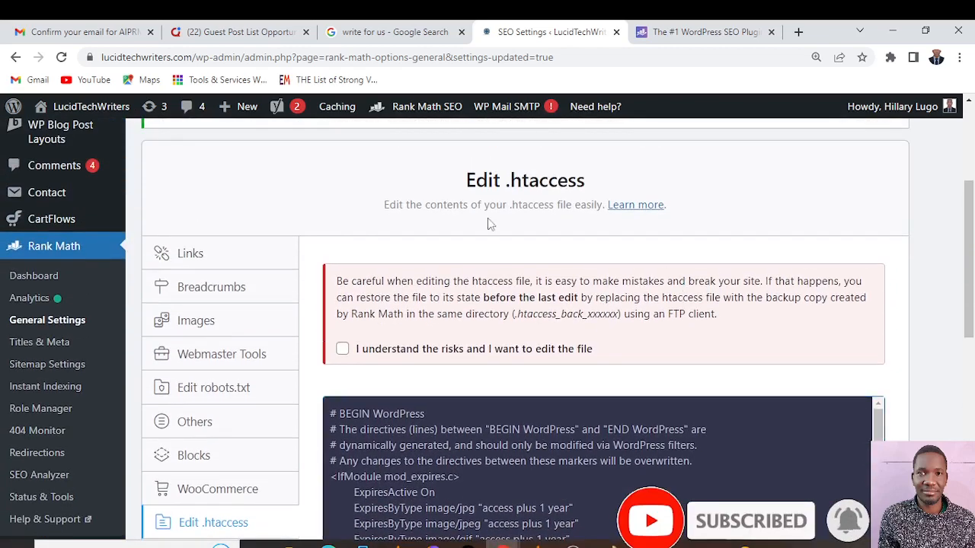
pyautogui.scroll(-5, 576, 245)
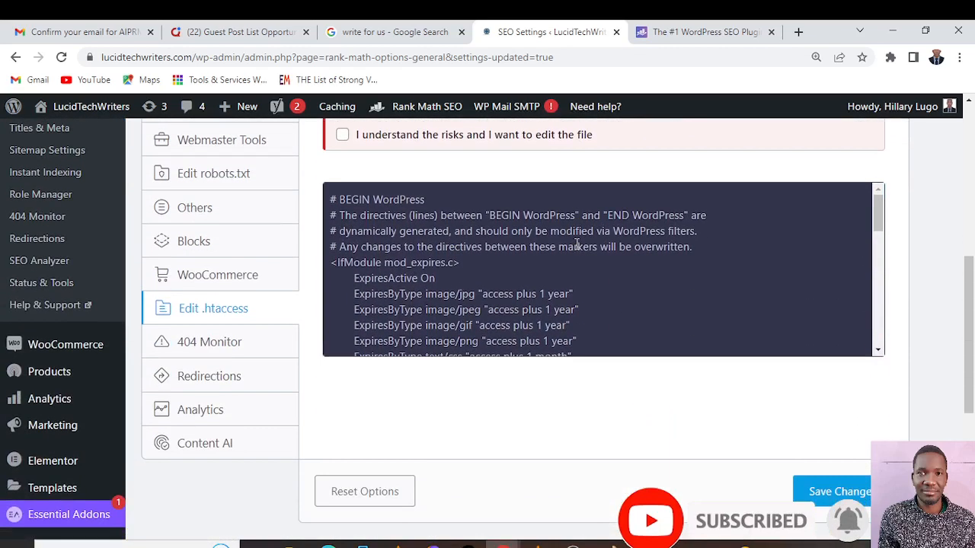
pyautogui.scroll(-8, 577, 245)
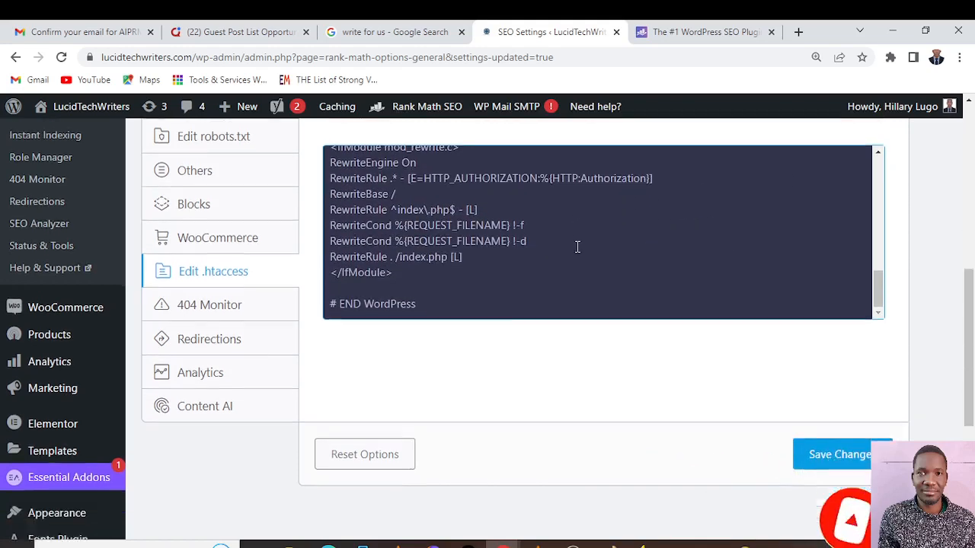
pyautogui.scroll(2, 577, 247)
pyautogui.scroll(-1, 576, 246)
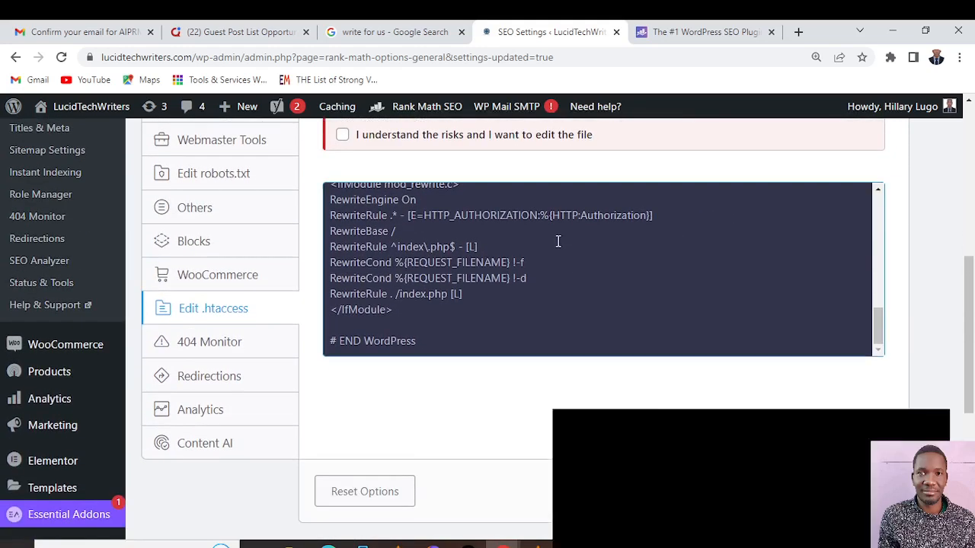
pyautogui.scroll(10, 559, 241)
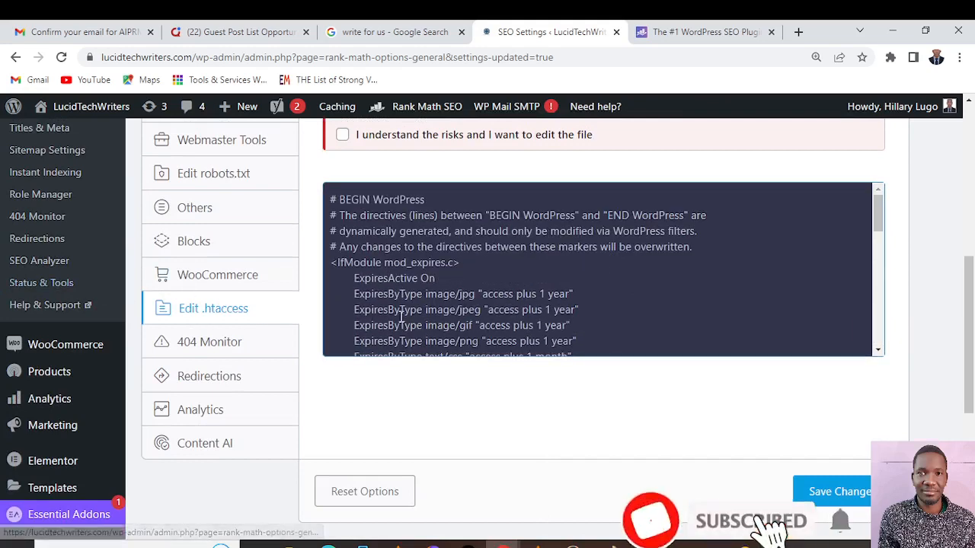
# Open the 404 Monitor settings and set the Mode to Advanced
pyautogui.click(202, 342)
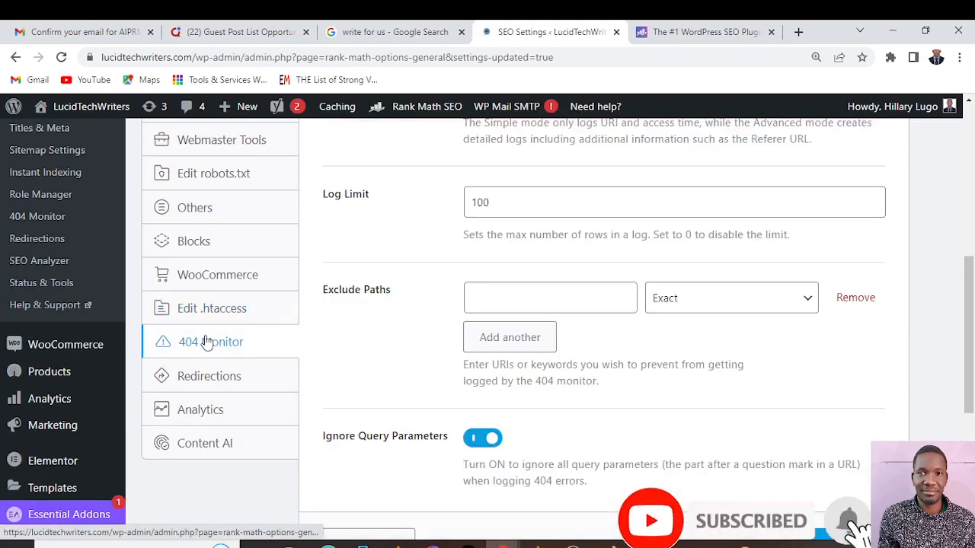
pyautogui.scroll(3, 507, 337)
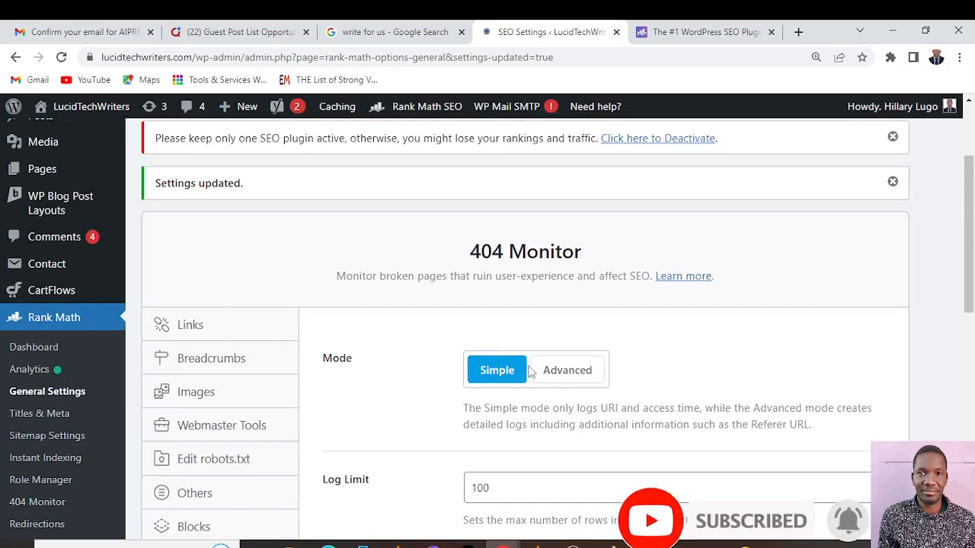
pyautogui.scroll(-2, 531, 370)
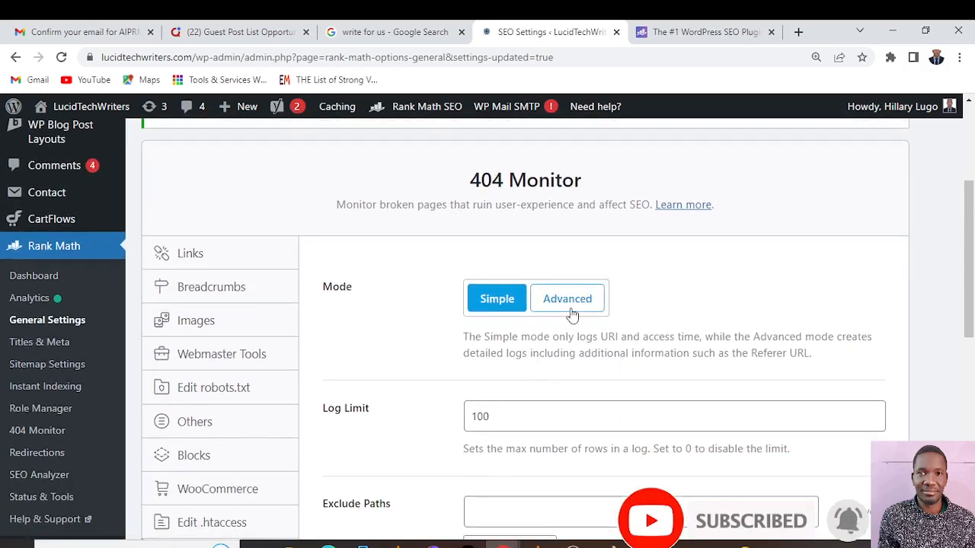
pyautogui.click(567, 300)
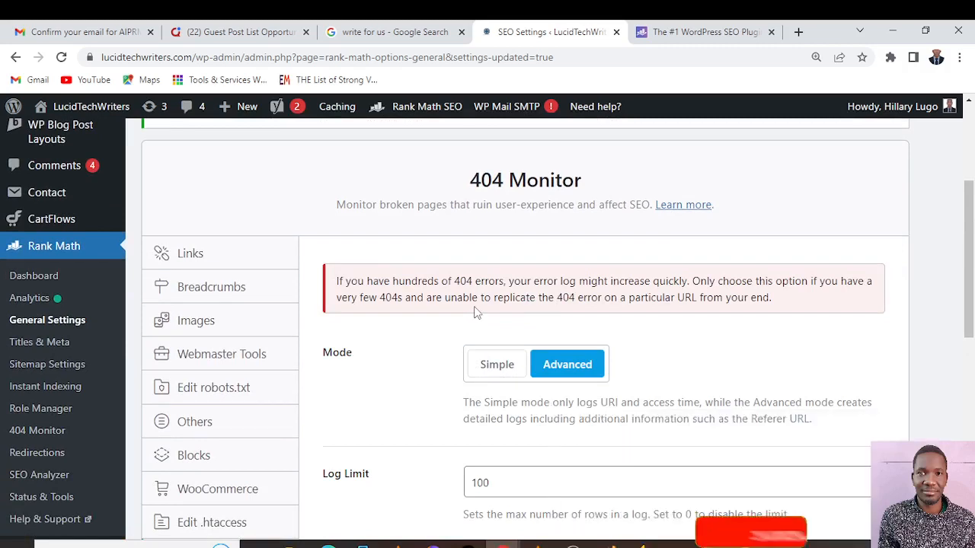
# Review the Log Limit, Exclude Paths and Ignore Query Parameters options without changing them, and save the 404 Monitor settings
pyautogui.scroll(-3, 475, 312)
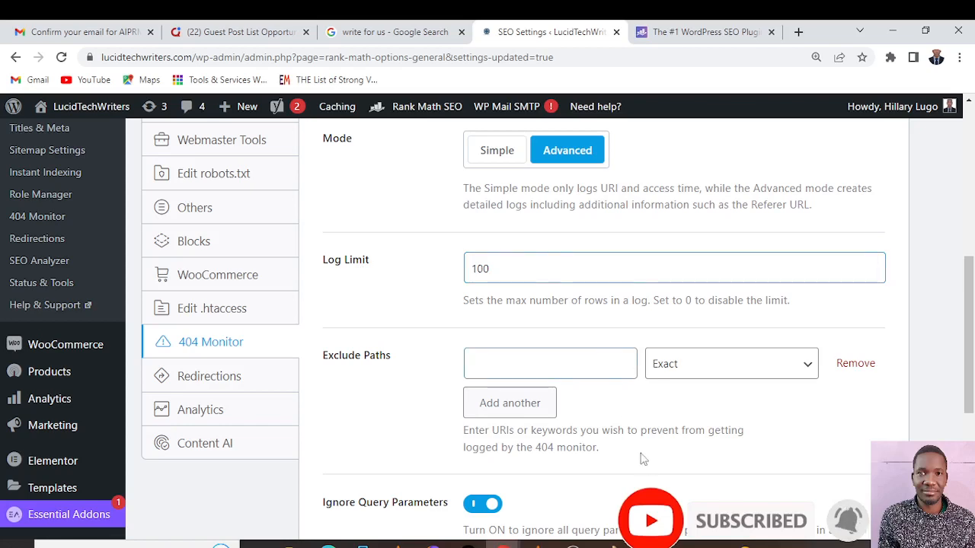
pyautogui.scroll(-1, 605, 414)
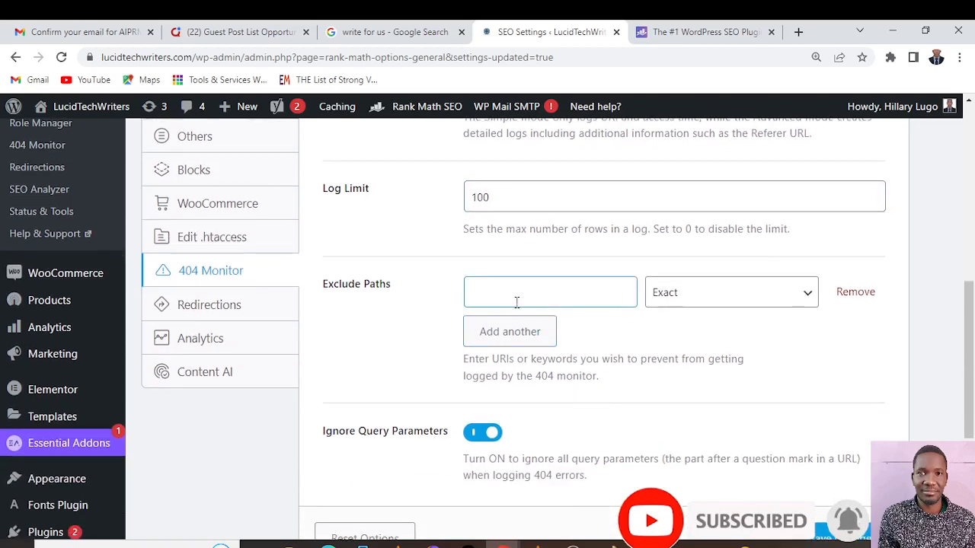
pyautogui.click(516, 302)
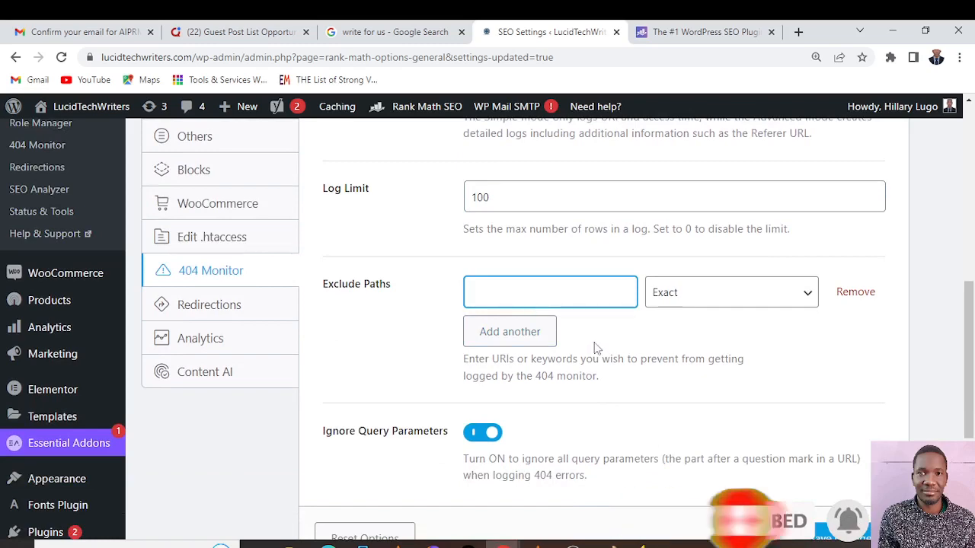
pyautogui.scroll(-2, 592, 343)
pyautogui.scroll(3, 664, 385)
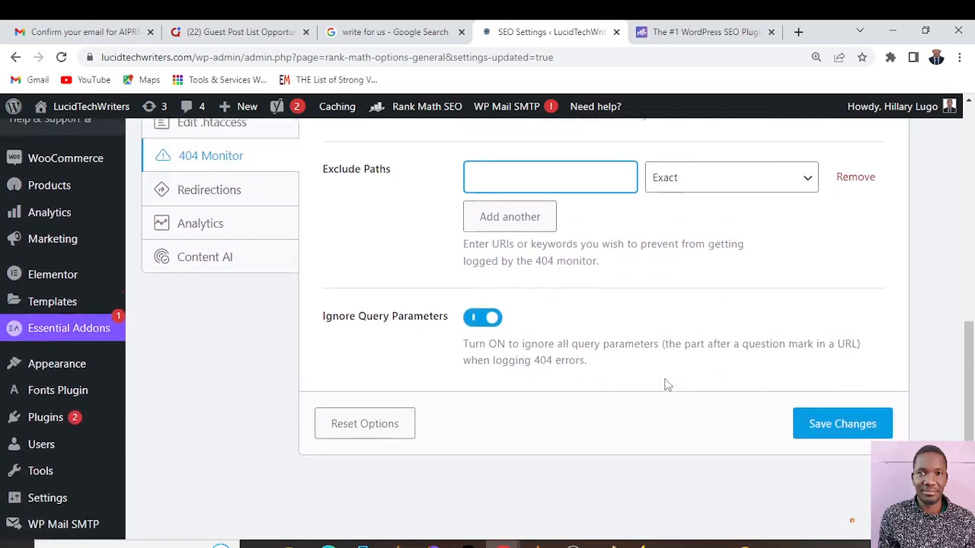
pyautogui.scroll(-2, 648, 388)
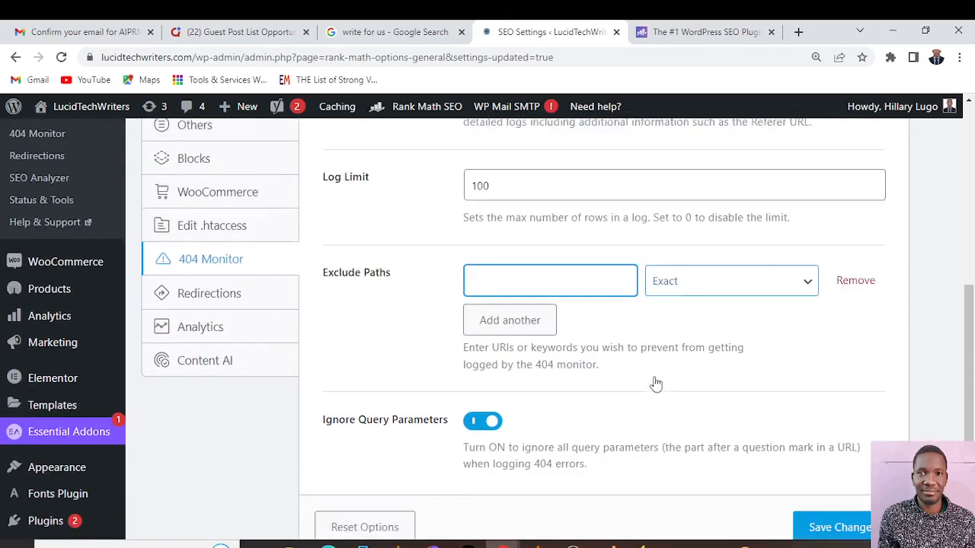
pyautogui.click(848, 464)
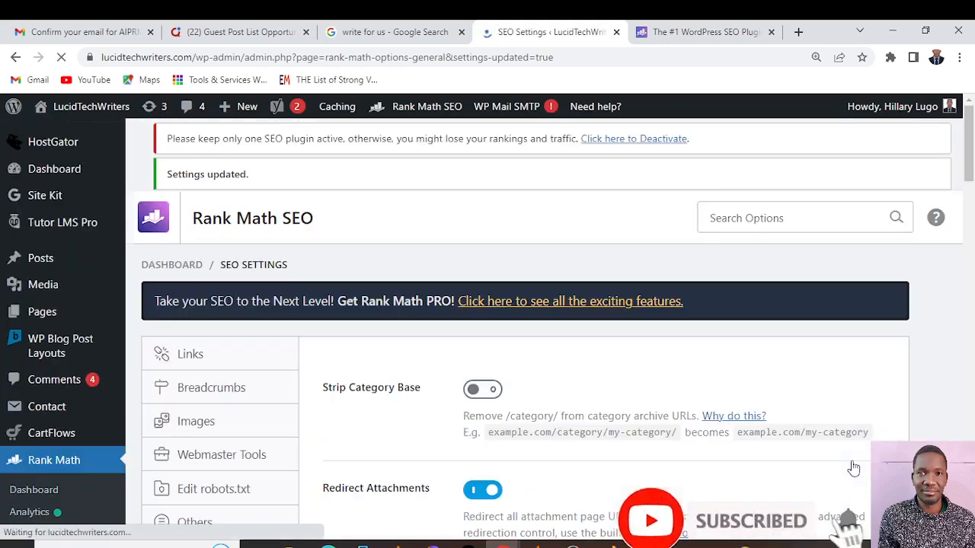
# Open the Redirections settings and set the Fallback Behavior to Redirect to Homepage
pyautogui.scroll(-5, 516, 374)
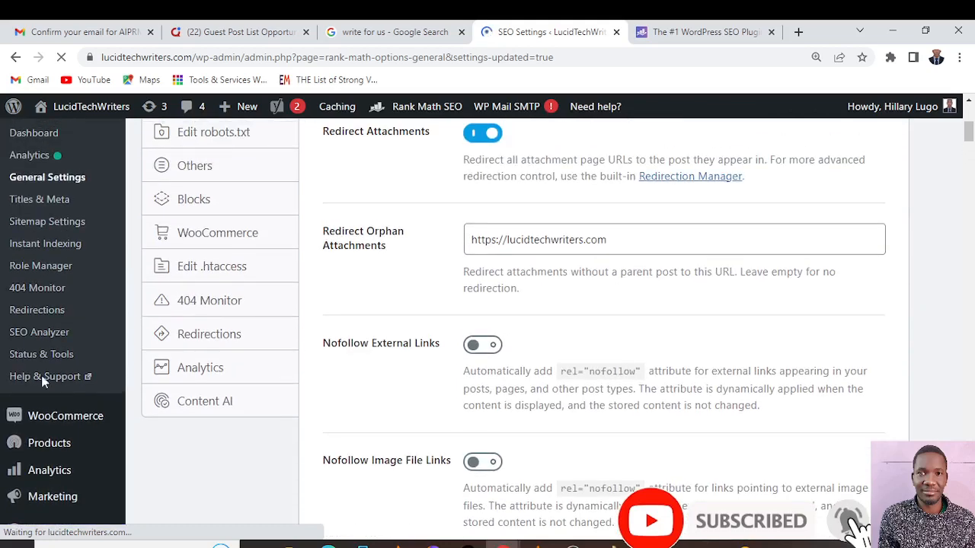
pyautogui.click(195, 334)
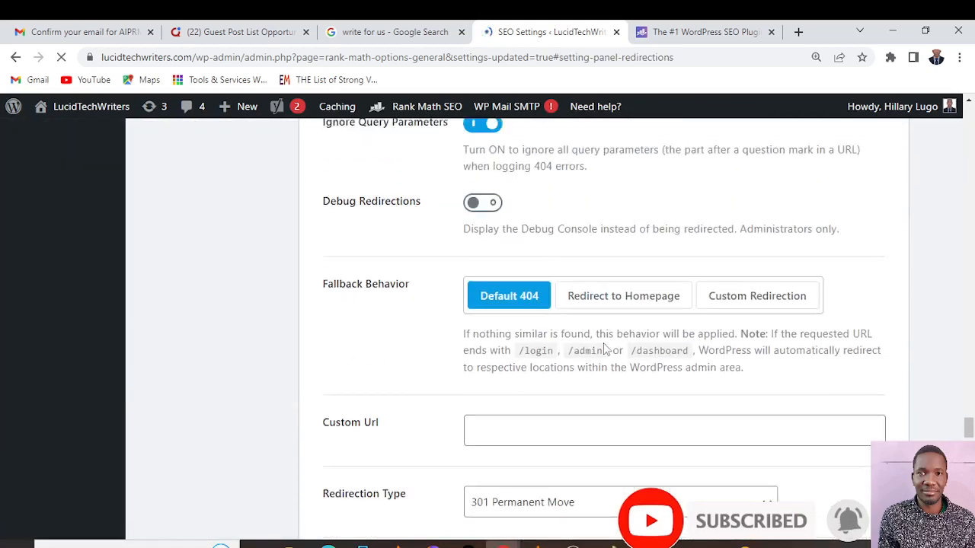
pyautogui.scroll(4, 603, 344)
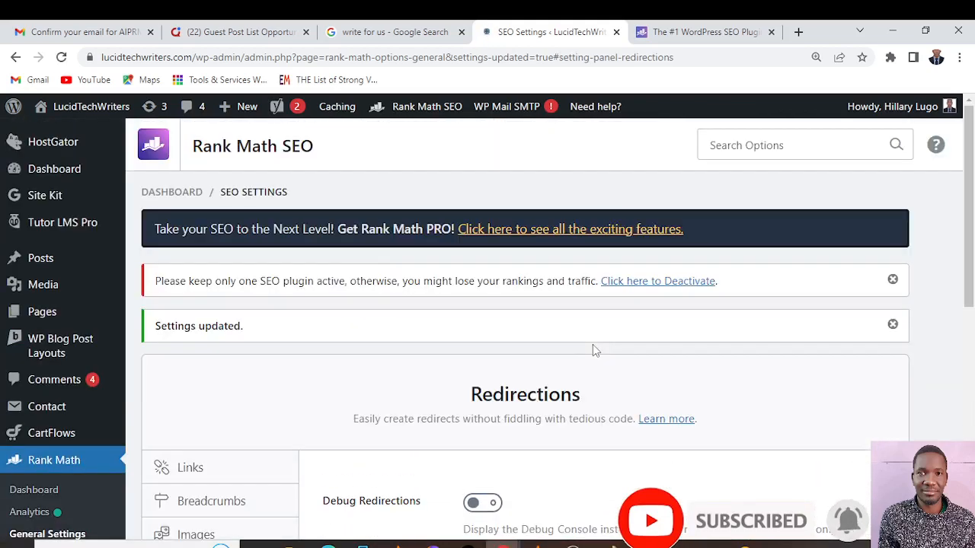
pyautogui.scroll(-4, 477, 344)
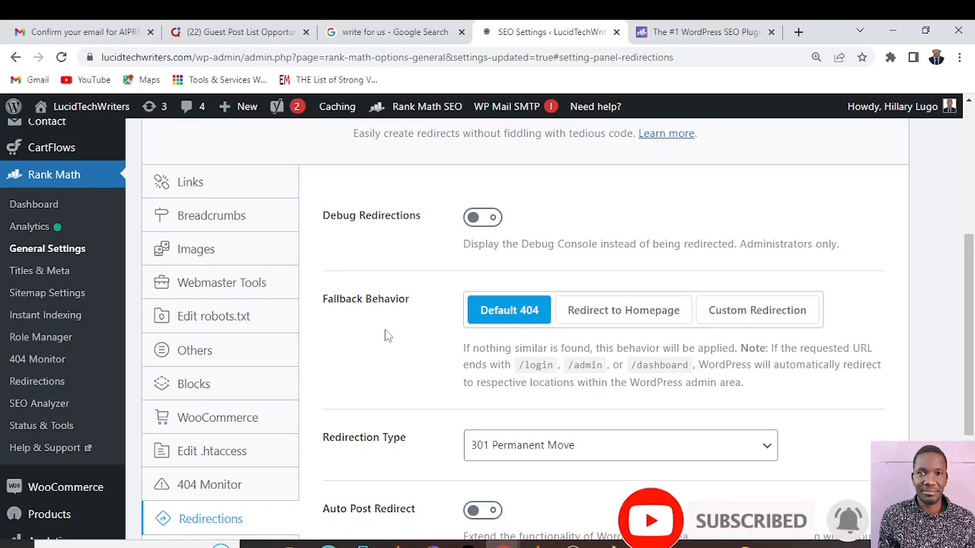
pyautogui.click(605, 319)
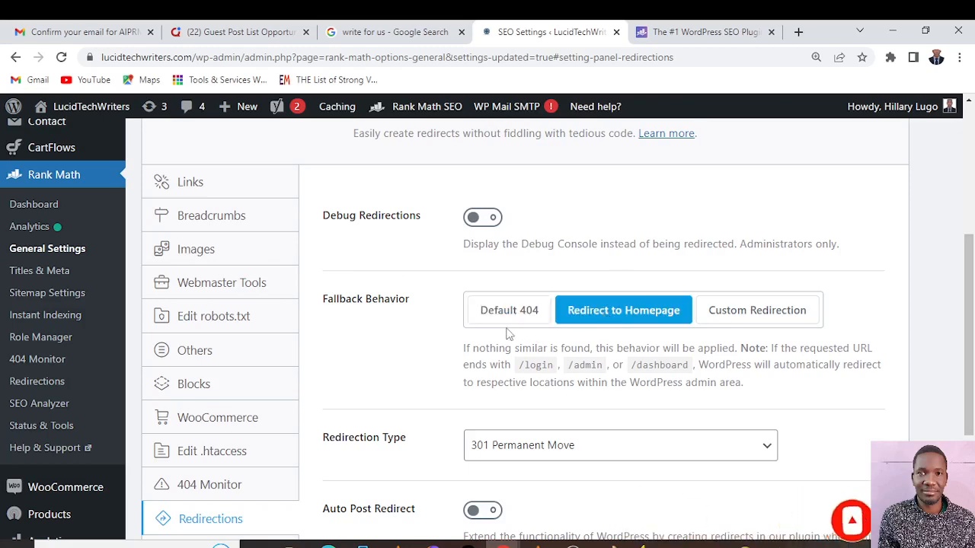
# Review the available Redirection Type options and leave 301 Permanent Move selected
pyautogui.scroll(-1, 773, 364)
pyautogui.click(769, 381)
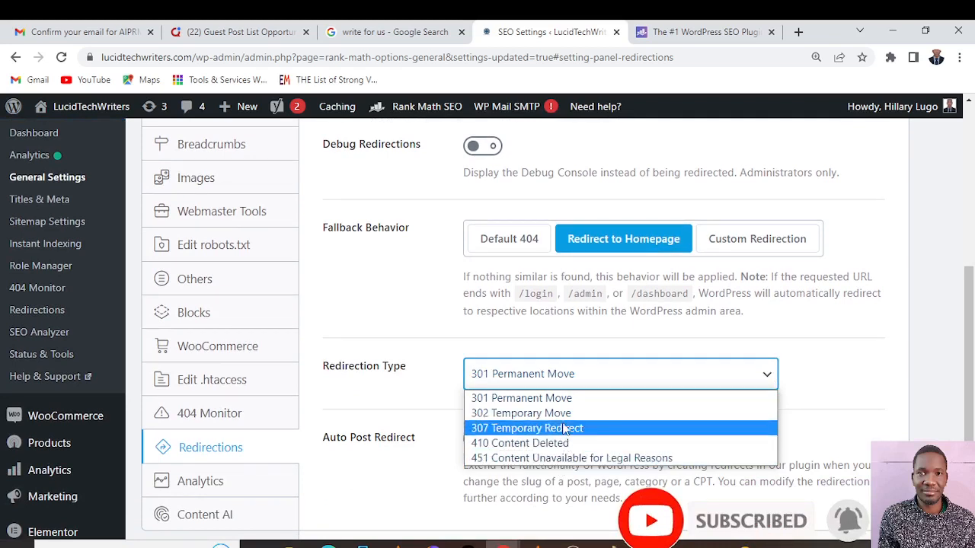
pyautogui.click(871, 383)
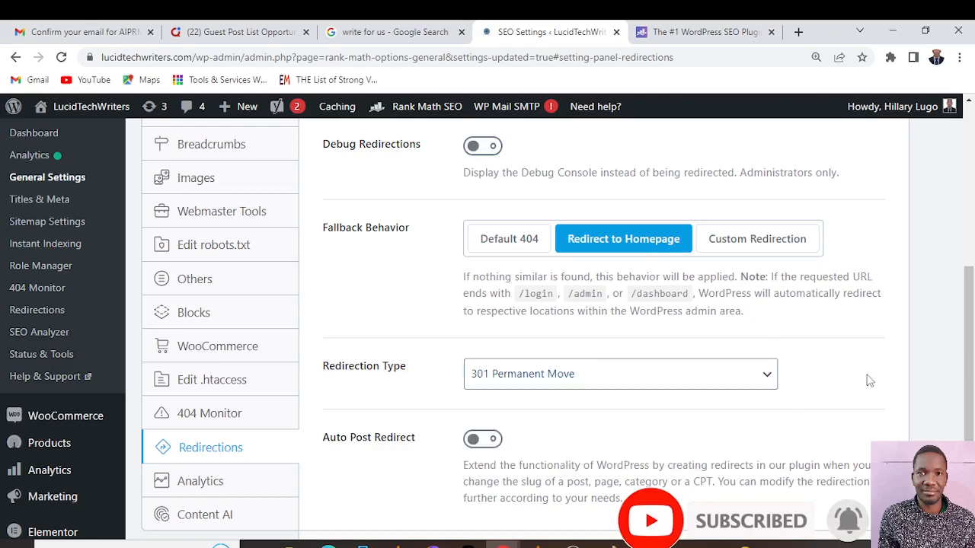
# Switch the Fallback Behavior to Default 404 and back to Redirect to Homepage, keeping 301 Permanent Move as the Redirection Type
pyautogui.scroll(3, 582, 367)
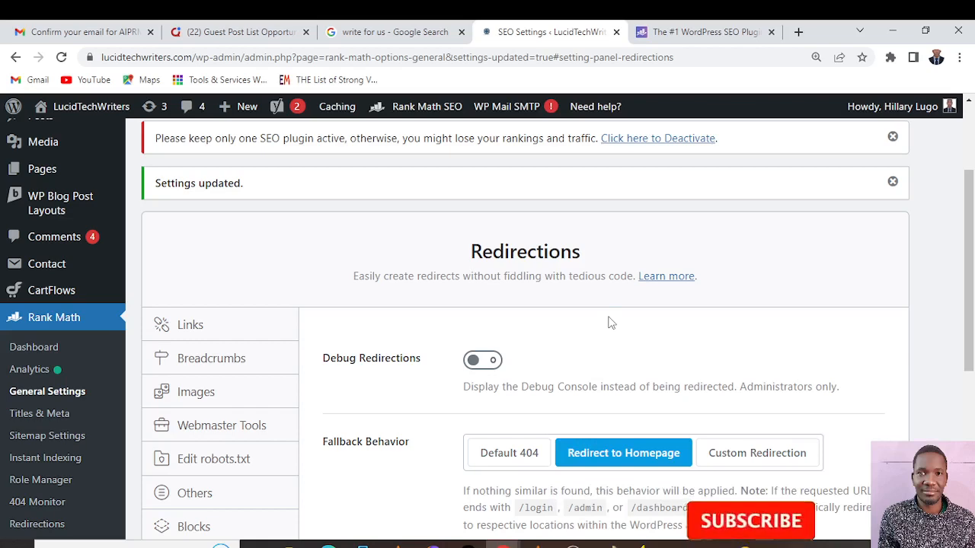
pyautogui.scroll(-3, 609, 322)
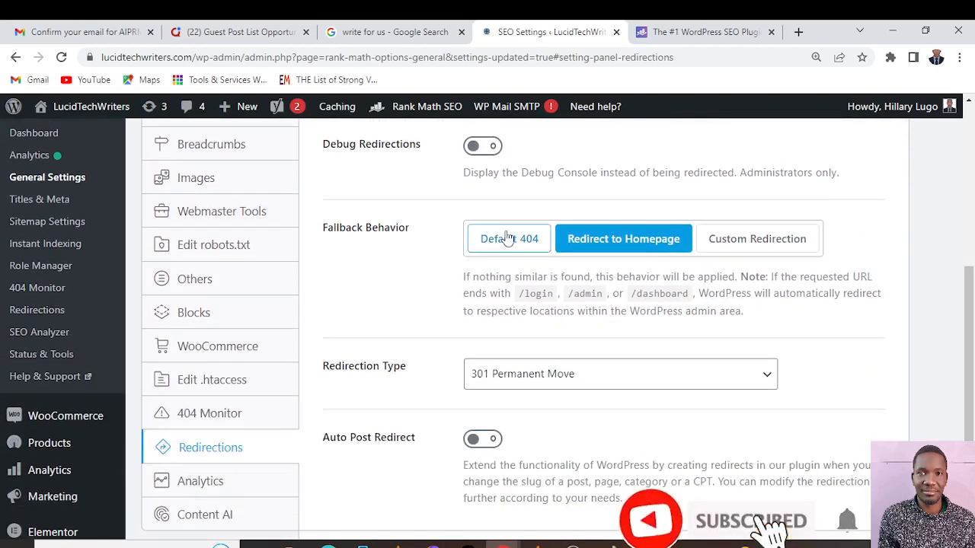
pyautogui.click(507, 238)
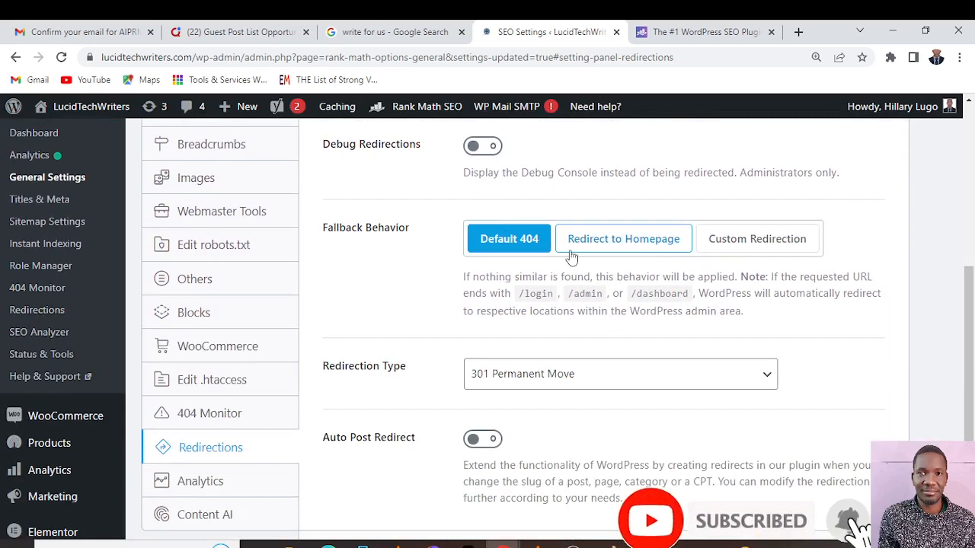
pyautogui.click(769, 376)
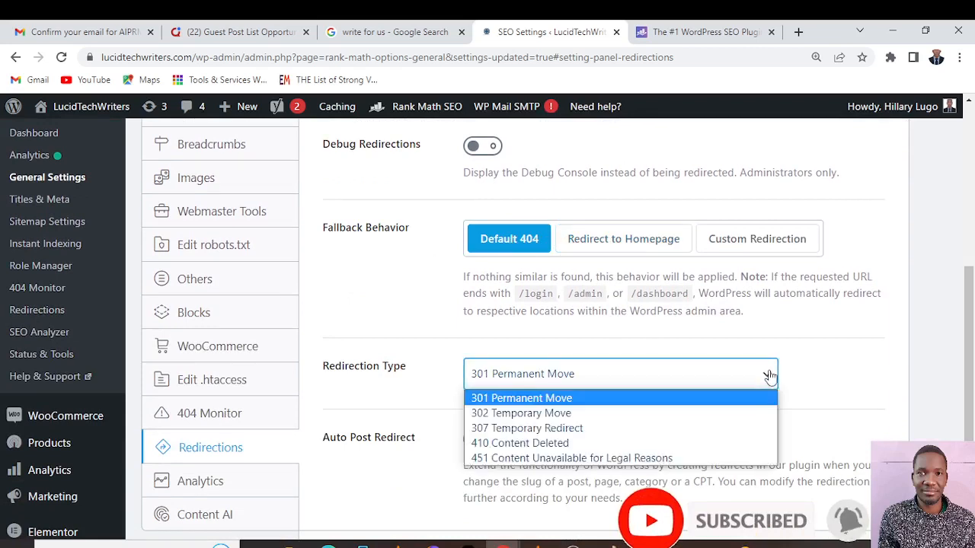
pyautogui.click(769, 376)
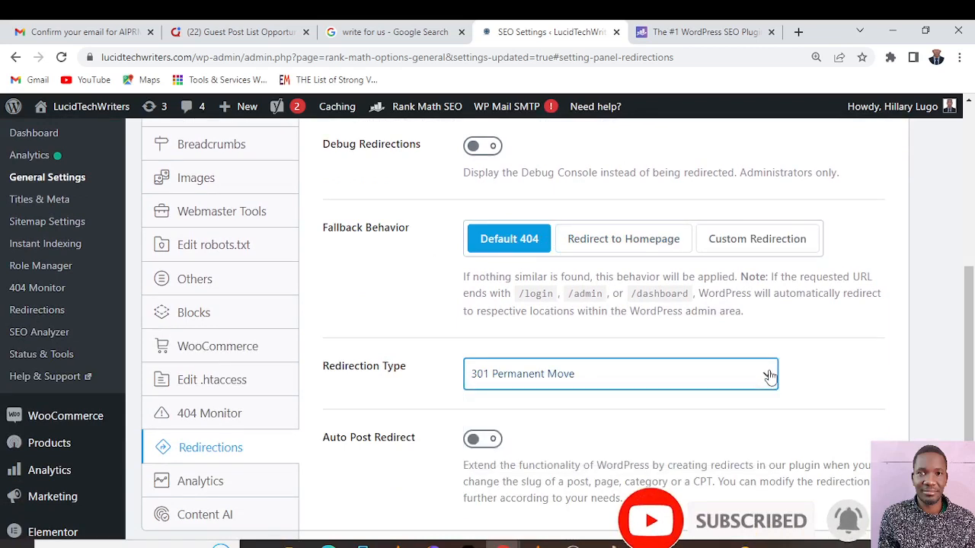
pyautogui.click(622, 242)
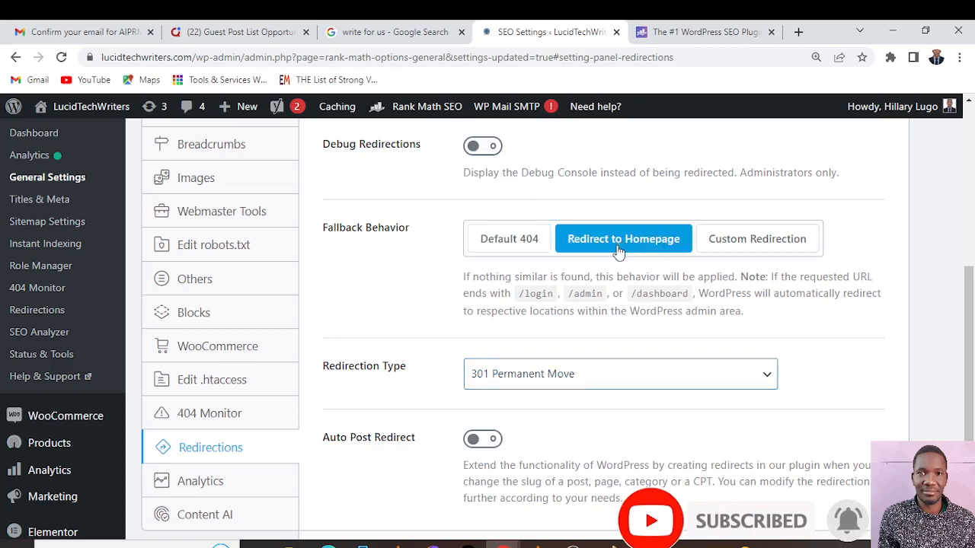
# Enable Auto Post Redirect and save the Redirections settings
pyautogui.scroll(-3, 618, 251)
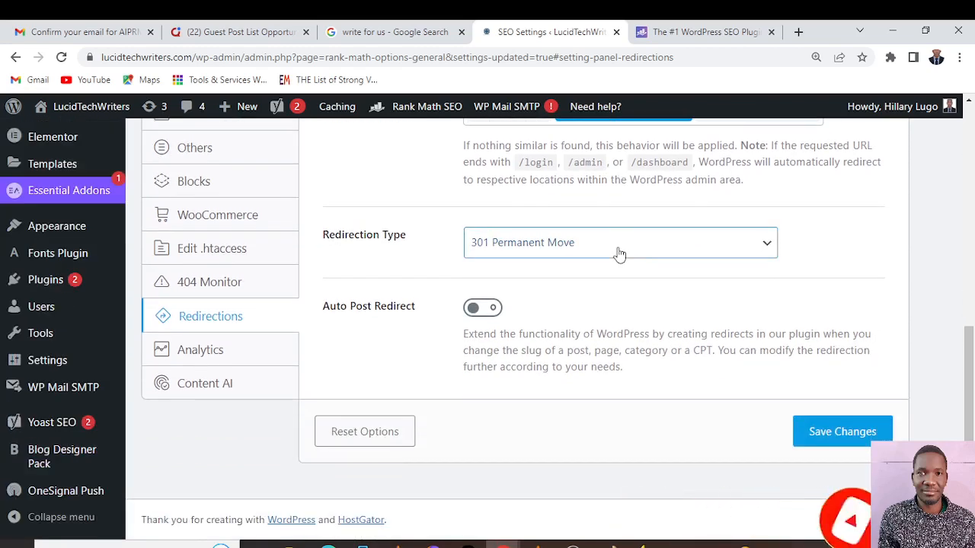
pyautogui.scroll(1, 618, 253)
pyautogui.scroll(-1, 619, 256)
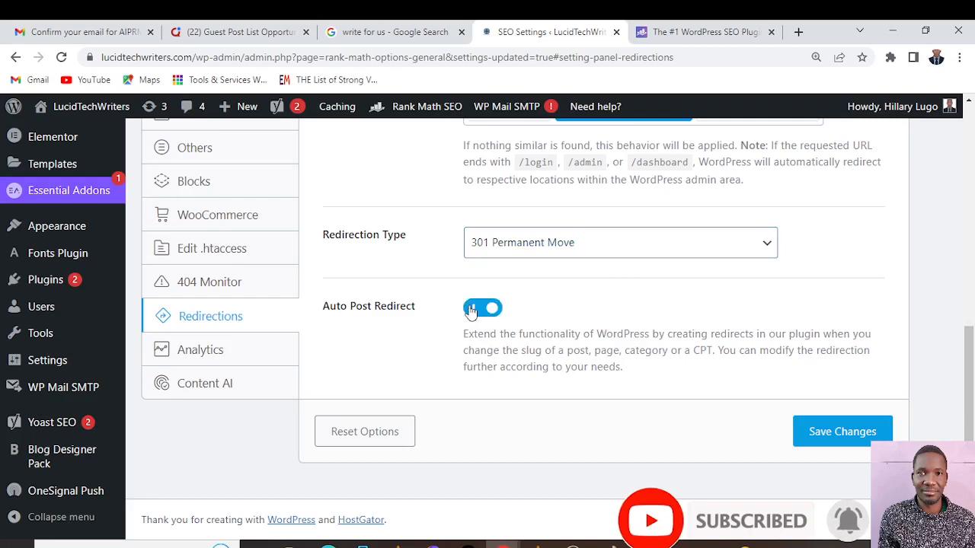
pyautogui.click(826, 440)
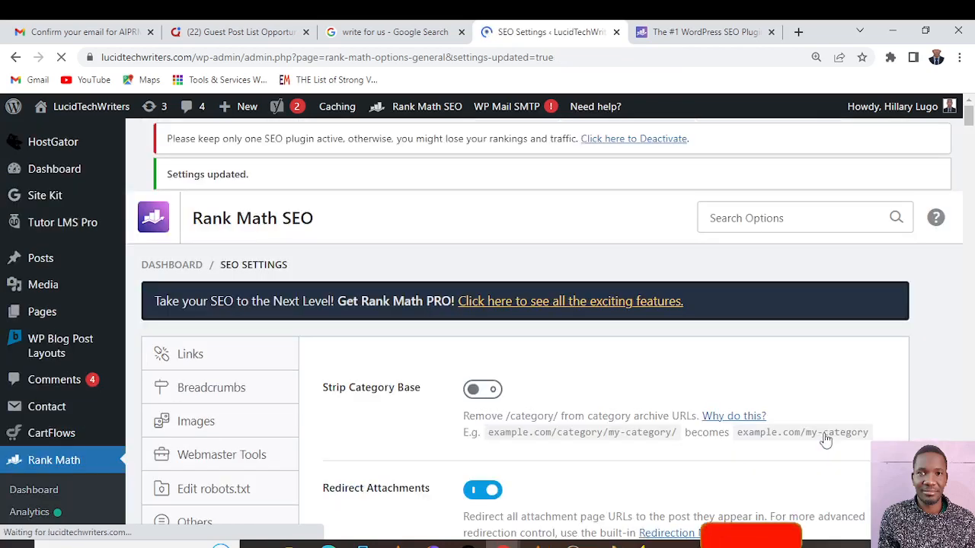
# Open the Analytics settings and examine the Search Console, Analytics and AdSense options without changing them
pyautogui.scroll(-3, 449, 385)
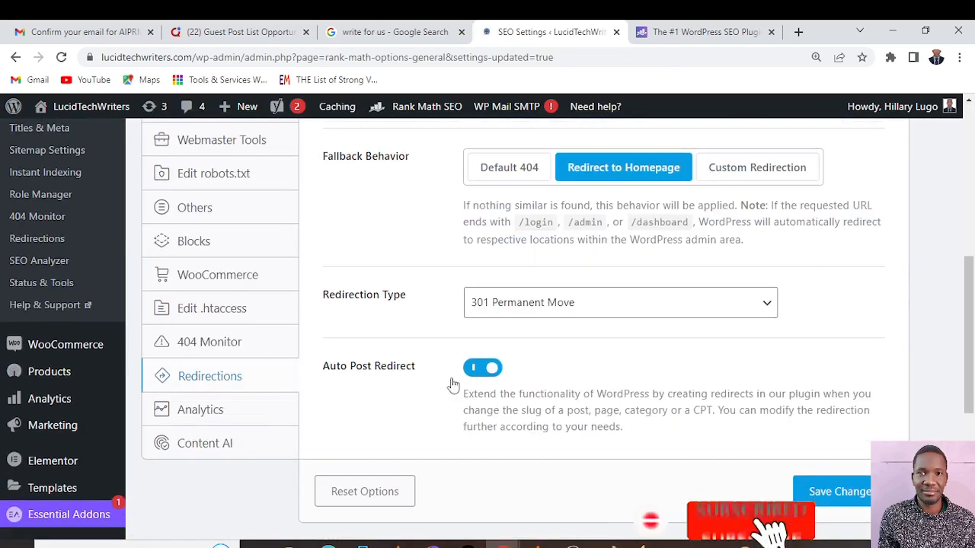
pyautogui.scroll(-2, 450, 383)
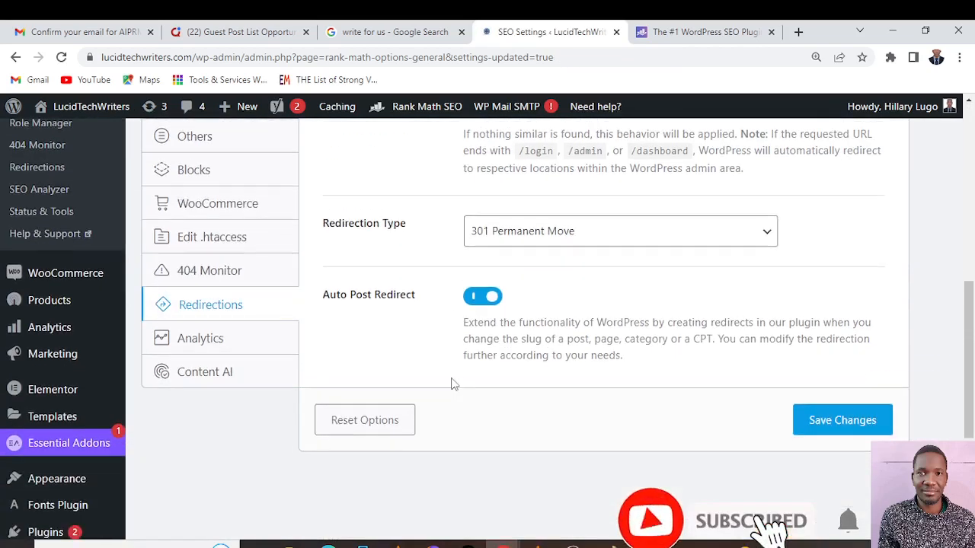
pyautogui.click(226, 347)
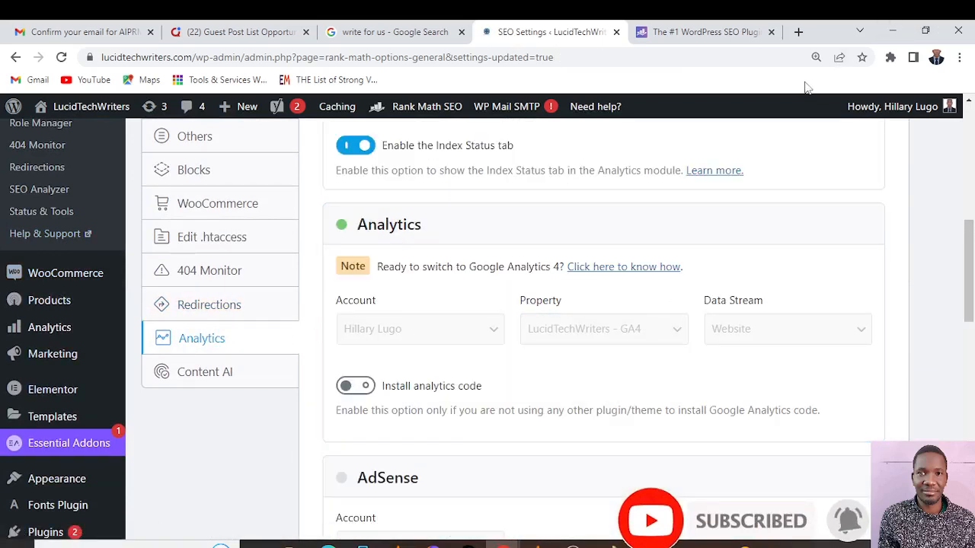
pyautogui.scroll(3, 518, 248)
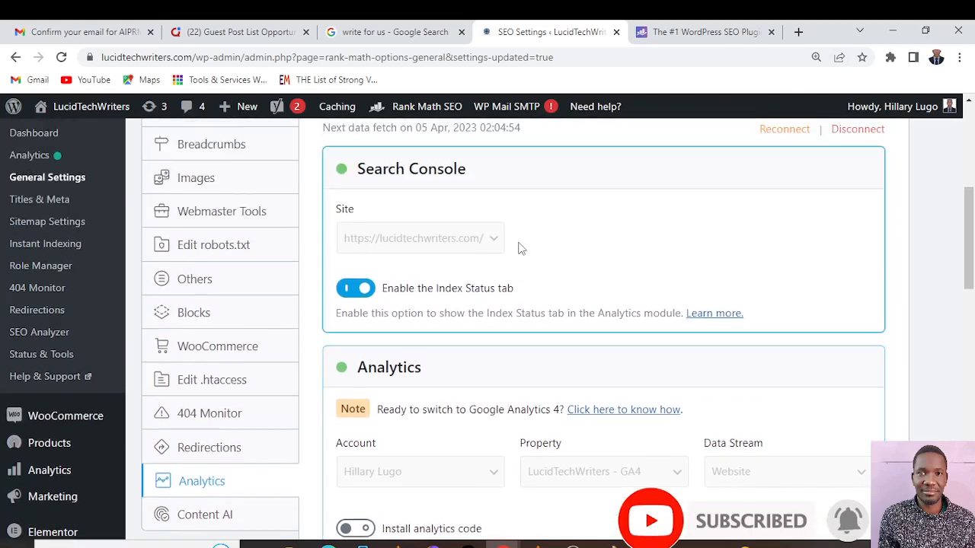
pyautogui.scroll(-1, 531, 248)
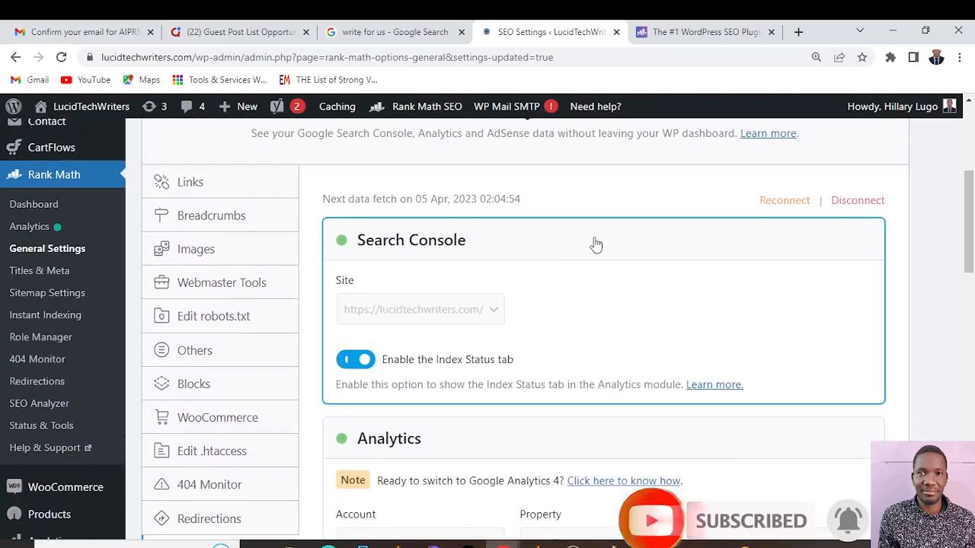
pyautogui.scroll(1, 596, 245)
pyautogui.scroll(1, 596, 245)
pyautogui.scroll(-4, 596, 245)
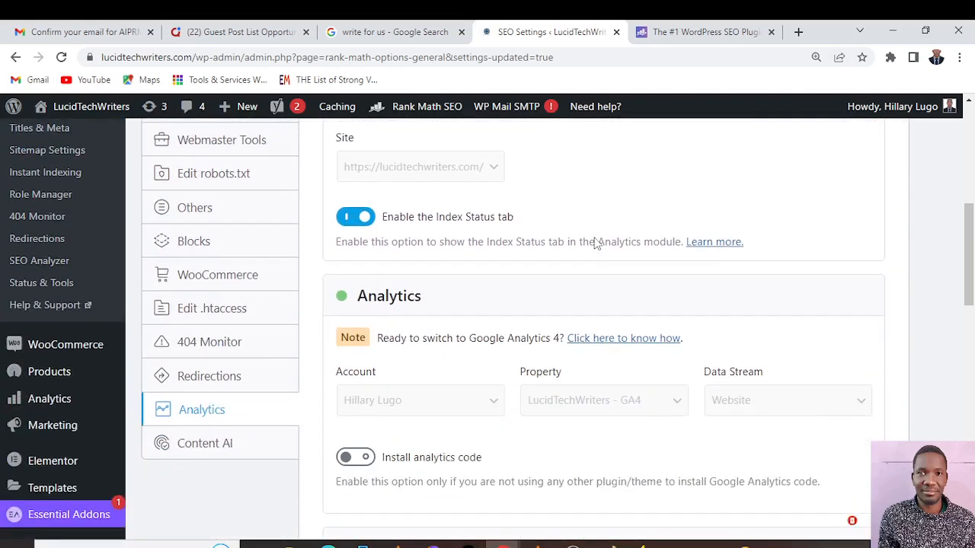
pyautogui.scroll(-3, 595, 238)
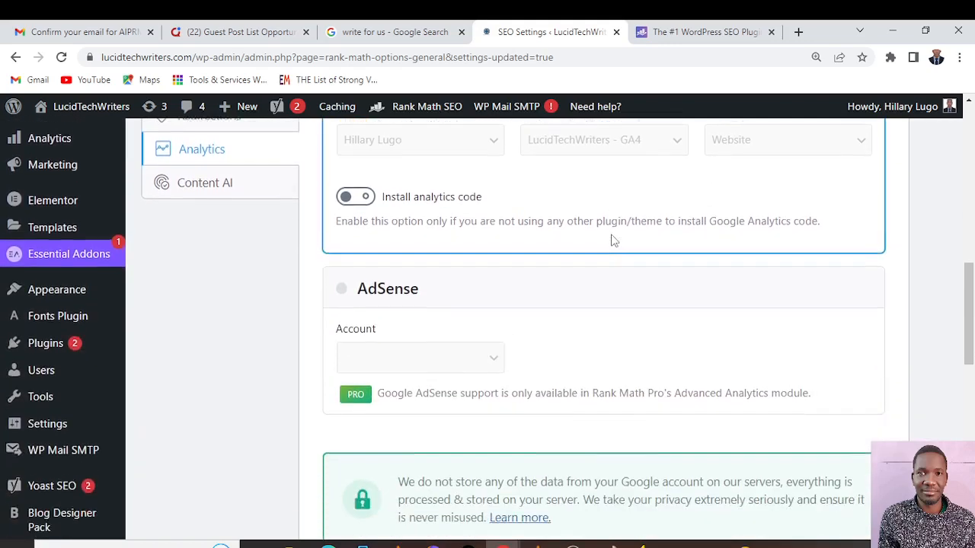
pyautogui.scroll(2, 614, 241)
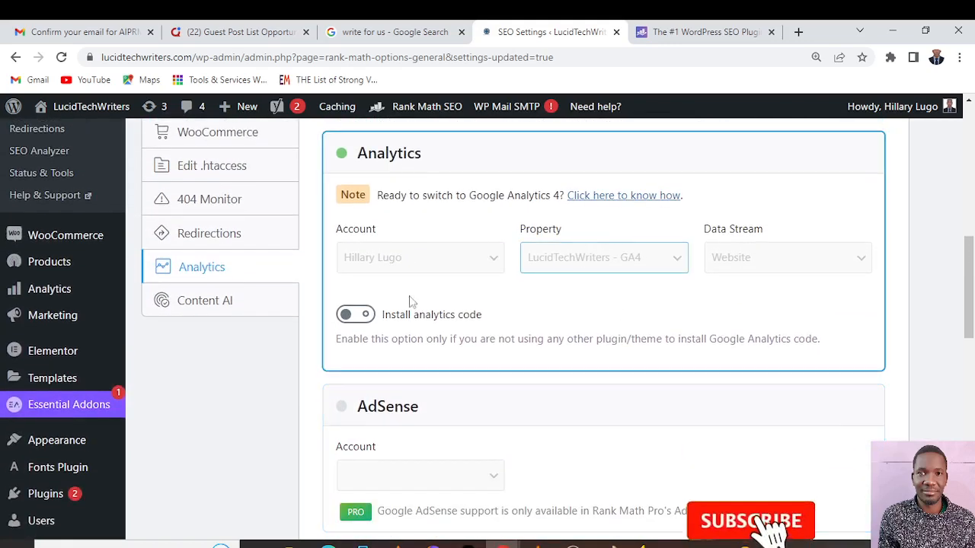
pyautogui.scroll(1, 373, 352)
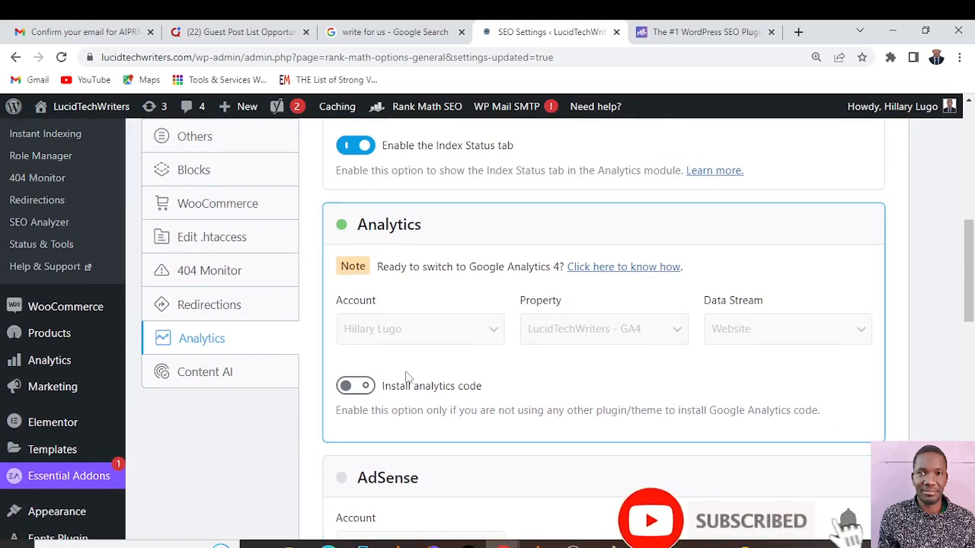
# Turn on Install analytics code to view its additional options, and switch it off again
pyautogui.click(347, 387)
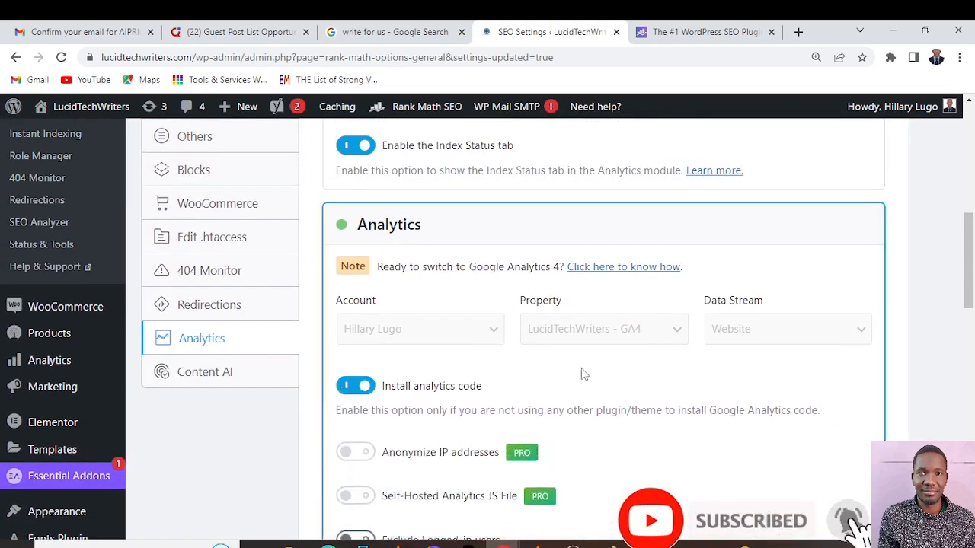
pyautogui.scroll(-2, 629, 379)
pyautogui.scroll(2, 628, 381)
pyautogui.scroll(-2, 609, 359)
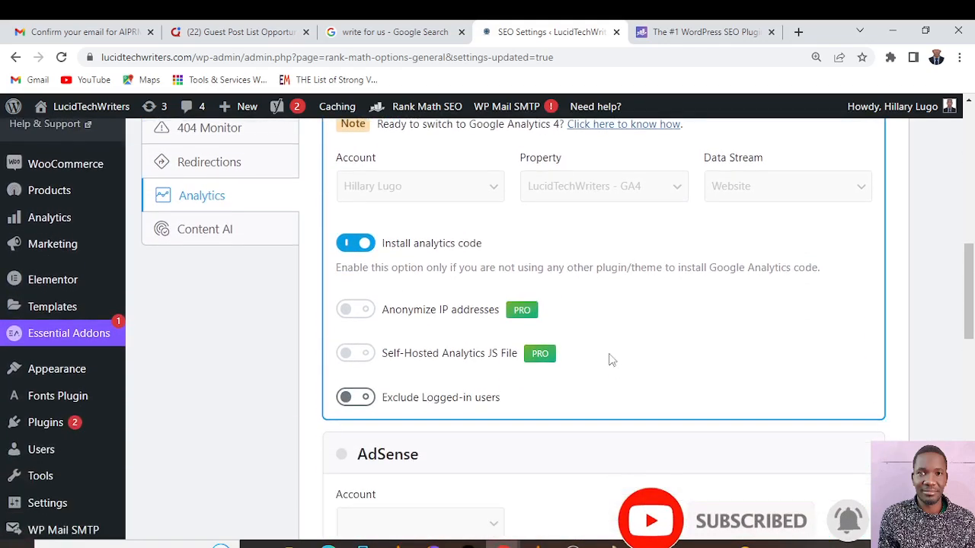
pyautogui.click(368, 243)
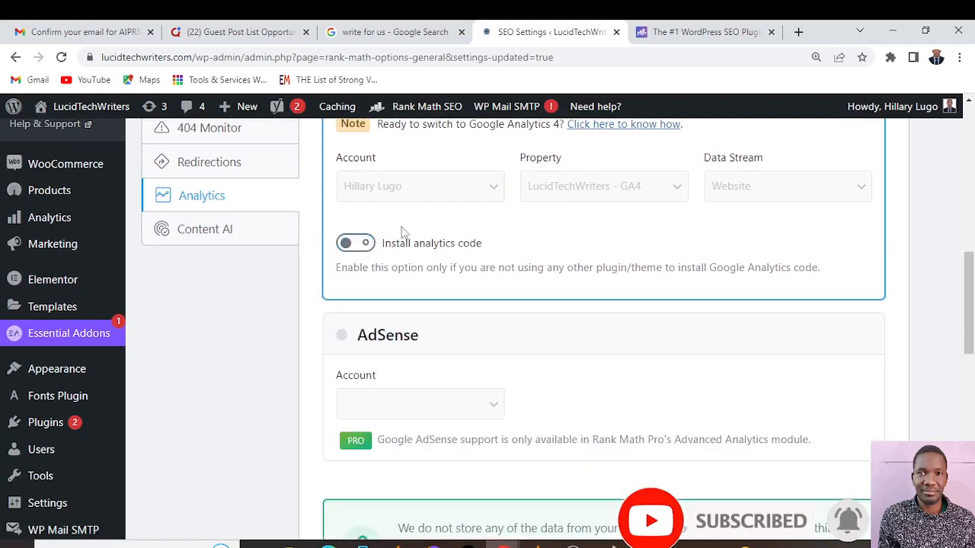
# Examine the Search Console, Analytics, AdSense, Analytics Database, Frontend Stats Bar and Email Reports settings
pyautogui.scroll(3, 426, 236)
pyautogui.scroll(-1, 494, 243)
pyautogui.scroll(3, 495, 243)
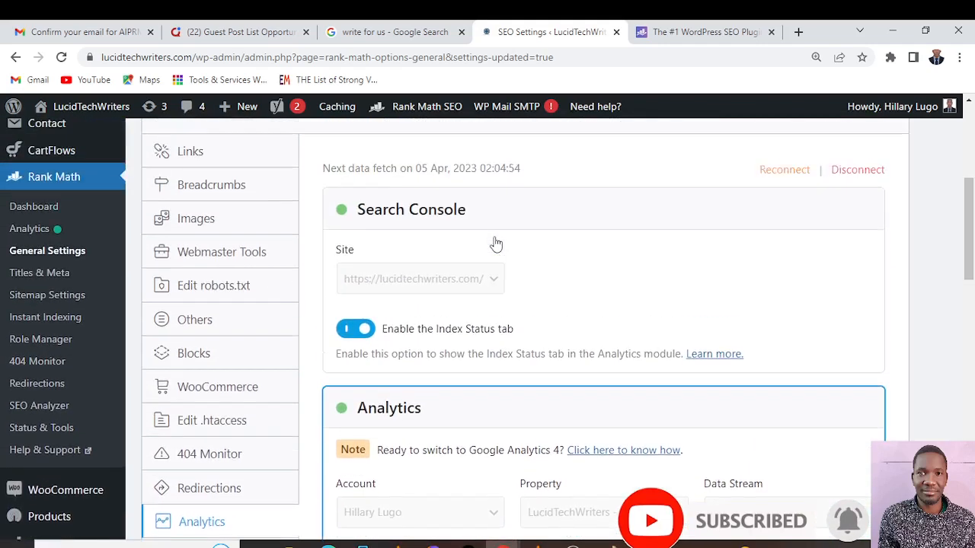
pyautogui.scroll(1, 576, 279)
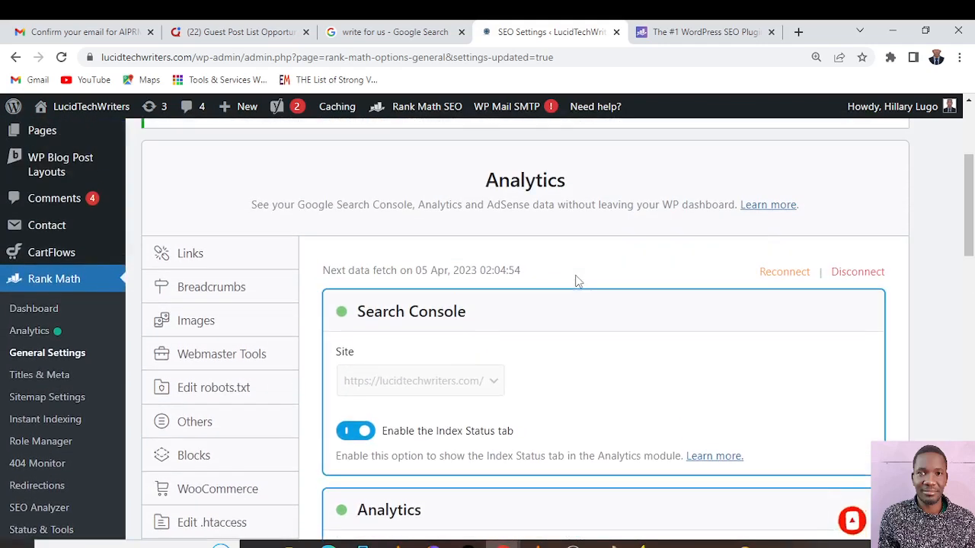
pyautogui.scroll(-1, 577, 281)
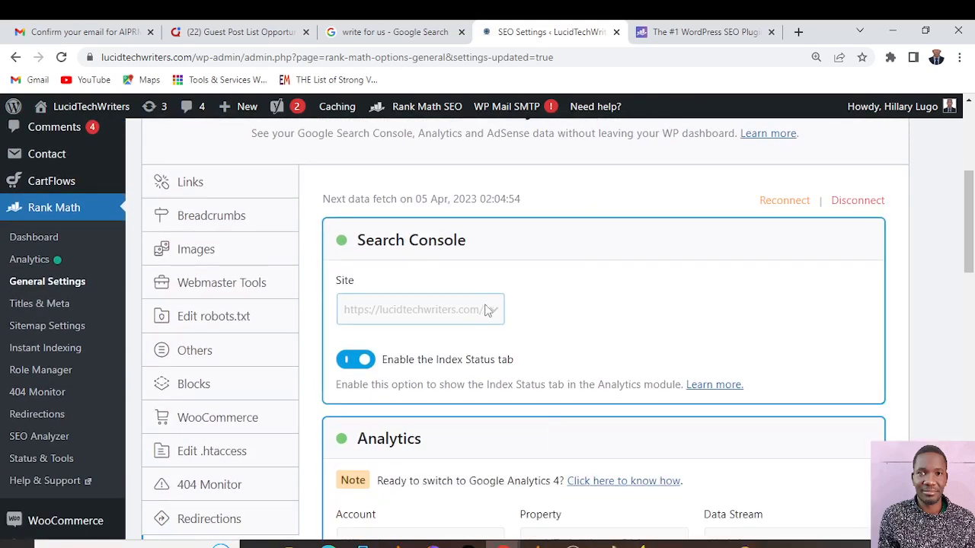
pyautogui.scroll(-5, 609, 290)
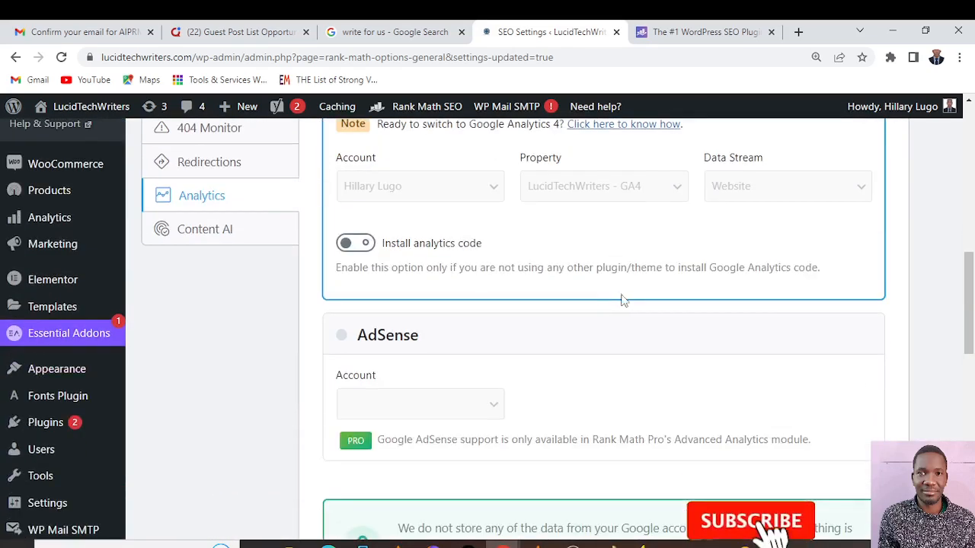
pyautogui.scroll(-6, 623, 299)
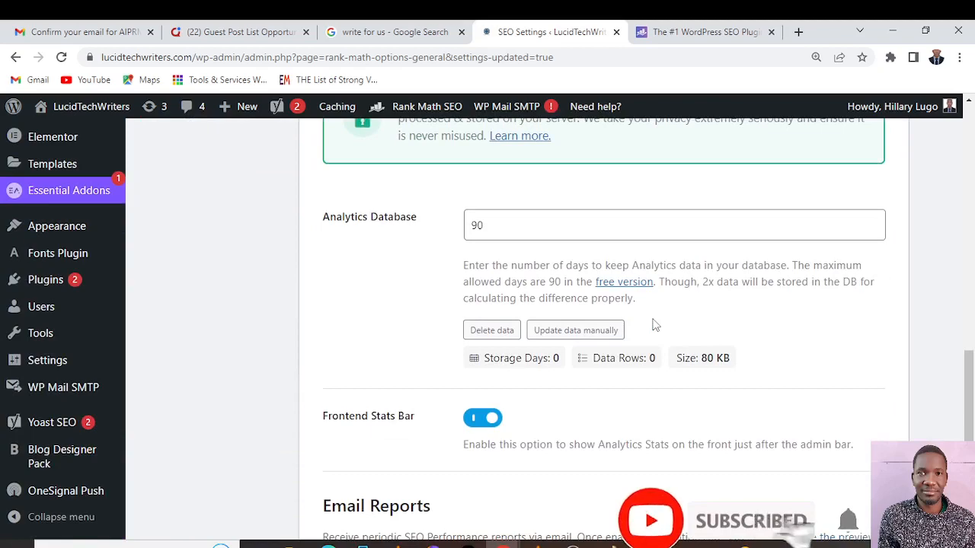
pyautogui.scroll(-5, 652, 325)
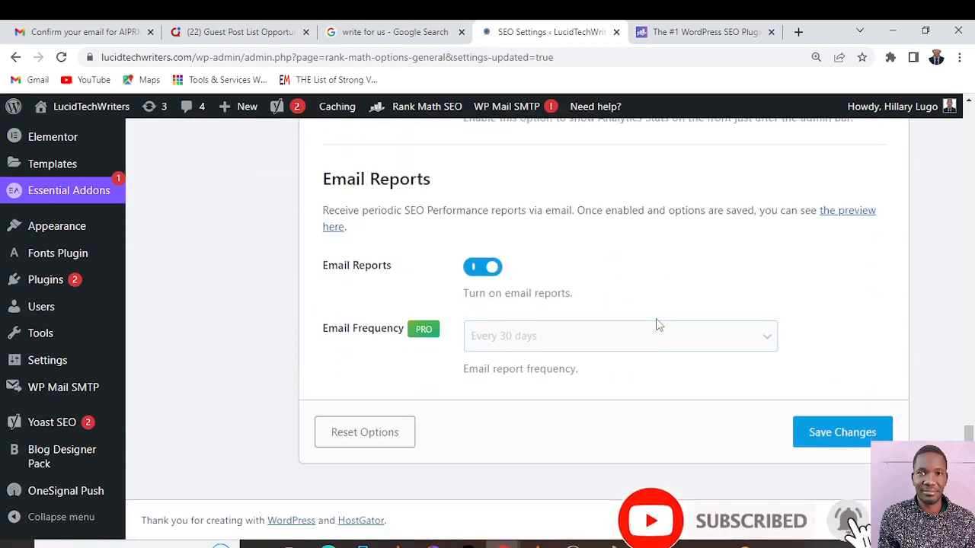
pyautogui.scroll(12, 659, 325)
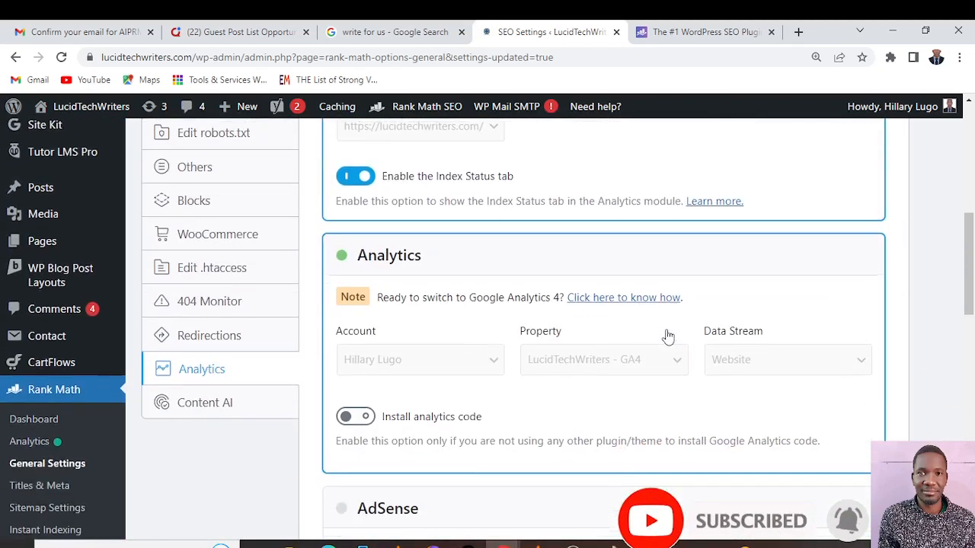
# In the Content AI settings, deselect the Lessons, Quizzes, Assignments and Steps post types and save the changes
pyautogui.click(212, 407)
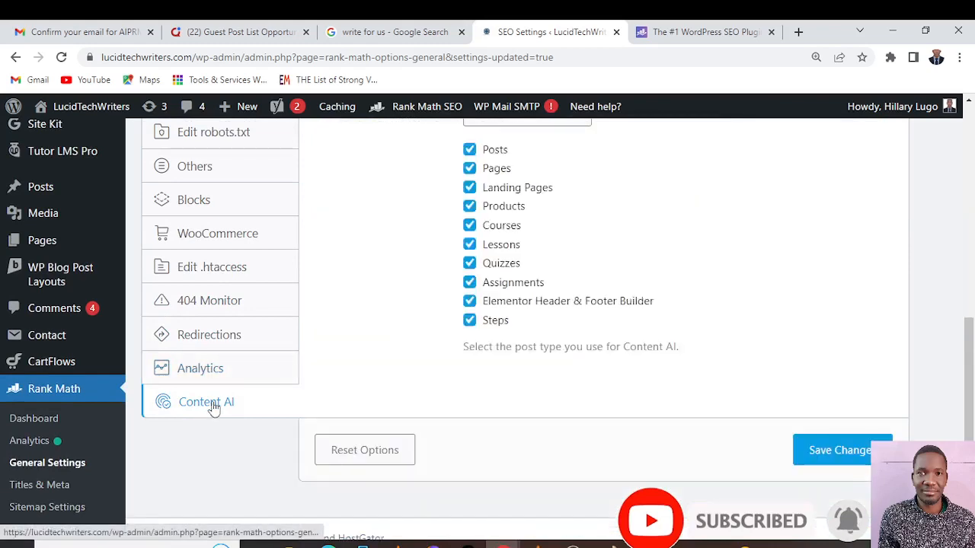
pyautogui.scroll(3, 746, 216)
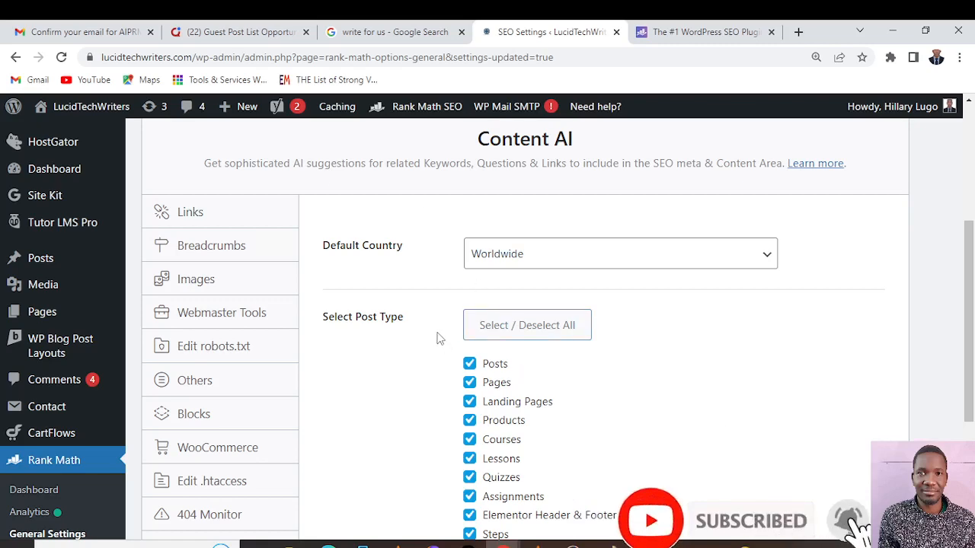
pyautogui.scroll(-2, 438, 337)
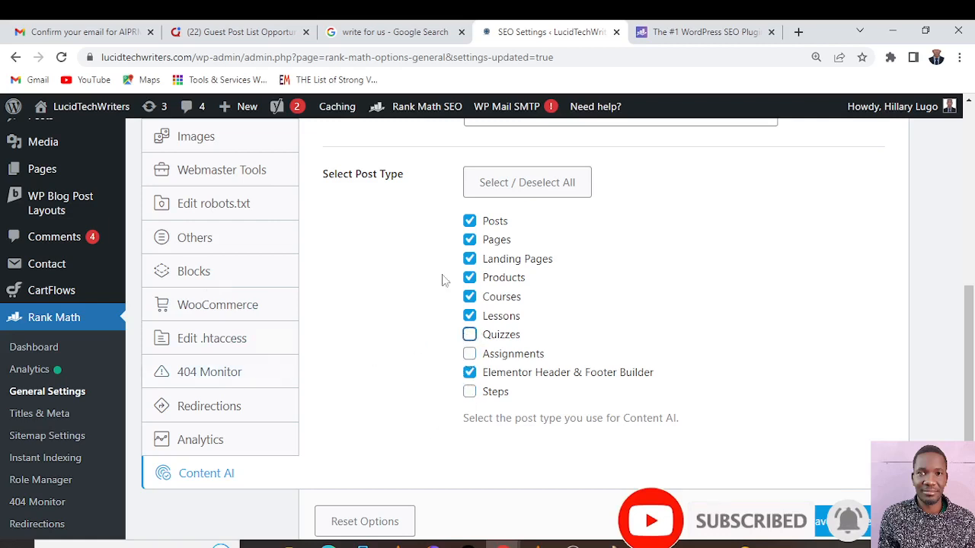
pyautogui.click(469, 316)
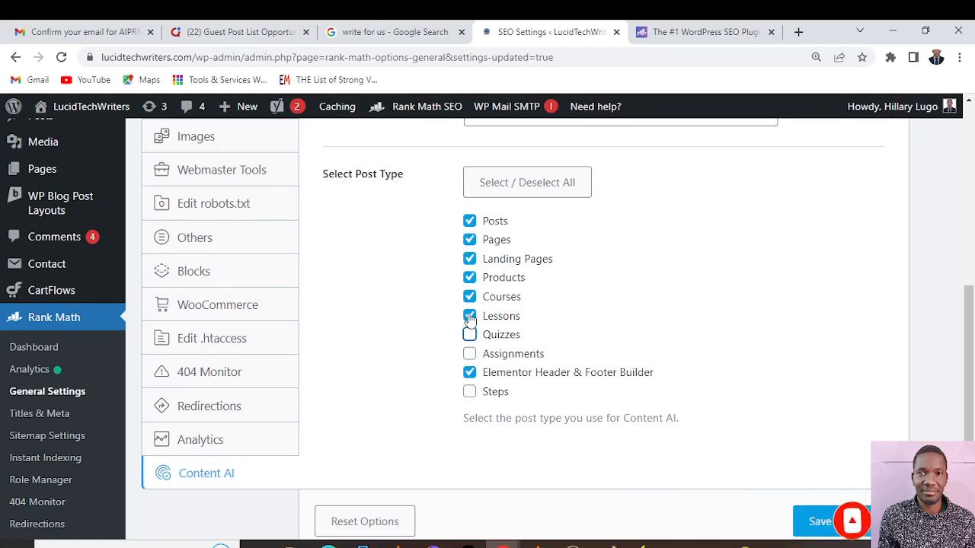
pyautogui.click(469, 372)
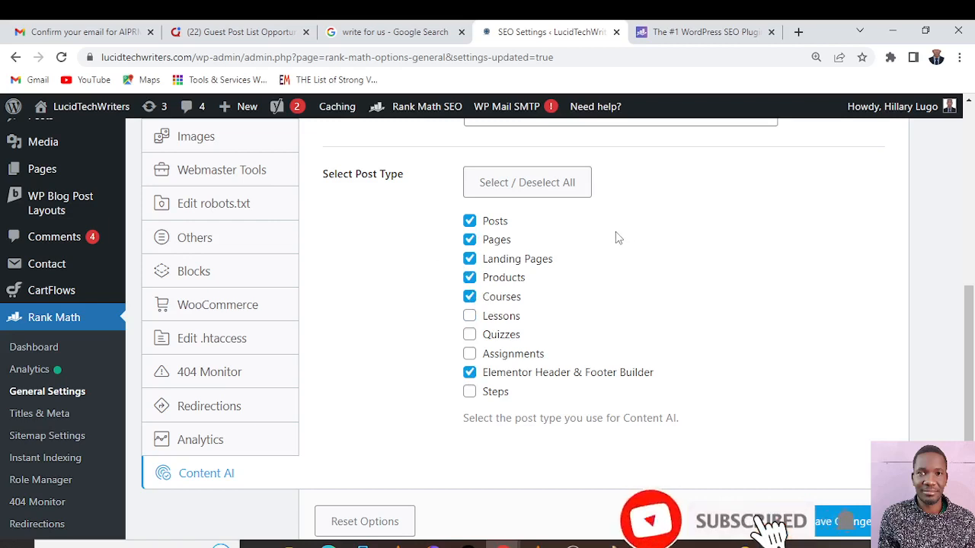
pyautogui.click(841, 522)
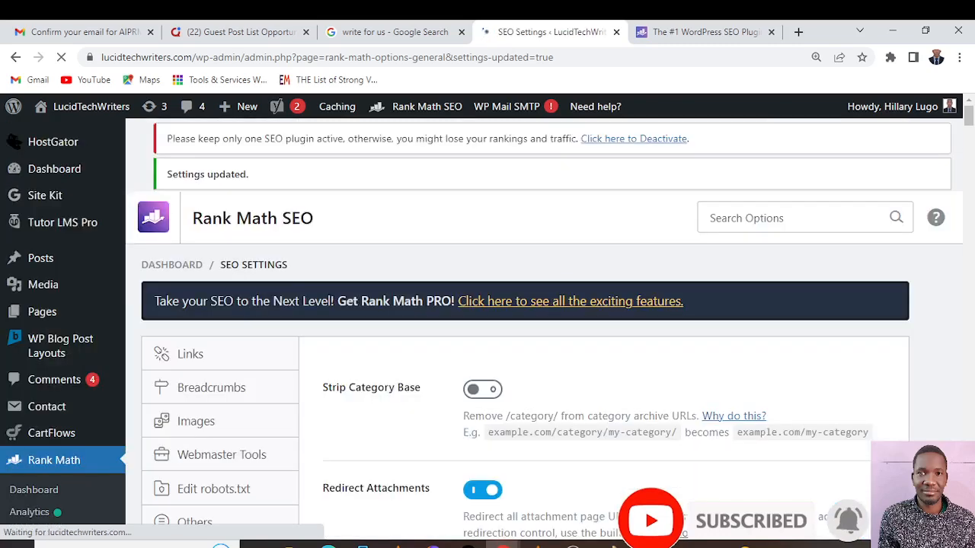
pyautogui.scroll(-3, 352, 363)
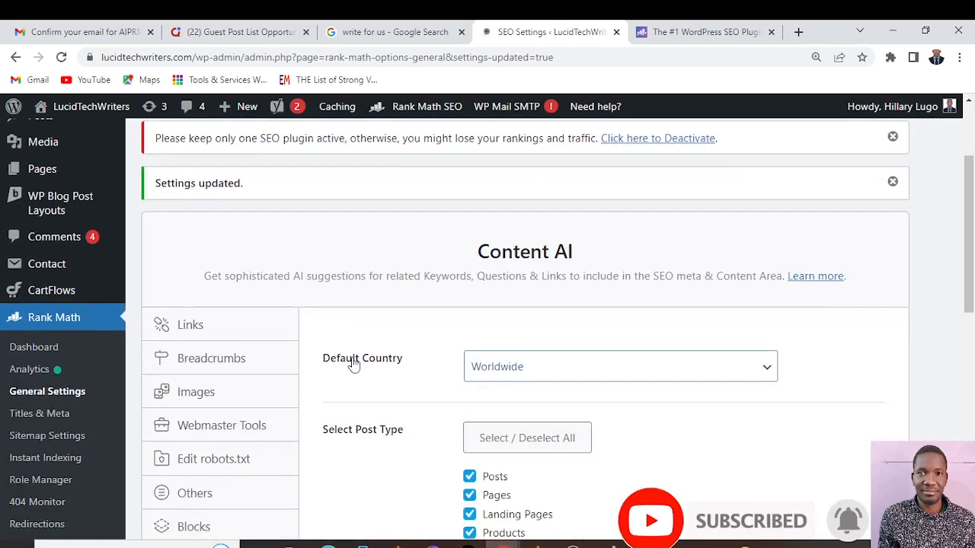
pyautogui.scroll(-3, 353, 363)
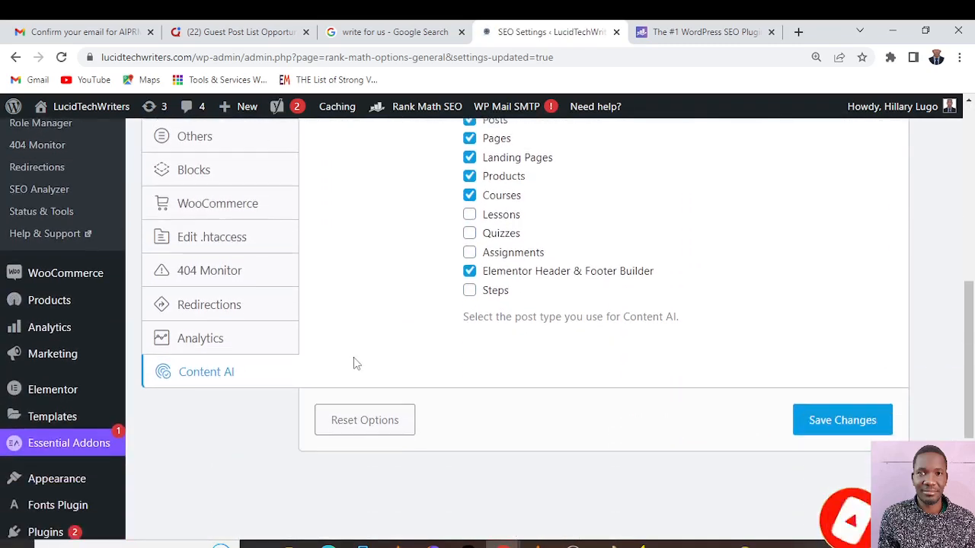
pyautogui.scroll(2, 354, 363)
pyautogui.scroll(6, 353, 363)
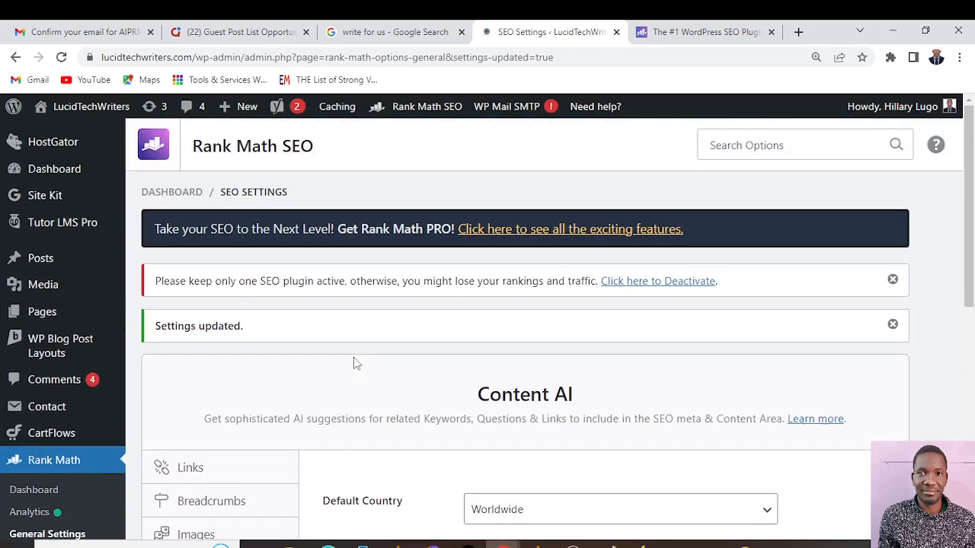
pyautogui.scroll(-3, 354, 363)
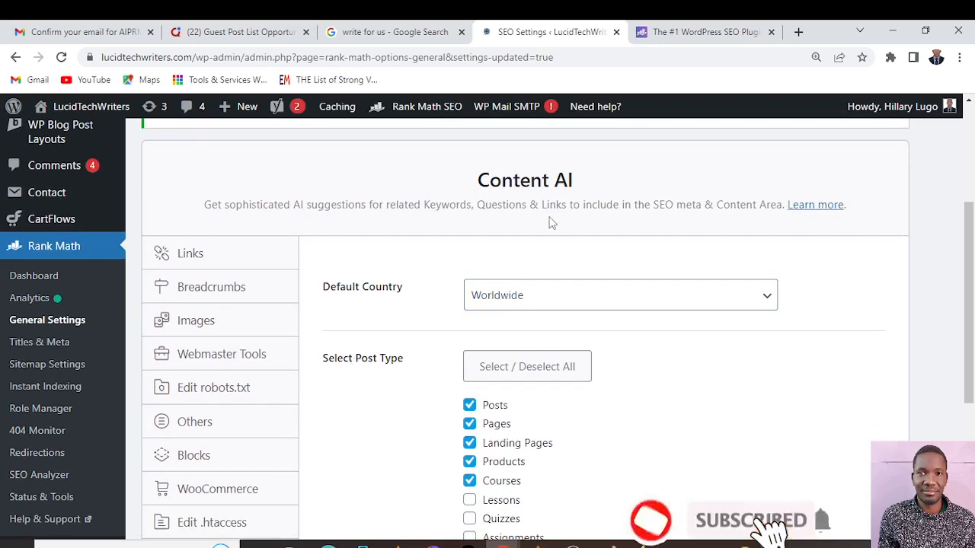
# Open the Titles & Meta settings and set the Global Meta Separator Character to the vertical bar (|)
pyautogui.click(42, 345)
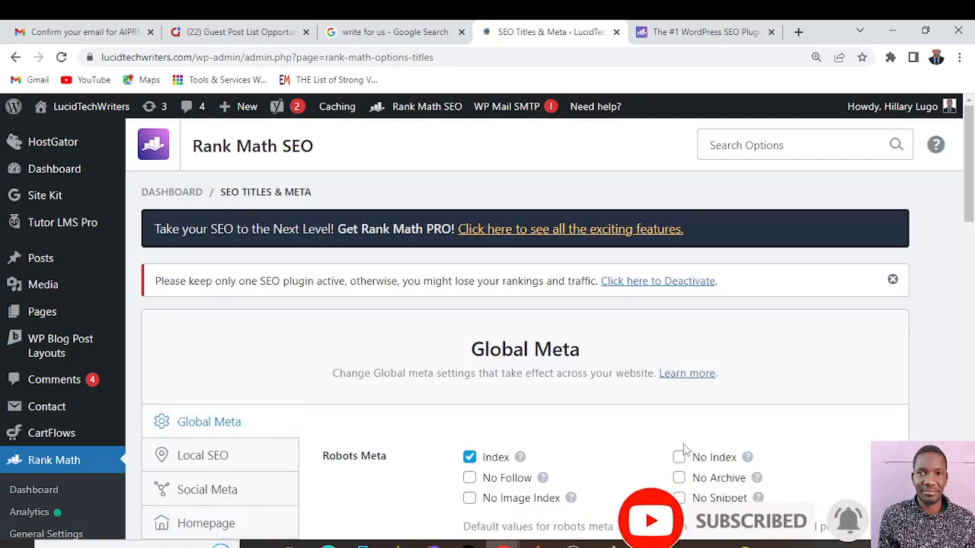
pyautogui.scroll(-2, 654, 417)
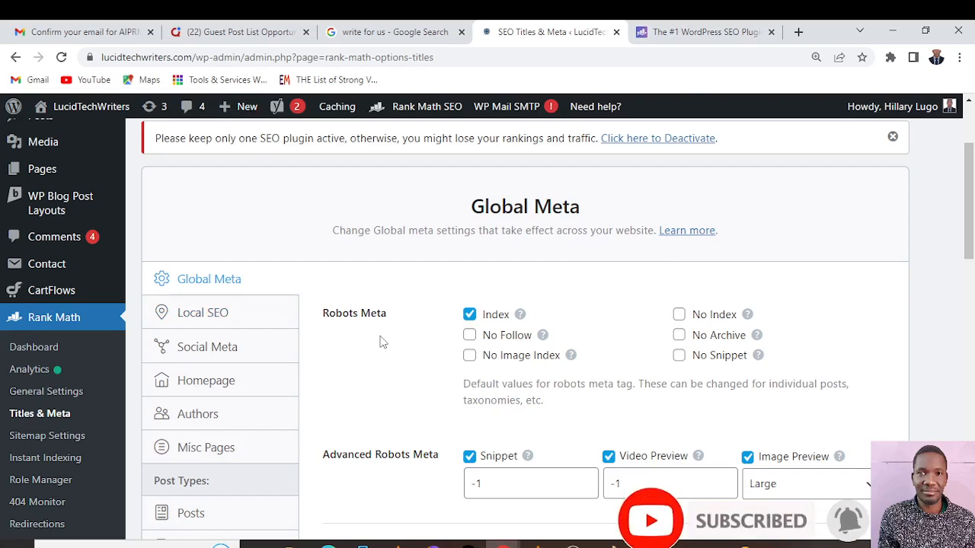
pyautogui.scroll(-2, 427, 398)
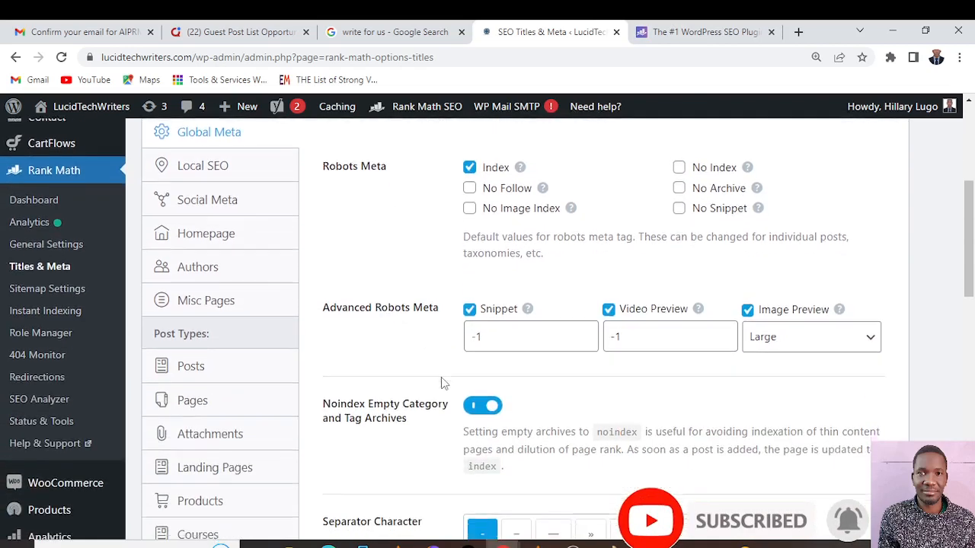
pyautogui.scroll(-1, 442, 383)
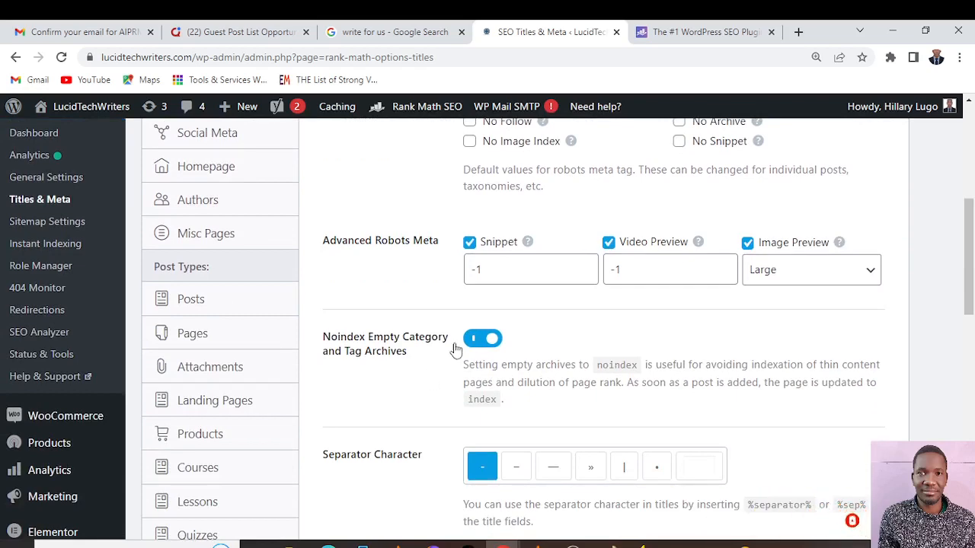
pyautogui.scroll(-2, 455, 349)
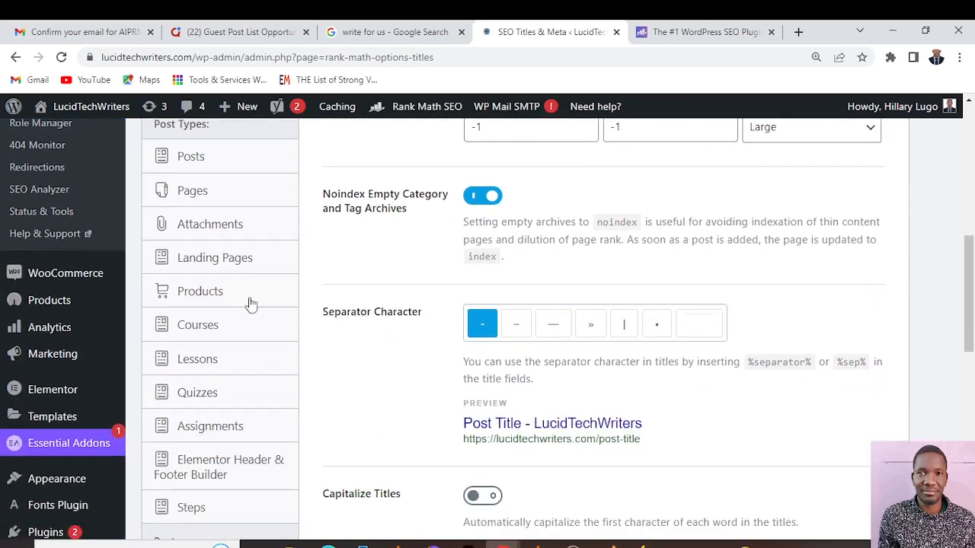
pyautogui.click(622, 324)
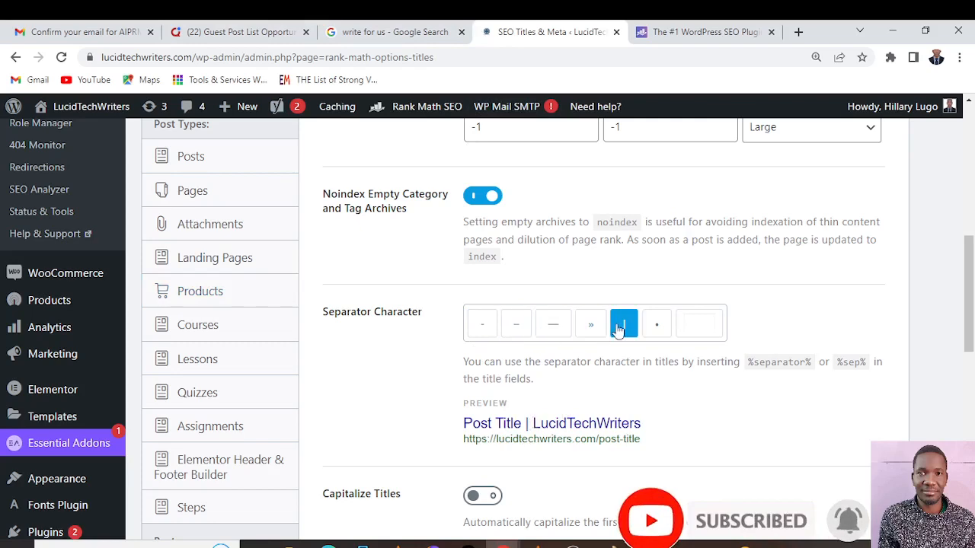
# Review the Capitalize Titles, OpenGraph Thumbnail and Twitter Card Type options, and save the Global Meta settings
pyautogui.scroll(-2, 620, 327)
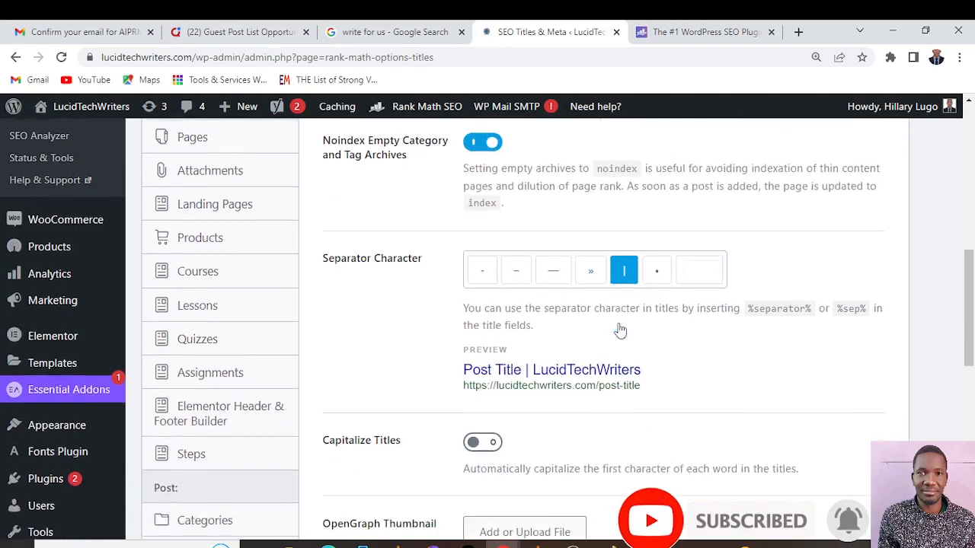
pyautogui.scroll(2, 618, 331)
pyautogui.scroll(-2, 595, 281)
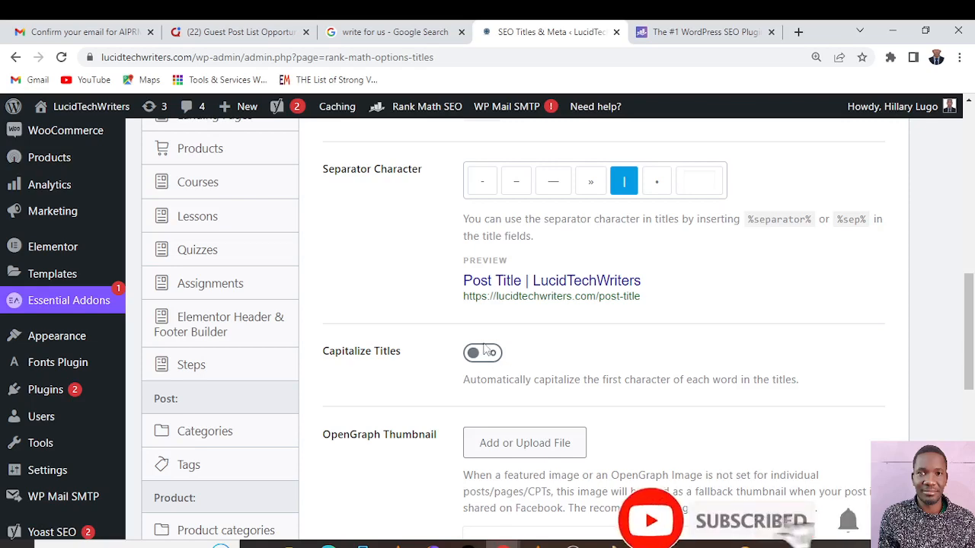
pyautogui.scroll(-1, 626, 441)
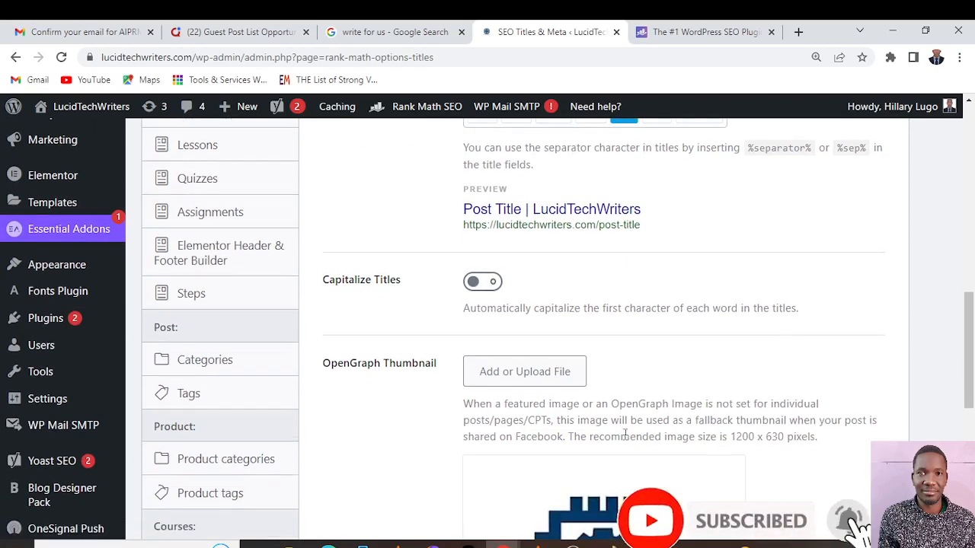
pyautogui.scroll(-6, 626, 433)
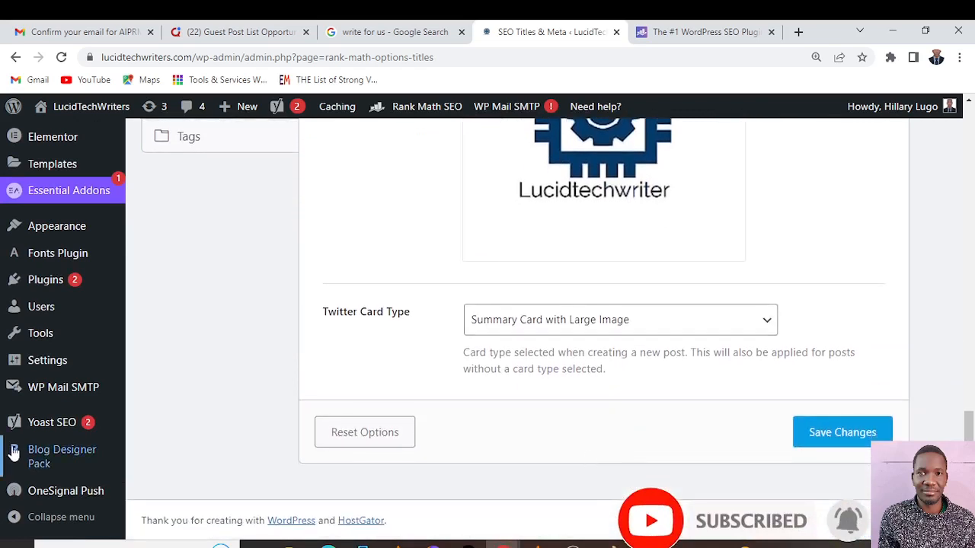
pyautogui.click(839, 434)
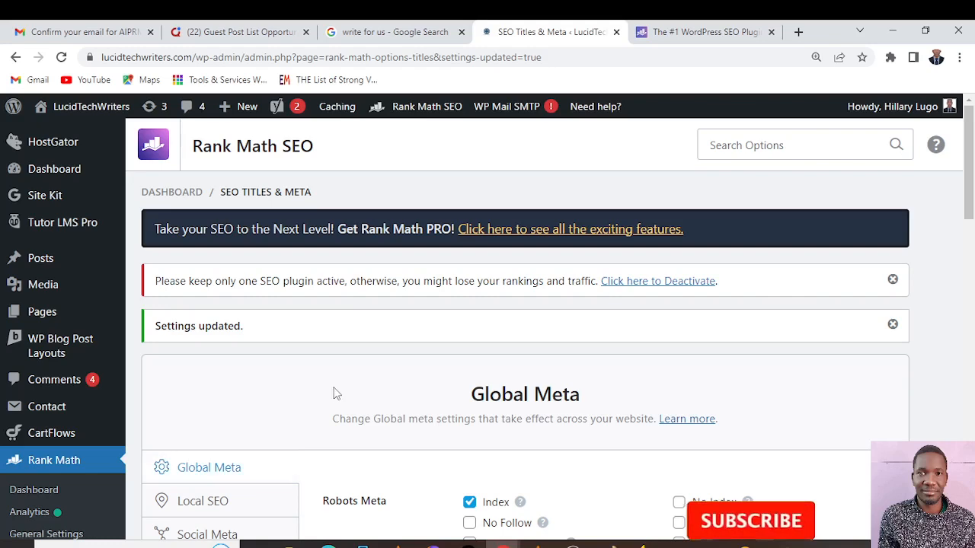
# Examine the Social Meta settings, from the Facebook page, authorship, admin, app and secret fields to the Twitter username and additional profiles
pyautogui.scroll(-3, 430, 430)
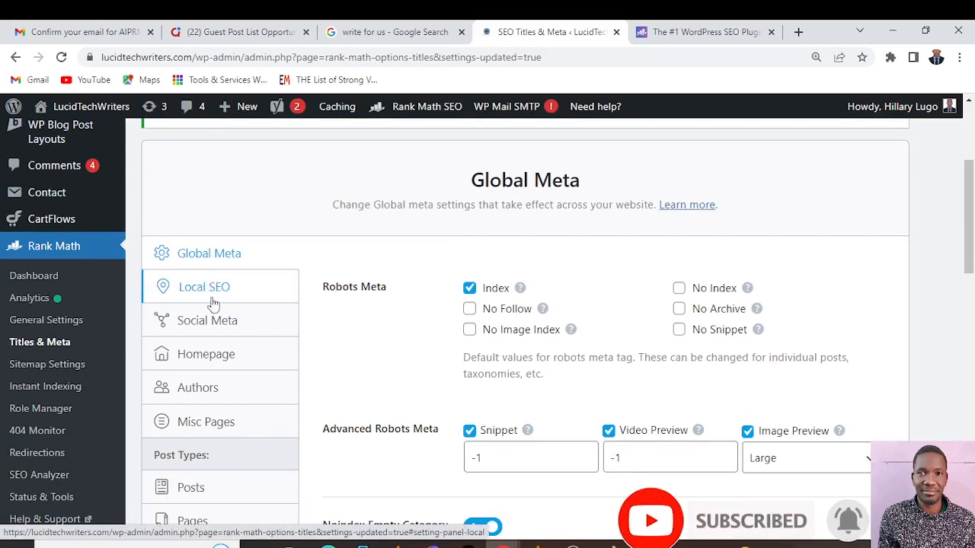
pyautogui.click(220, 326)
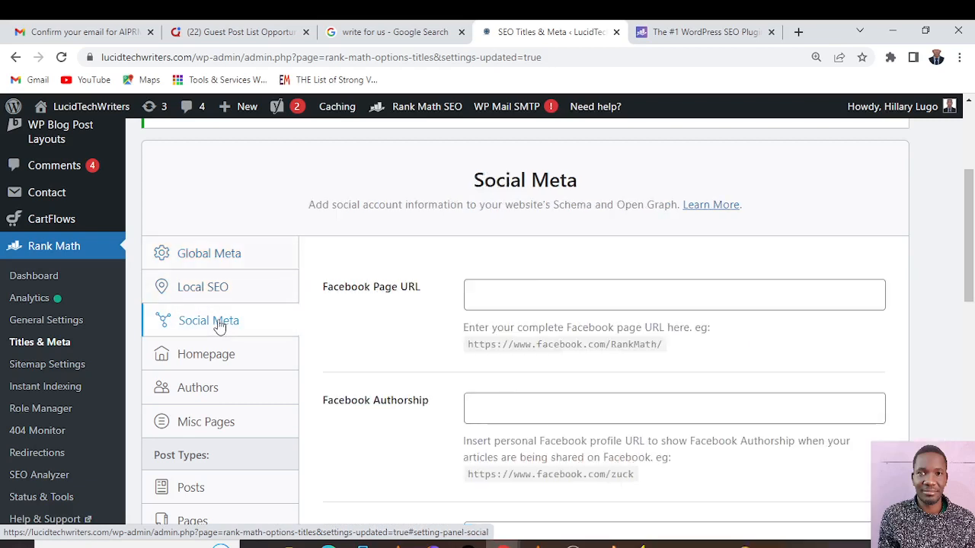
pyautogui.click(488, 290)
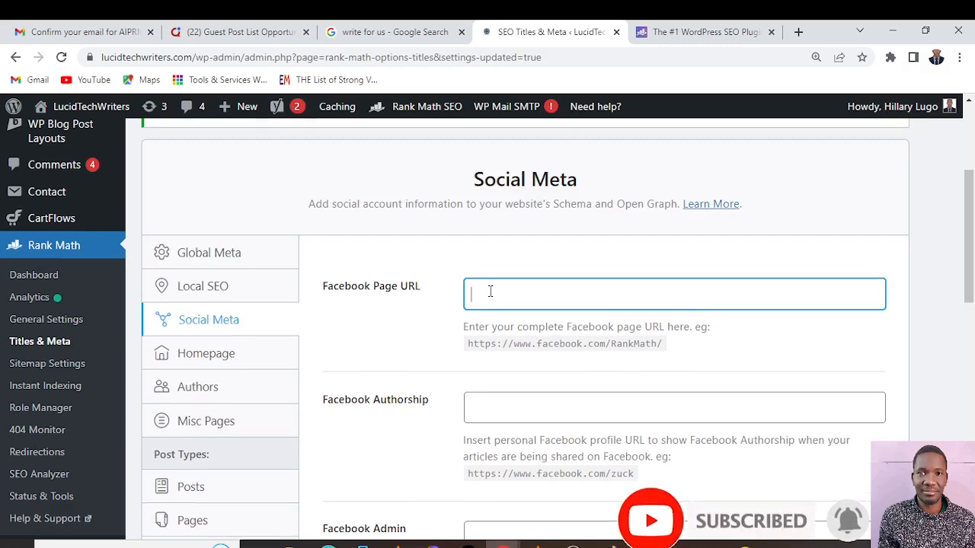
pyautogui.scroll(-4, 490, 291)
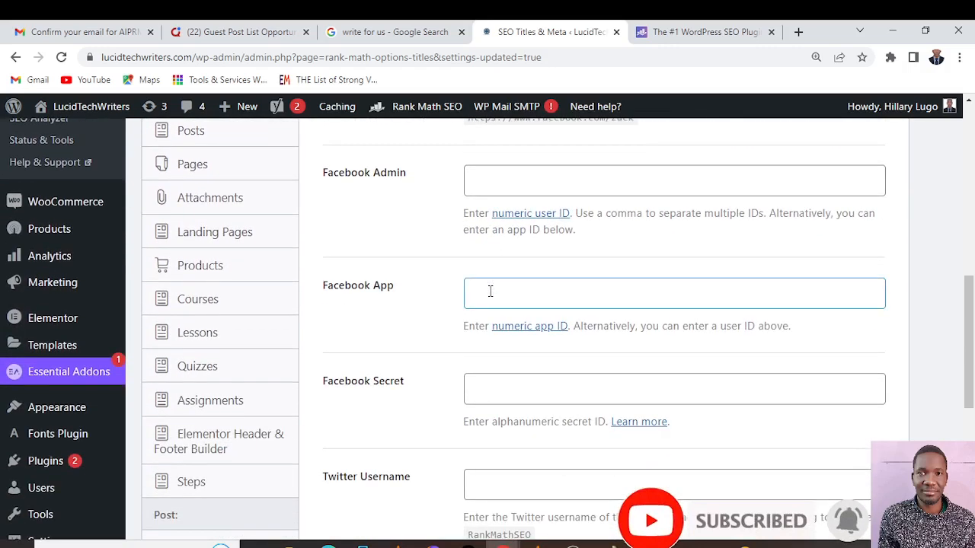
pyautogui.scroll(-2, 490, 291)
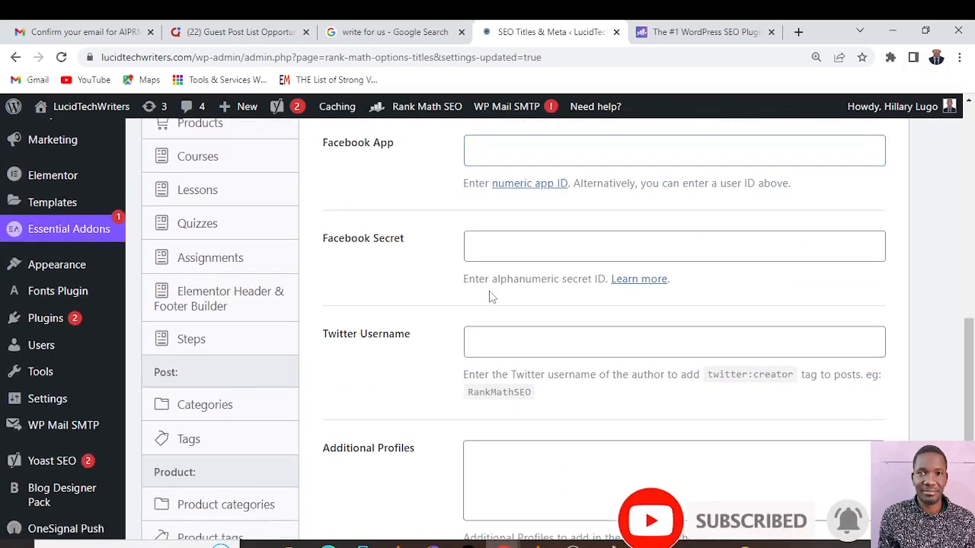
pyautogui.click(471, 246)
pyautogui.click(507, 341)
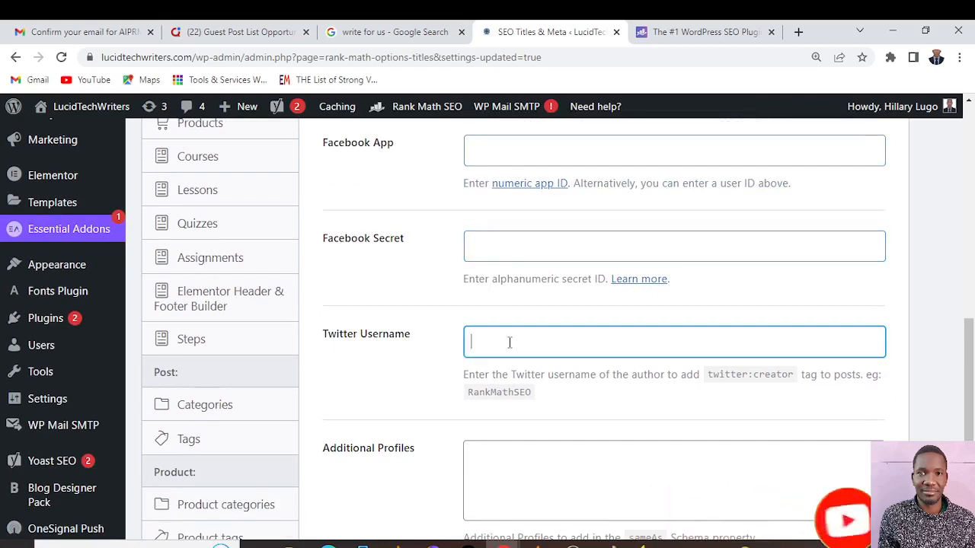
pyautogui.scroll(-3, 512, 349)
pyautogui.scroll(4, 511, 349)
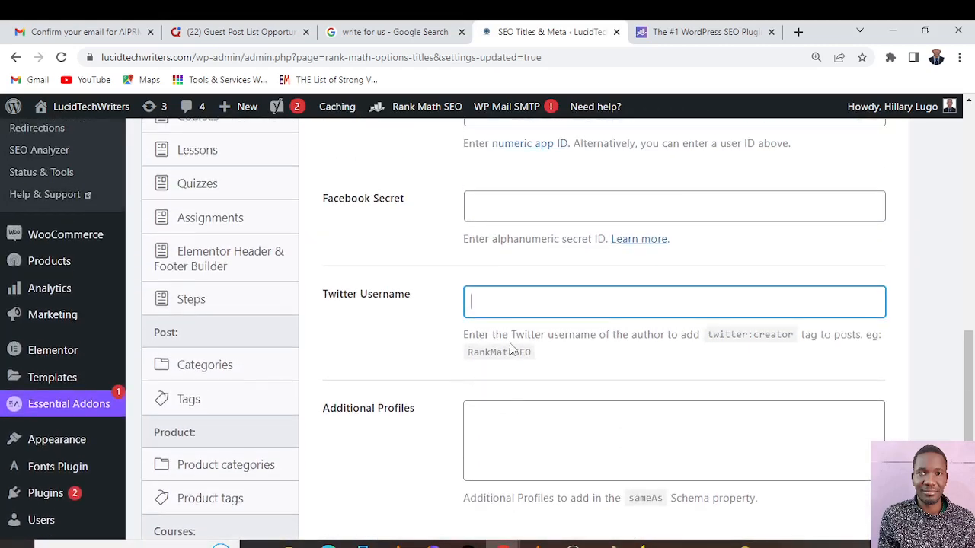
pyautogui.scroll(6, 512, 348)
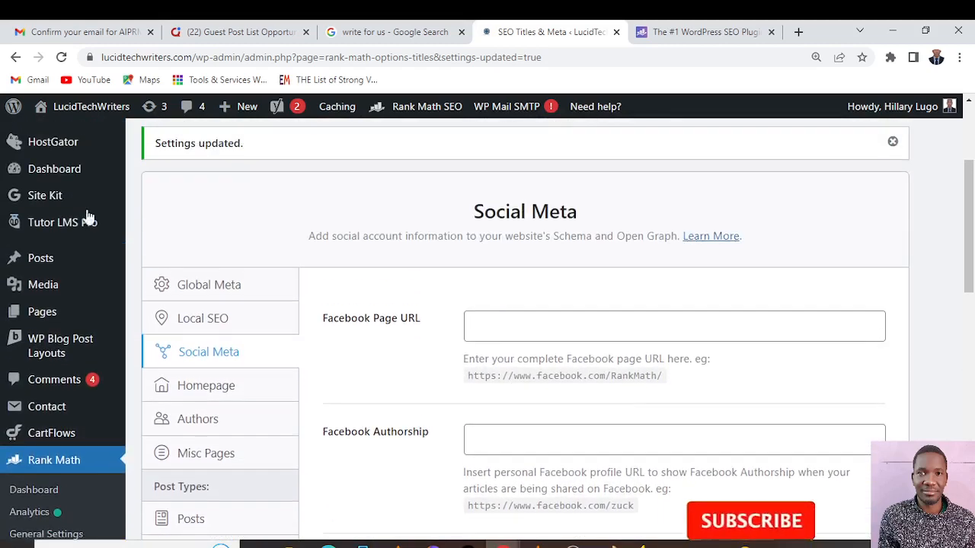
# Look through the Homepage and Authors settings, including Author Archives, Author Base and Author Robots Meta
pyautogui.click(220, 396)
pyautogui.click(204, 422)
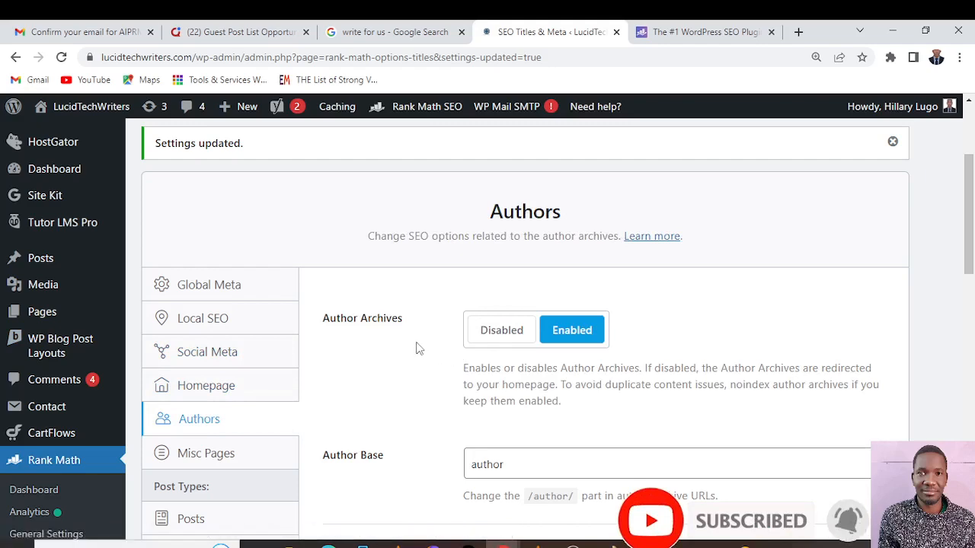
pyautogui.scroll(-3, 418, 348)
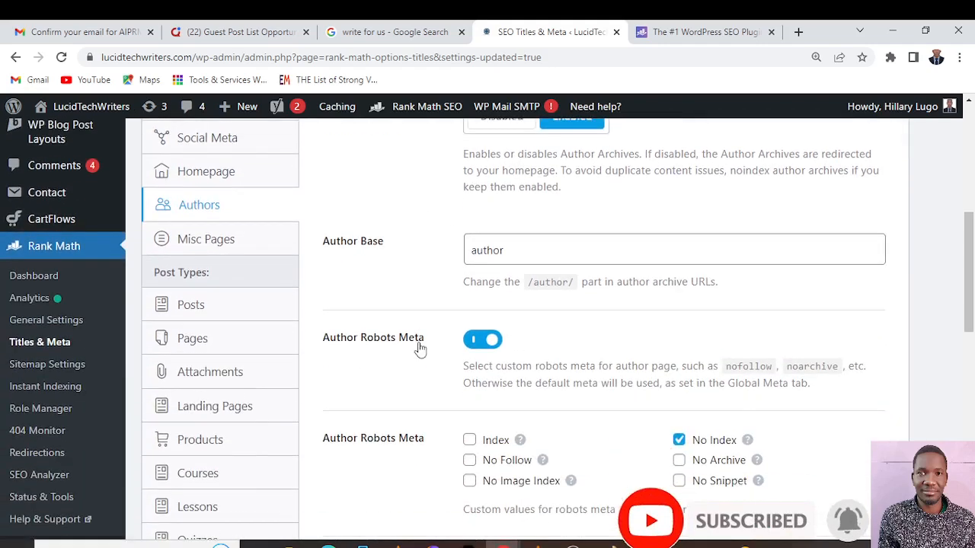
pyautogui.scroll(1, 417, 348)
# In the Posts settings, remove the %page% variable from the Single Post Title, leaving %title% %sep% %sitename%
pyautogui.click(192, 378)
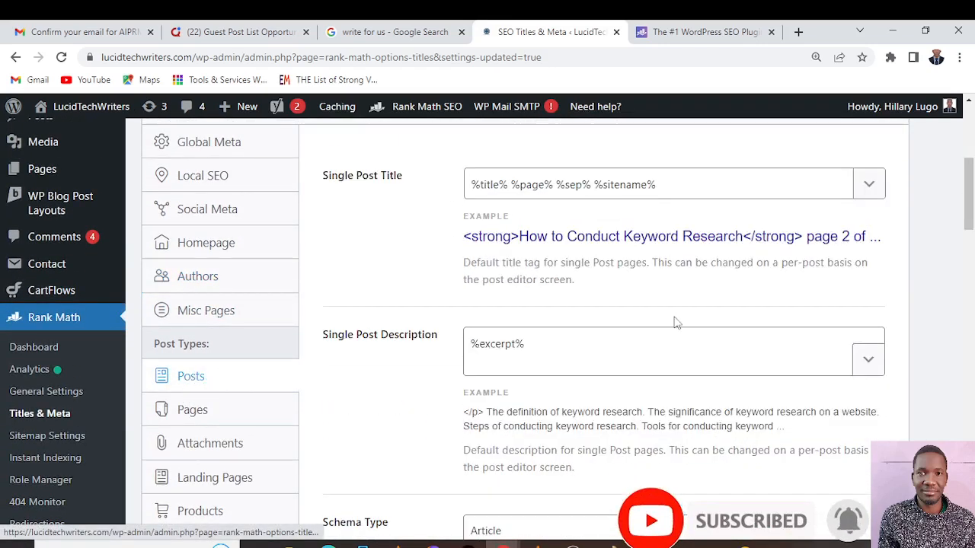
pyautogui.scroll(1, 735, 320)
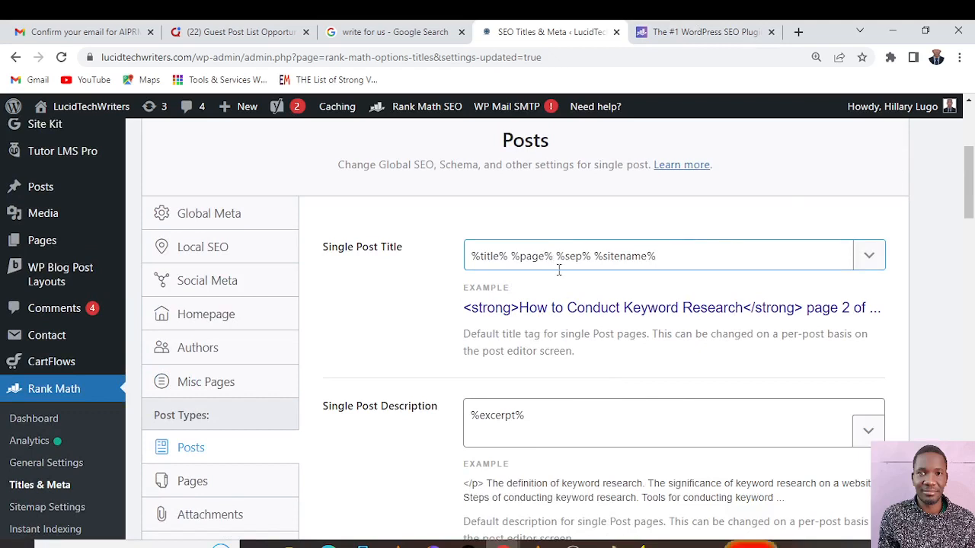
pyautogui.click(503, 253)
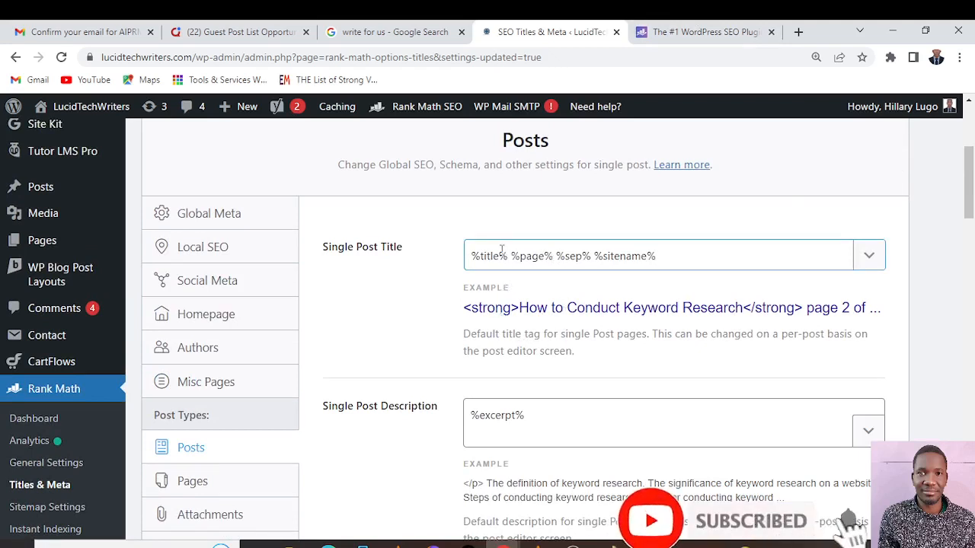
pyautogui.click(553, 254)
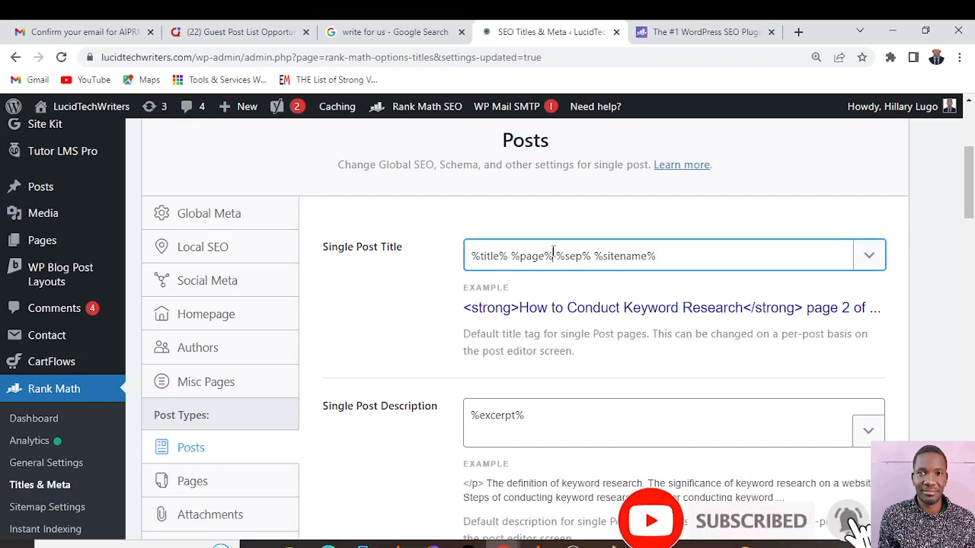
pyautogui.press('BackSpace')
pyautogui.press('BackSpace')
pyautogui.press('BackSpace')
pyautogui.press('BackSpace')
pyautogui.press('BackSpace')
pyautogui.press('BackSpace')
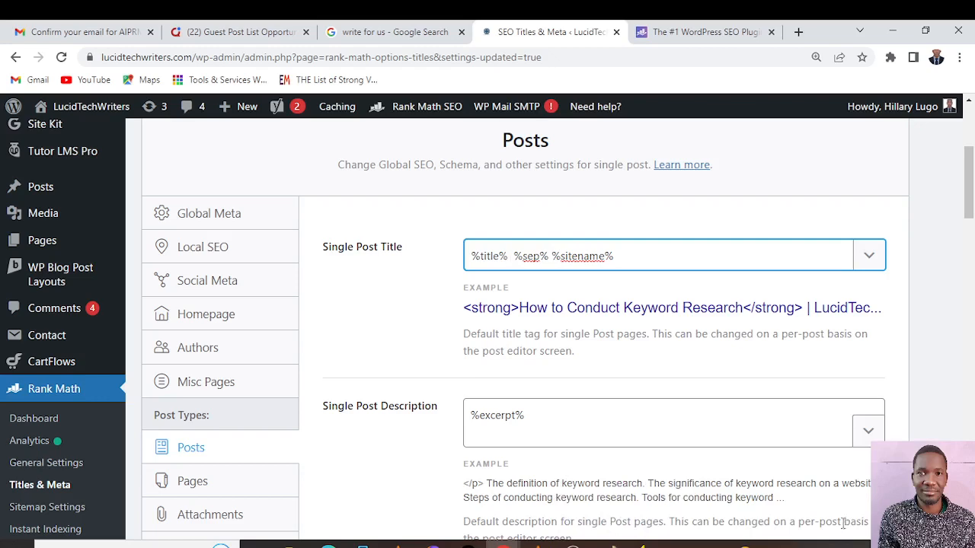
# Review the schema, article type and robots options for posts, and set Link Suggestion Titles to Focus Keywords
pyautogui.scroll(-3, 619, 339)
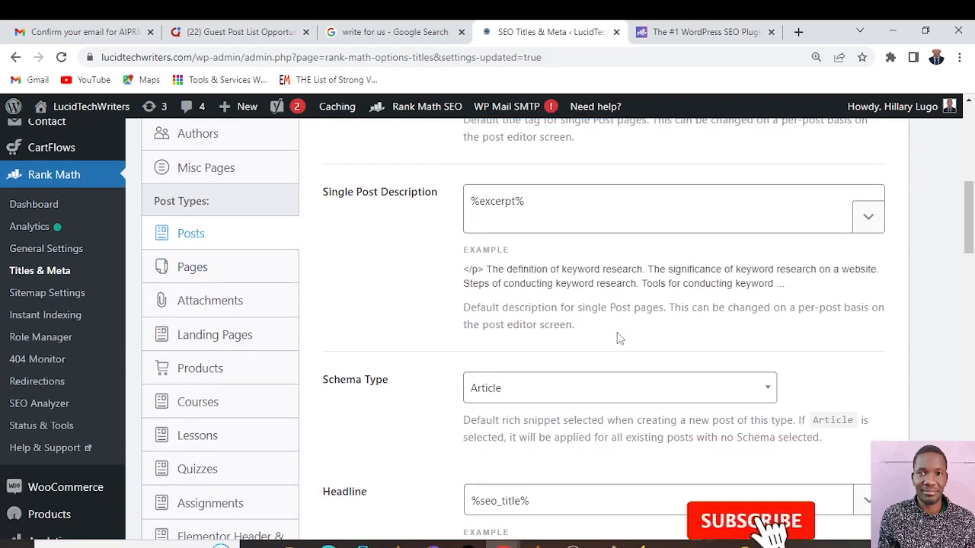
pyautogui.scroll(-3, 619, 339)
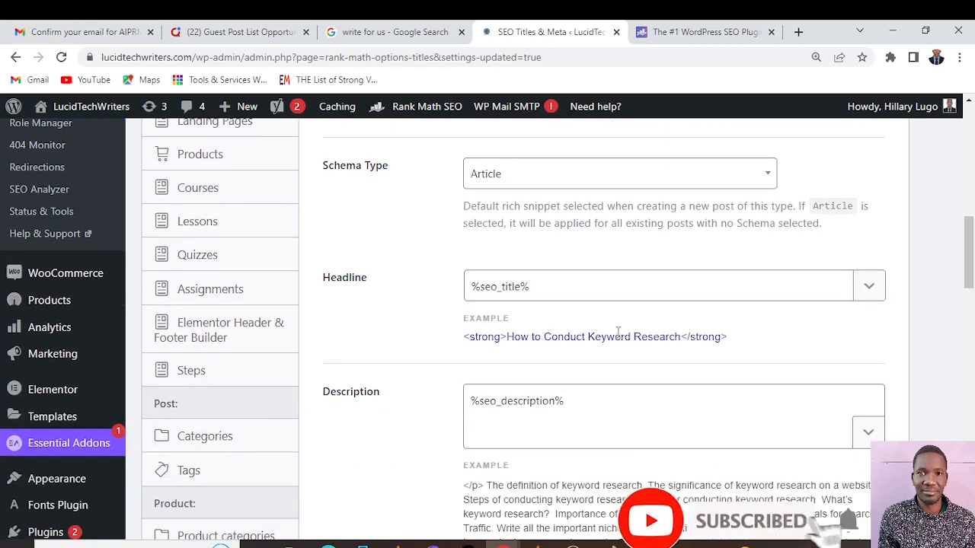
pyautogui.scroll(-4, 619, 335)
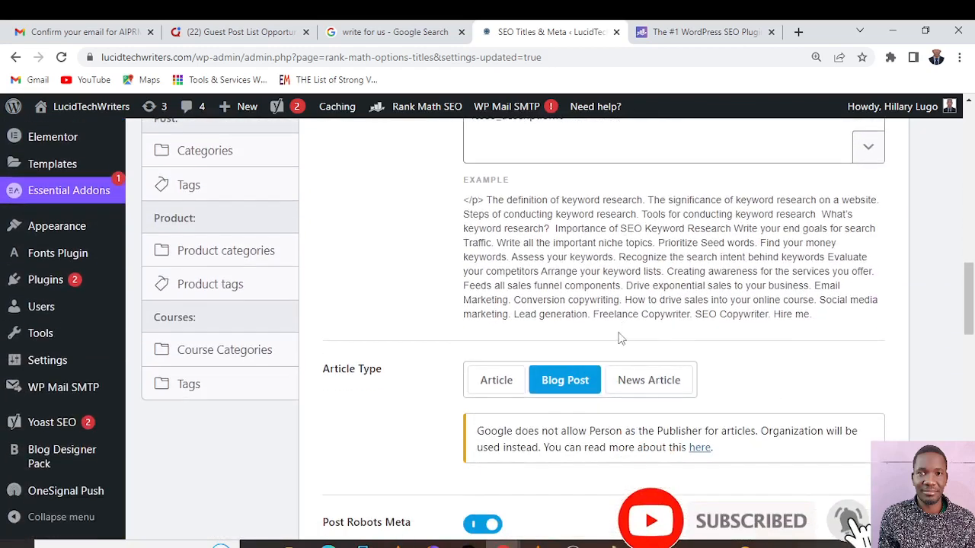
pyautogui.scroll(-4, 620, 338)
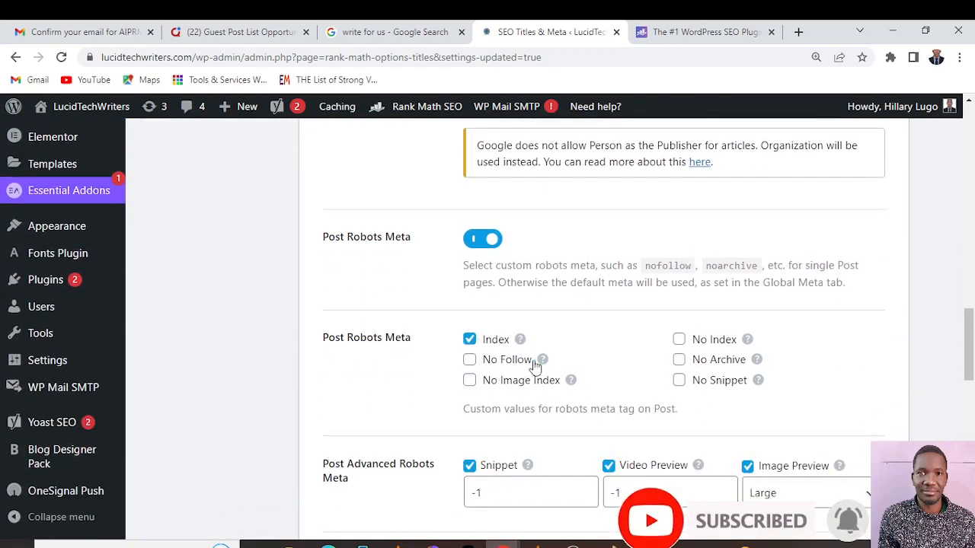
pyautogui.scroll(-3, 627, 437)
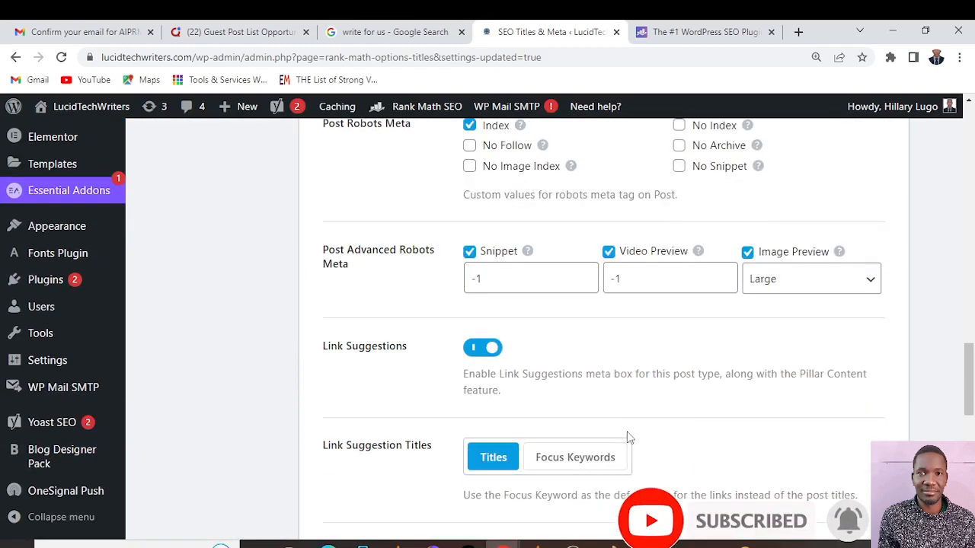
pyautogui.scroll(-3, 628, 437)
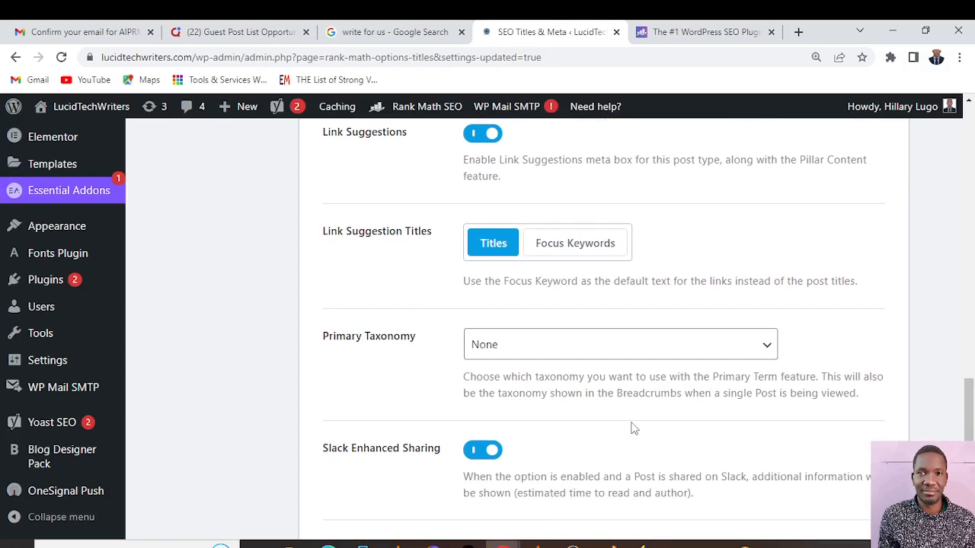
pyautogui.scroll(1, 631, 429)
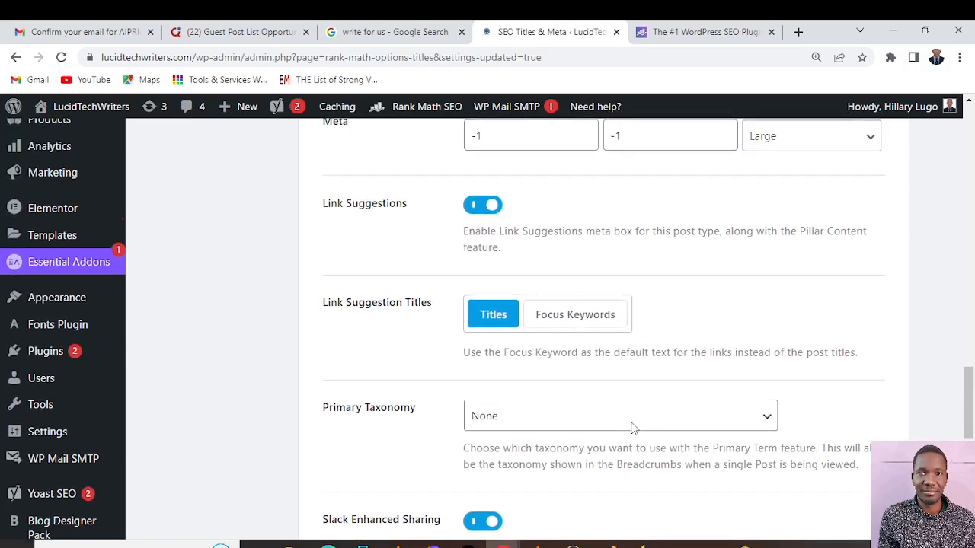
pyautogui.click(577, 318)
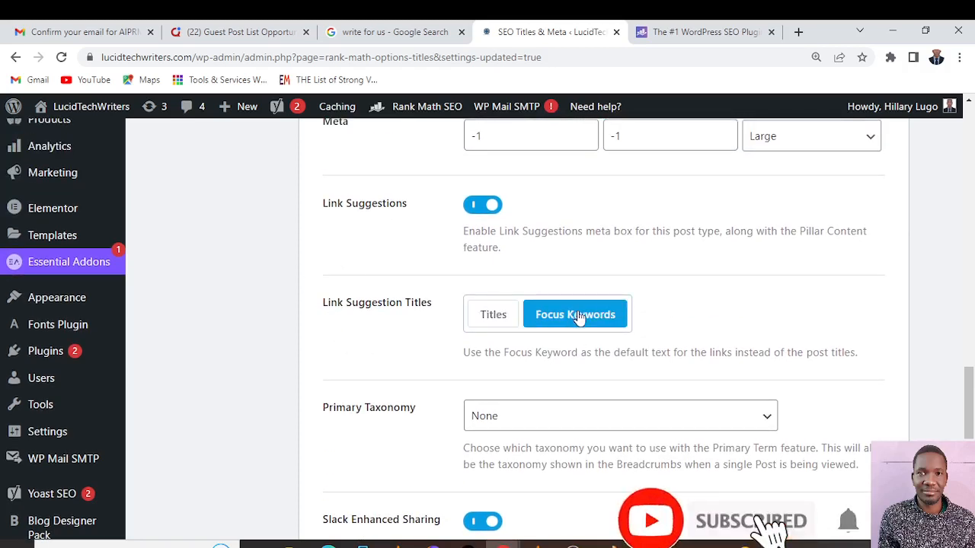
# Check the Primary Taxonomy, Bulk Editing and Custom Fields options for posts, and save the Posts settings
pyautogui.scroll(-1, 665, 427)
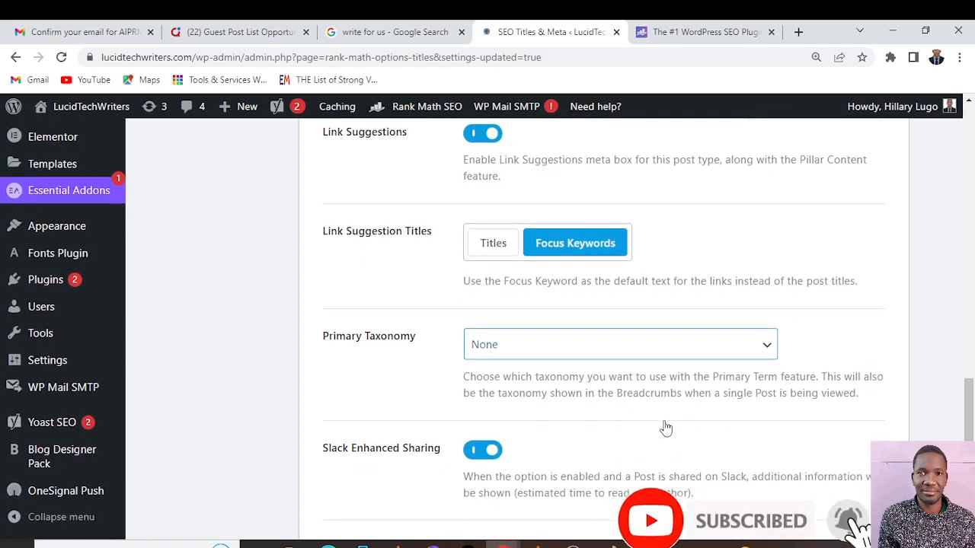
pyautogui.click(767, 348)
pyautogui.click(768, 347)
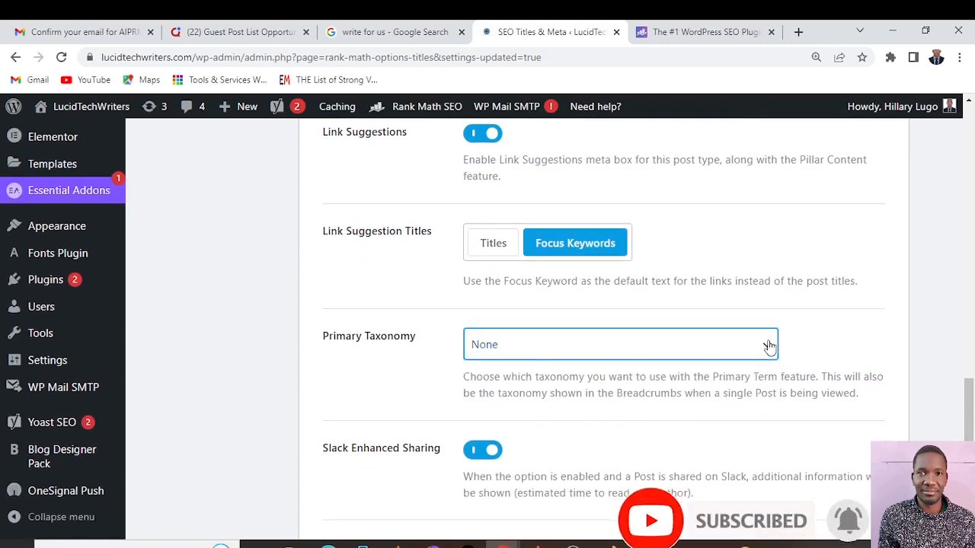
pyautogui.scroll(-4, 768, 343)
pyautogui.scroll(-1, 770, 346)
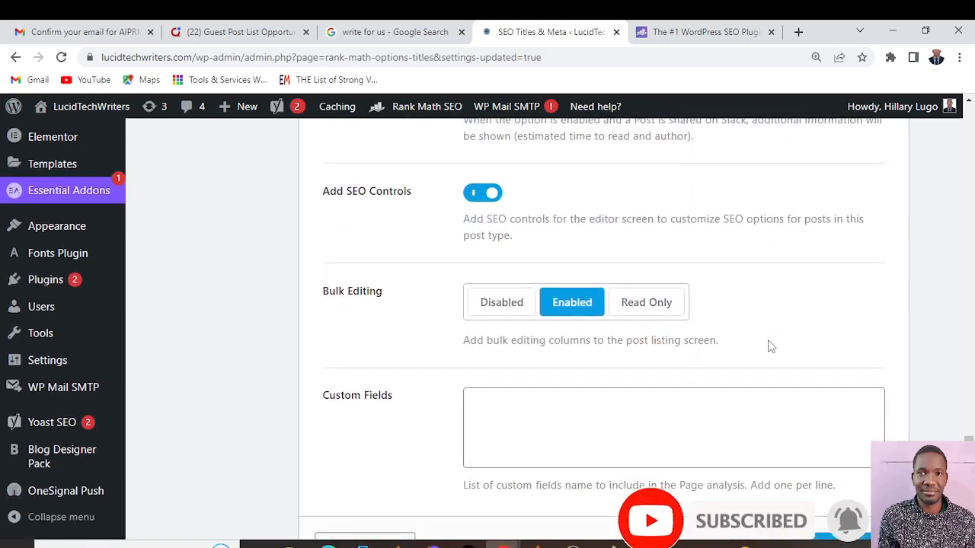
pyautogui.scroll(-2, 769, 346)
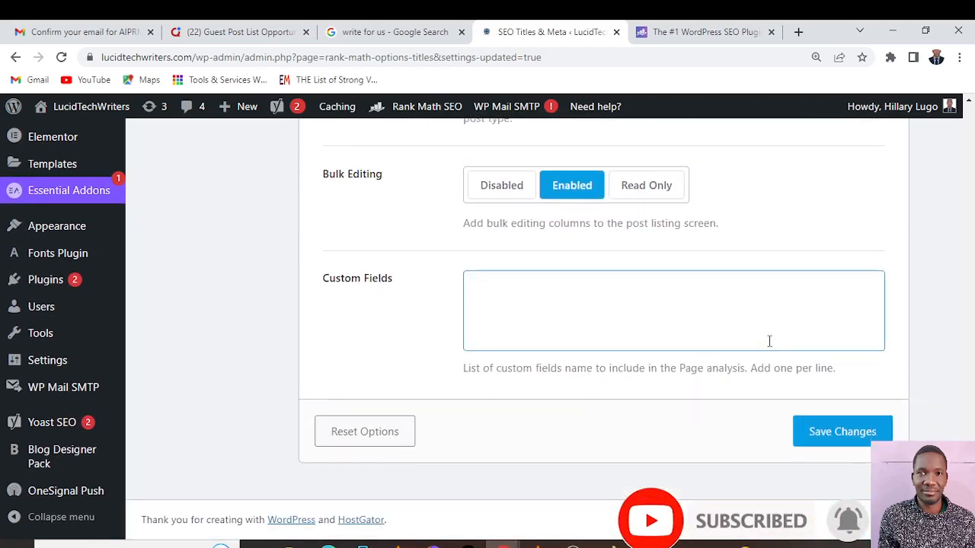
pyautogui.click(825, 438)
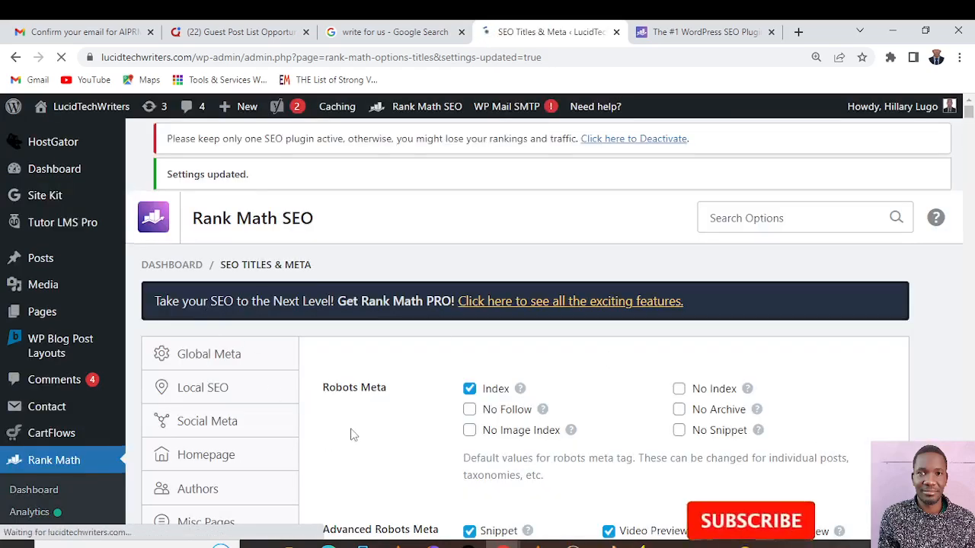
# Open the Pages settings under Post Types and review the Single Page Title, description, schema type and headline options
pyautogui.scroll(-2, 353, 433)
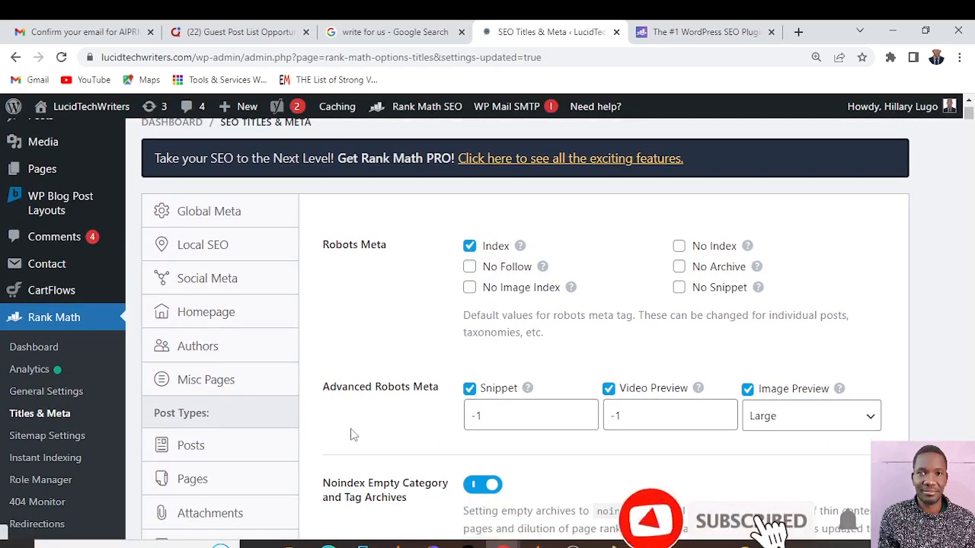
pyautogui.scroll(-1, 353, 434)
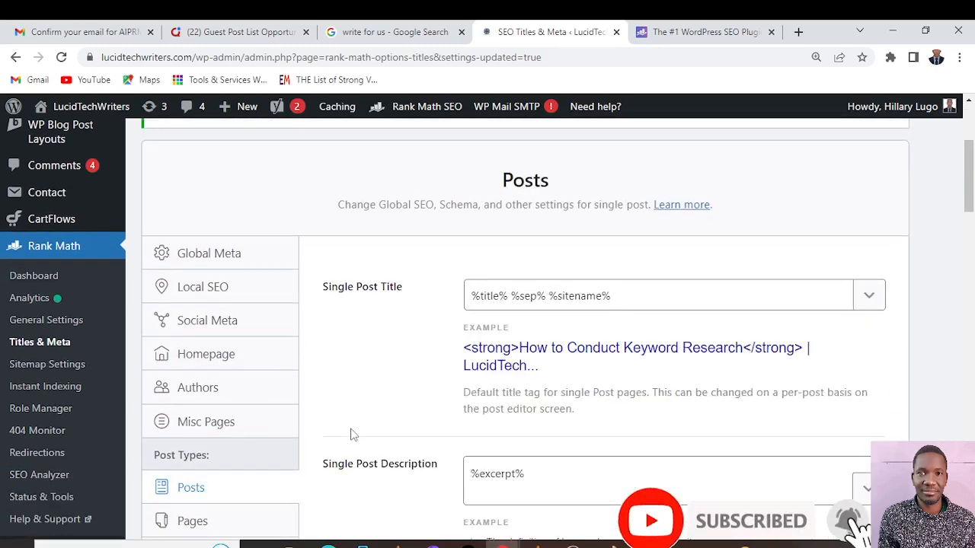
pyautogui.scroll(-2, 352, 434)
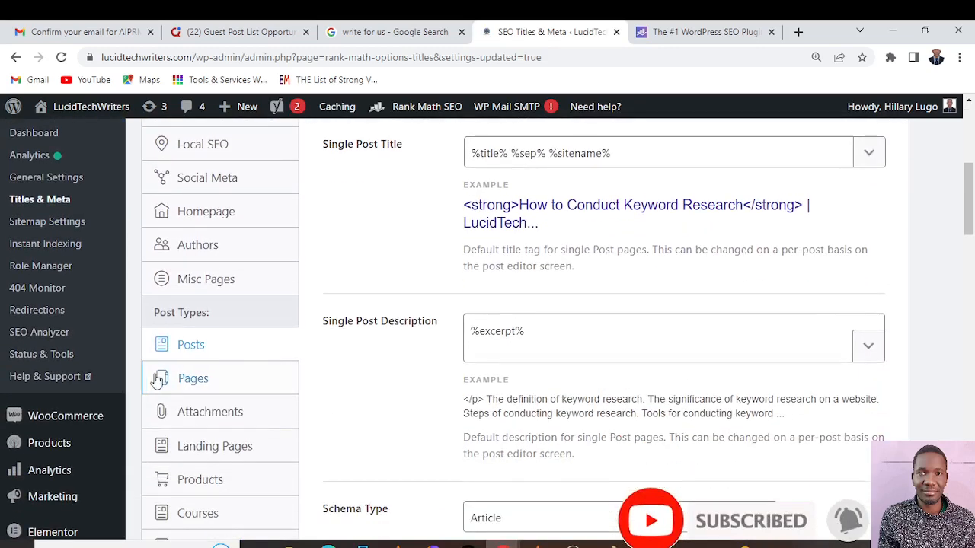
pyautogui.click(181, 381)
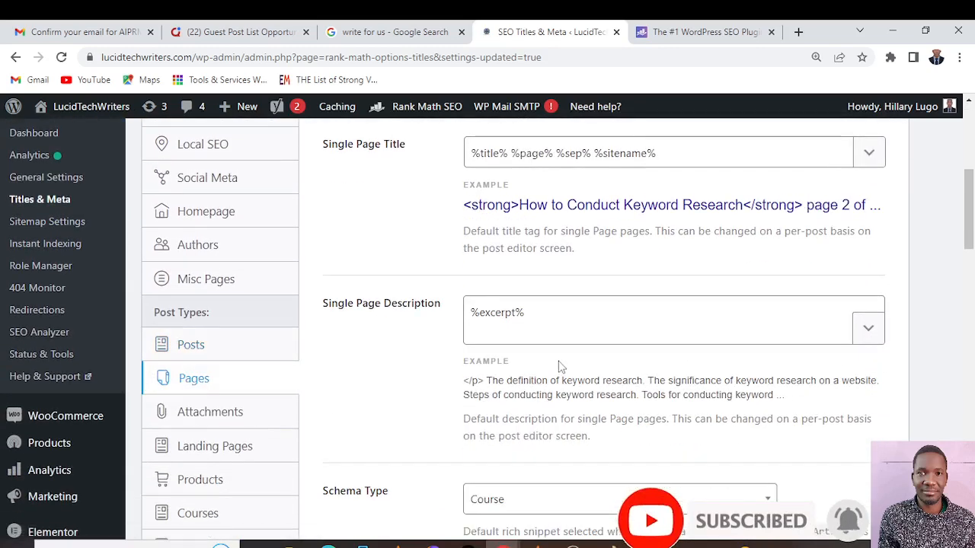
pyautogui.scroll(2, 558, 366)
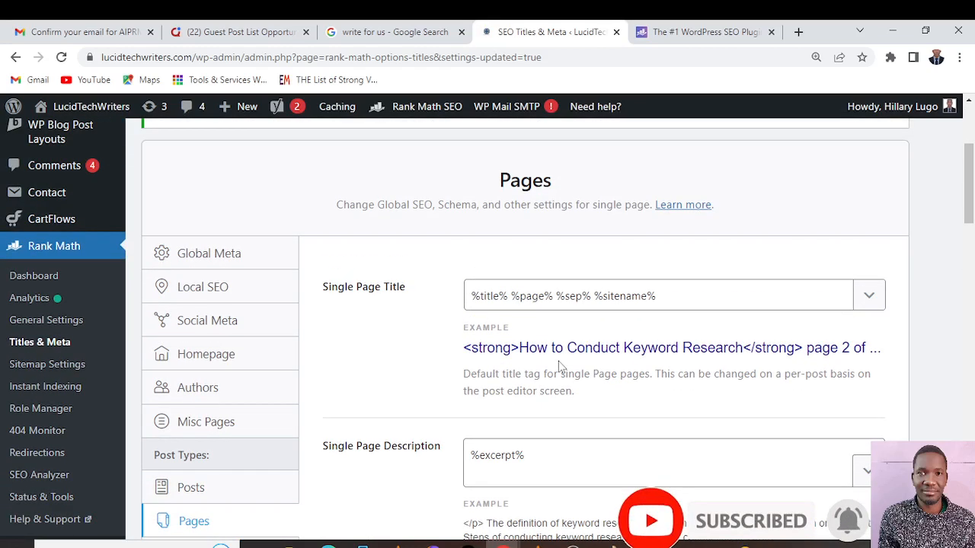
pyautogui.scroll(-1, 558, 367)
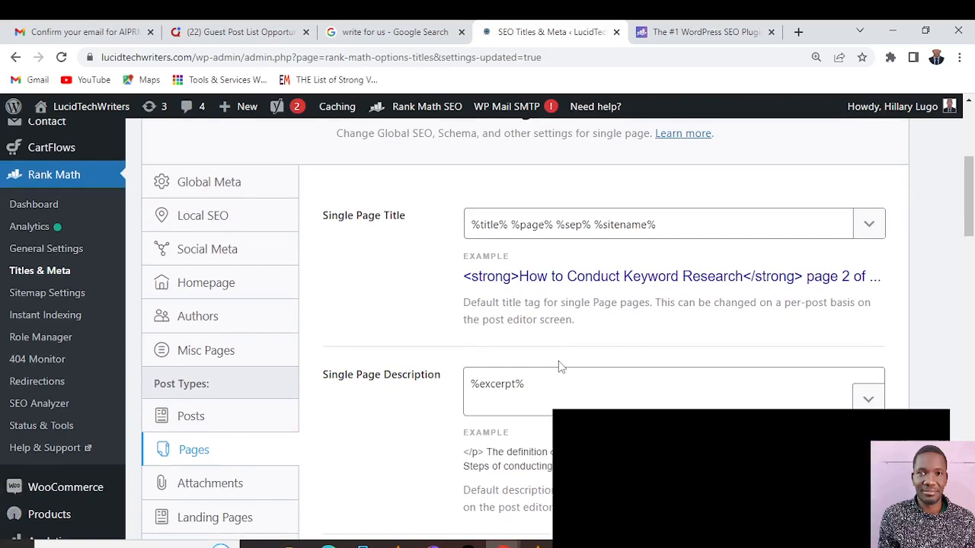
pyautogui.scroll(-5, 558, 366)
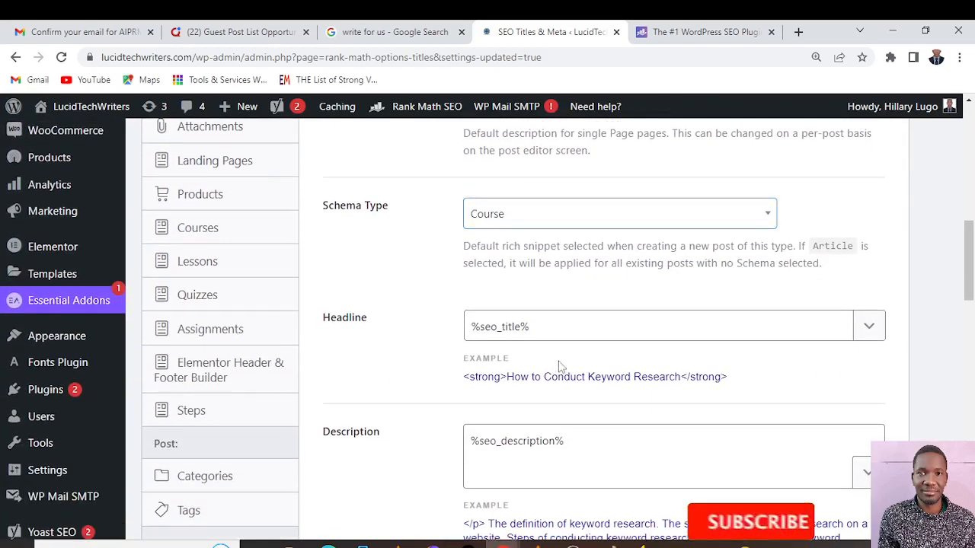
pyautogui.scroll(-3, 559, 368)
pyautogui.scroll(-1, 560, 362)
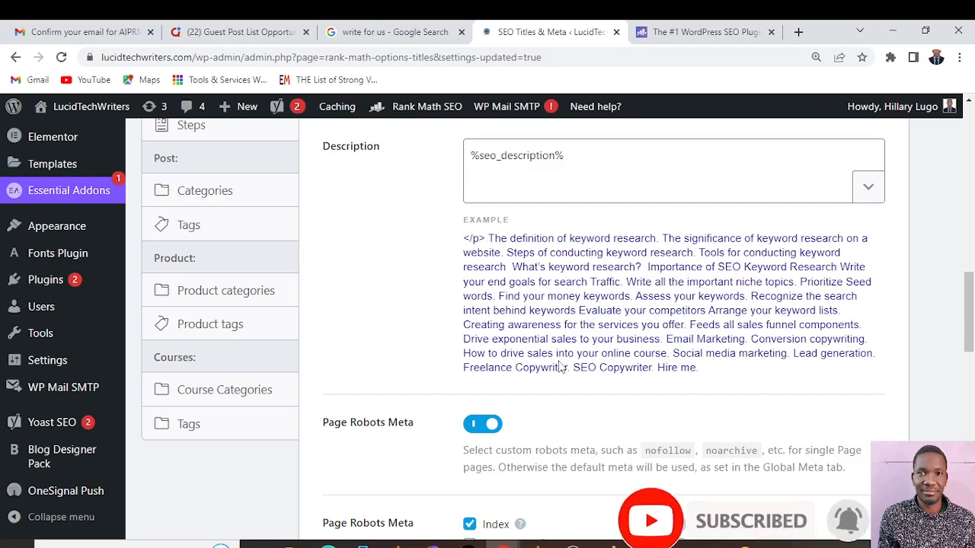
pyautogui.scroll(3, 560, 368)
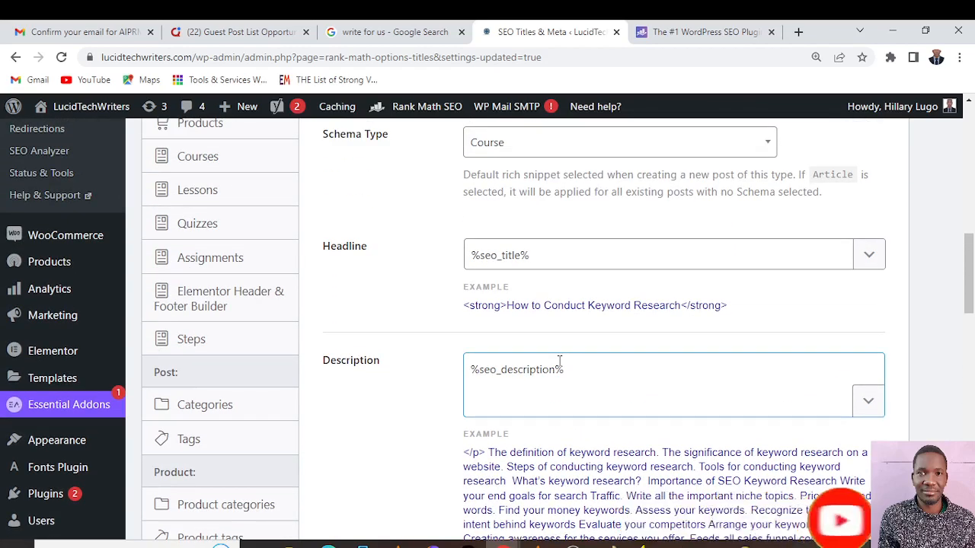
# Check the Page Robots Meta, Bulk Editing and Custom Fields options for pages, and save the Pages settings
pyautogui.scroll(-5, 560, 362)
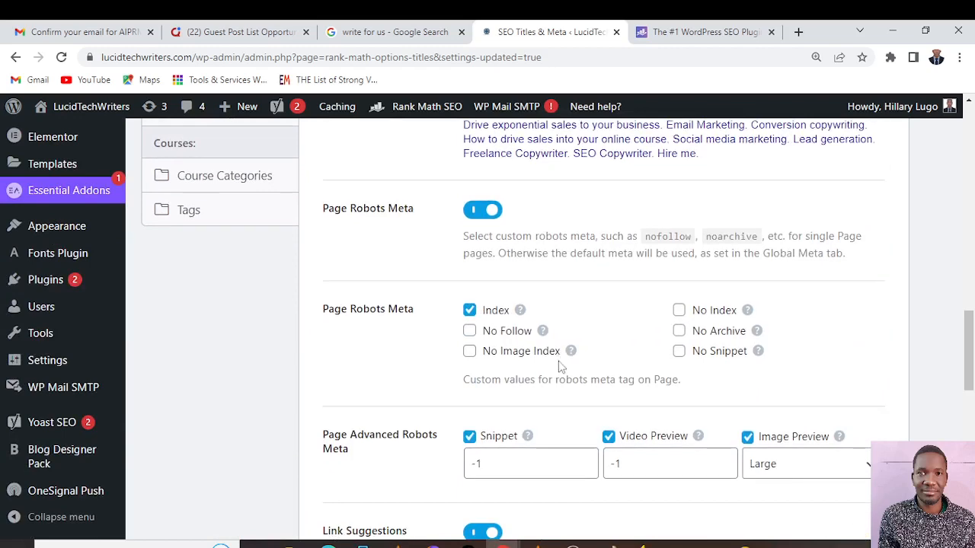
pyautogui.scroll(-6, 560, 362)
pyautogui.scroll(-3, 559, 367)
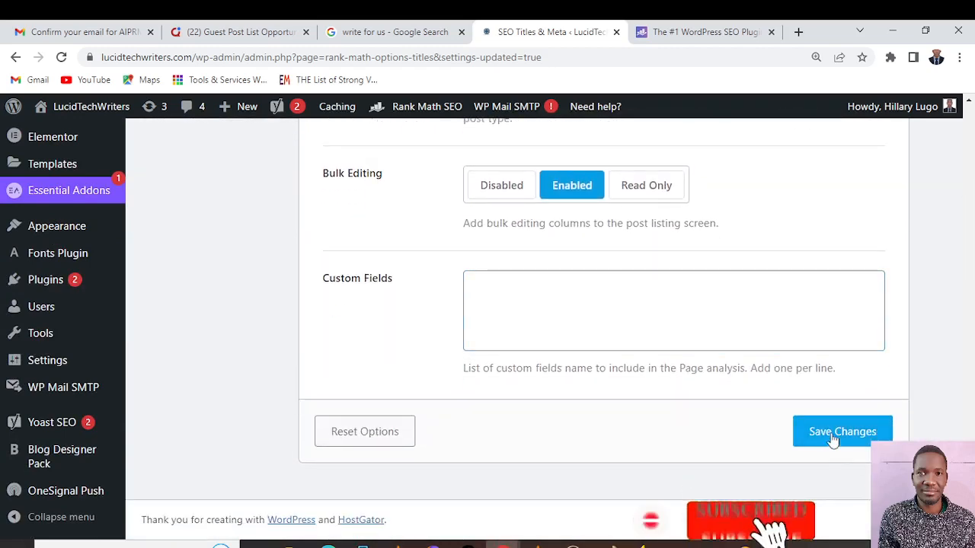
pyautogui.click(836, 434)
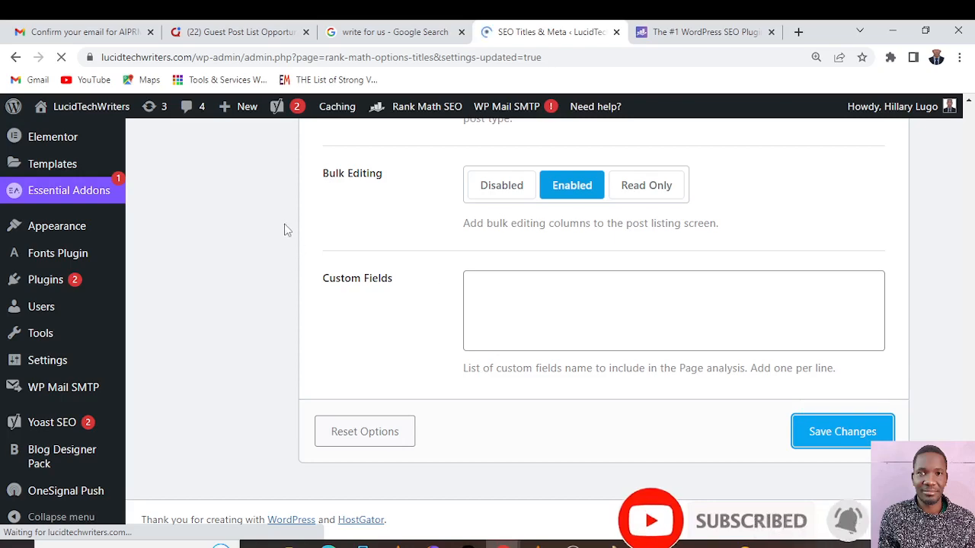
# Look through the Attachments and Landing Pages settings, including the landing page title, description, schema headline and robots options
pyautogui.scroll(-5, 286, 232)
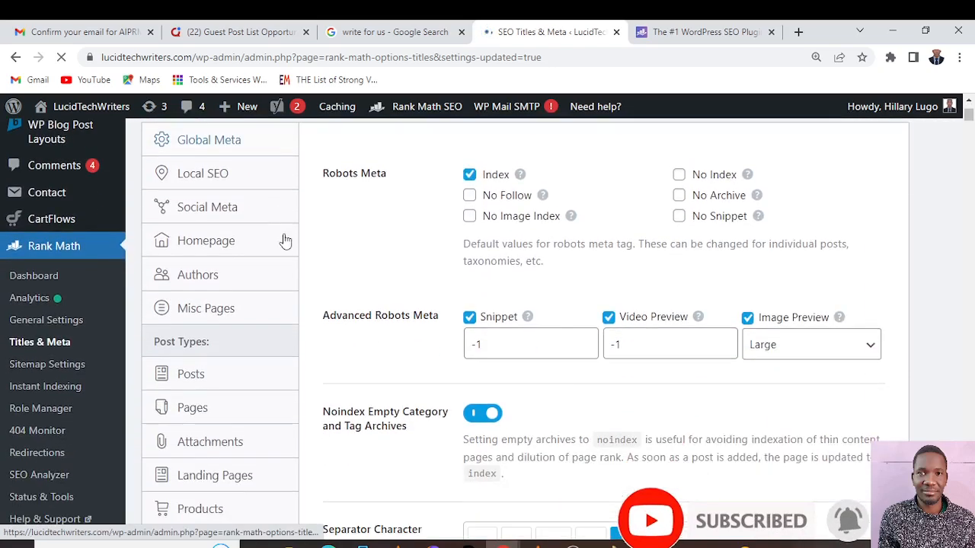
pyautogui.click(209, 299)
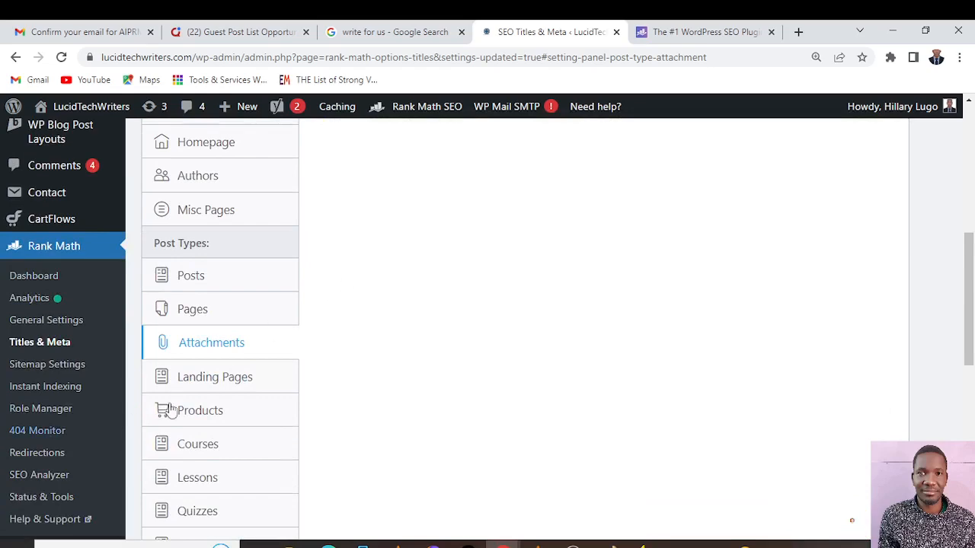
pyautogui.click(238, 381)
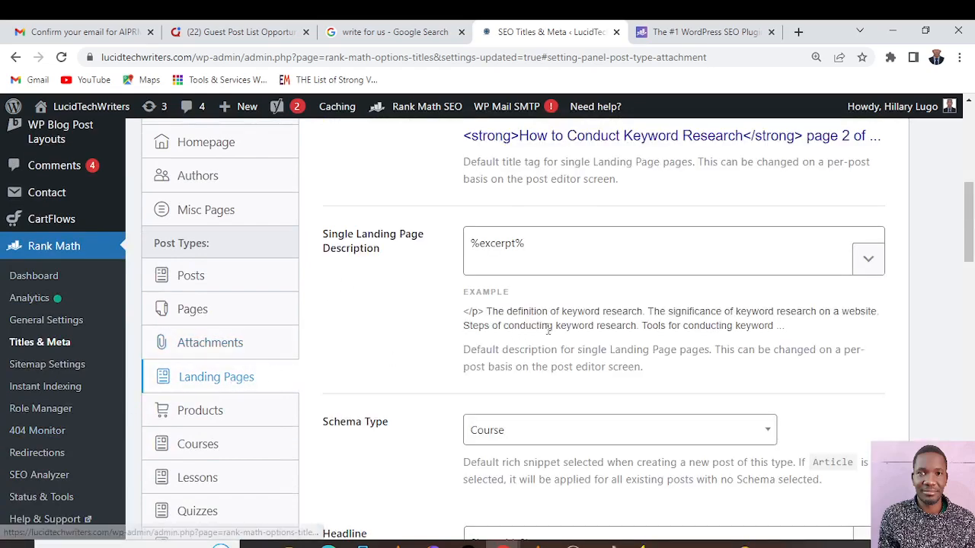
pyautogui.scroll(2, 561, 326)
pyautogui.scroll(1, 561, 326)
pyautogui.scroll(-1, 561, 326)
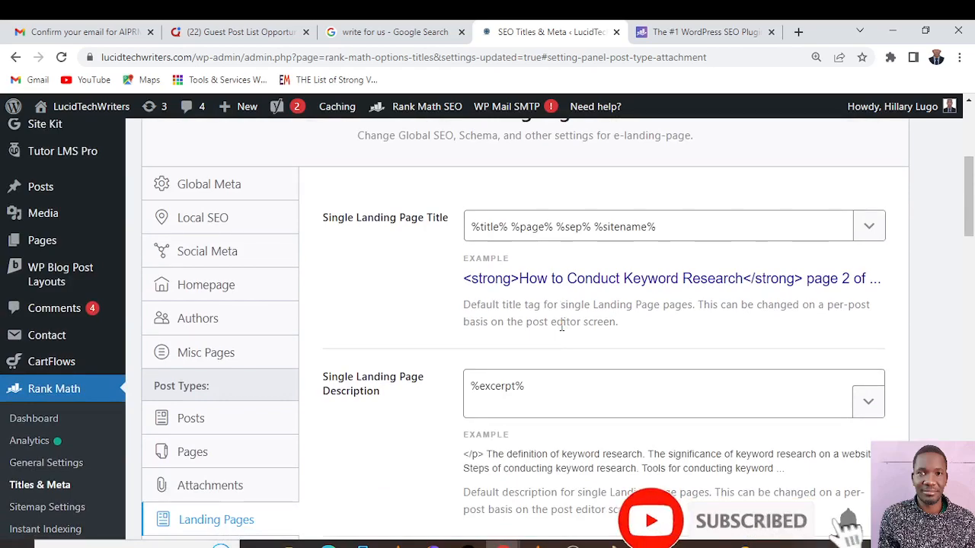
pyautogui.scroll(-5, 561, 326)
pyautogui.scroll(-3, 561, 326)
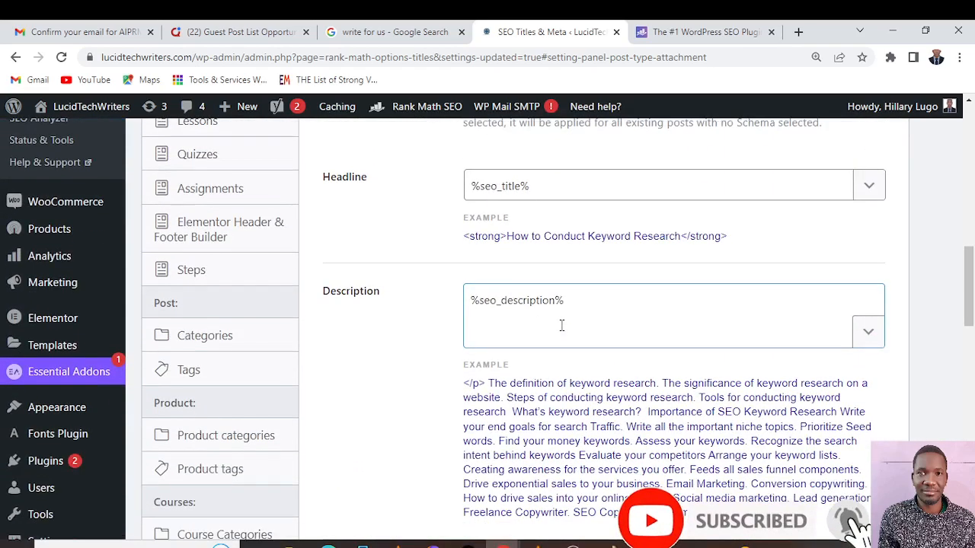
pyautogui.scroll(-3, 561, 326)
pyautogui.scroll(2, 562, 326)
pyautogui.scroll(-1, 409, 353)
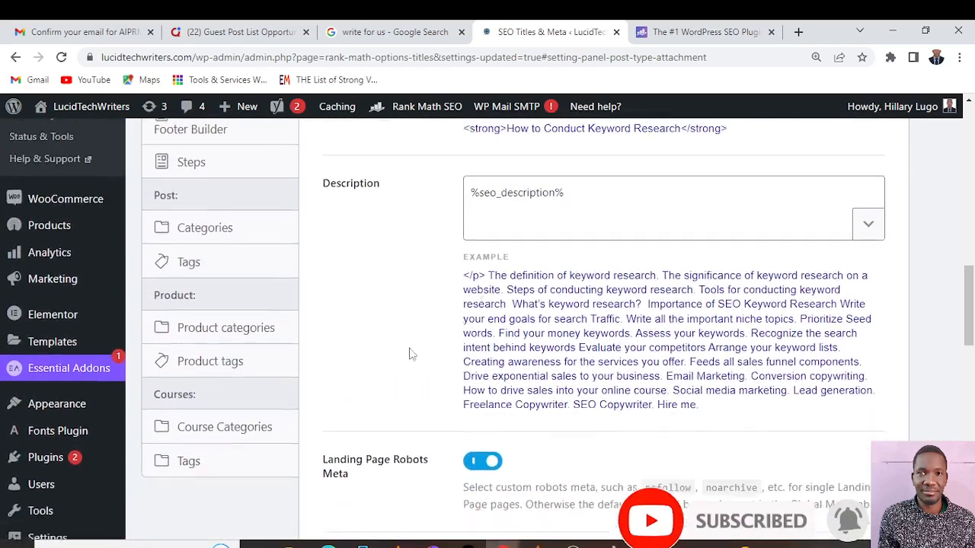
pyautogui.scroll(3, 208, 372)
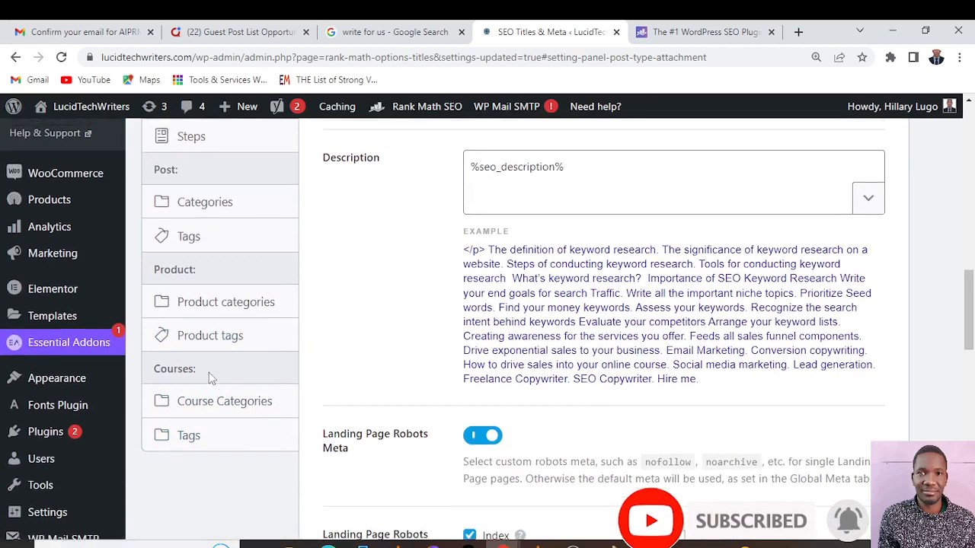
# Open the Products settings and review the Single Product Title and Description and the Product Archive Title and Description
pyautogui.scroll(1, 209, 372)
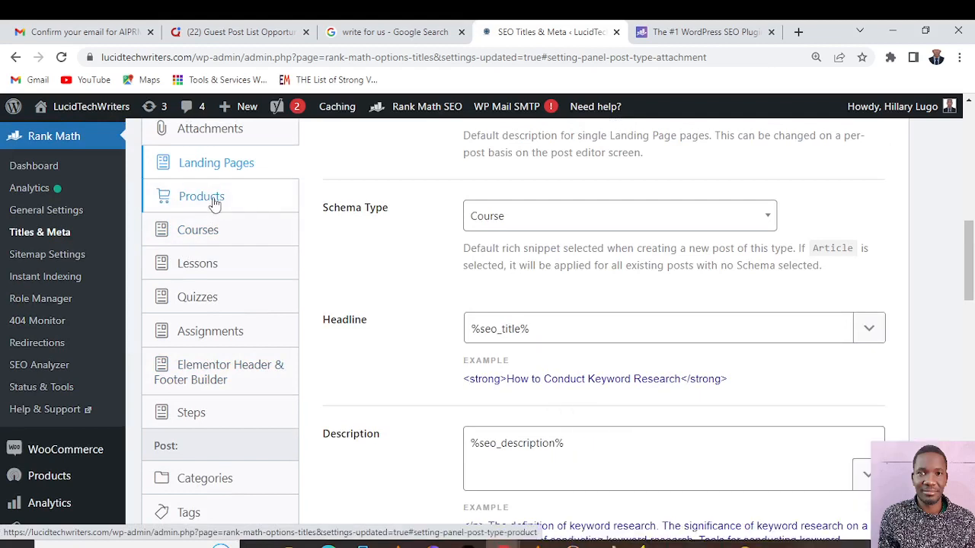
pyautogui.click(215, 202)
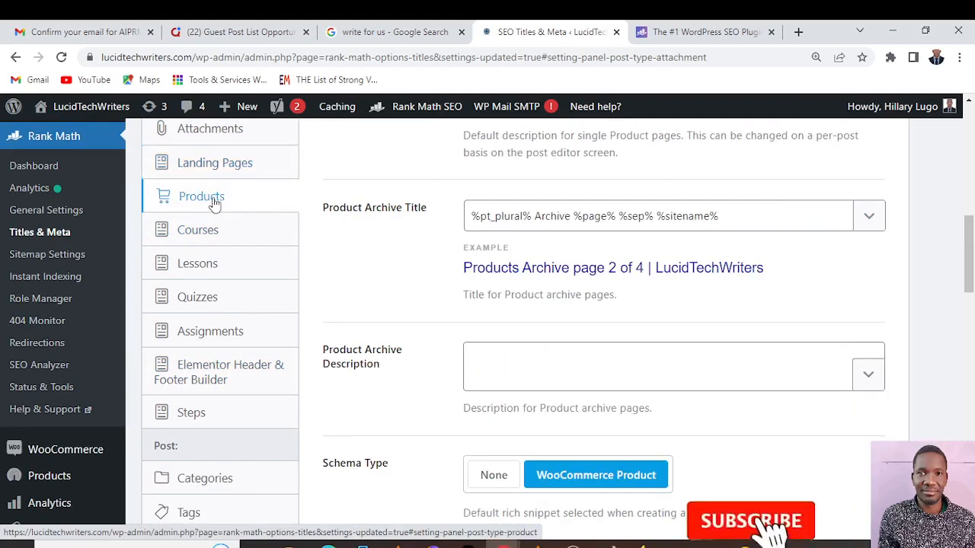
pyautogui.scroll(4, 495, 268)
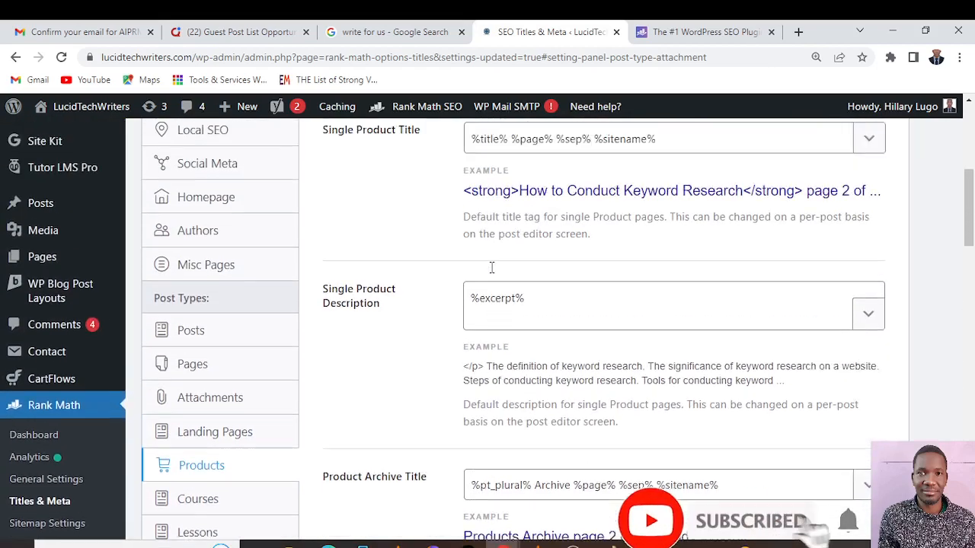
pyautogui.scroll(2, 492, 272)
pyautogui.scroll(-3, 491, 273)
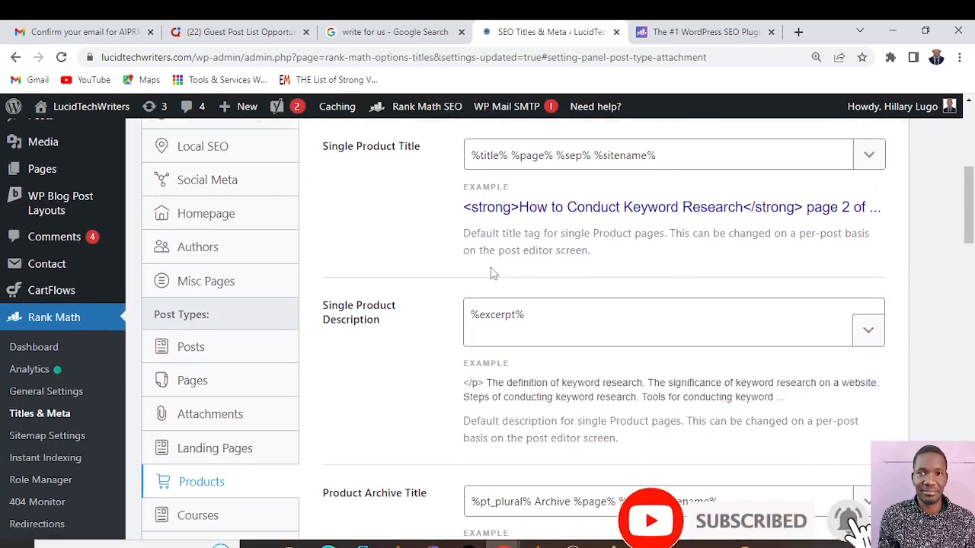
pyautogui.scroll(-4, 492, 272)
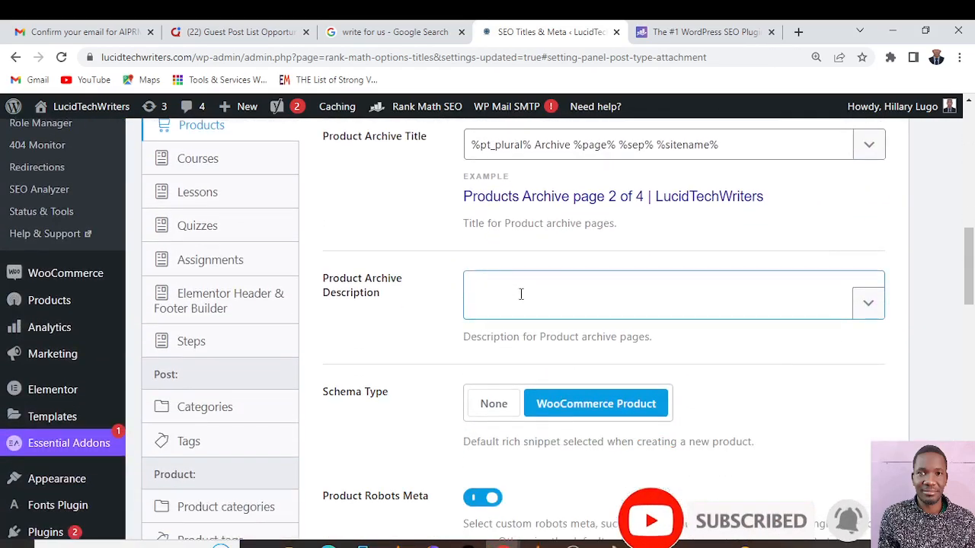
pyautogui.click(521, 292)
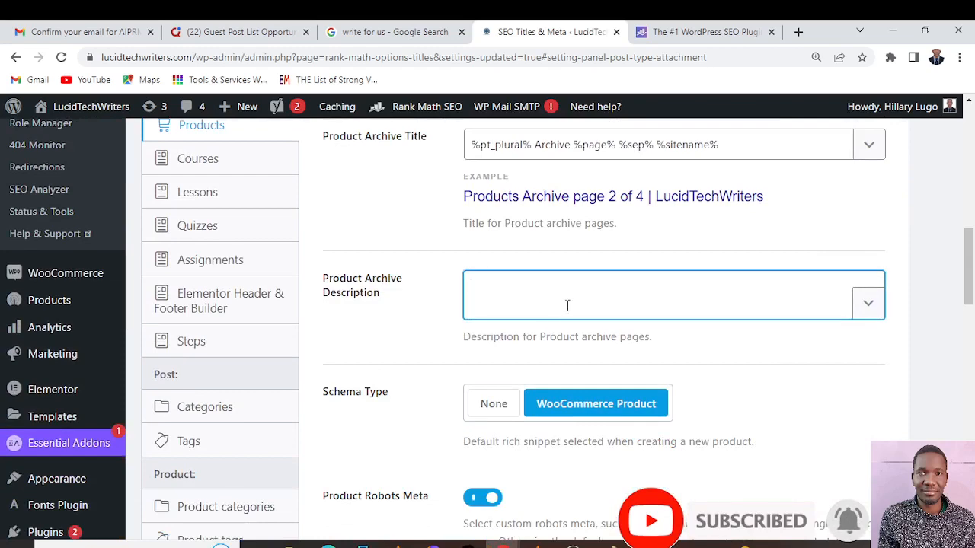
# Examine the product schema type, robots meta, Primary Taxonomy, Thumbnail for Facebook, Bulk Editing and Custom Fields options
pyautogui.scroll(-5, 568, 305)
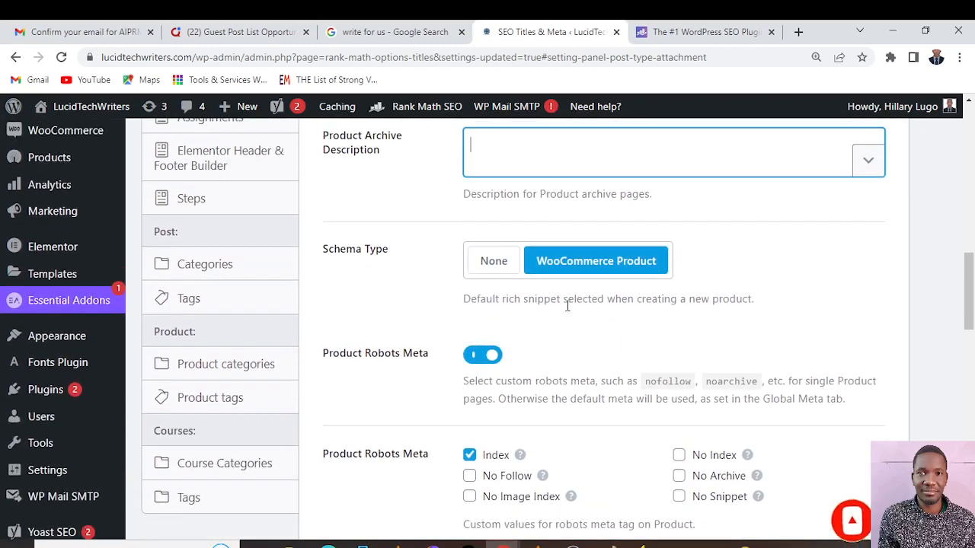
pyautogui.scroll(-6, 568, 309)
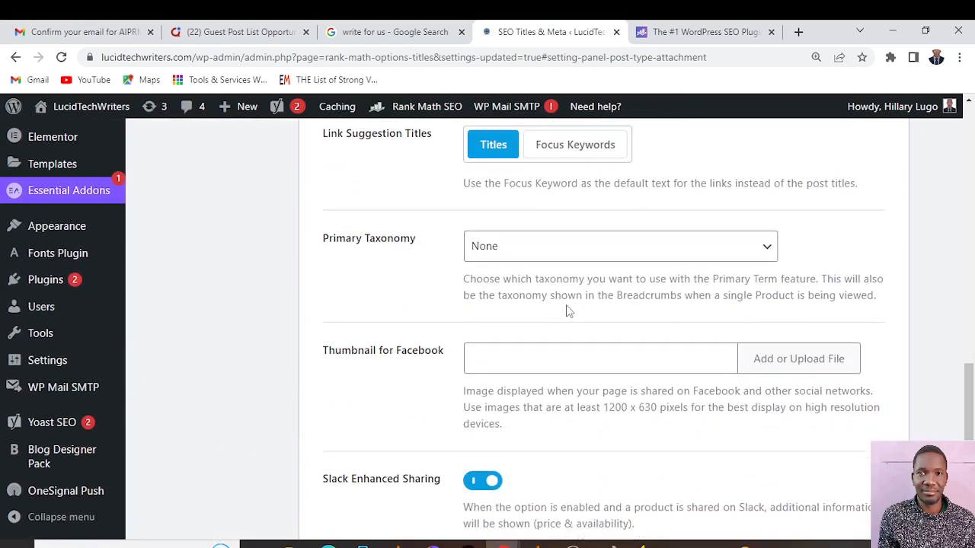
pyautogui.click(501, 288)
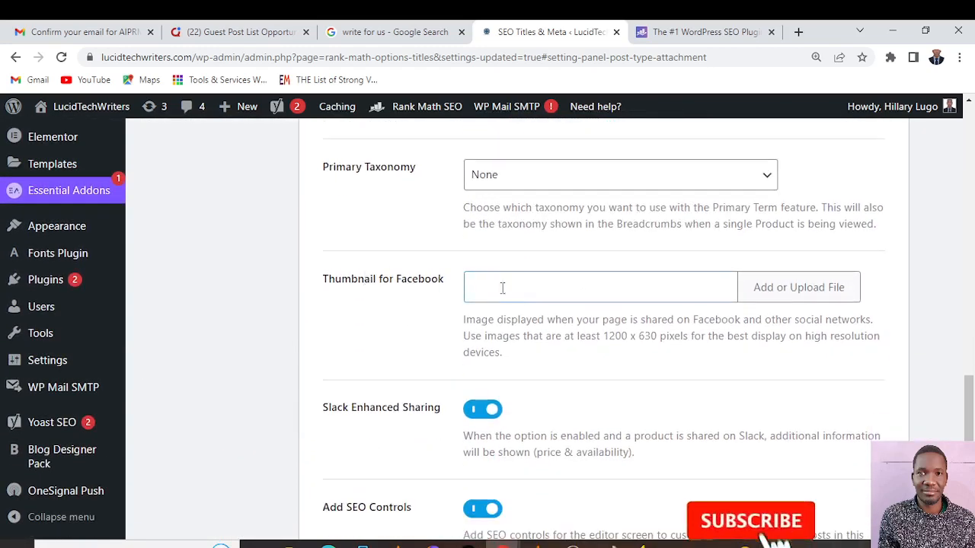
pyautogui.scroll(-6, 495, 300)
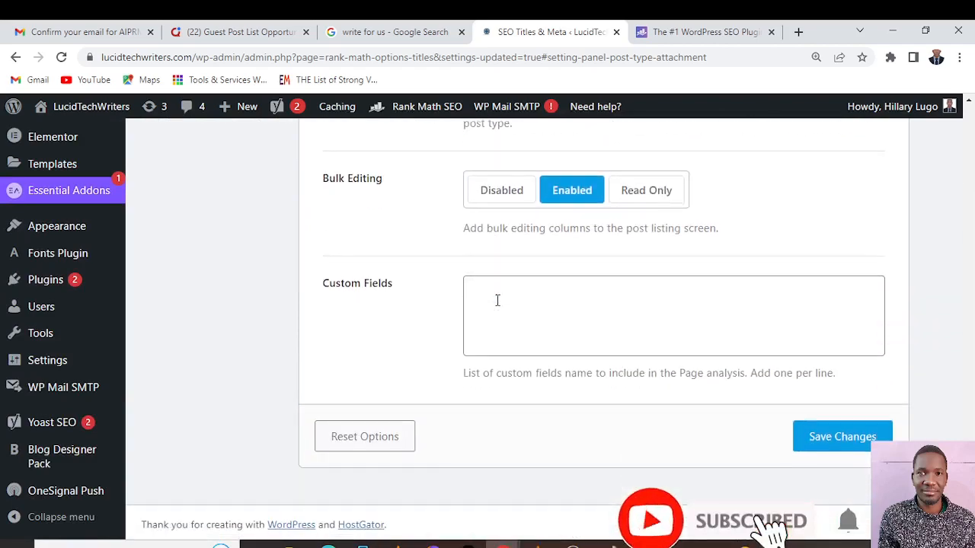
pyautogui.scroll(3, 497, 300)
pyautogui.scroll(13, 497, 300)
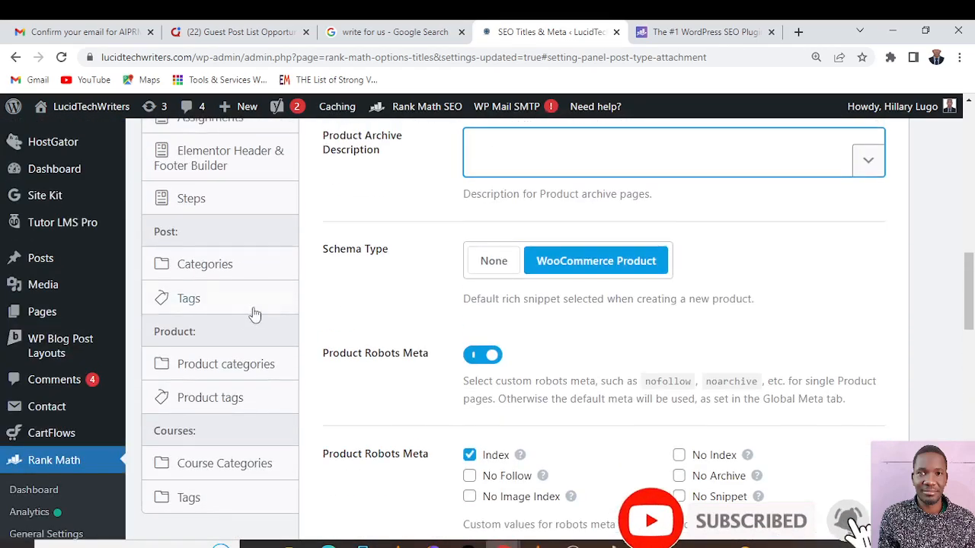
# Open the Courses settings and look through the Course Archive Title and Description, Schema Type, Headline and Description
pyautogui.scroll(4, 243, 323)
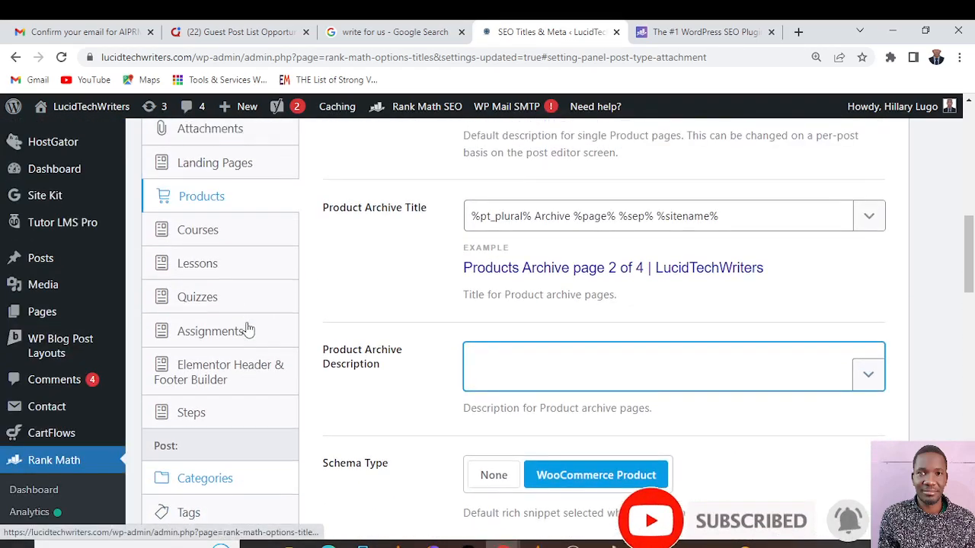
pyautogui.click(219, 305)
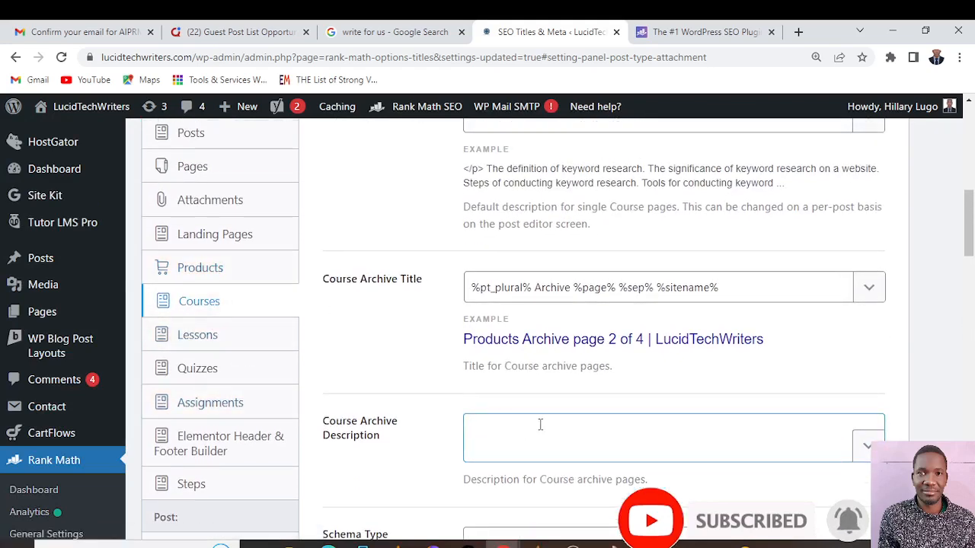
pyautogui.scroll(2, 540, 424)
pyautogui.scroll(-2, 540, 425)
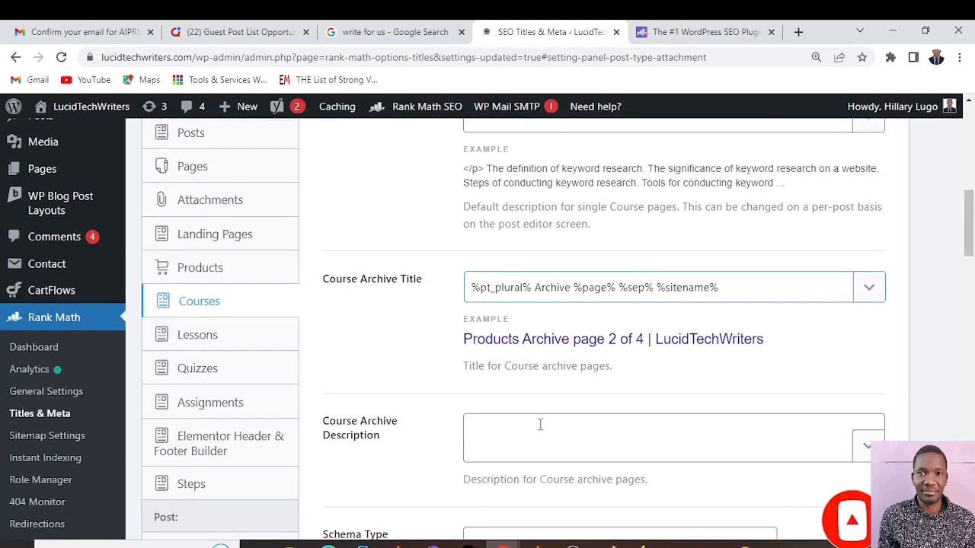
pyautogui.scroll(-2, 225, 329)
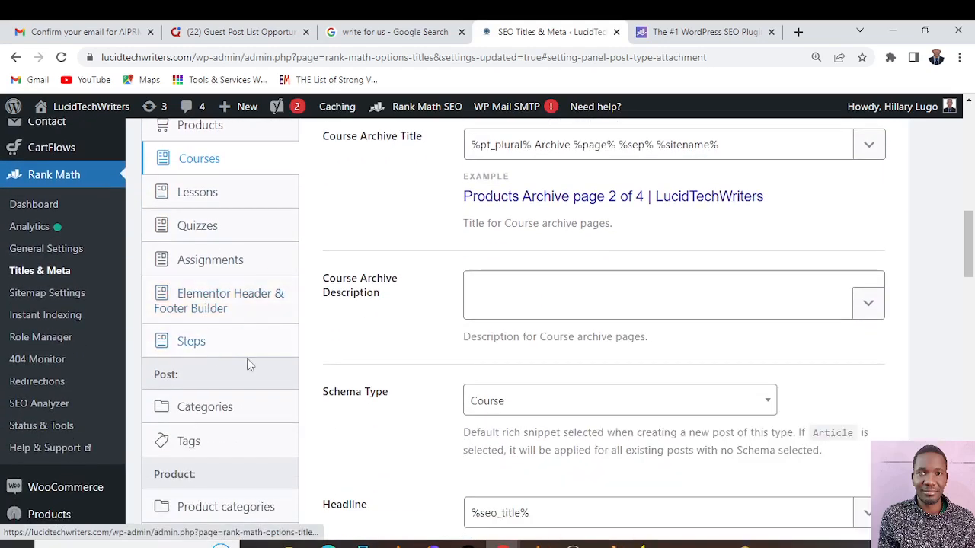
pyautogui.scroll(-1, 251, 366)
pyautogui.scroll(-2, 251, 366)
pyautogui.scroll(-1, 253, 361)
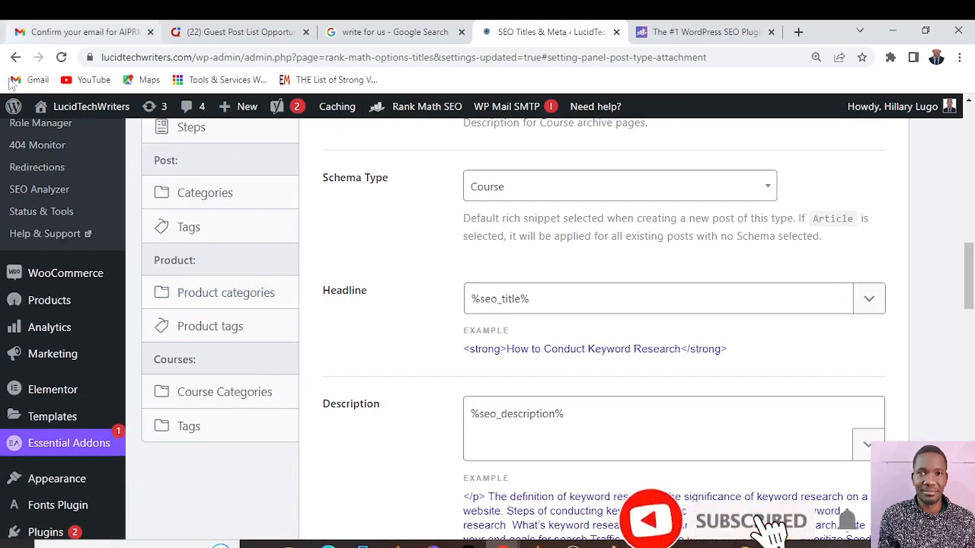
# Open Rank Math's Sitemap Settings and bring up the General sitemap options with the sitemap index link
pyautogui.scroll(5, 142, 251)
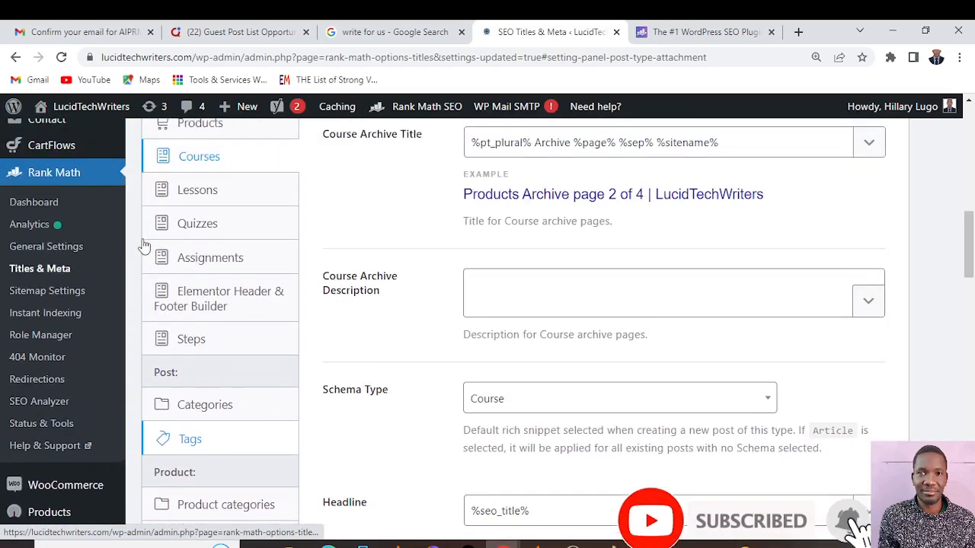
pyautogui.scroll(-2, 143, 246)
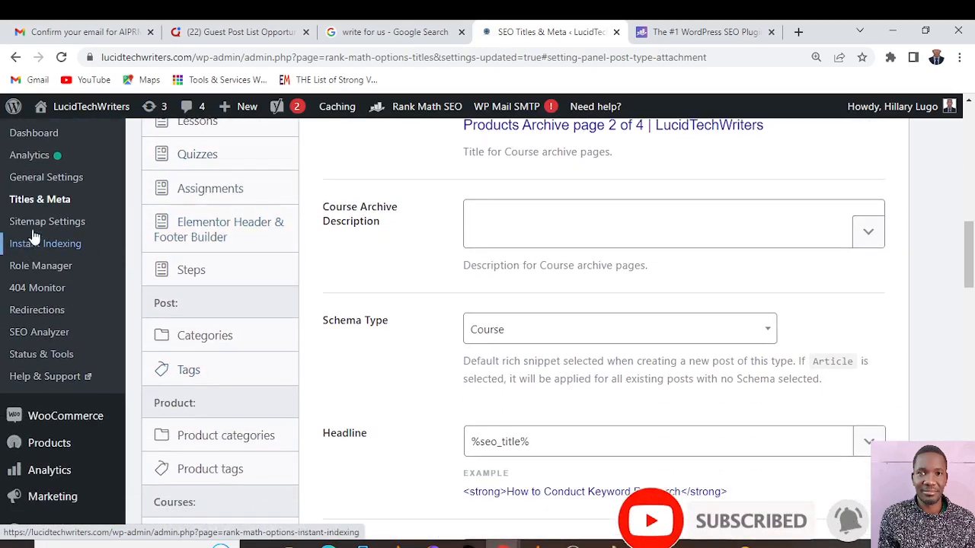
pyautogui.click(48, 222)
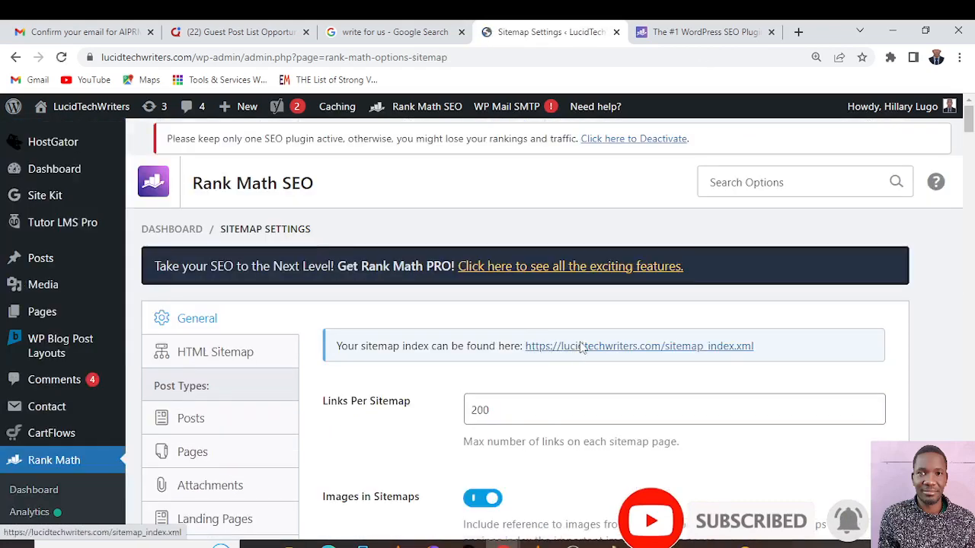
pyautogui.scroll(-3, 598, 351)
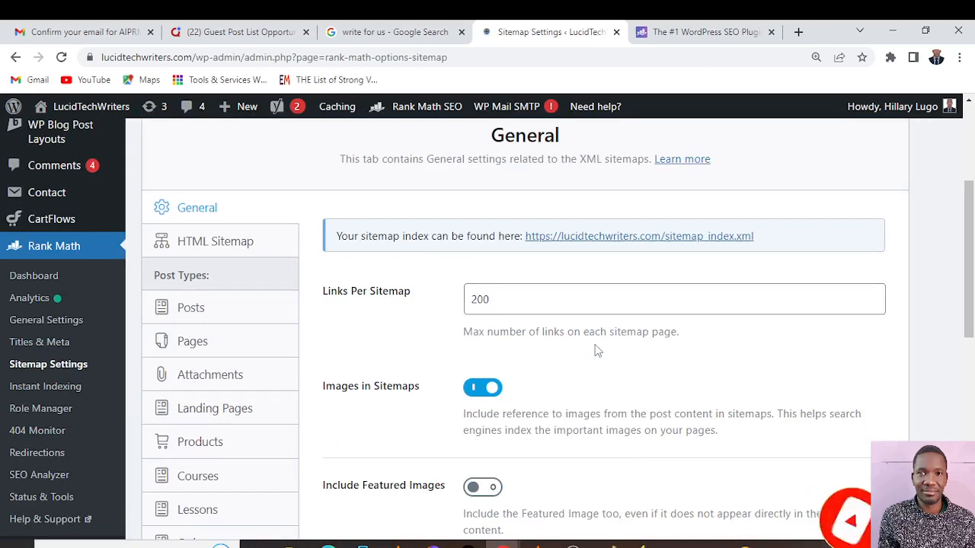
# Open the sitemap_index.xml link in a separate tab and view the post sitemap's list of URLs
pyautogui.rightClick(634, 235)
pyautogui.click(668, 242)
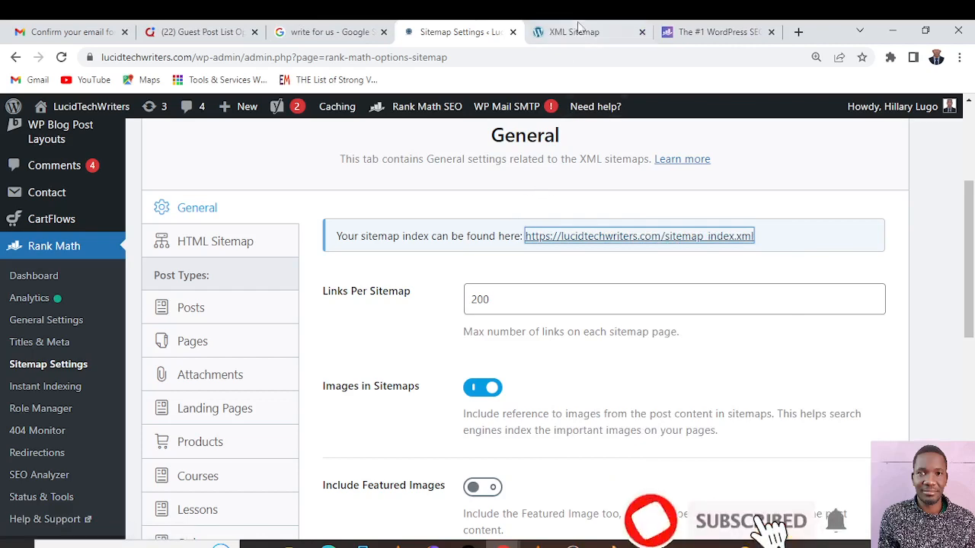
pyautogui.click(577, 32)
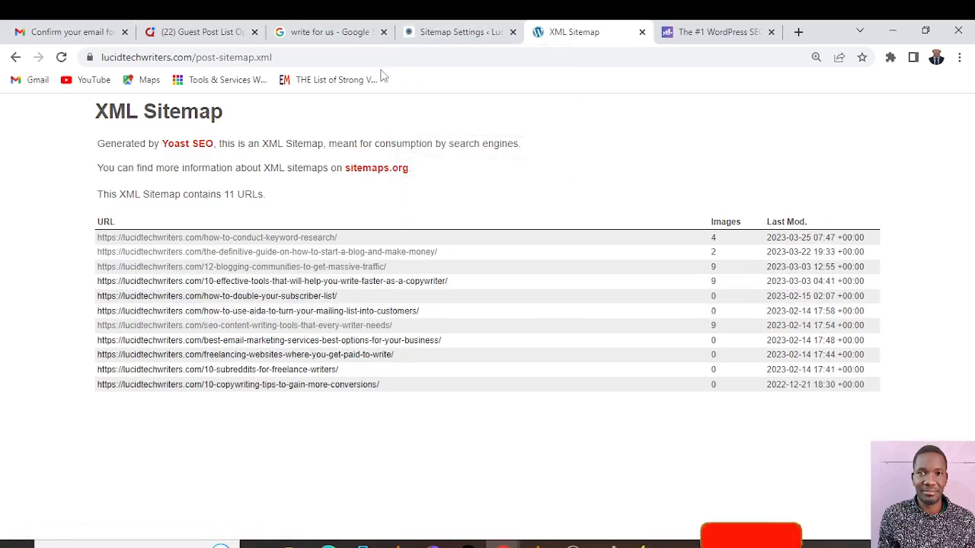
# Return to Sitemap Settings and examine Links Per Sitemap, the image options, Exclude Posts, Exclude Terms and Ping Search Engines
pyautogui.click(453, 37)
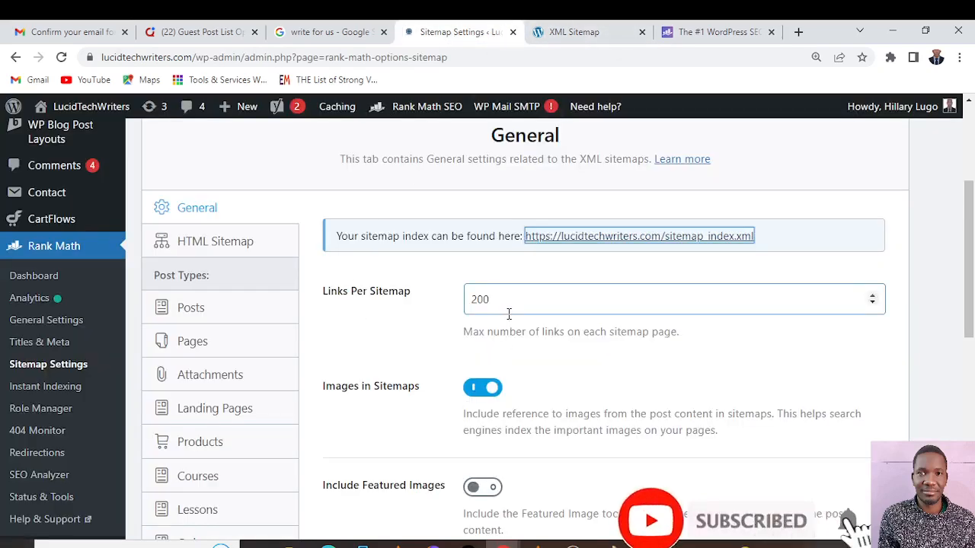
pyautogui.scroll(-2, 509, 314)
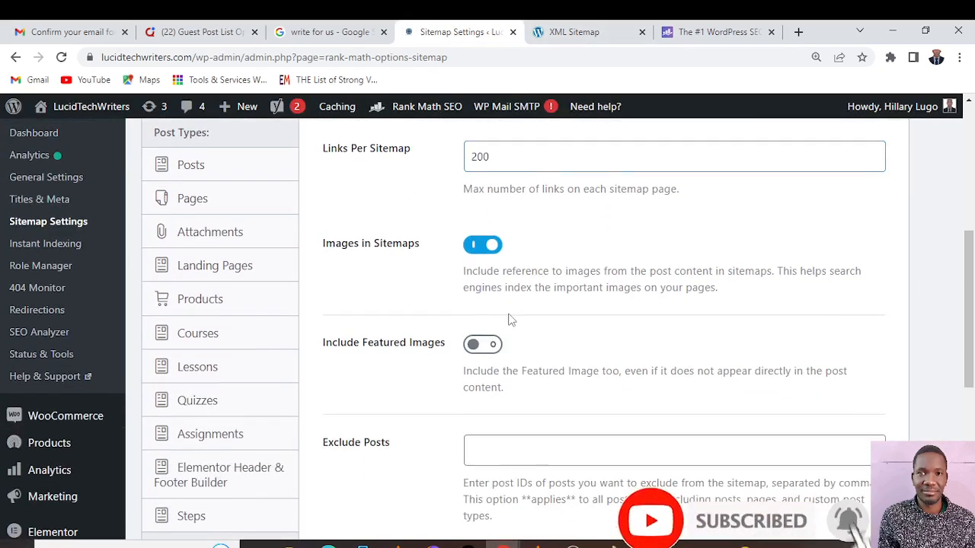
pyautogui.scroll(2, 510, 320)
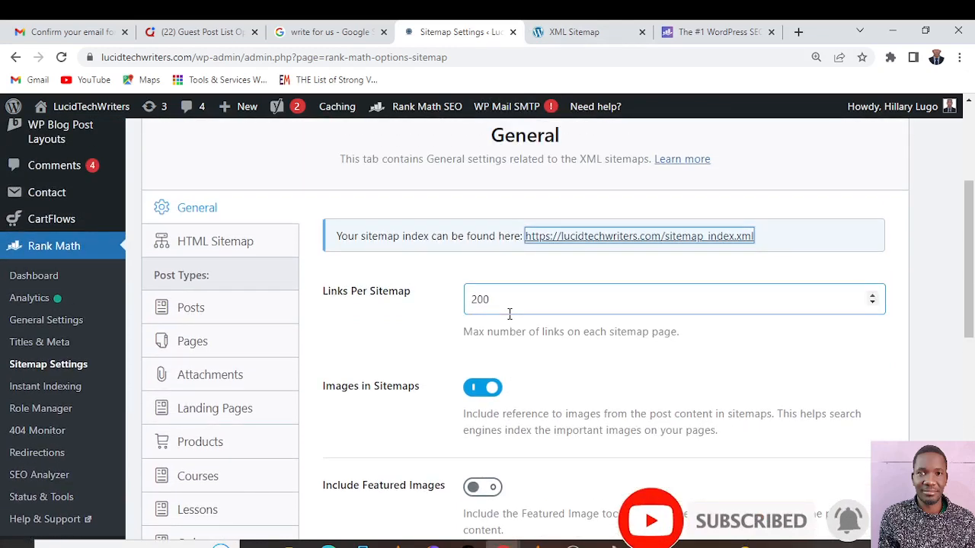
pyautogui.scroll(-5, 509, 313)
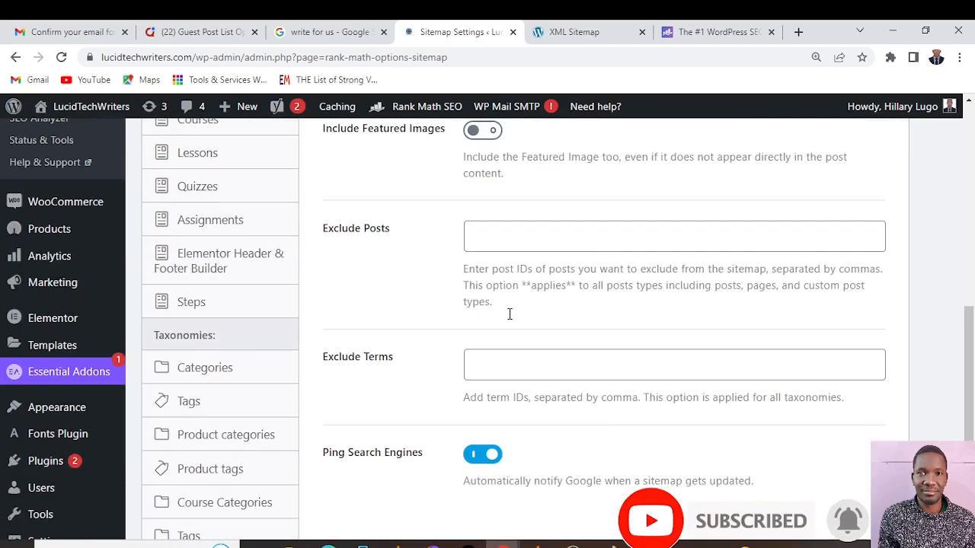
pyautogui.scroll(-2, 510, 320)
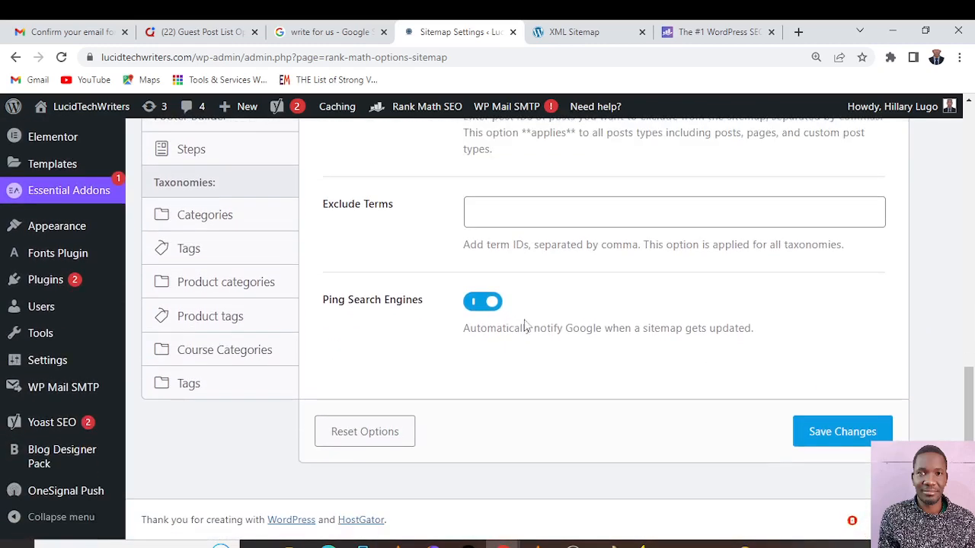
pyautogui.scroll(3, 517, 324)
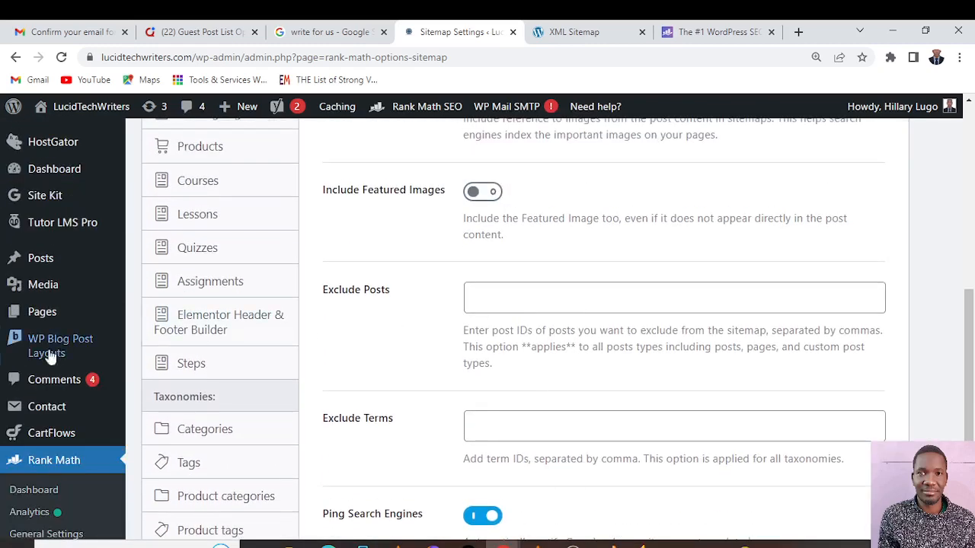
pyautogui.scroll(1, 242, 207)
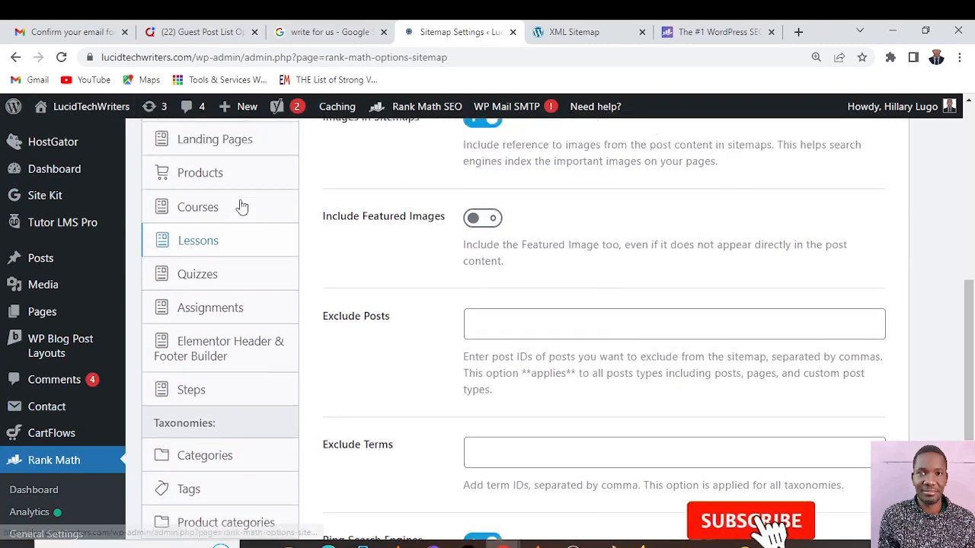
pyautogui.scroll(5, 120, 191)
pyautogui.scroll(-2, 551, 390)
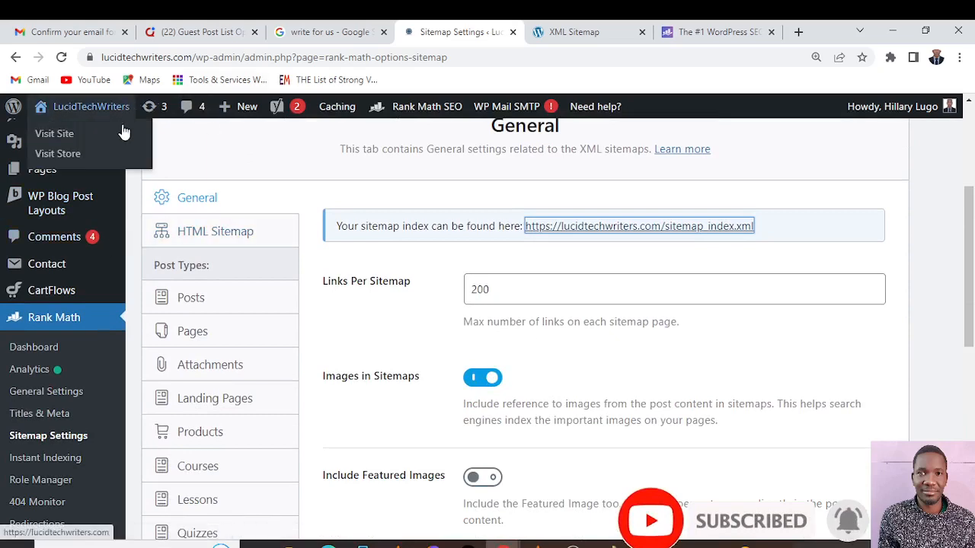
# Open Rank Math's Instant Indexing page and activate the Submit URLs field for entering URLs
pyautogui.scroll(4, 187, 225)
pyautogui.scroll(-5, 185, 223)
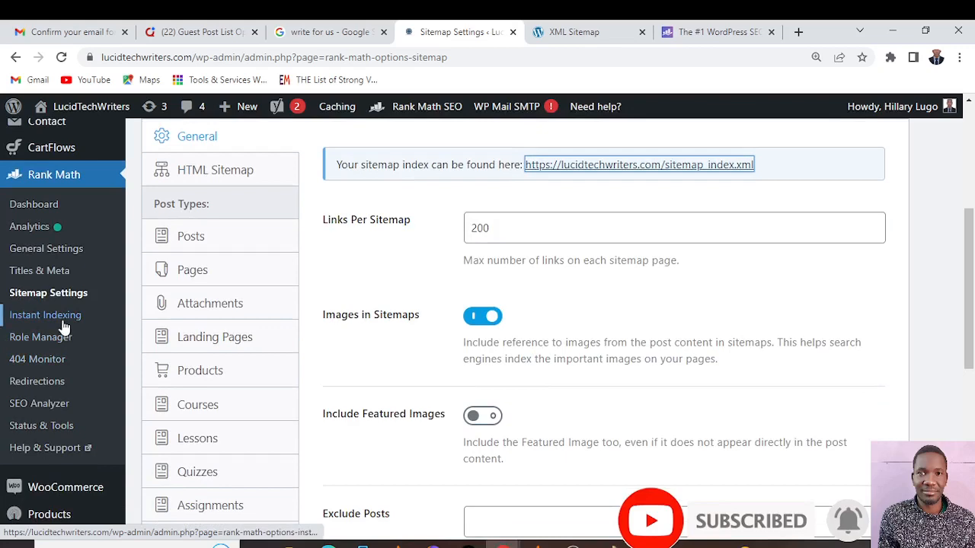
pyautogui.click(61, 321)
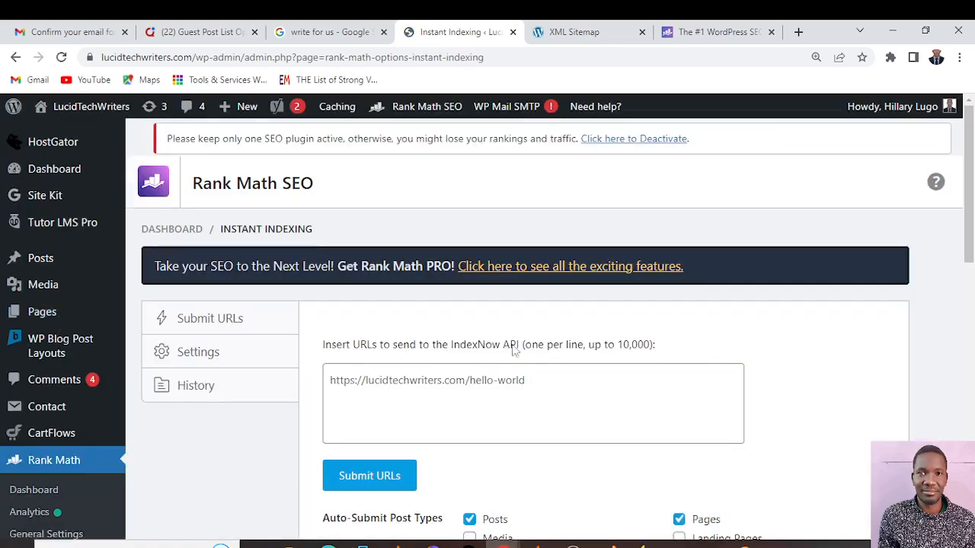
pyautogui.scroll(-4, 577, 407)
pyautogui.scroll(1, 576, 409)
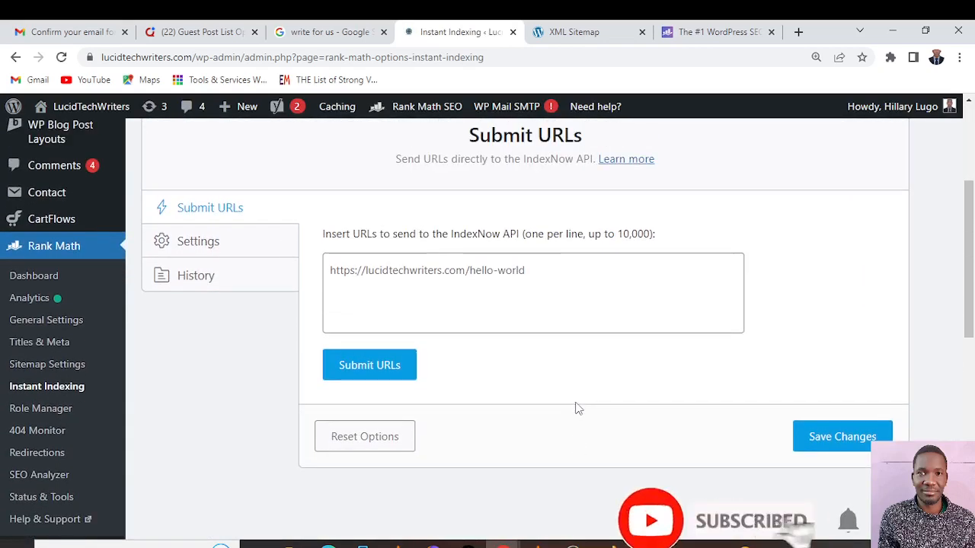
pyautogui.click(561, 273)
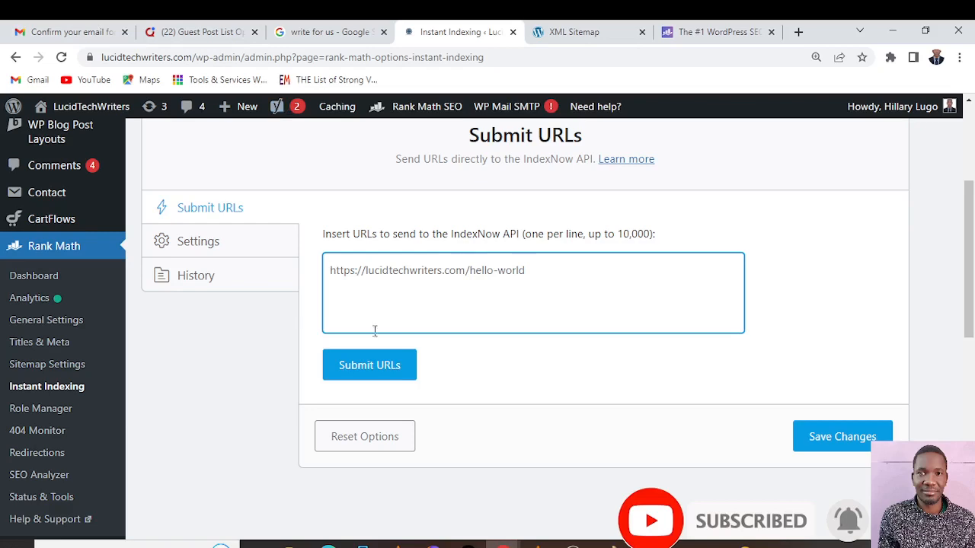
# Search Google for lucidtechwriters in a new tab, open the site's home page and copy its web address
pyautogui.click(752, 30)
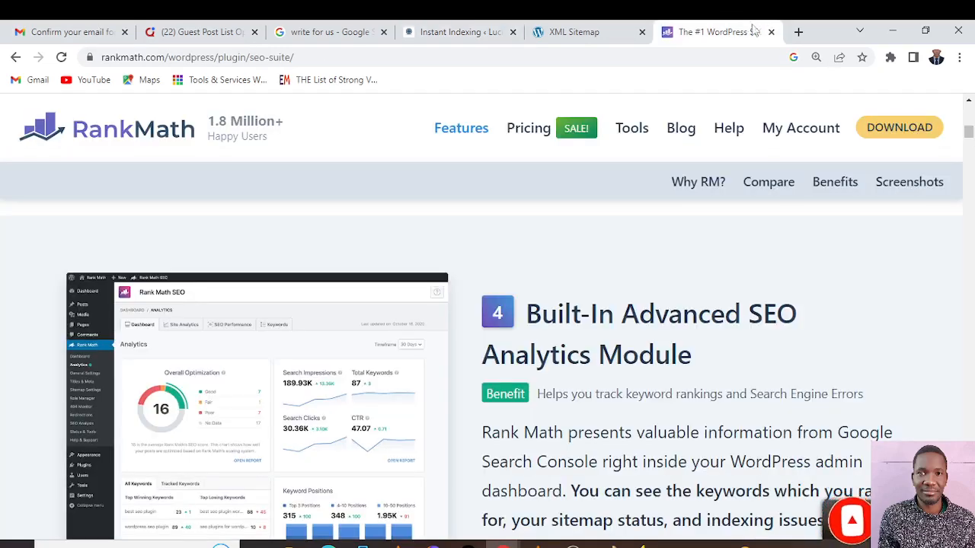
pyautogui.click(796, 31)
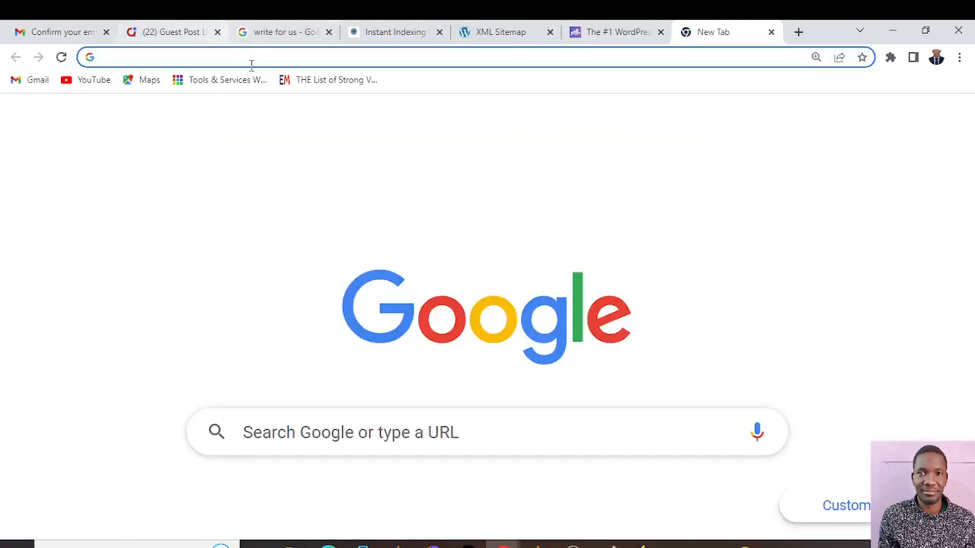
pyautogui.write('l')
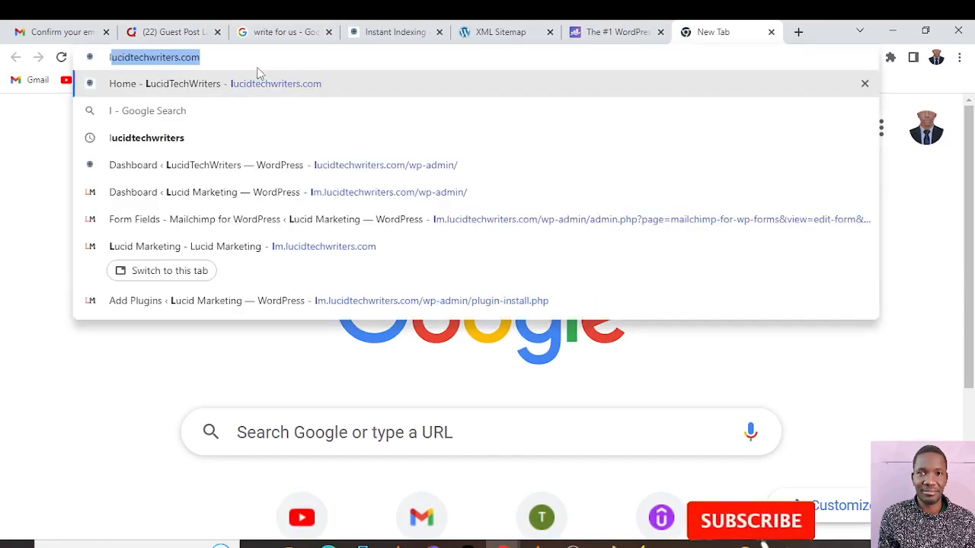
pyautogui.click(134, 146)
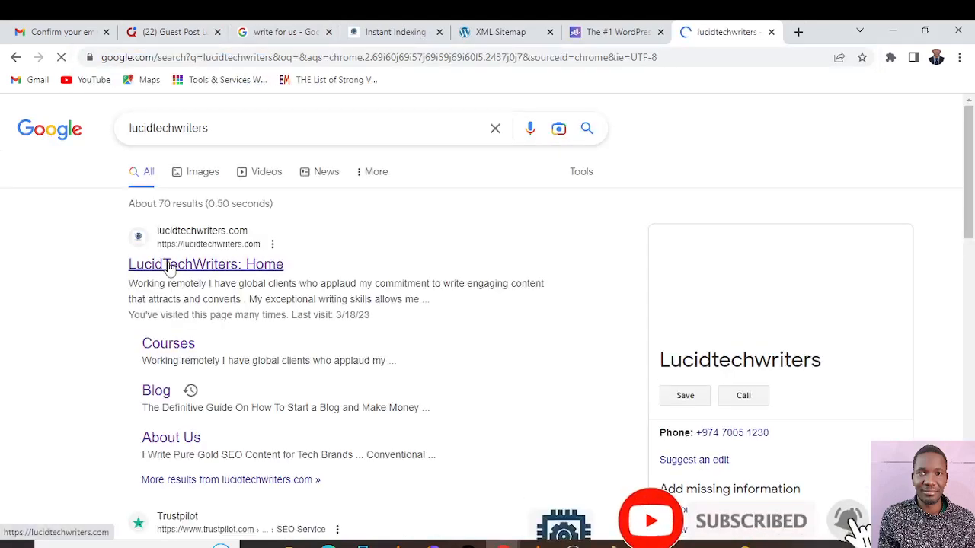
pyautogui.click(169, 267)
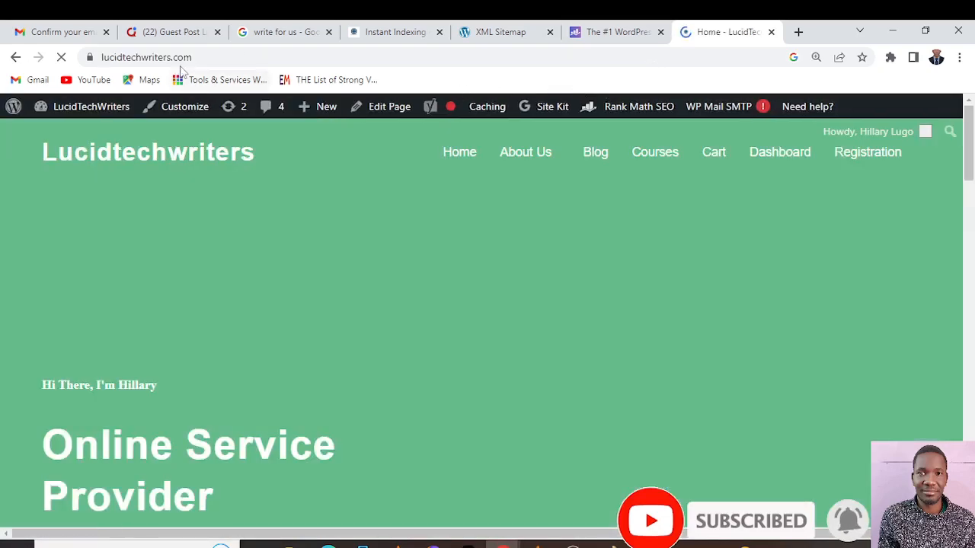
pyautogui.click(193, 53)
pyautogui.rightClick(169, 57)
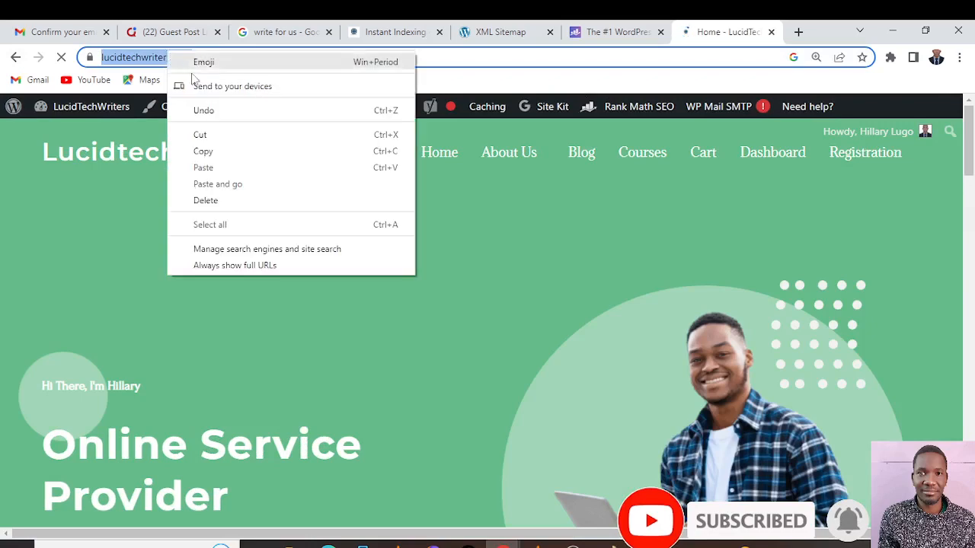
pyautogui.click(213, 154)
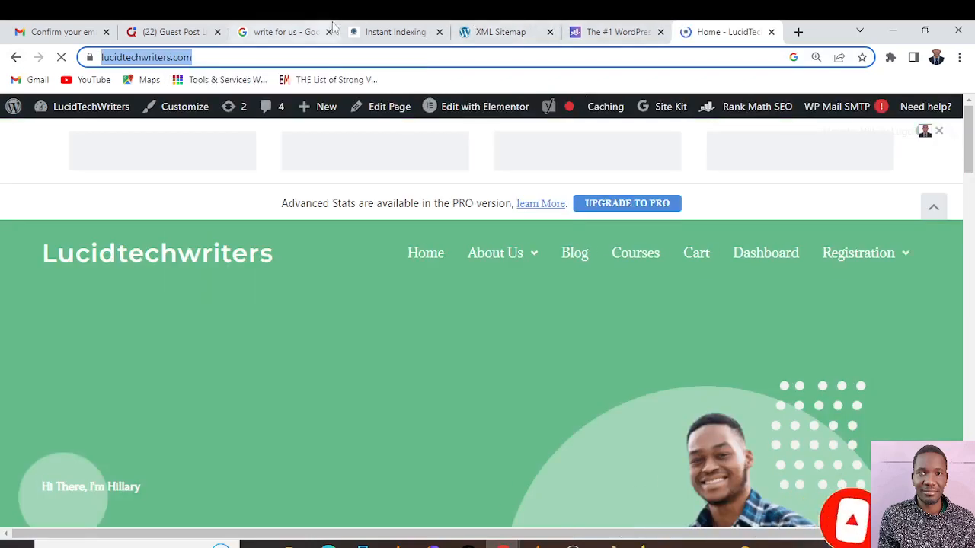
# Return to Instant Indexing, paste the copied home page address into the URL field and submit it to the IndexNow API
pyautogui.click(415, 29)
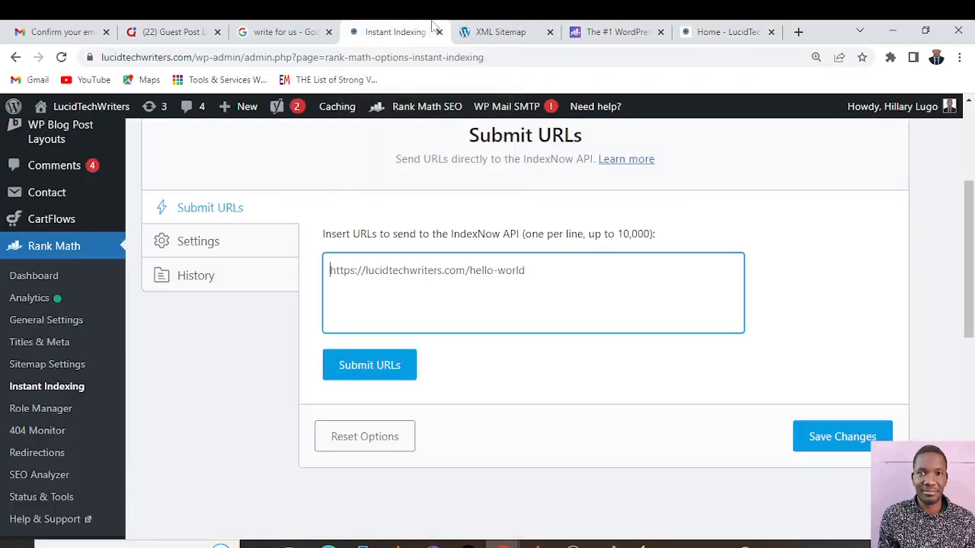
pyautogui.click(736, 34)
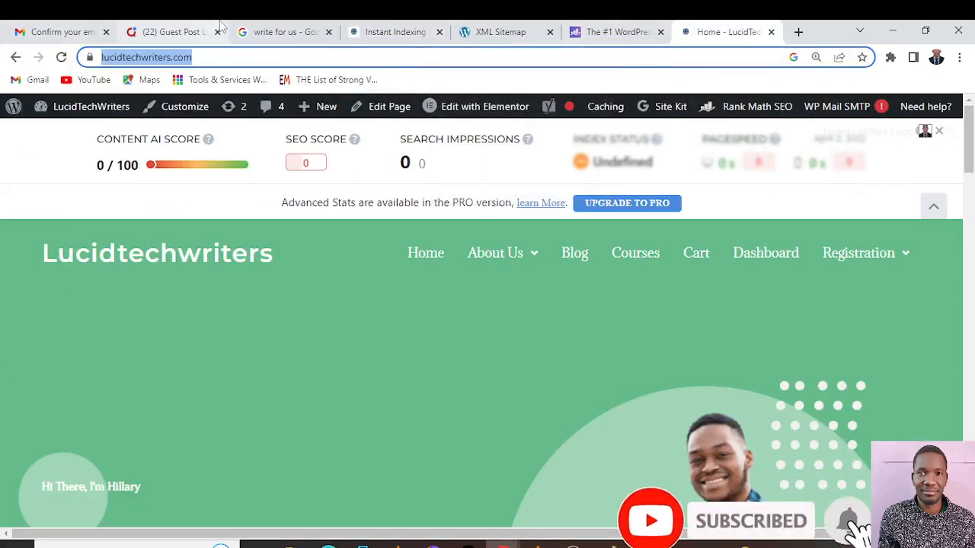
pyautogui.click(392, 32)
pyautogui.click(382, 292)
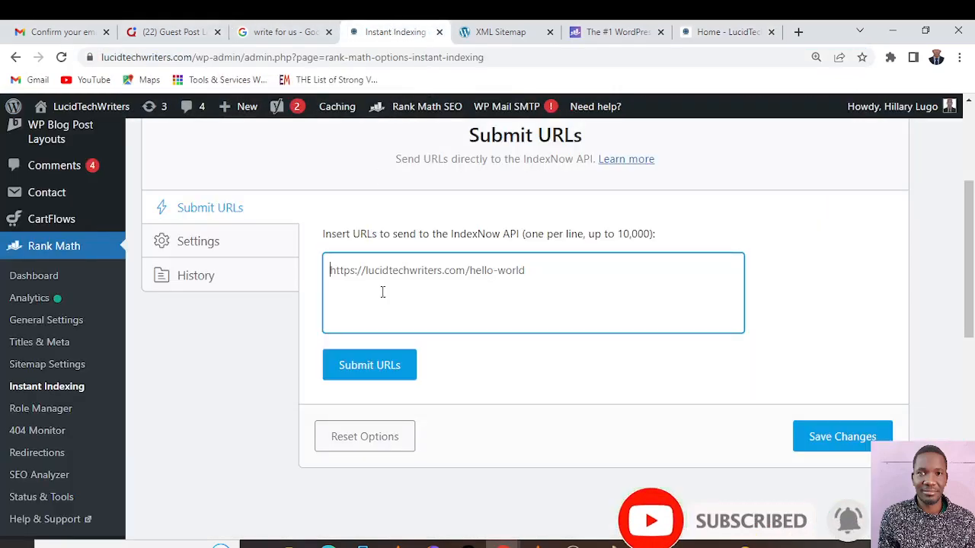
pyautogui.rightClick(339, 276)
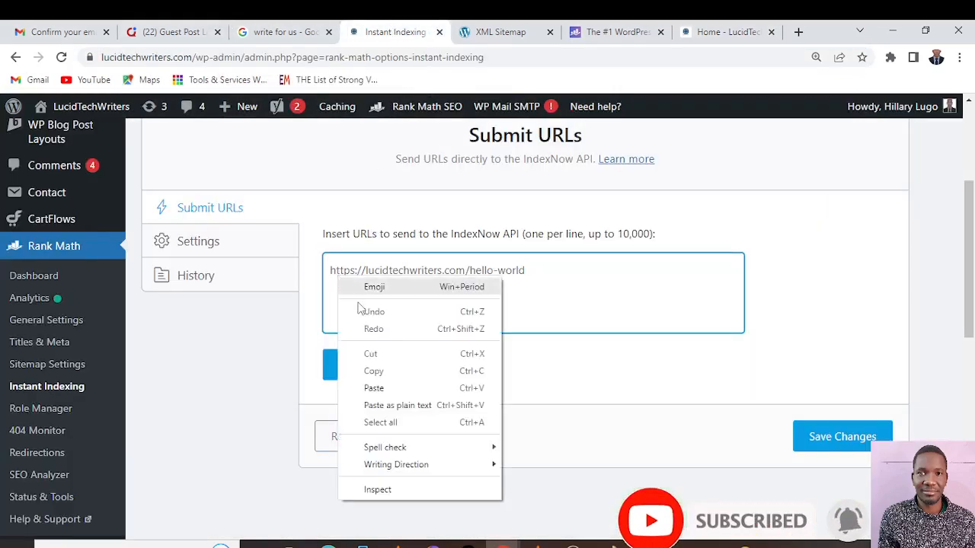
pyautogui.click(381, 389)
pyautogui.click(381, 373)
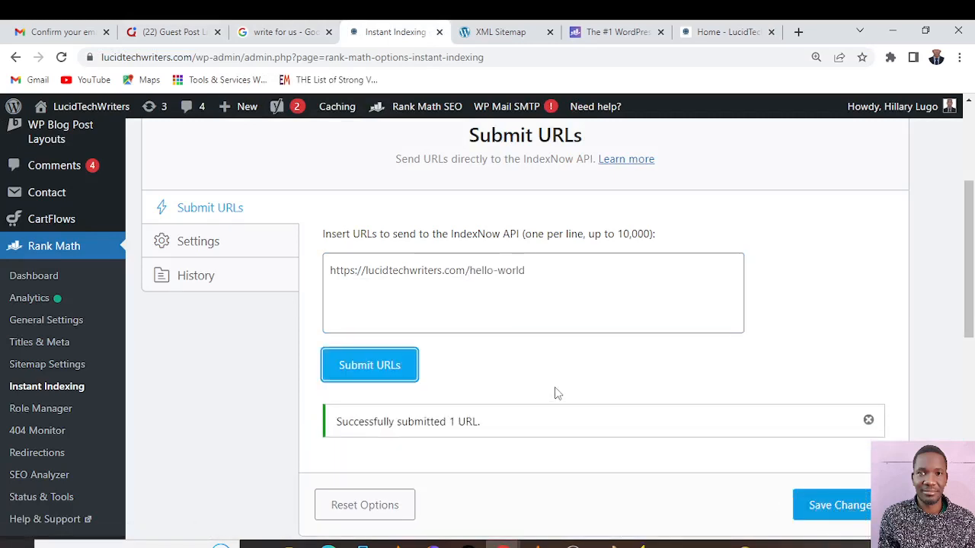
# Save the Instant Indexing changes and look over the Submit URLs section again
pyautogui.scroll(-2, 636, 394)
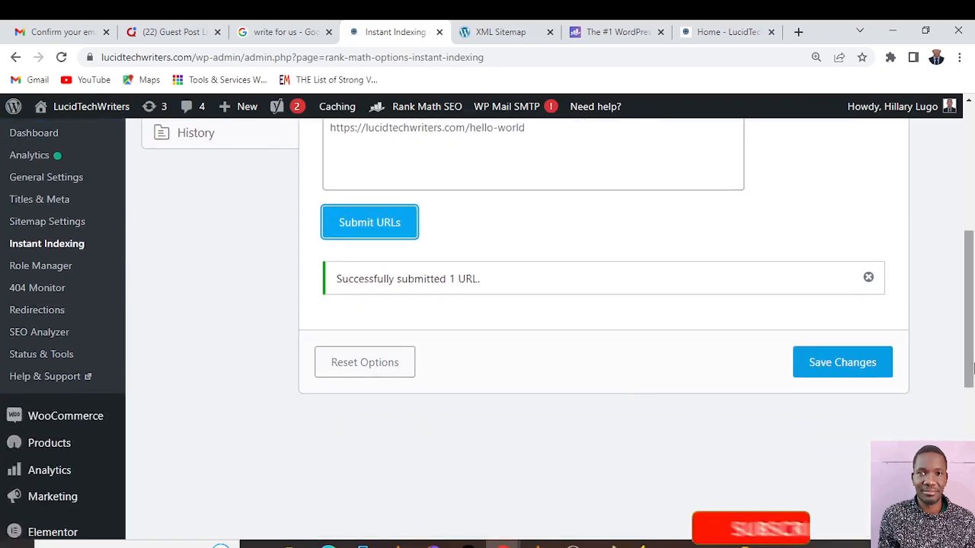
pyautogui.click(845, 301)
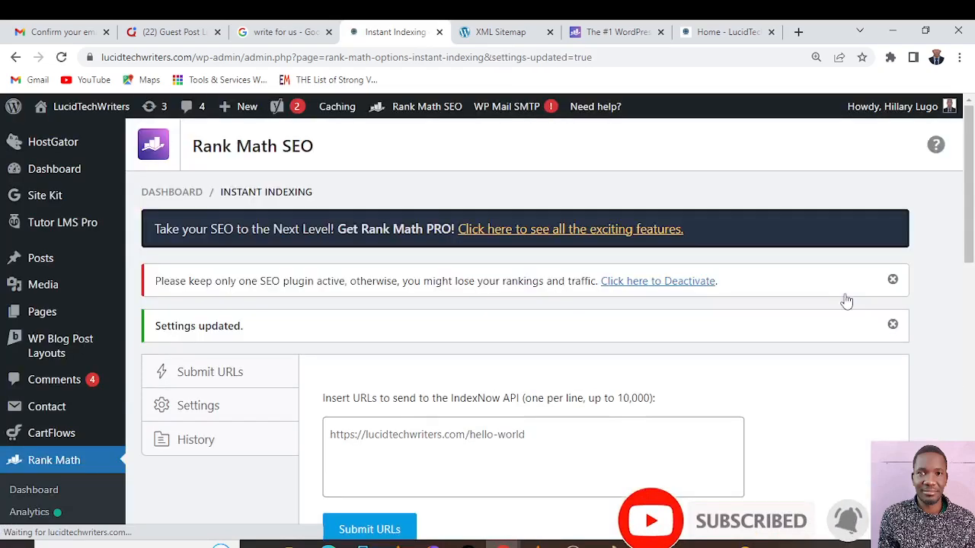
pyautogui.scroll(-3, 481, 379)
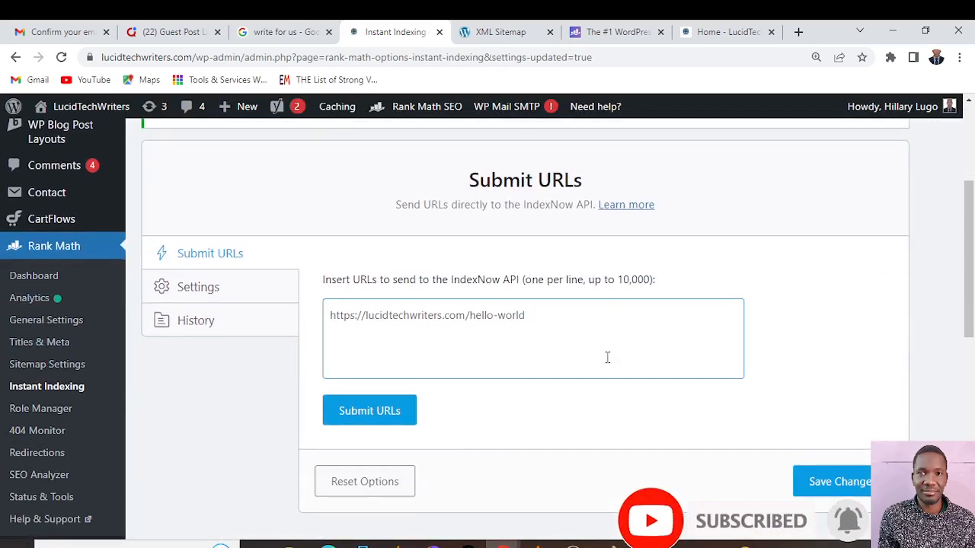
pyautogui.scroll(-3, 598, 350)
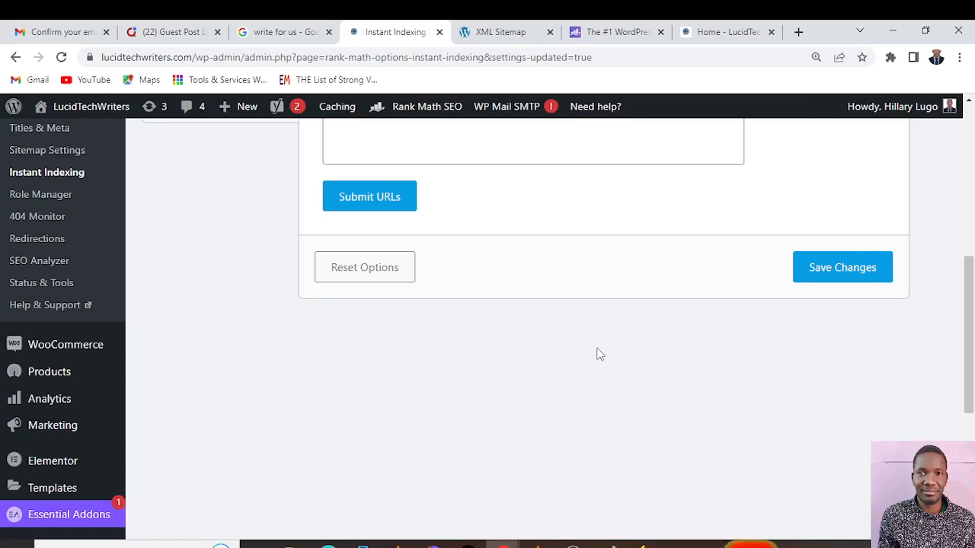
pyautogui.scroll(3, 200, 409)
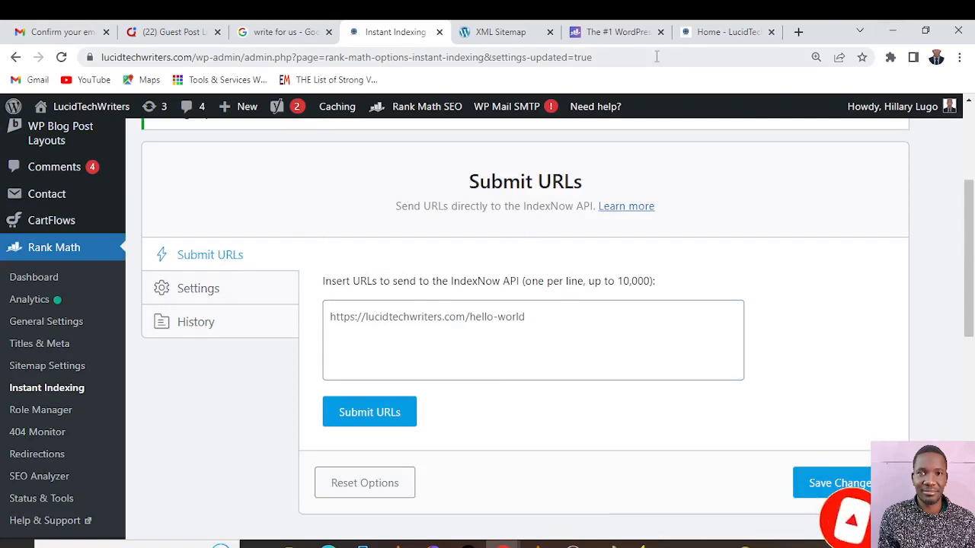
# In the Instant Indexing settings, enable auto-submission for Media, Products, Landing Pages and Courses, and save the changes
pyautogui.click(213, 287)
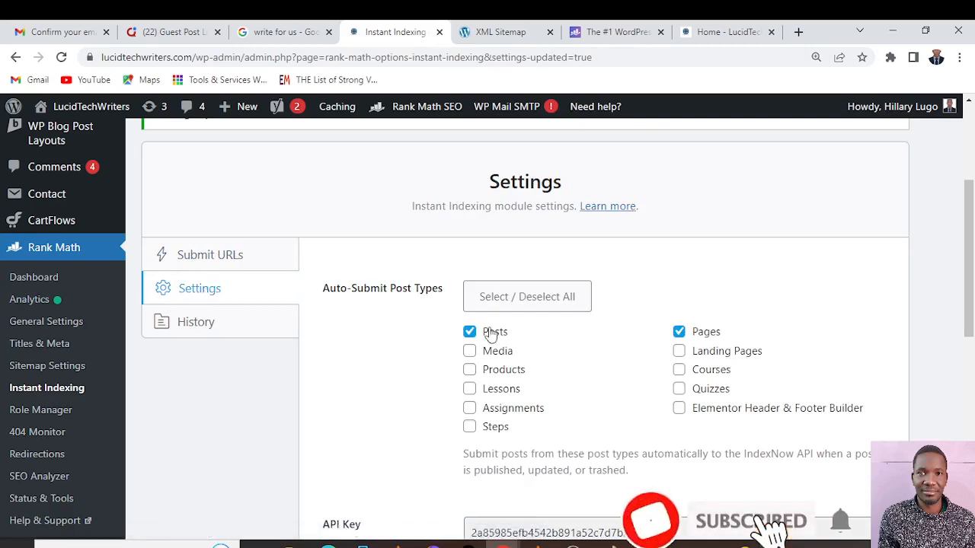
pyautogui.click(470, 352)
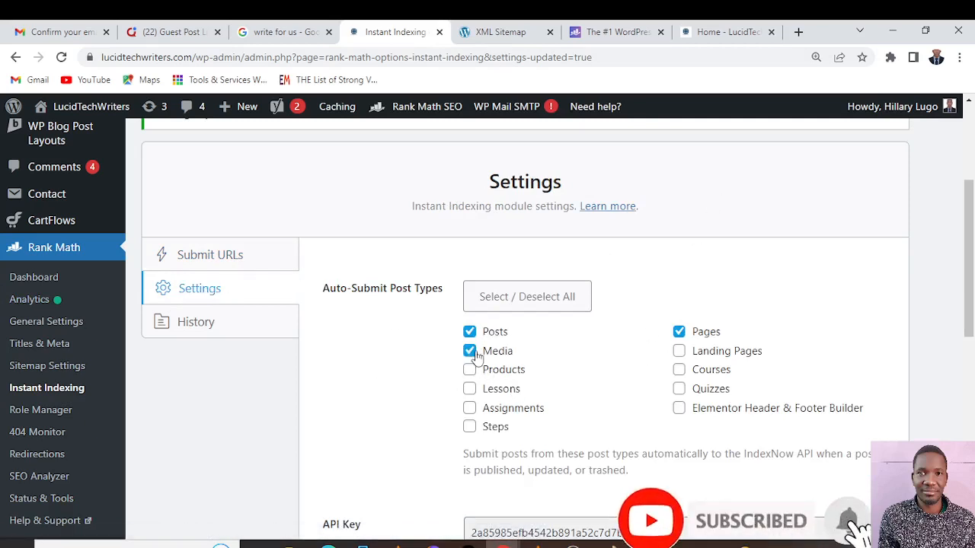
pyautogui.scroll(-1, 630, 302)
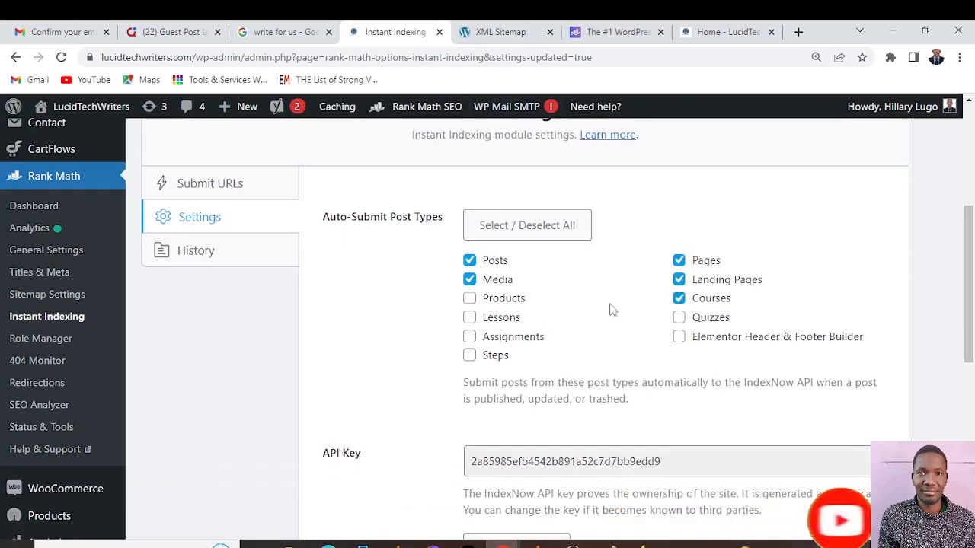
pyautogui.scroll(-1, 604, 290)
pyautogui.scroll(1, 604, 290)
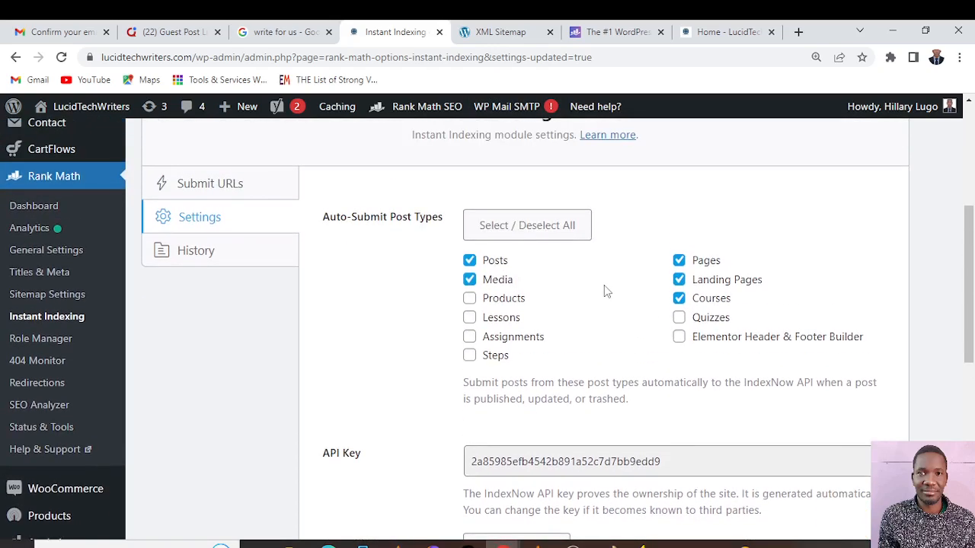
pyautogui.scroll(-3, 604, 290)
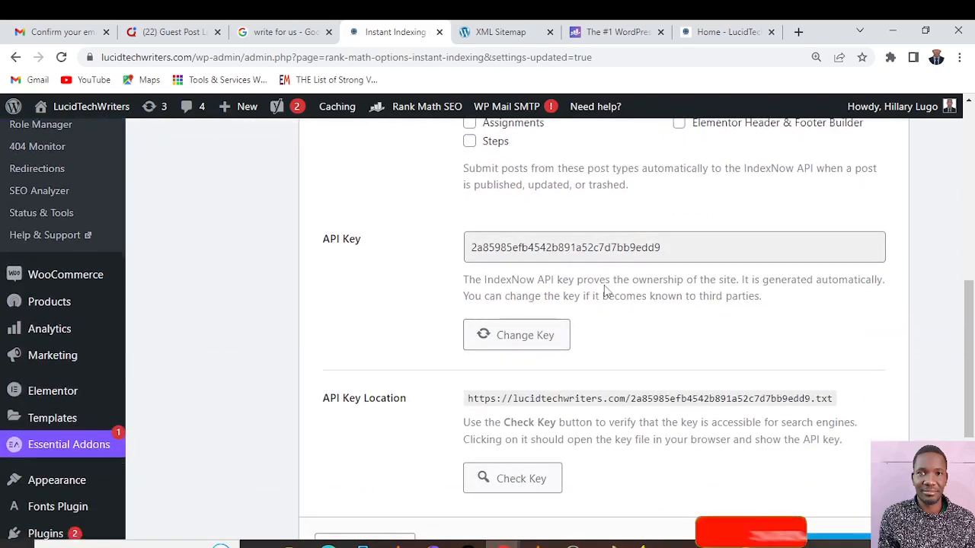
pyautogui.scroll(-1, 605, 289)
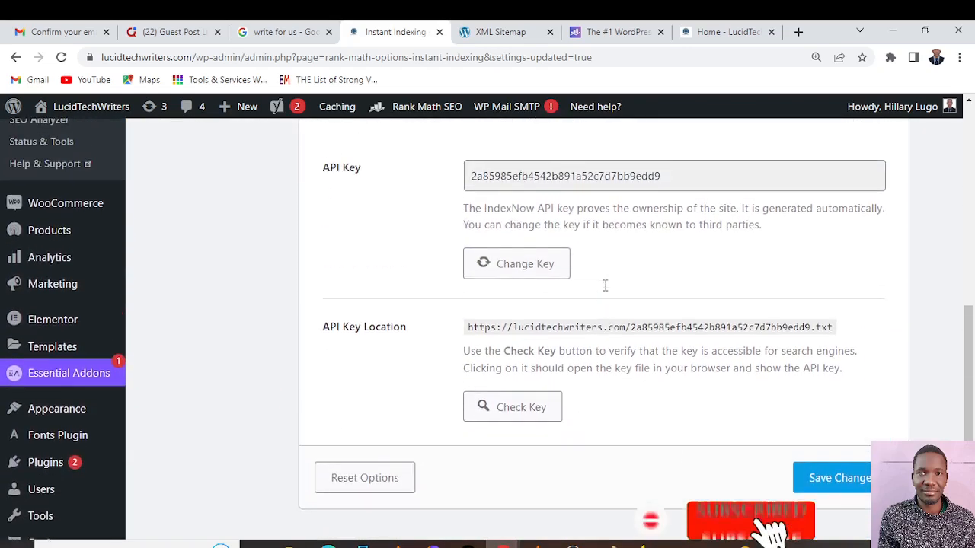
pyautogui.scroll(4, 604, 289)
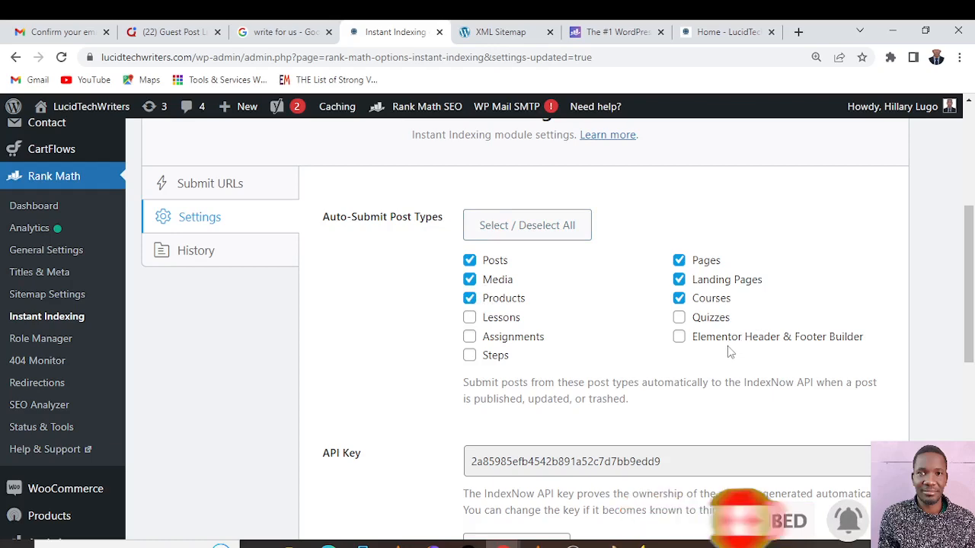
pyautogui.scroll(-5, 510, 320)
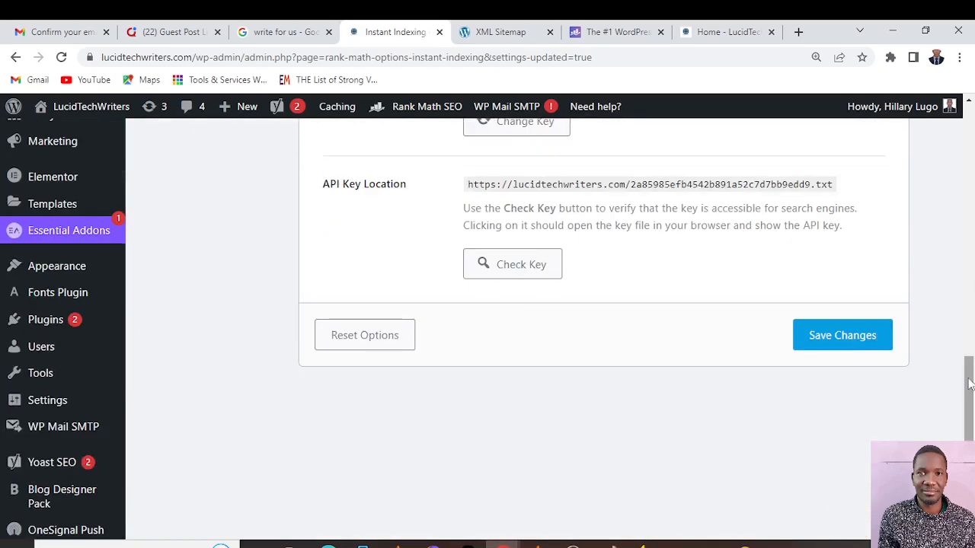
pyautogui.click(814, 343)
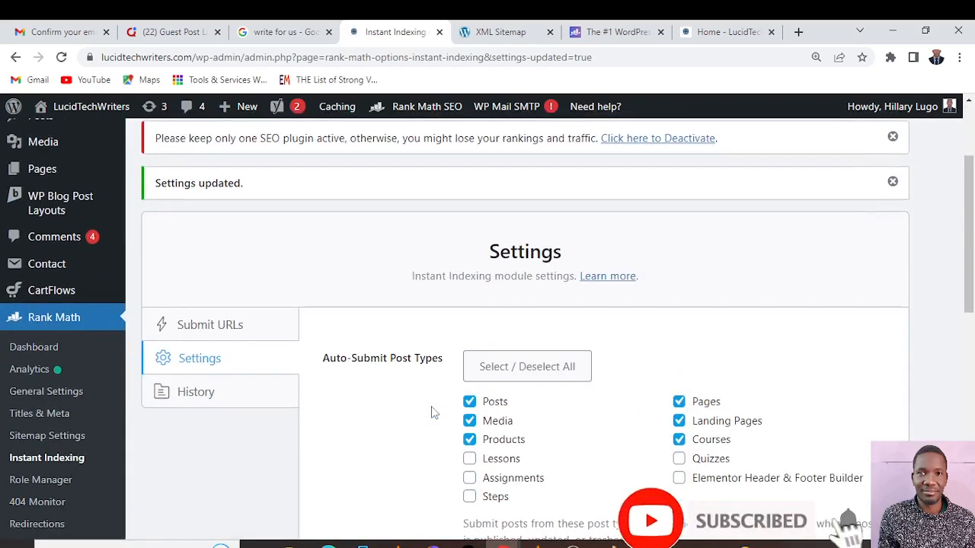
# Open the Instant Indexing history to examine the recent IndexNow API requests and their response codes
pyautogui.scroll(-2, 431, 412)
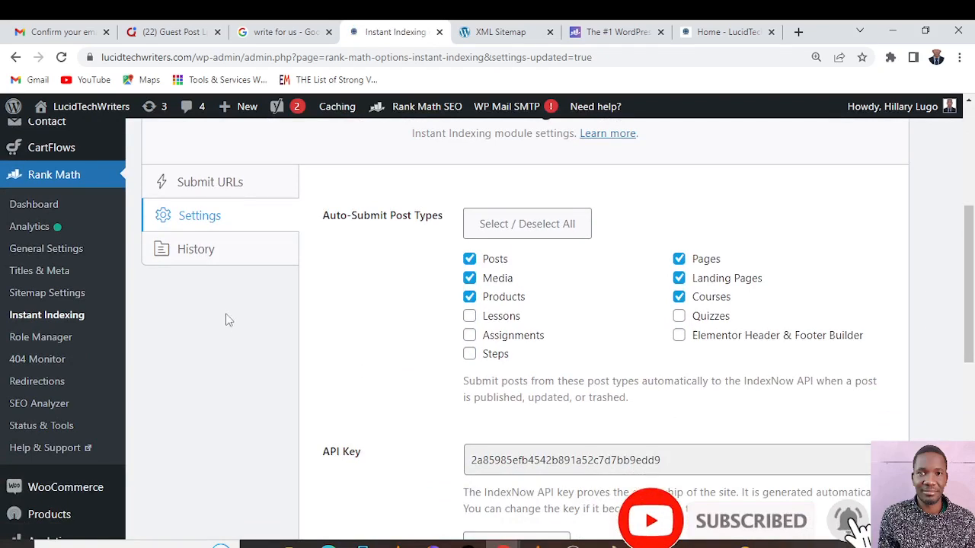
pyautogui.click(216, 258)
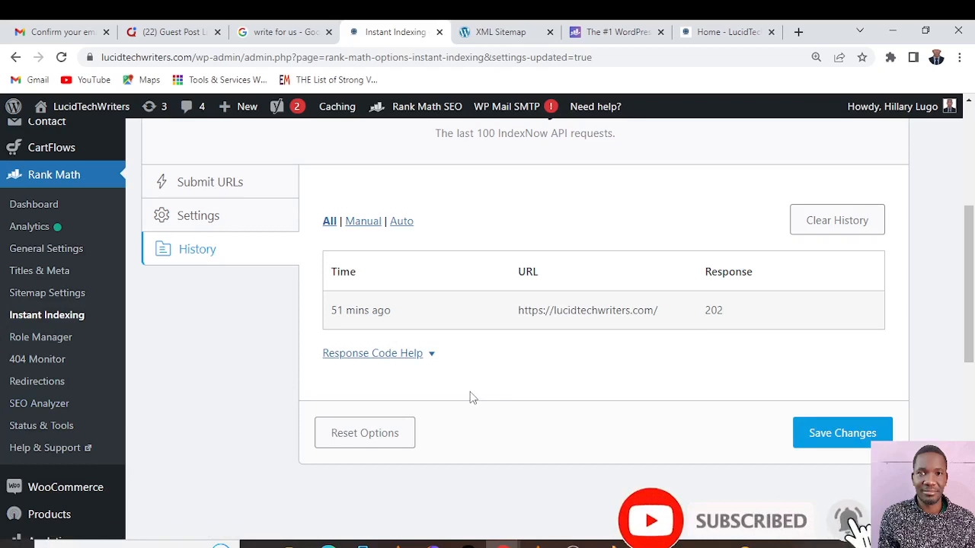
# Open Rank Math's Role Manager and examine the capabilities assigned to the Administrator role
pyautogui.click(55, 341)
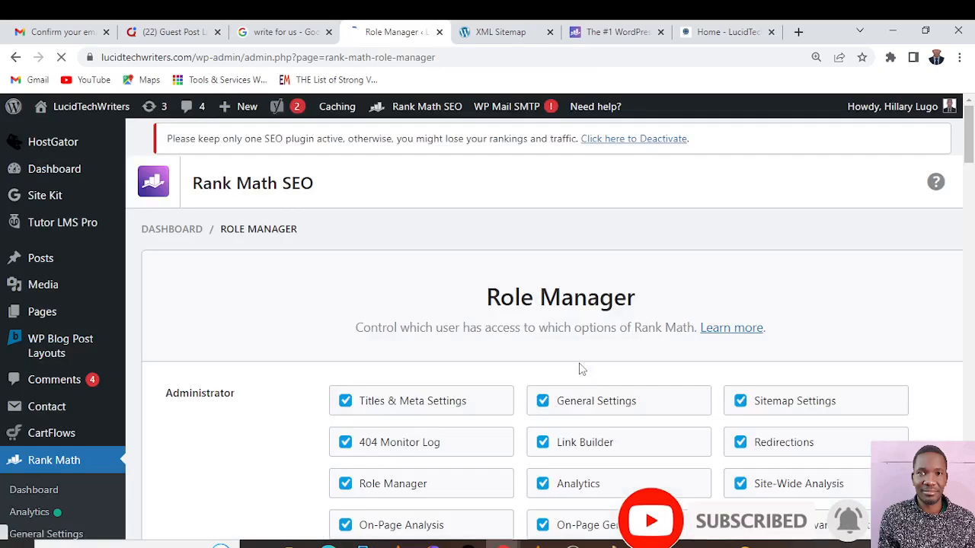
pyautogui.scroll(-2, 579, 369)
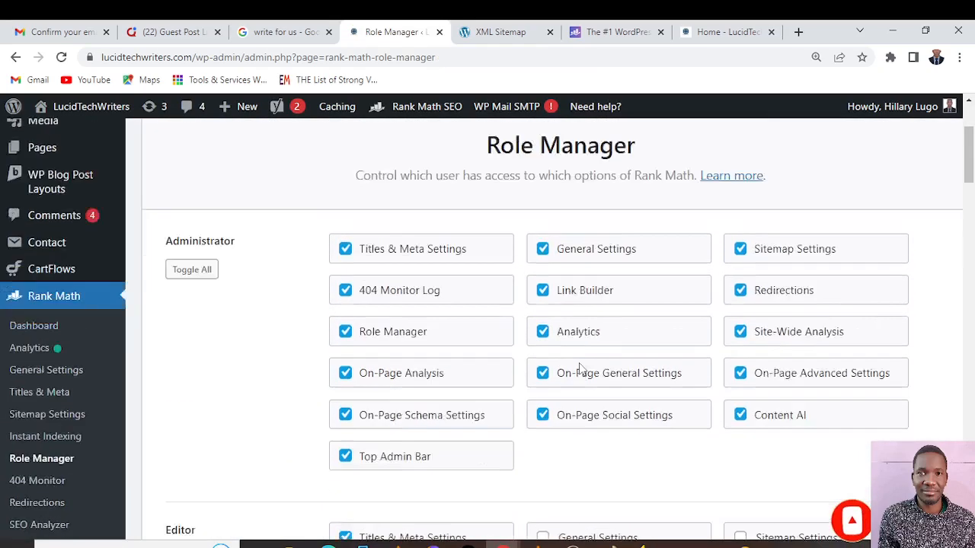
pyautogui.scroll(2, 579, 369)
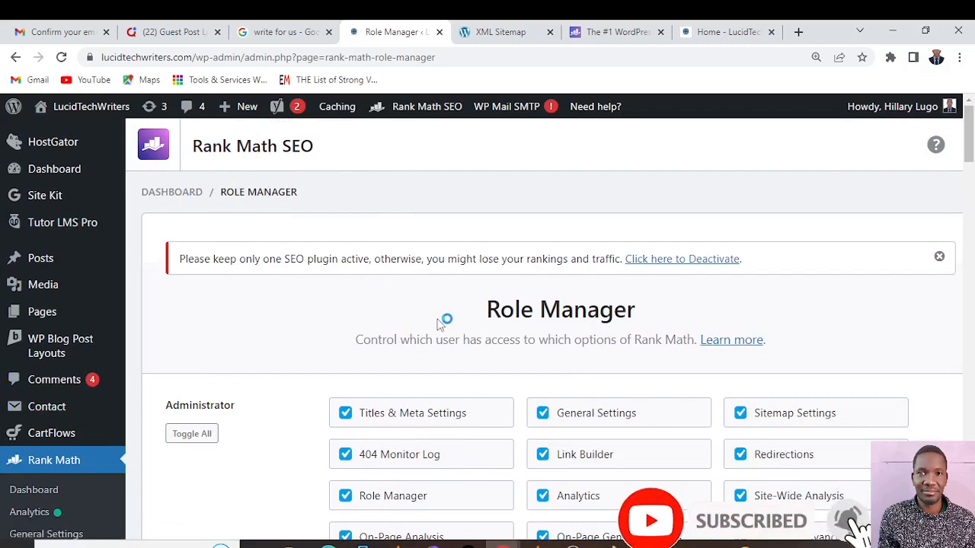
pyautogui.scroll(-5, 437, 324)
pyautogui.scroll(2, 437, 323)
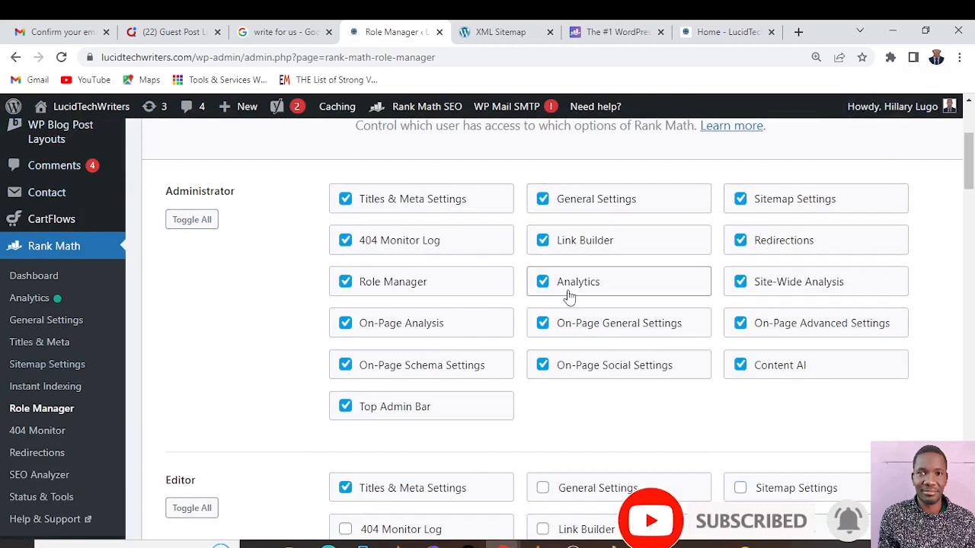
# Review the capabilities of the remaining roles from Editor through SEO Editor and update the Role Manager capabilities
pyautogui.scroll(-2, 572, 259)
pyautogui.scroll(-2, 577, 284)
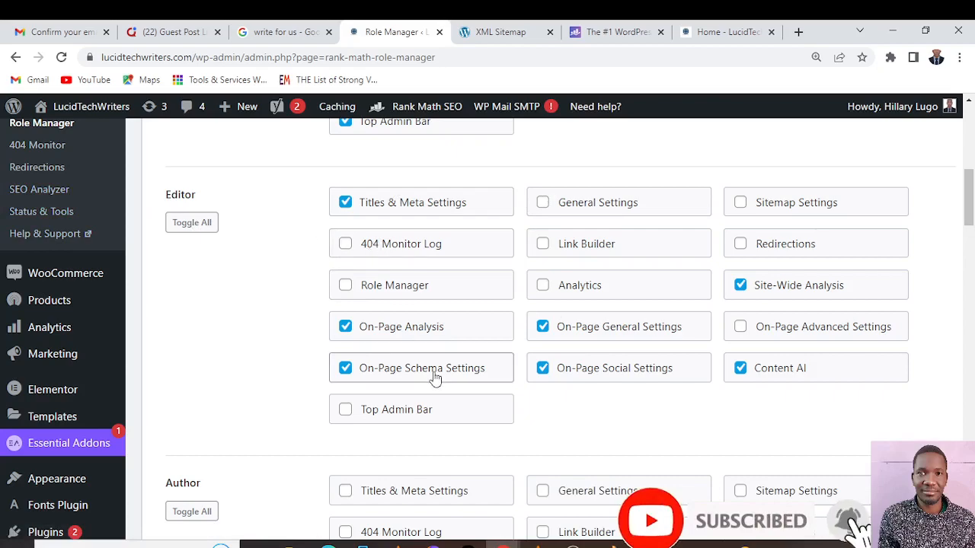
pyautogui.scroll(-7, 513, 284)
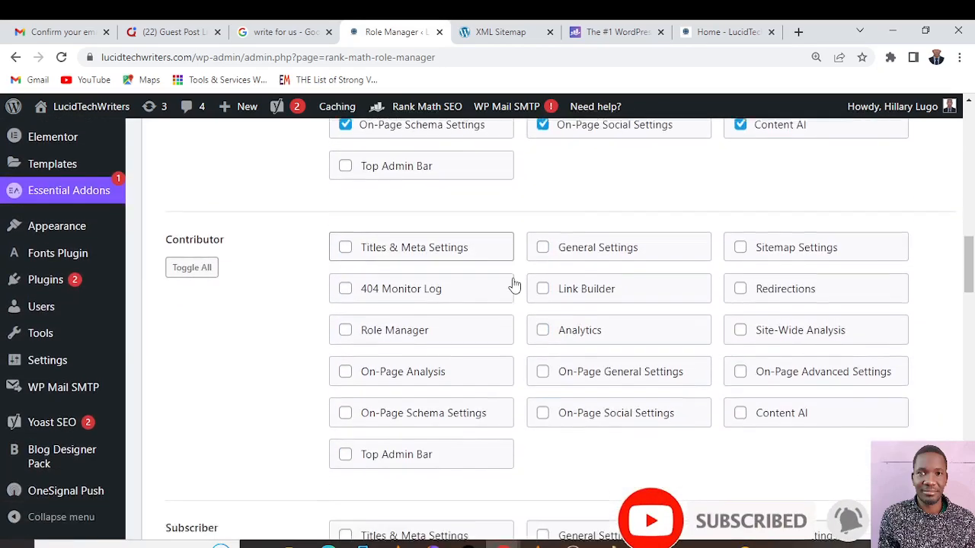
pyautogui.scroll(-7, 513, 284)
pyautogui.scroll(-4, 513, 284)
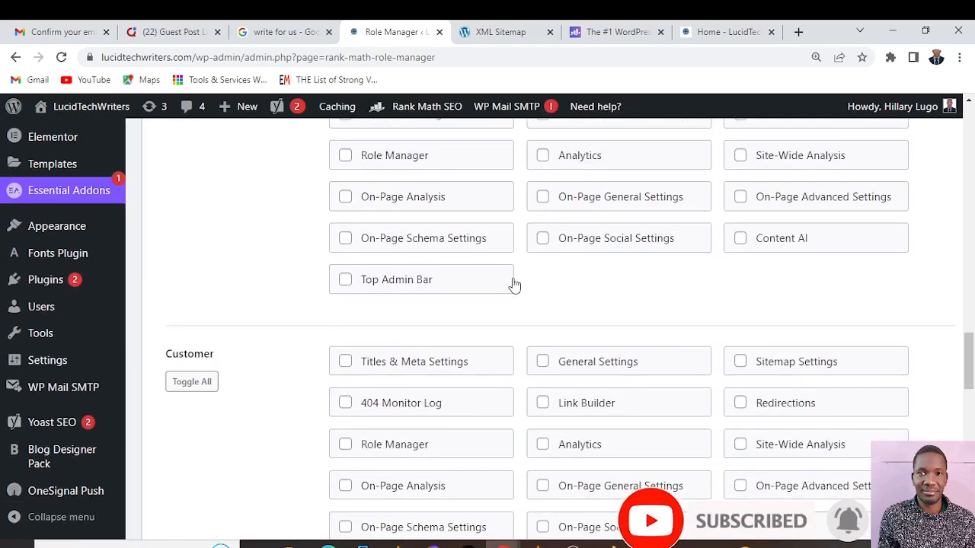
pyautogui.scroll(-9, 513, 284)
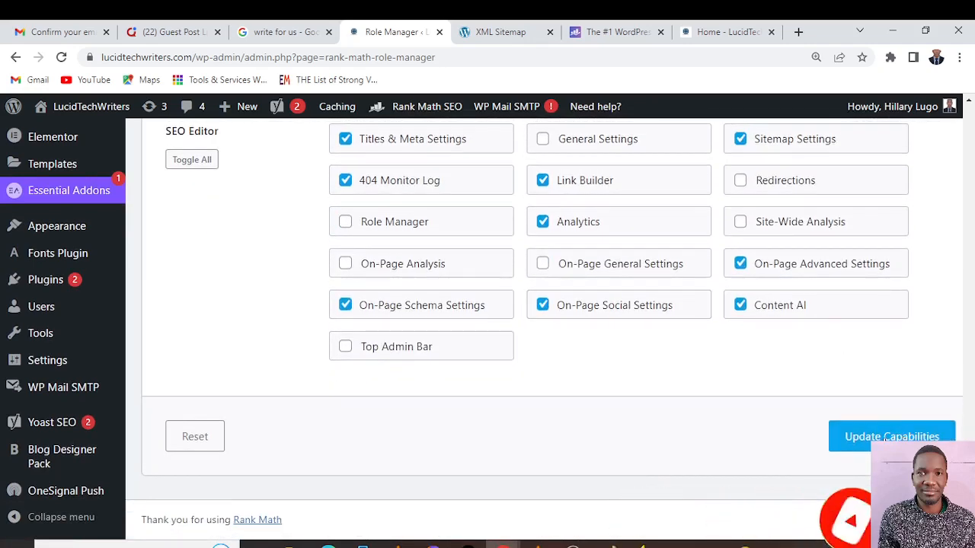
pyautogui.scroll(2, 537, 340)
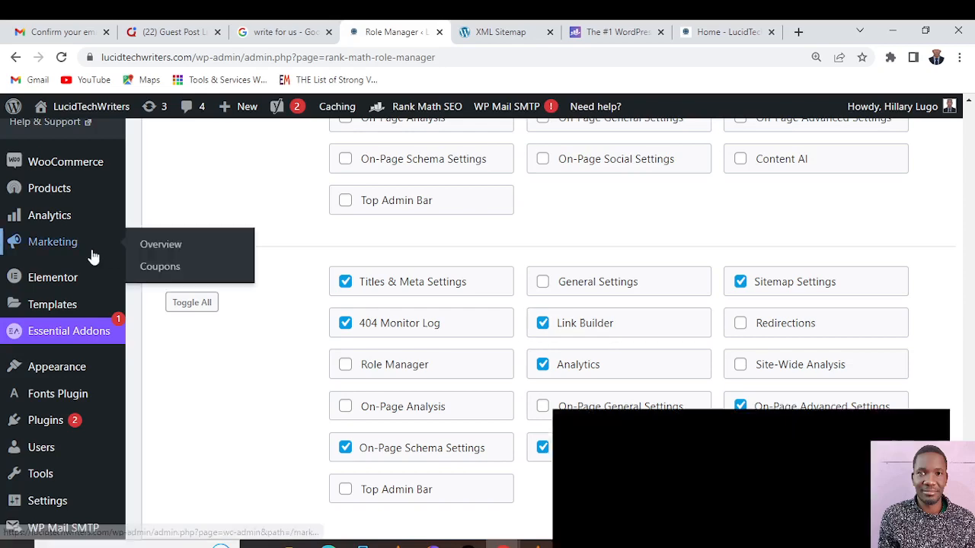
pyautogui.scroll(-2, 742, 370)
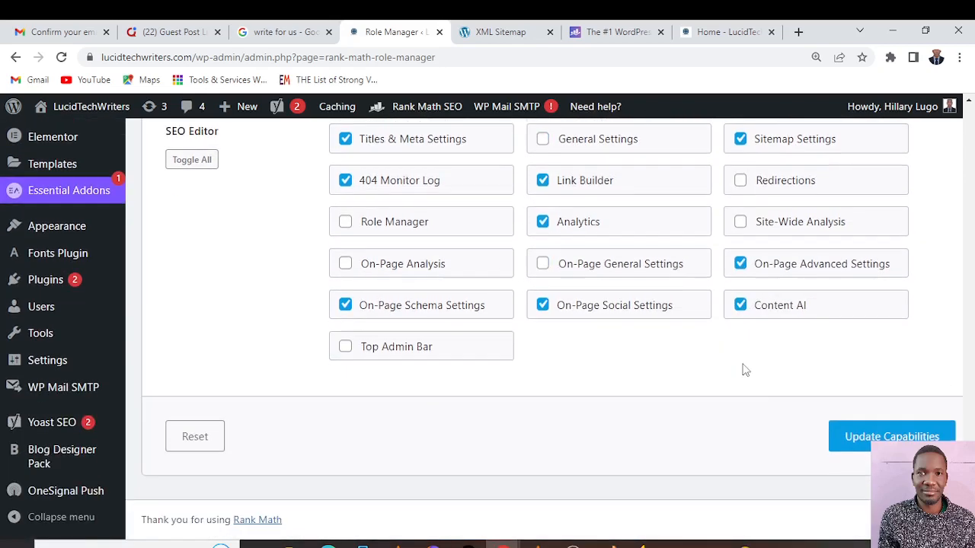
pyautogui.click(869, 441)
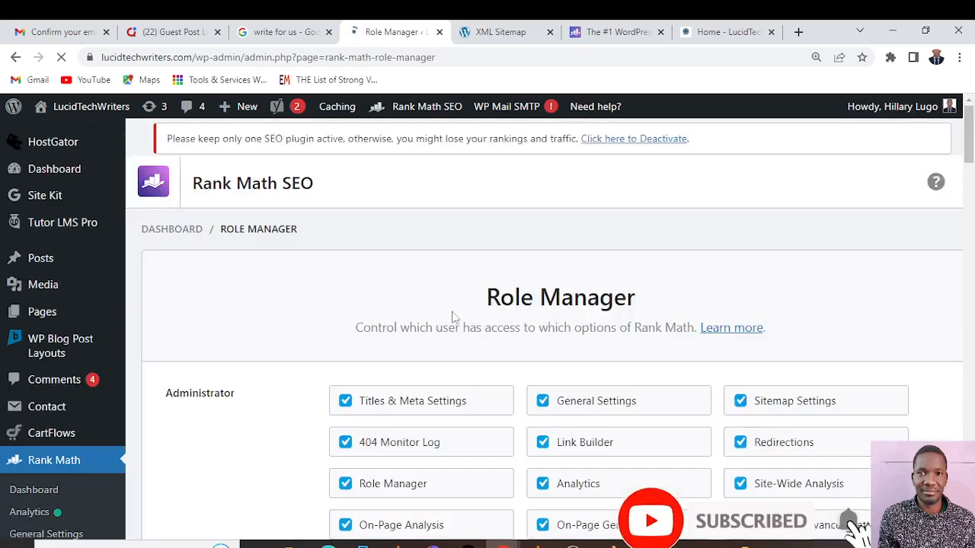
# Open Rank Math's 404 Monitor page and examine the 404 error log table
pyautogui.scroll(-4, 425, 326)
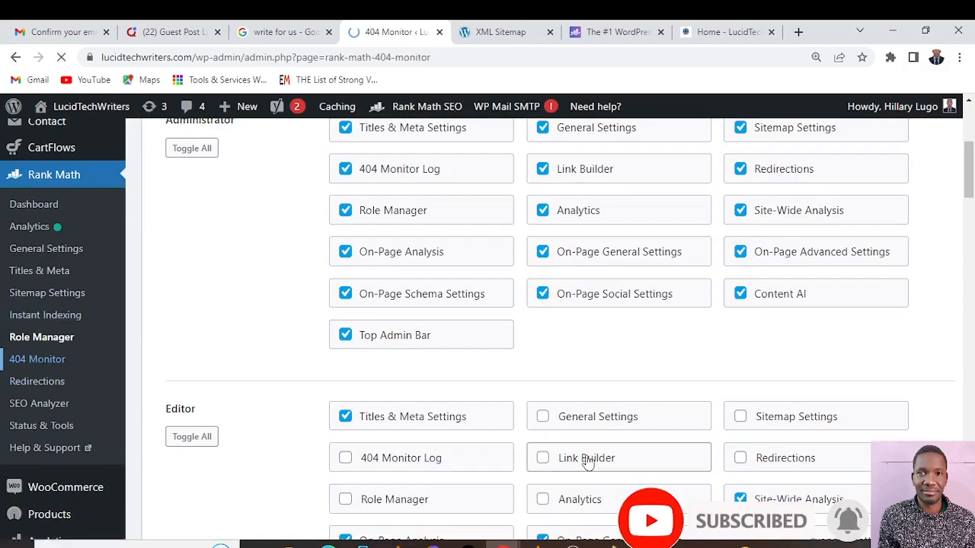
pyautogui.scroll(-7, 586, 460)
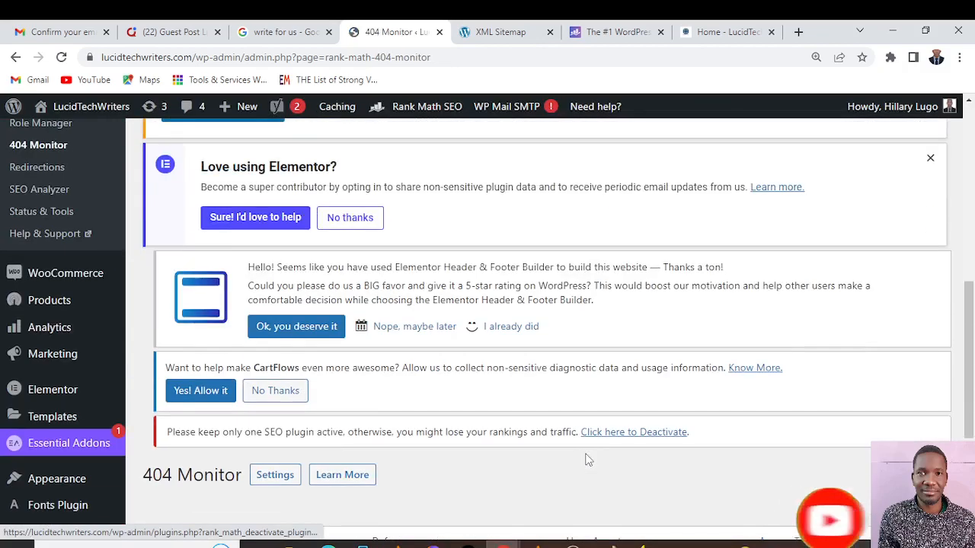
pyautogui.scroll(-1, 583, 391)
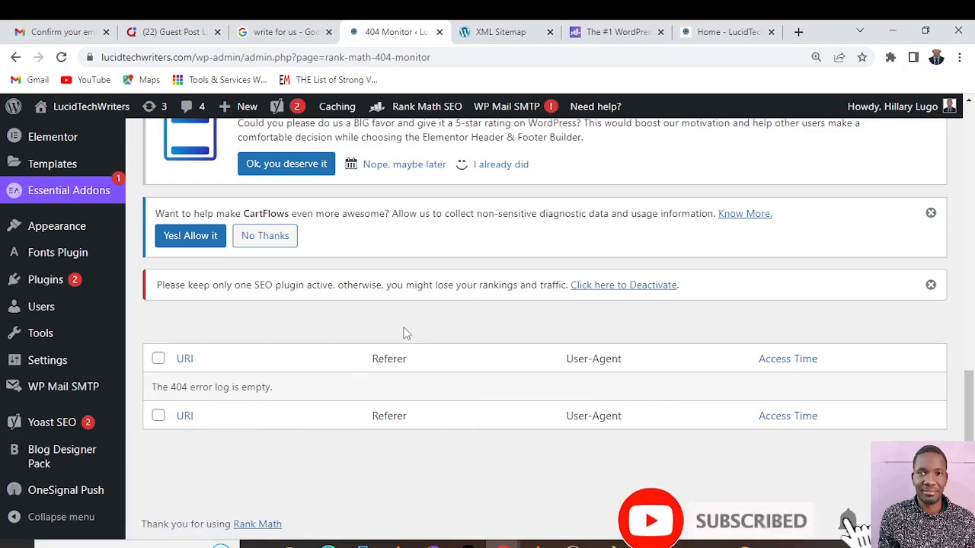
pyautogui.scroll(3, 406, 333)
pyautogui.scroll(-2, 406, 335)
pyautogui.scroll(2, 405, 338)
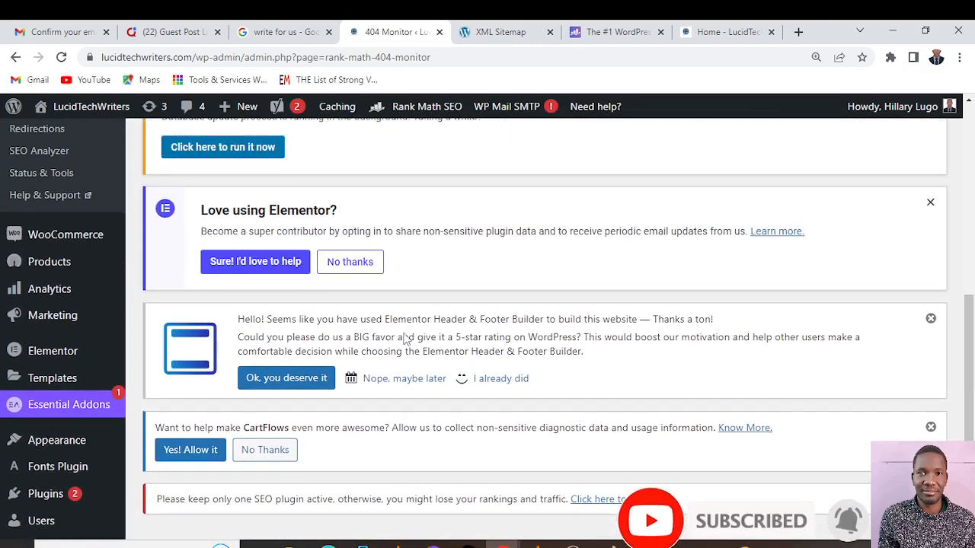
# Open Rank Math's Redirections page and start adding a new redirection
pyautogui.scroll(2, 405, 339)
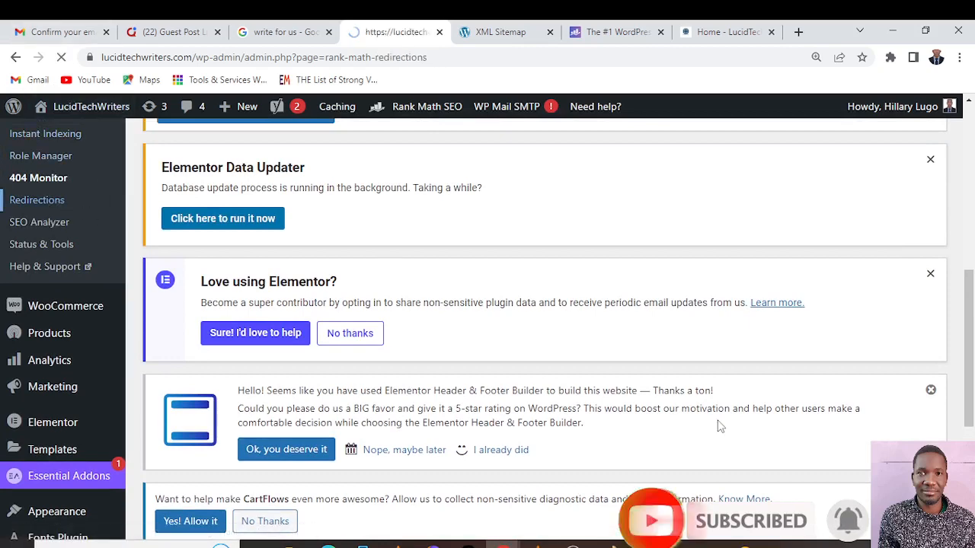
pyautogui.scroll(-8, 688, 411)
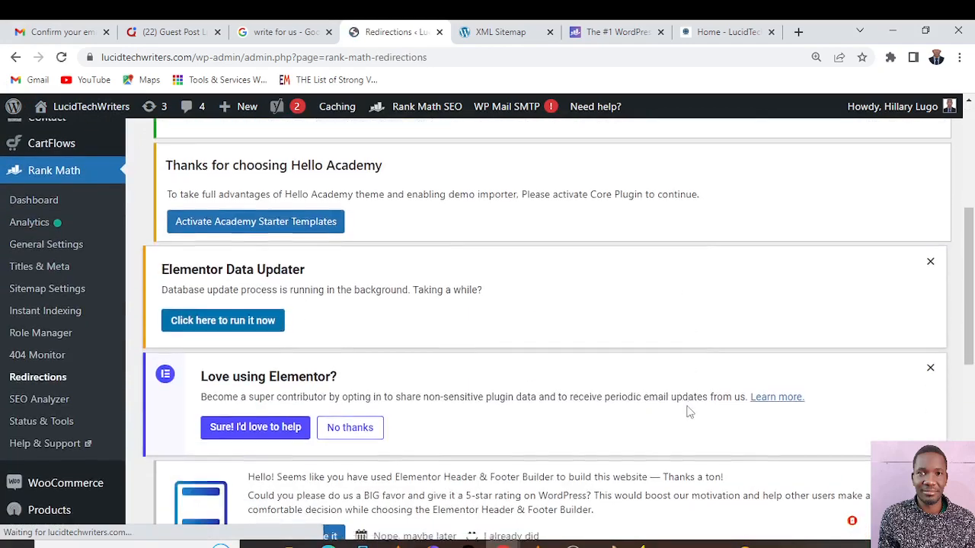
pyautogui.scroll(-1, 688, 411)
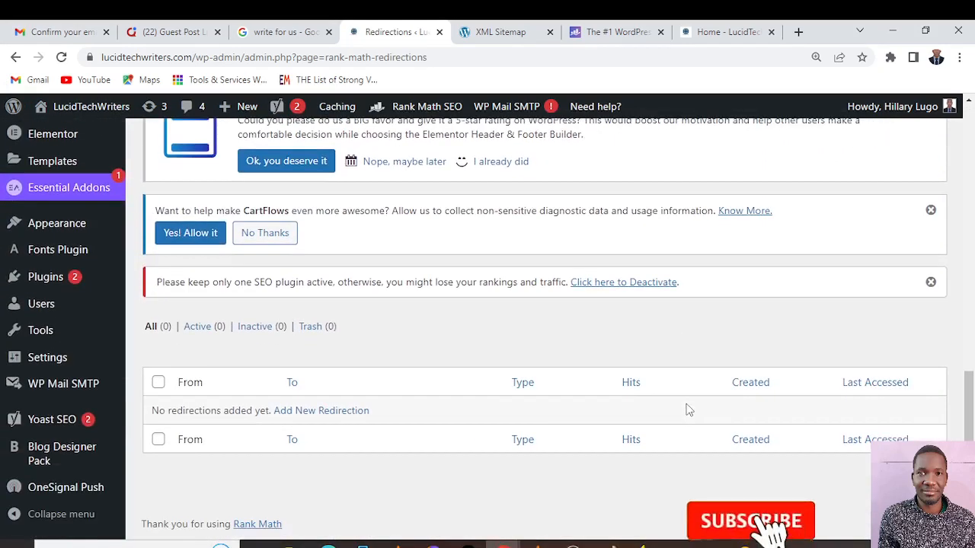
pyautogui.click(343, 411)
pyautogui.scroll(-3, 407, 413)
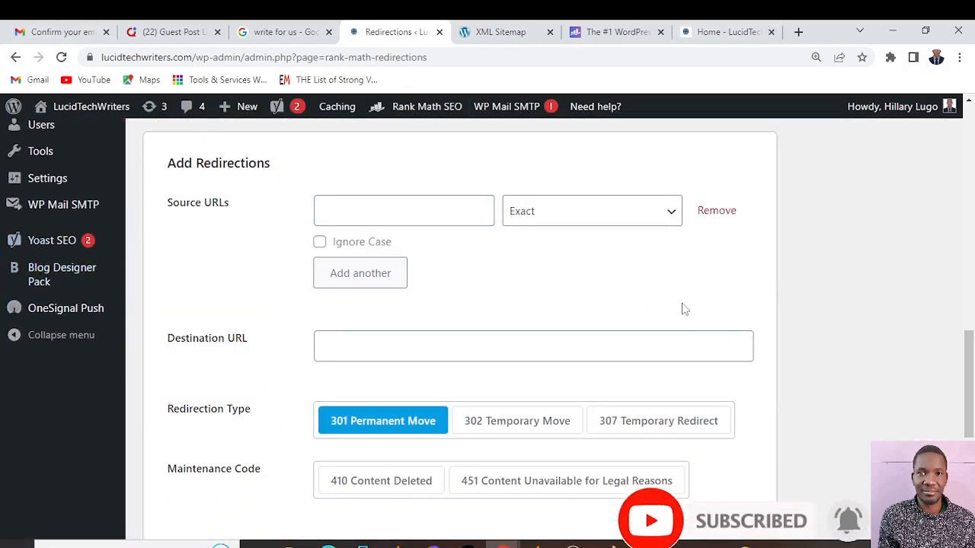
pyautogui.click(735, 31)
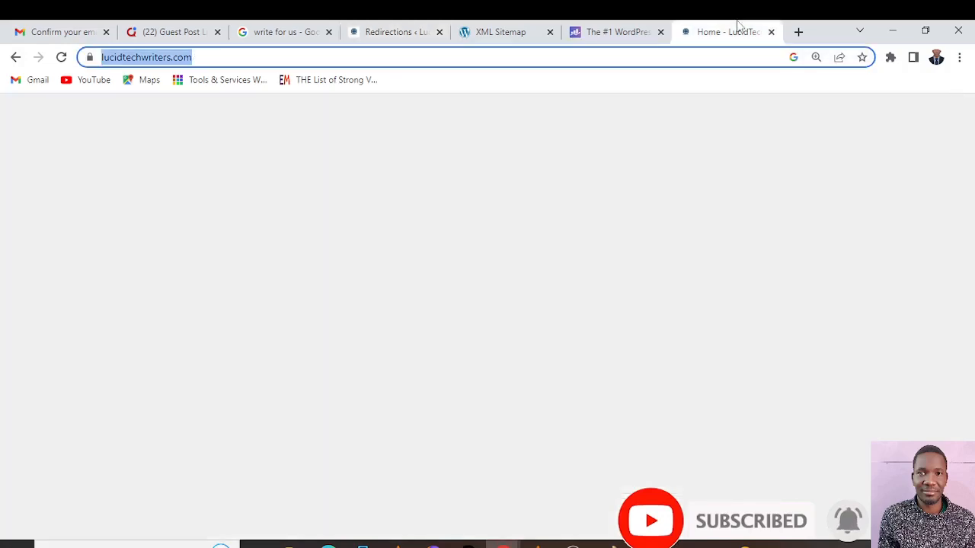
pyautogui.rightClick(134, 61)
pyautogui.click(225, 152)
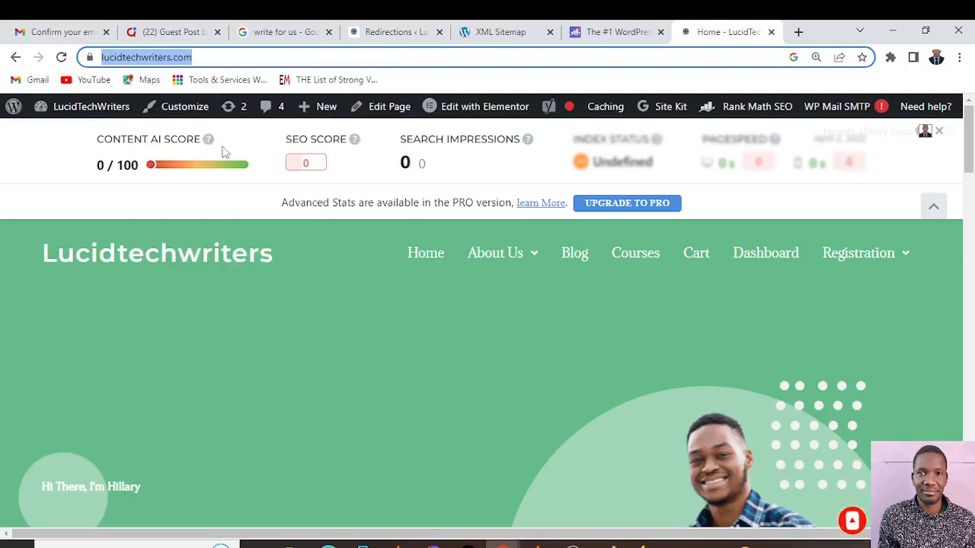
pyautogui.click(392, 31)
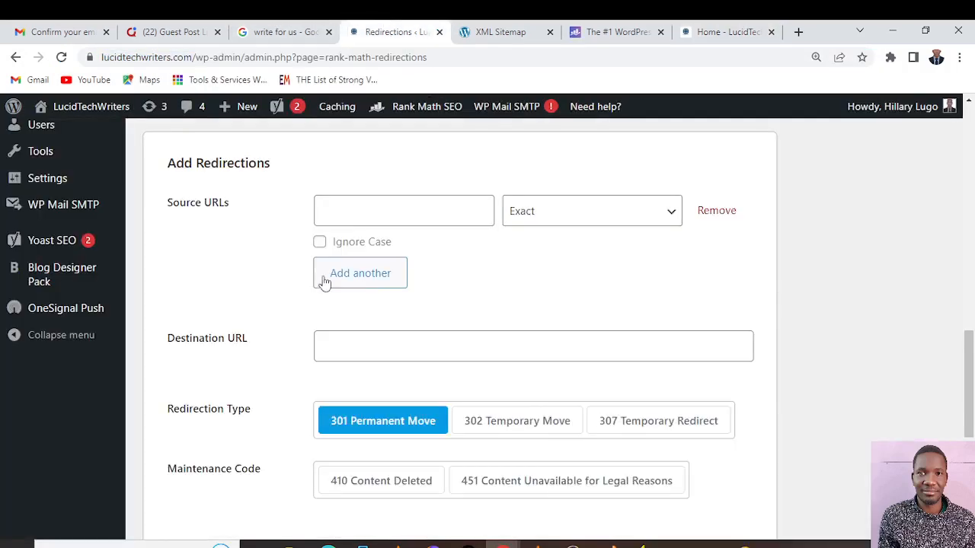
pyautogui.click(347, 206)
pyautogui.rightClick(347, 205)
pyautogui.click(405, 321)
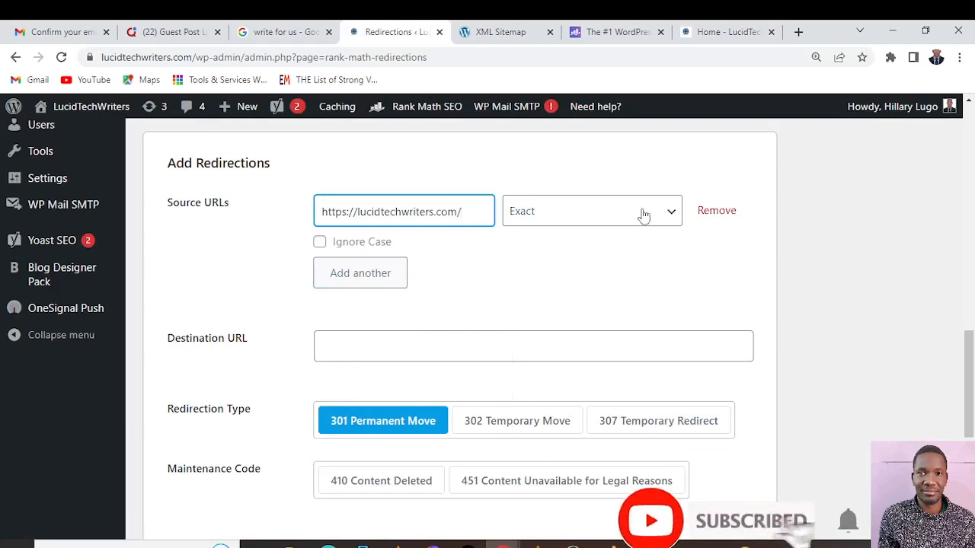
# Examine the match types available for the source URL and the remaining options of the redirection form
pyautogui.click(677, 217)
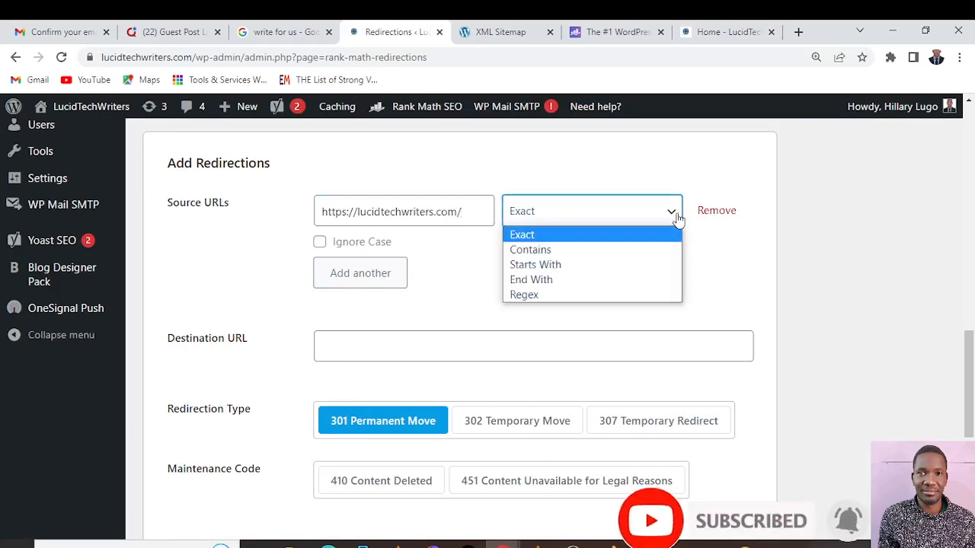
pyautogui.click(677, 217)
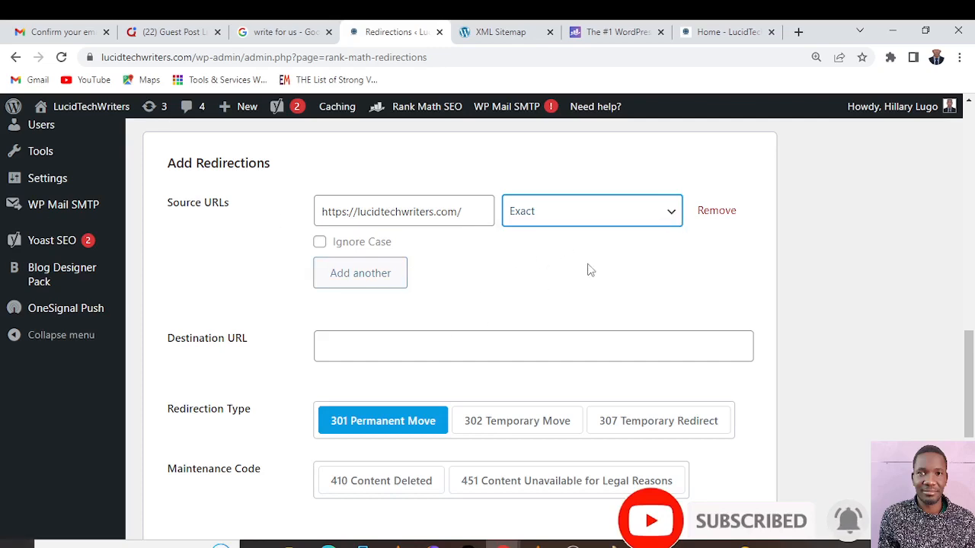
pyautogui.scroll(-5, 588, 270)
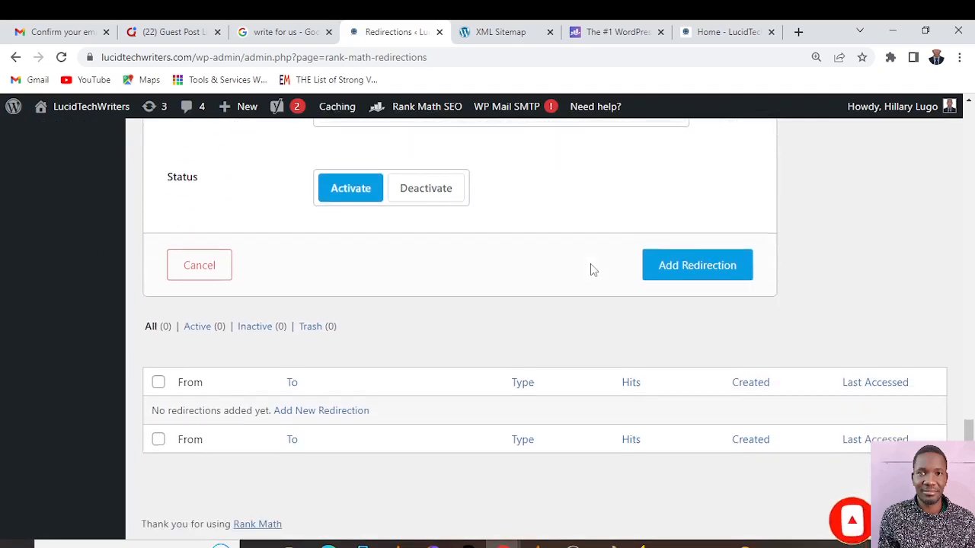
pyautogui.scroll(4, 590, 272)
pyautogui.scroll(6, 590, 272)
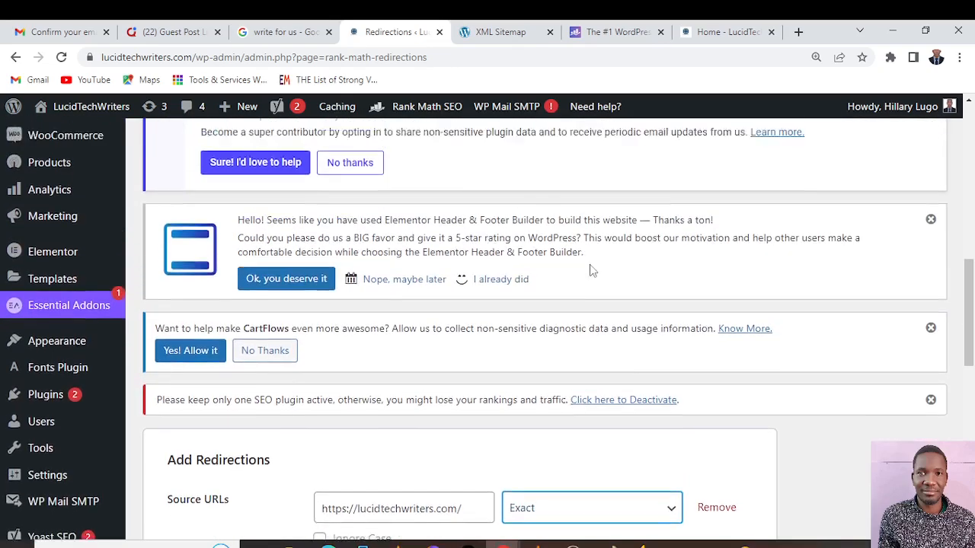
# Open Rank Math's SEO Analyzer page and run the SEO analysis for lucidtechwriters.com
pyautogui.scroll(4, 533, 261)
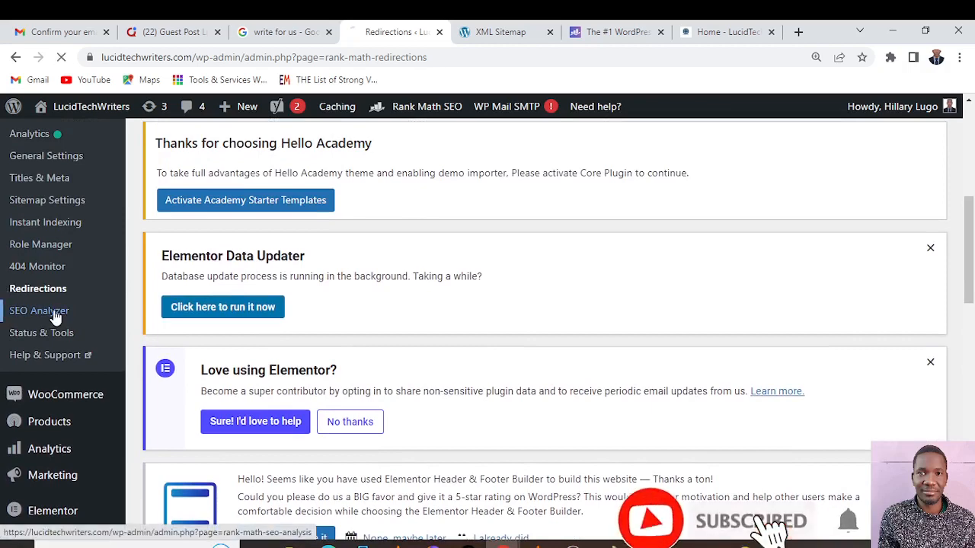
pyautogui.click(40, 311)
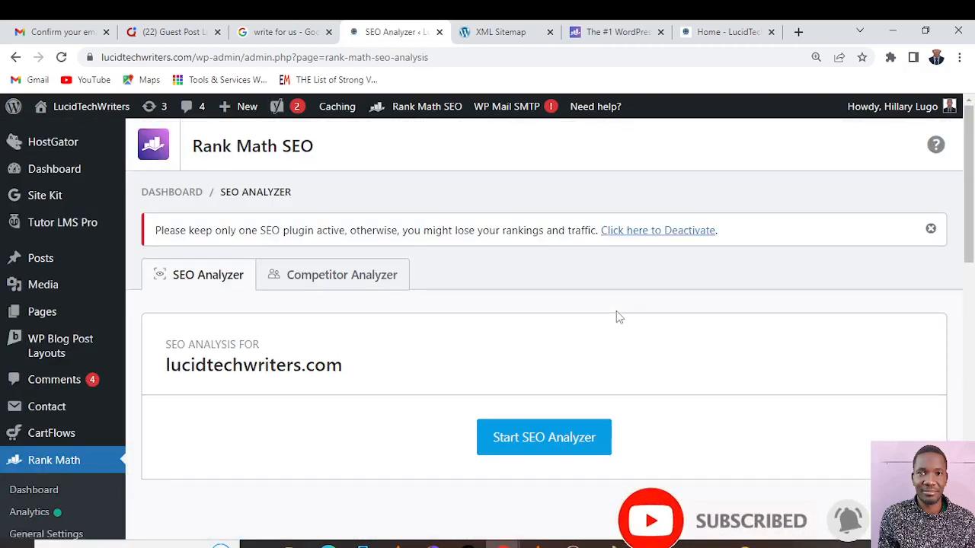
pyautogui.scroll(-3, 618, 317)
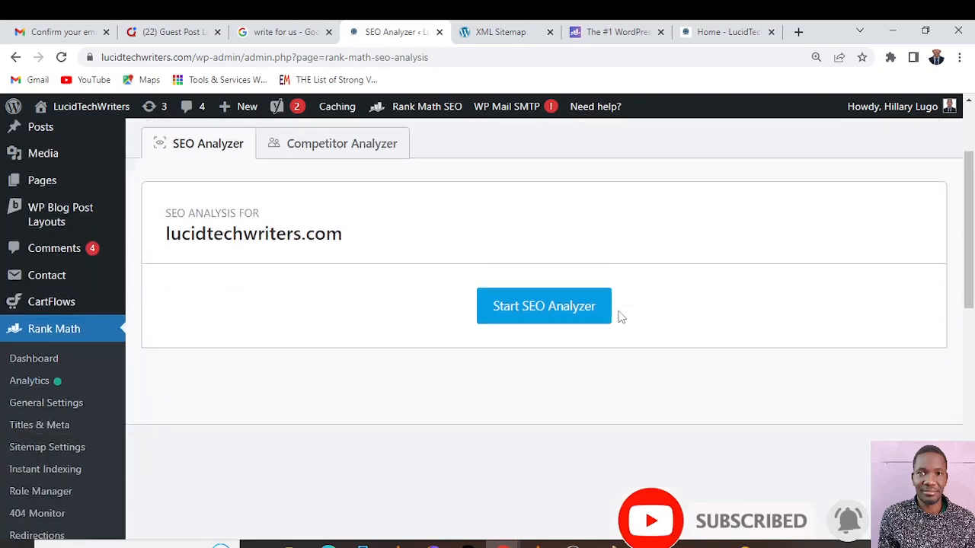
pyautogui.scroll(2, 509, 341)
pyautogui.click(535, 369)
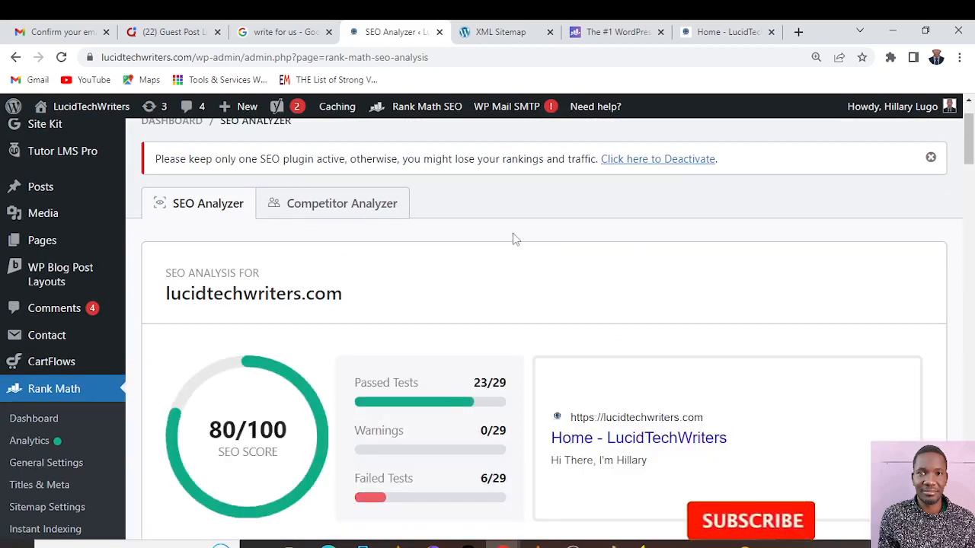
# Examine the SEO analysis results, including the overall score, the passed and failed tests, and the Basic SEO checks
pyautogui.scroll(-4, 531, 321)
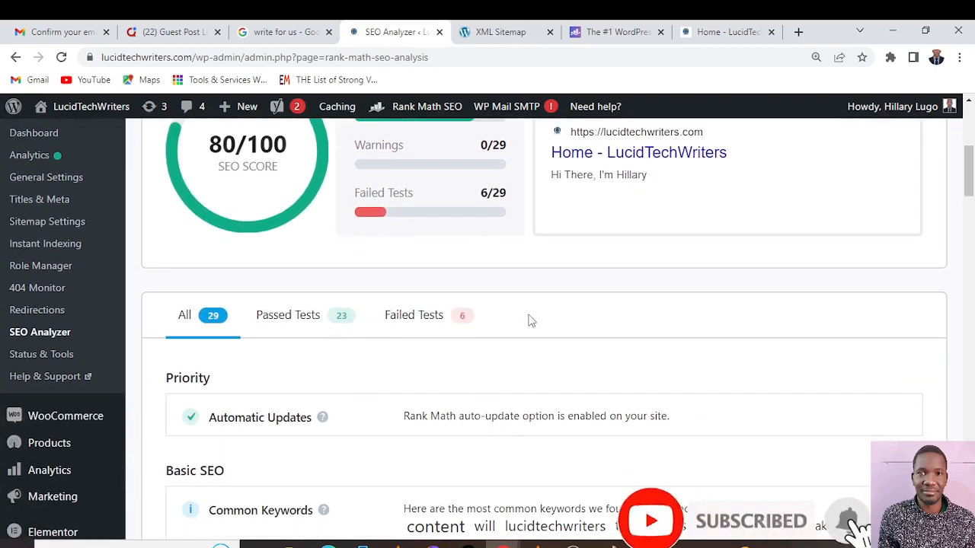
pyautogui.scroll(-4, 531, 321)
pyautogui.scroll(-4, 531, 313)
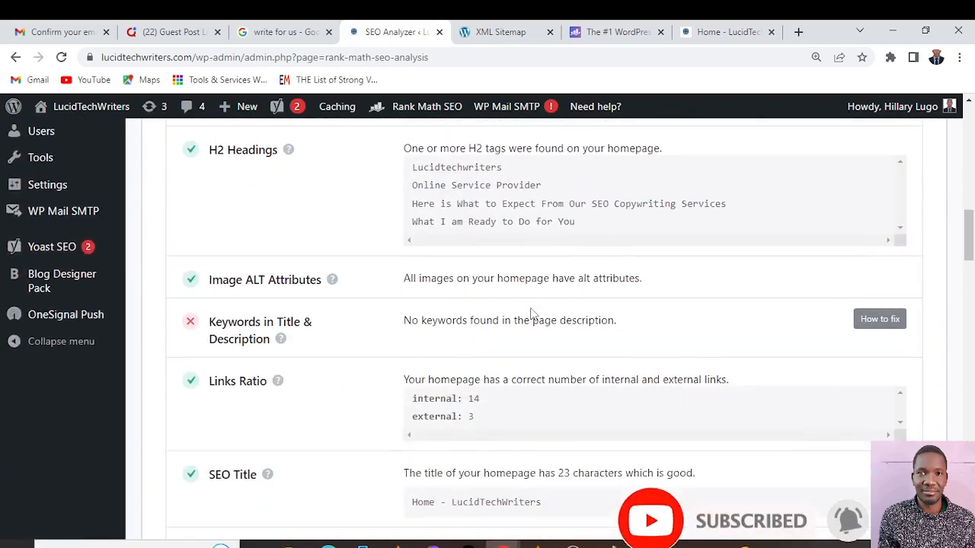
pyautogui.scroll(2, 531, 313)
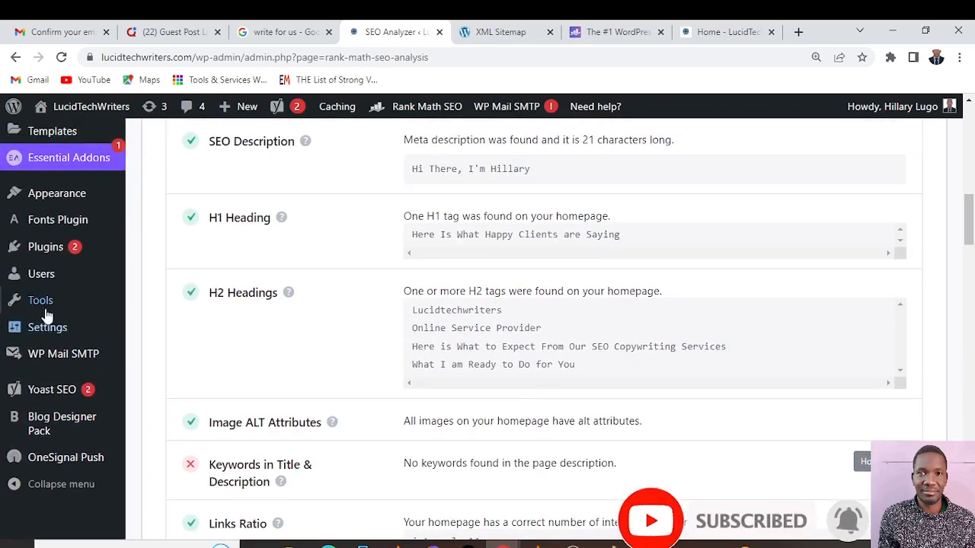
pyautogui.scroll(-3, 683, 373)
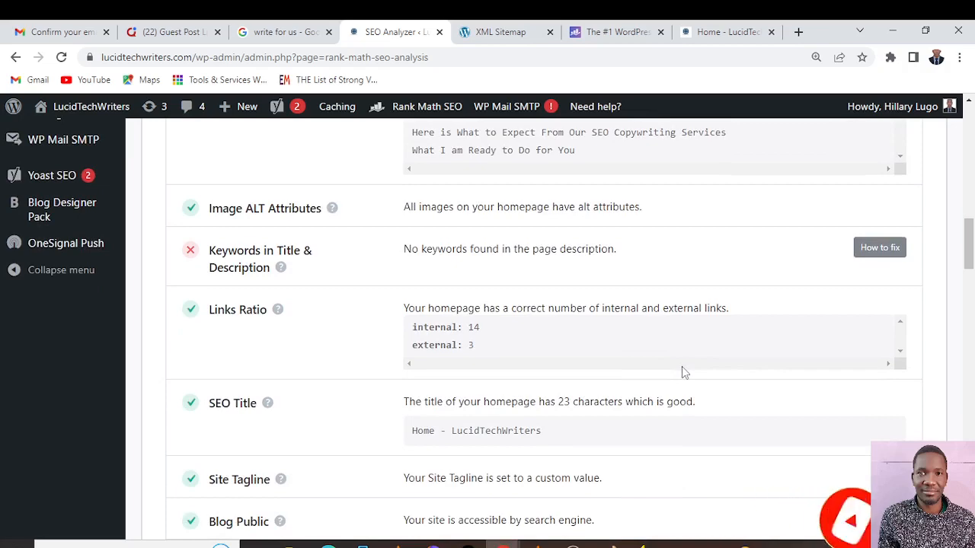
pyautogui.scroll(5, 682, 368)
pyautogui.scroll(7, 682, 366)
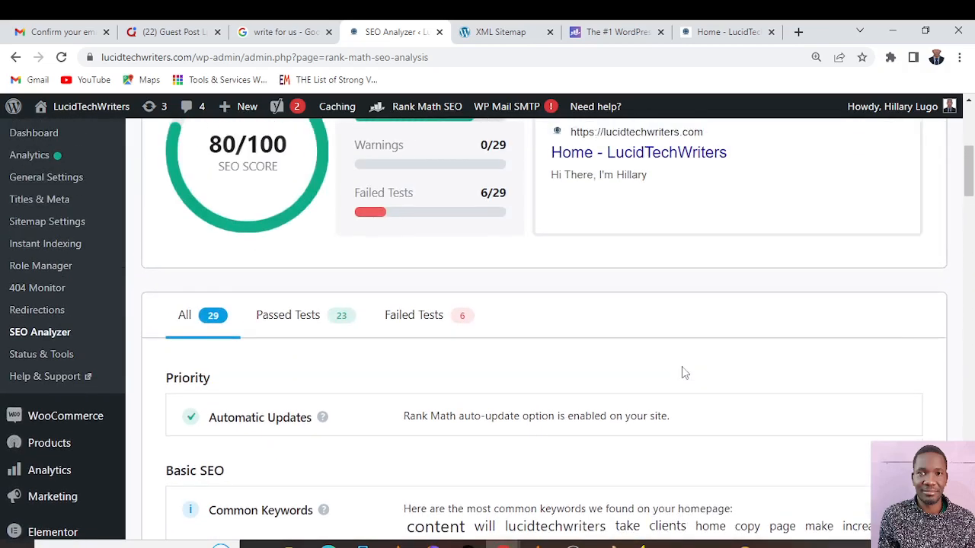
pyautogui.scroll(1, 682, 366)
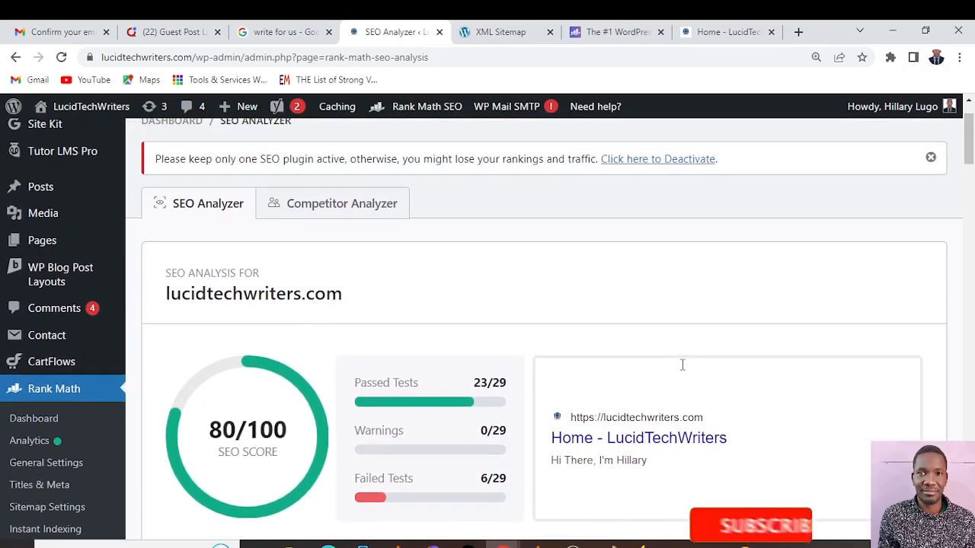
# View the Competitor Analyzer feature overview and return to the SEO Analyzer results
pyautogui.click(348, 211)
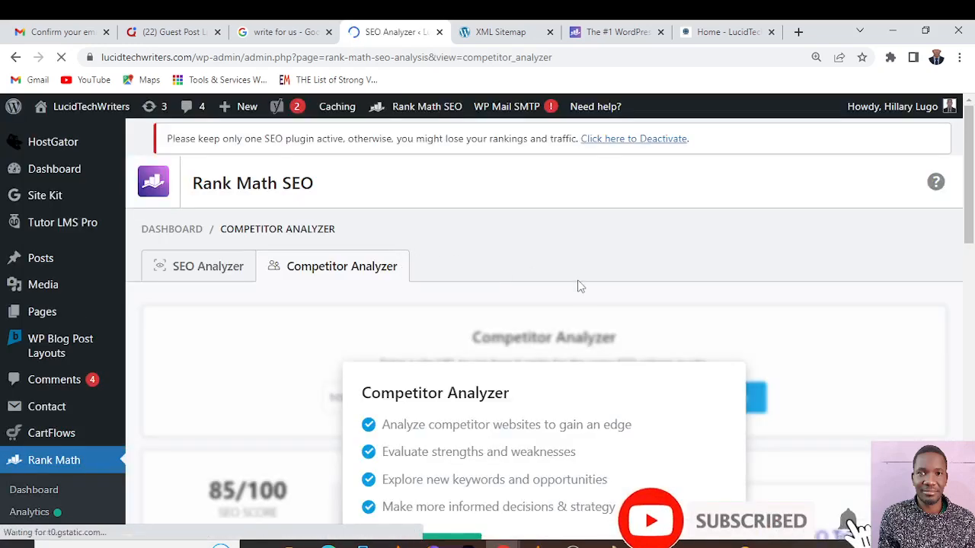
pyautogui.scroll(-3, 577, 284)
pyautogui.scroll(3, 577, 284)
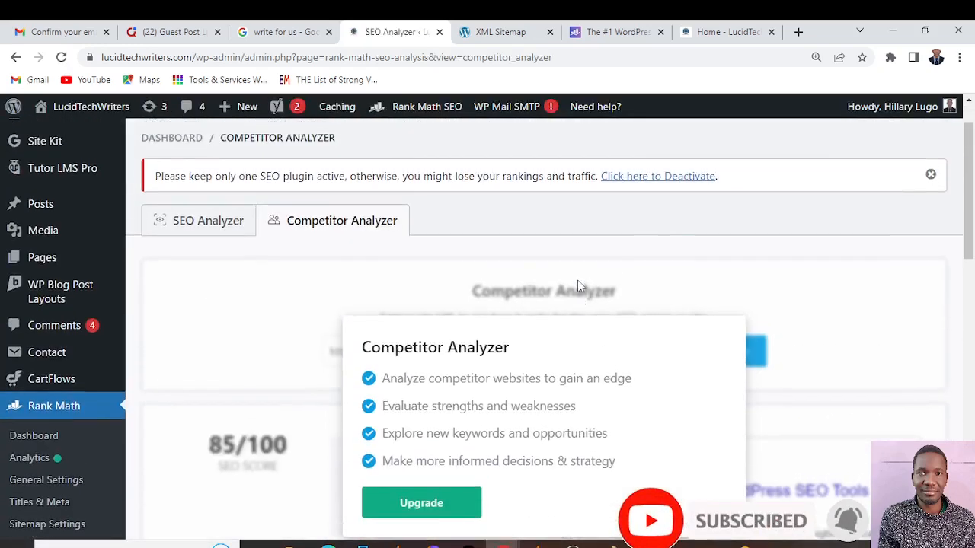
pyautogui.click(205, 278)
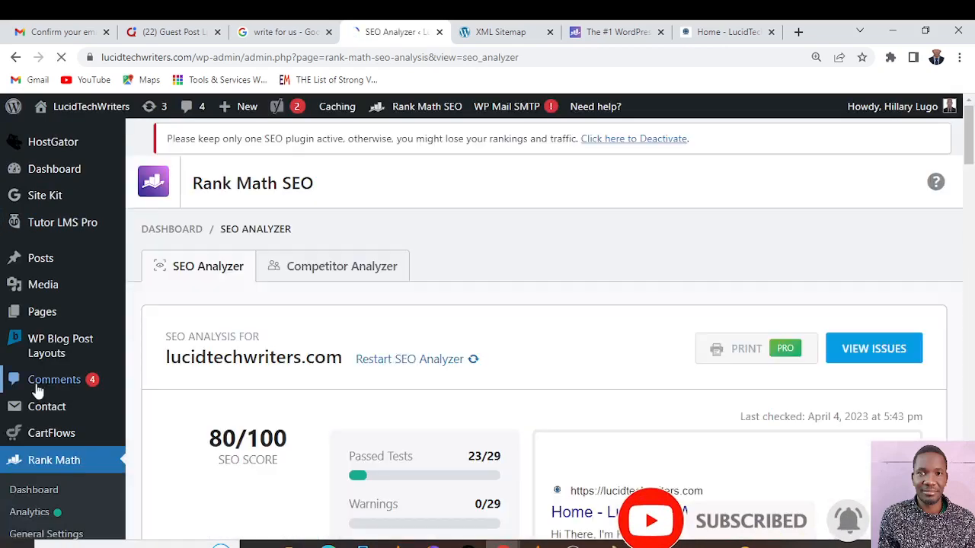
# Open Rank Math's Status & Tools page and examine the version rollback, Beta Opt-in and Auto Update settings
pyautogui.scroll(-3, 27, 386)
pyautogui.scroll(-3, 28, 386)
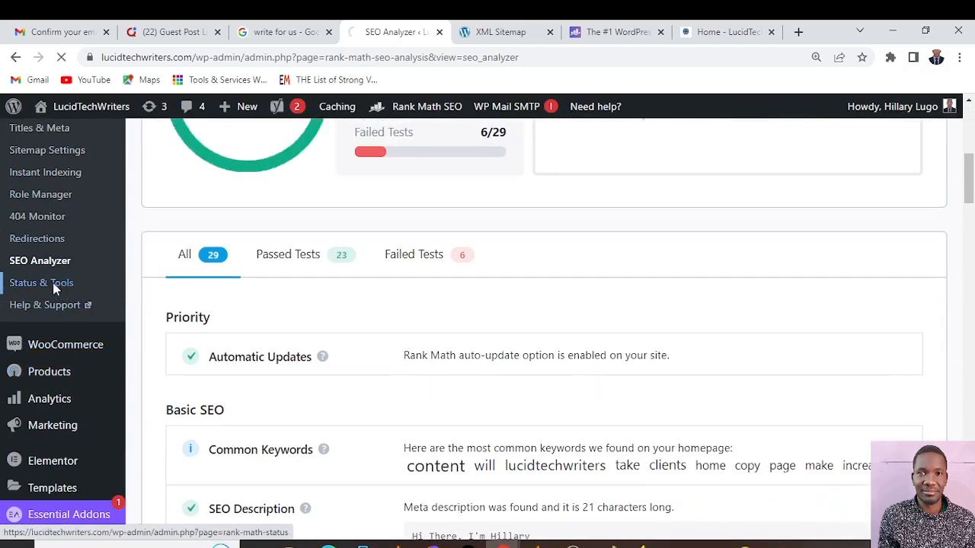
pyautogui.click(53, 285)
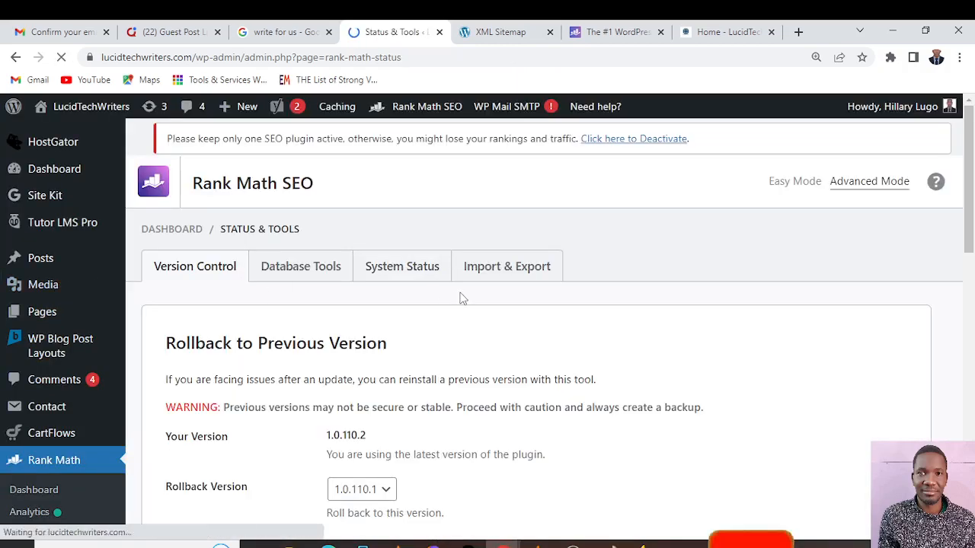
pyautogui.scroll(-4, 535, 343)
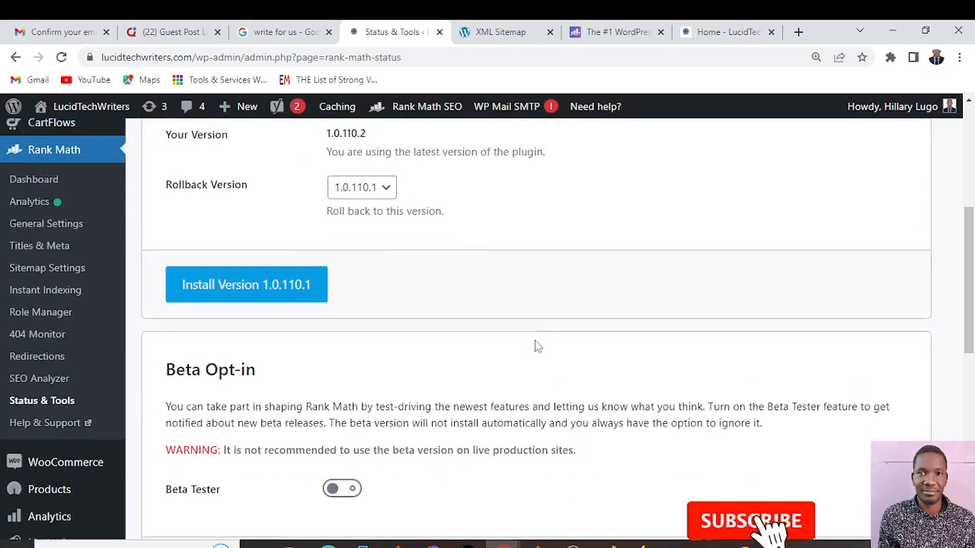
pyautogui.scroll(2, 536, 346)
pyautogui.scroll(-4, 537, 346)
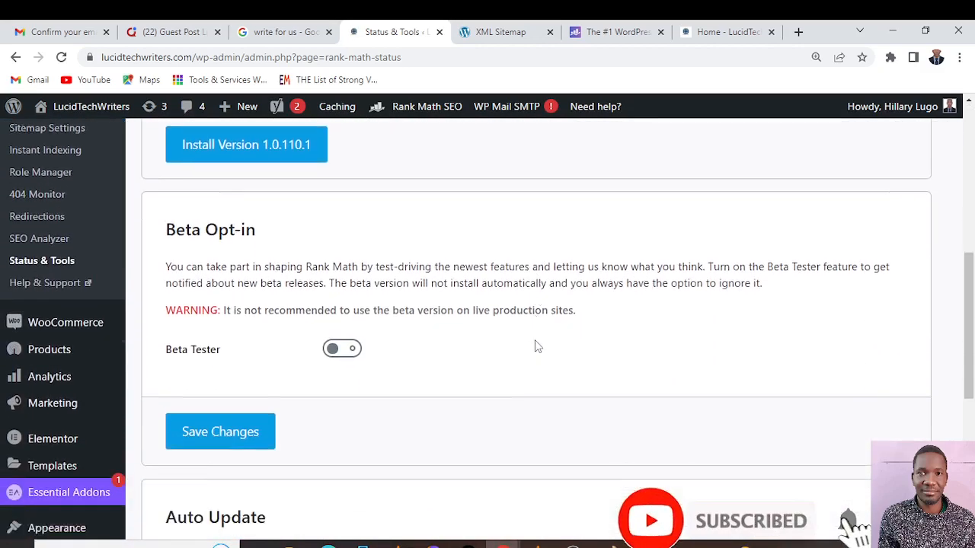
pyautogui.scroll(-5, 535, 347)
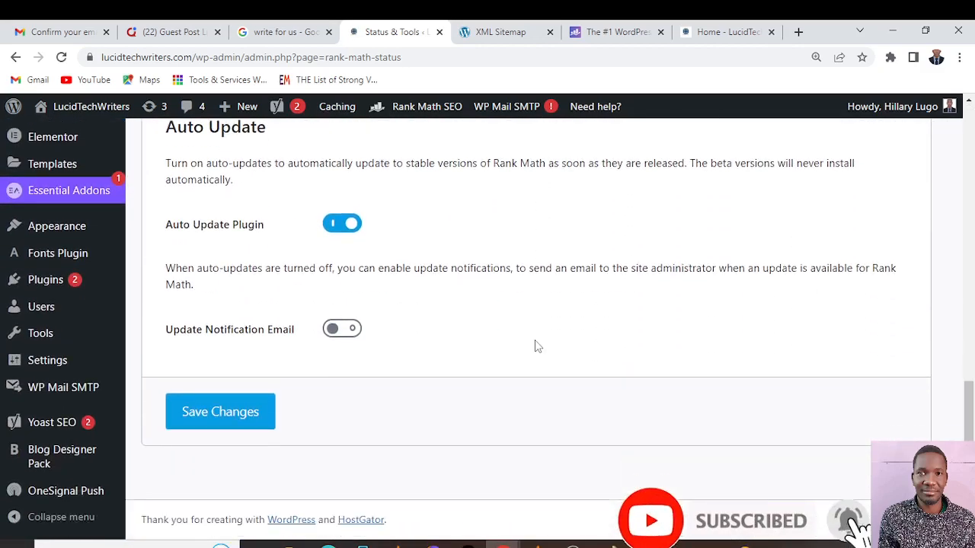
pyautogui.scroll(2, 536, 345)
pyautogui.scroll(-2, 535, 345)
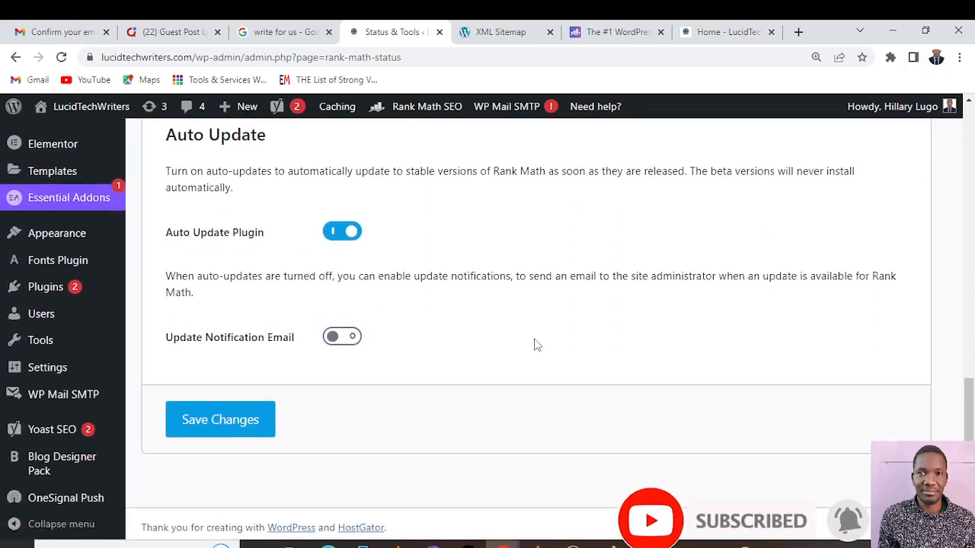
pyautogui.scroll(3, 536, 345)
pyautogui.scroll(1, 536, 345)
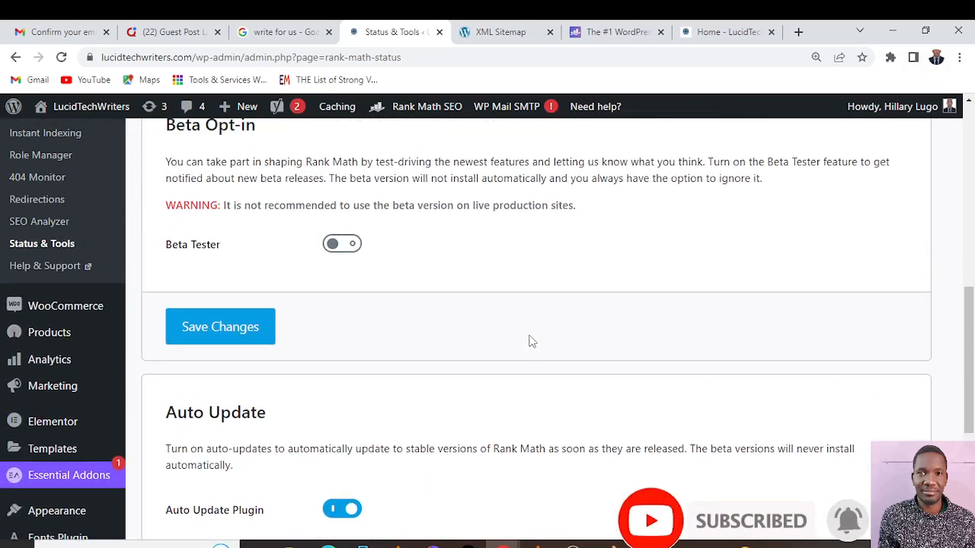
# Open Rank Math's Help & Support knowledge base and return to the Status & Tools page
pyautogui.scroll(1, 531, 342)
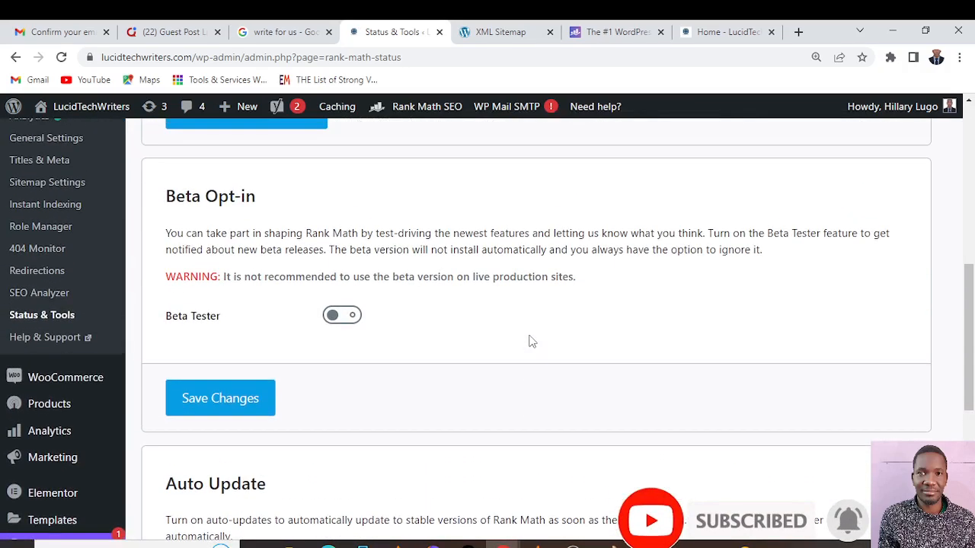
pyautogui.click(42, 337)
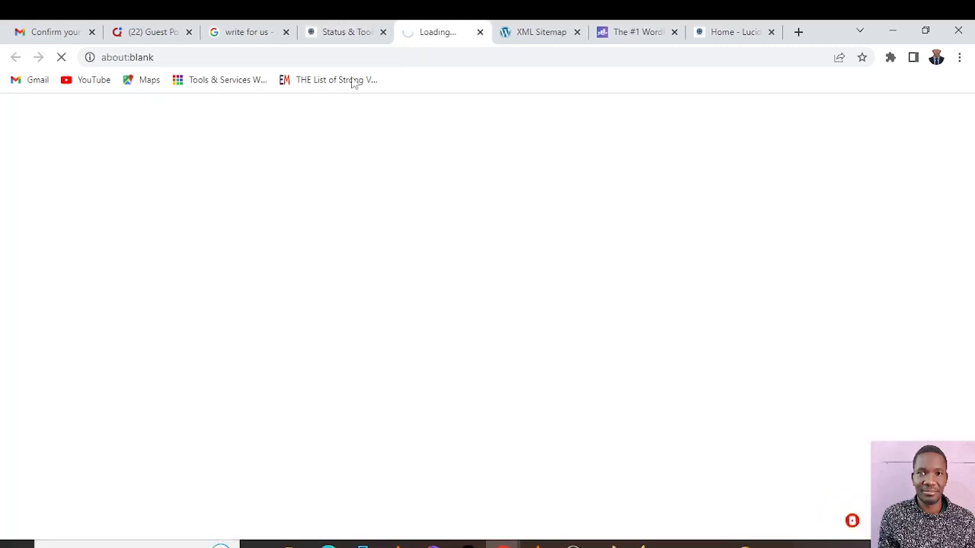
pyautogui.click(342, 30)
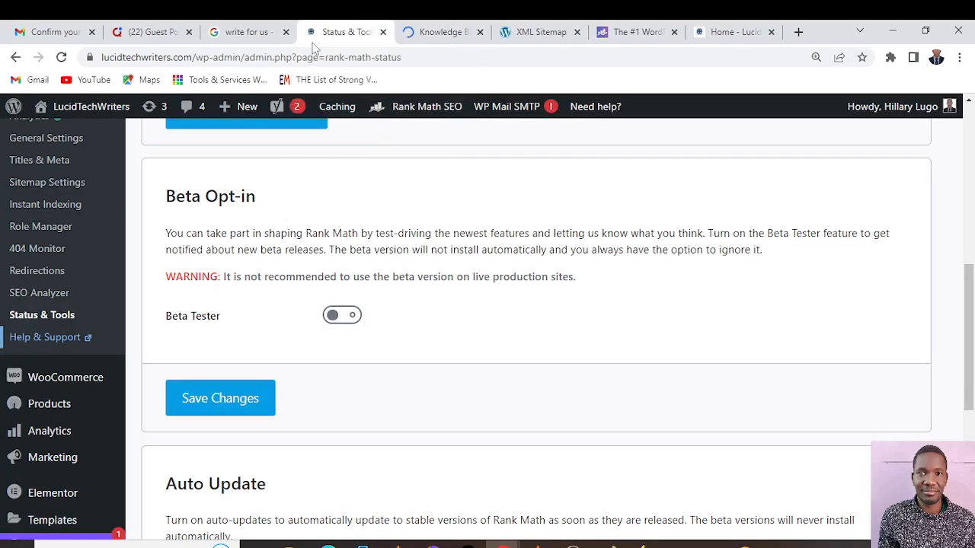
# Leave Rank Math's Status & Tools page and open the list of all posts
pyautogui.scroll(5, 256, 303)
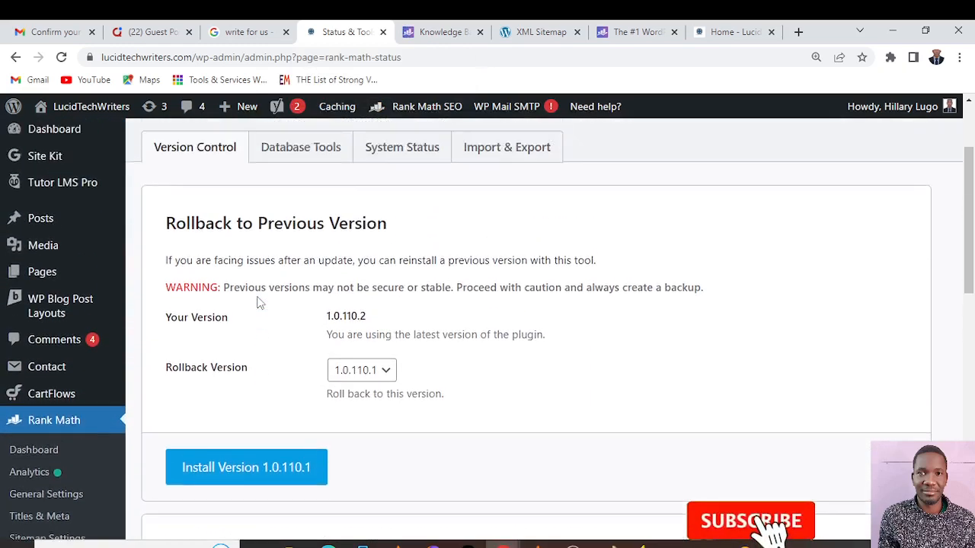
pyautogui.scroll(2, 257, 301)
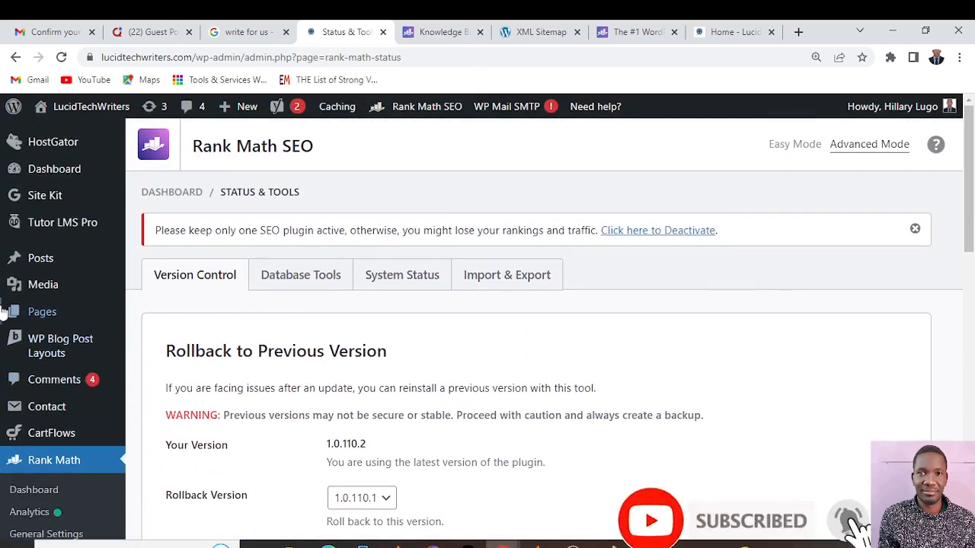
pyautogui.moveTo(46, 259)
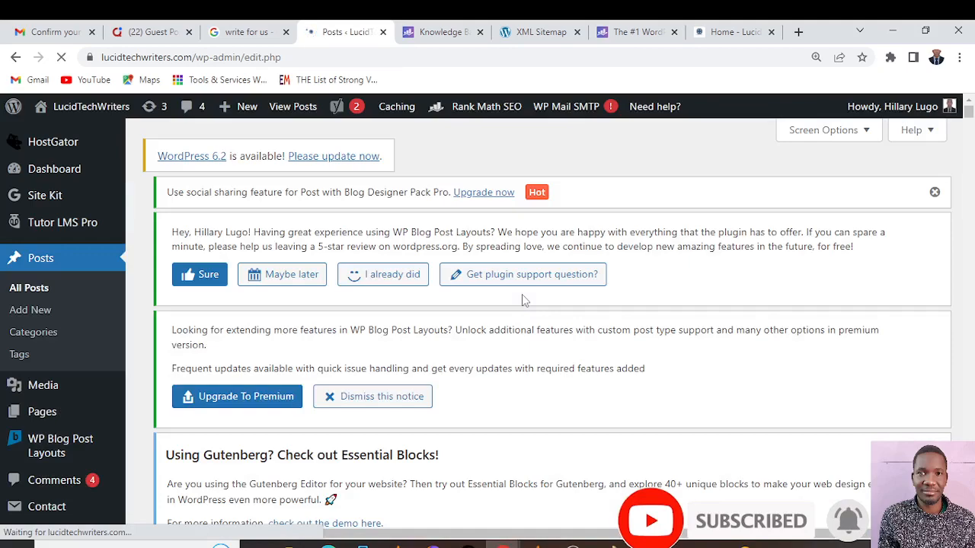
# Examine the posts list, including each post's categories, SEO title, meta description, keyphrase and Rank Math SEO details
pyautogui.scroll(-3, 519, 297)
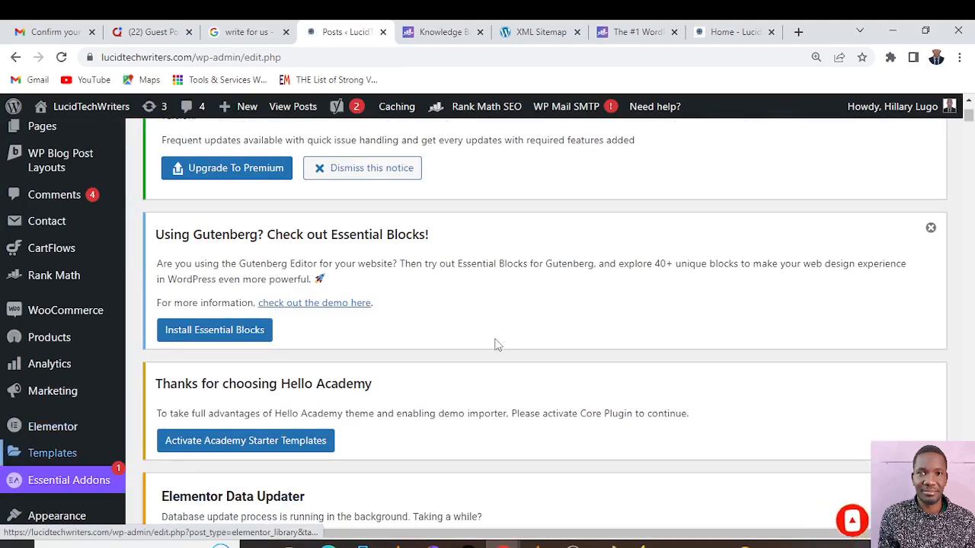
pyautogui.scroll(-9, 495, 344)
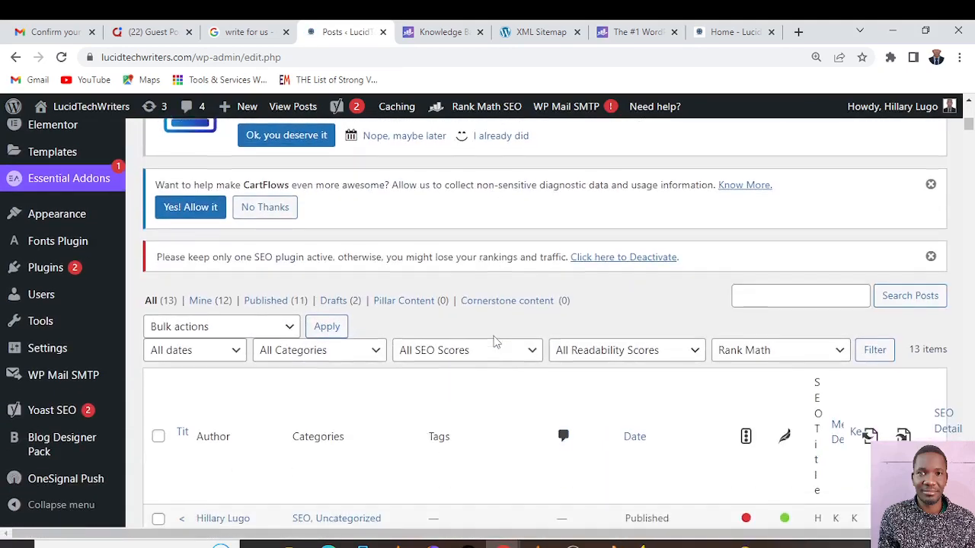
pyautogui.scroll(-6, 493, 342)
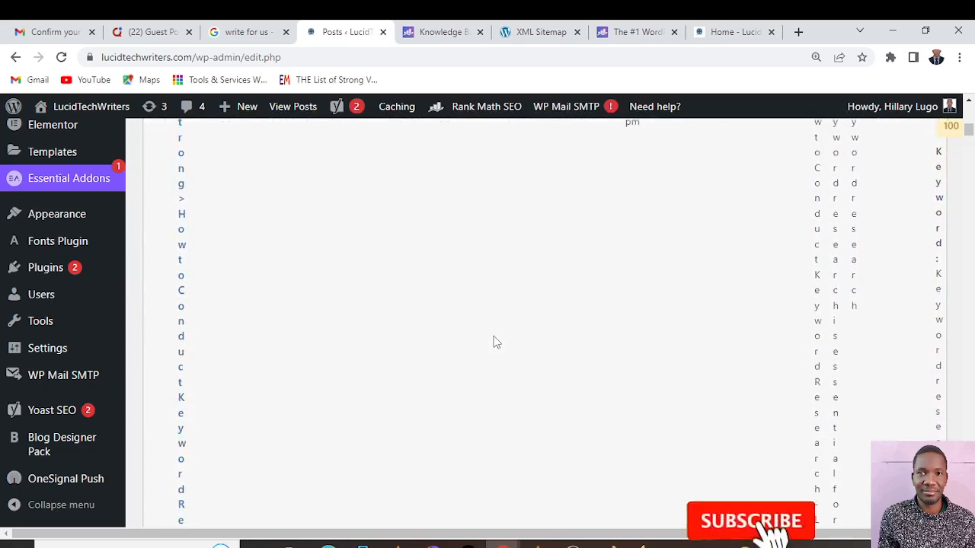
pyautogui.scroll(-9, 493, 343)
pyautogui.scroll(5, 494, 342)
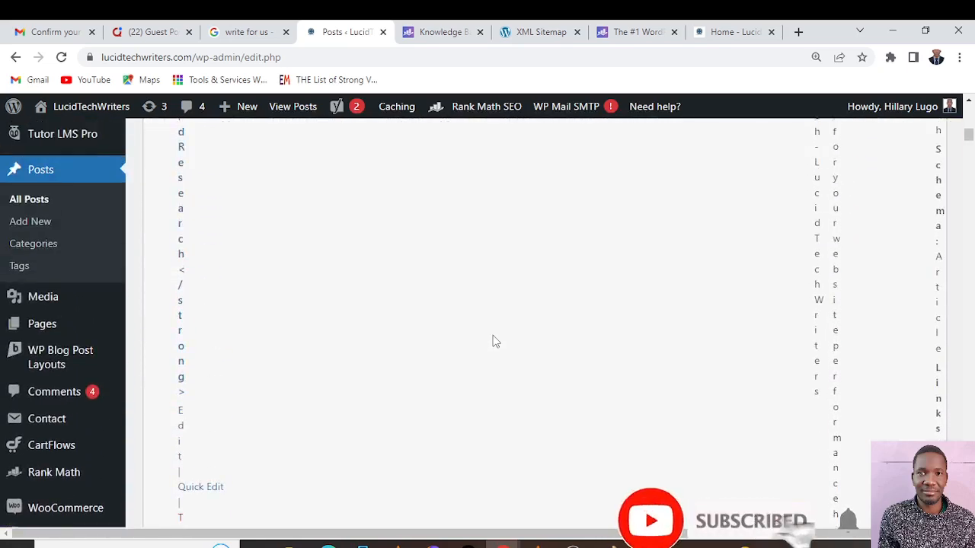
pyautogui.scroll(8, 493, 342)
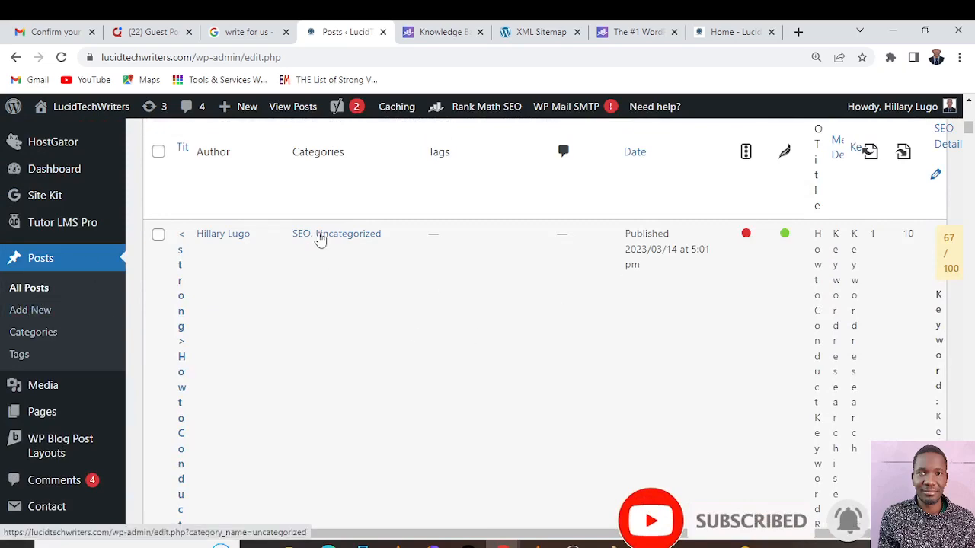
pyautogui.scroll(-8, 321, 238)
pyautogui.scroll(2, 318, 236)
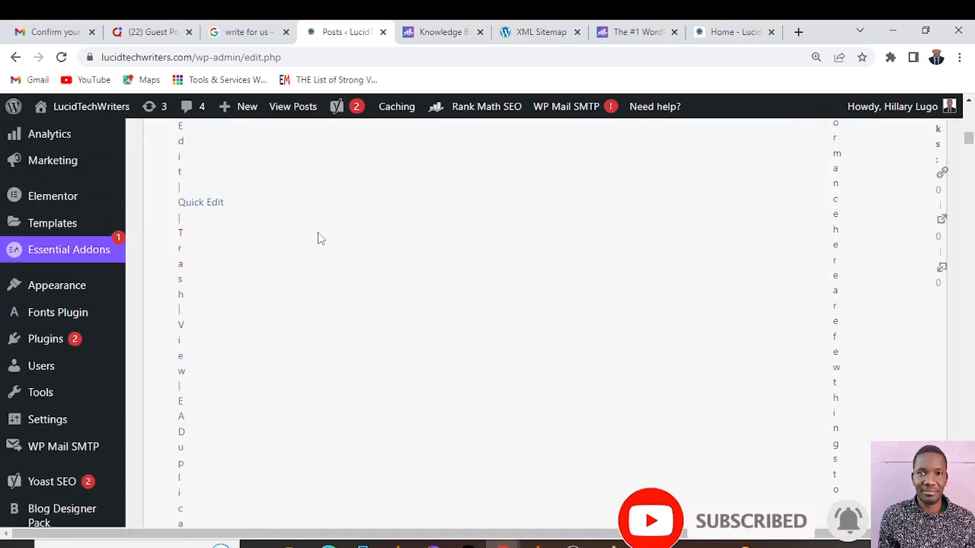
pyautogui.scroll(-8, 319, 236)
pyautogui.scroll(-7, 513, 264)
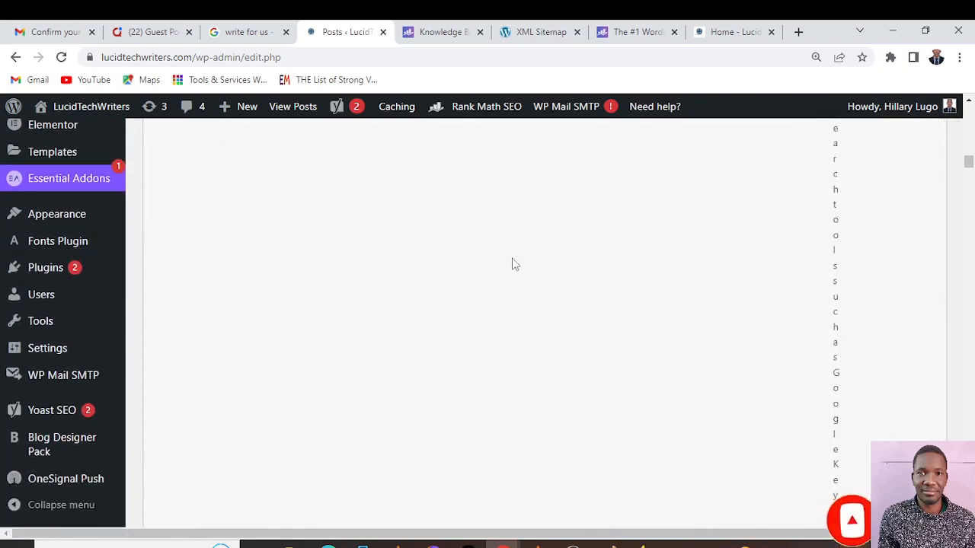
pyautogui.hotkey('ctrl', '-')
pyautogui.hotkey('ctrl', '-')
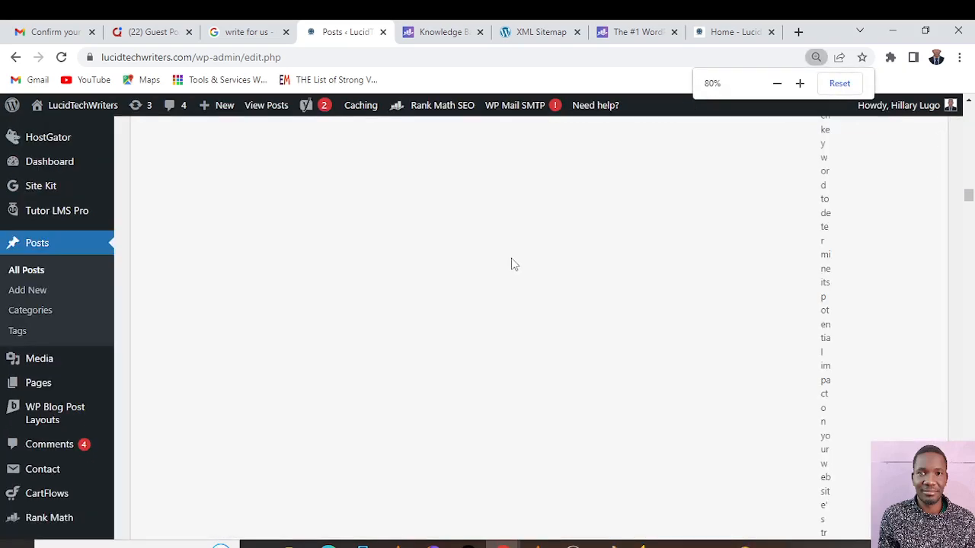
pyautogui.scroll(1, 513, 264)
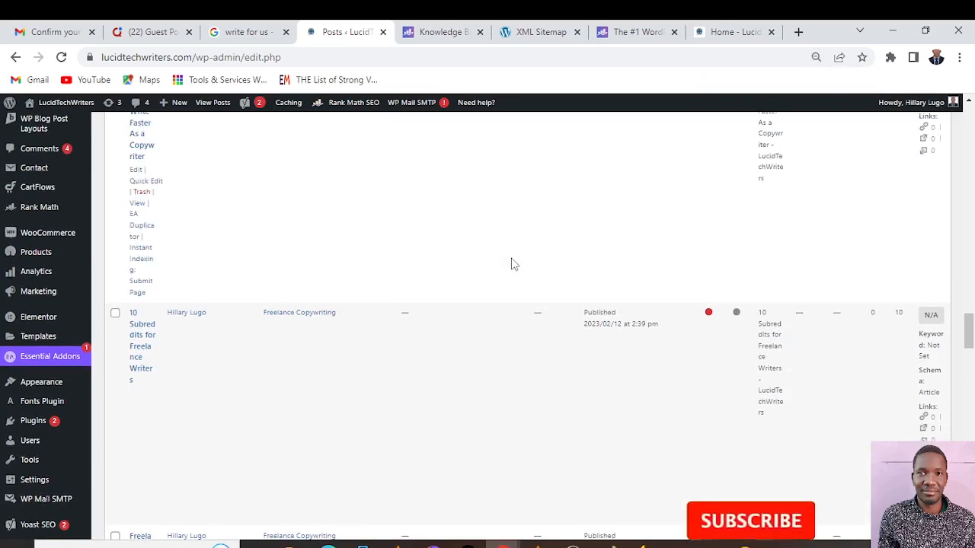
pyautogui.scroll(4, 513, 264)
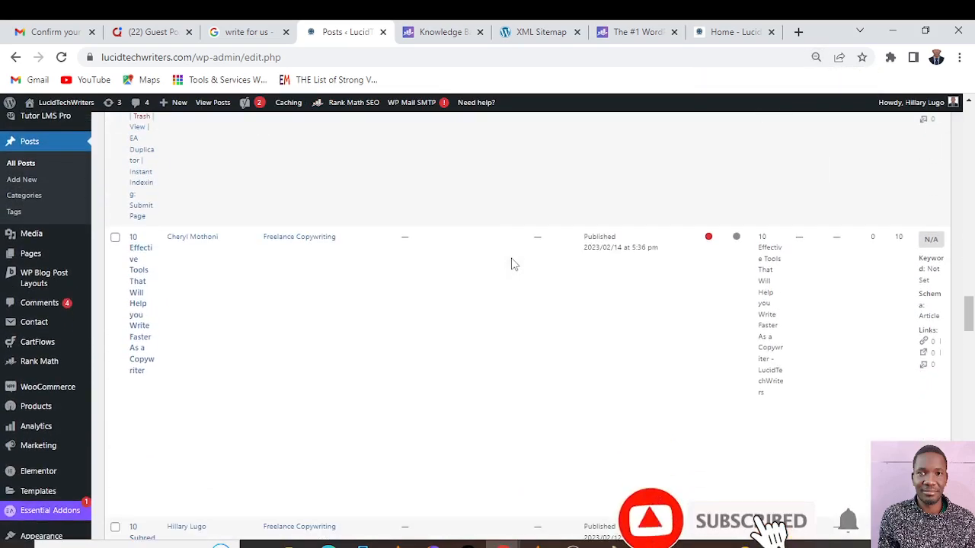
pyautogui.hotkey('ctrl', '+')
pyautogui.hotkey('ctrl', '+')
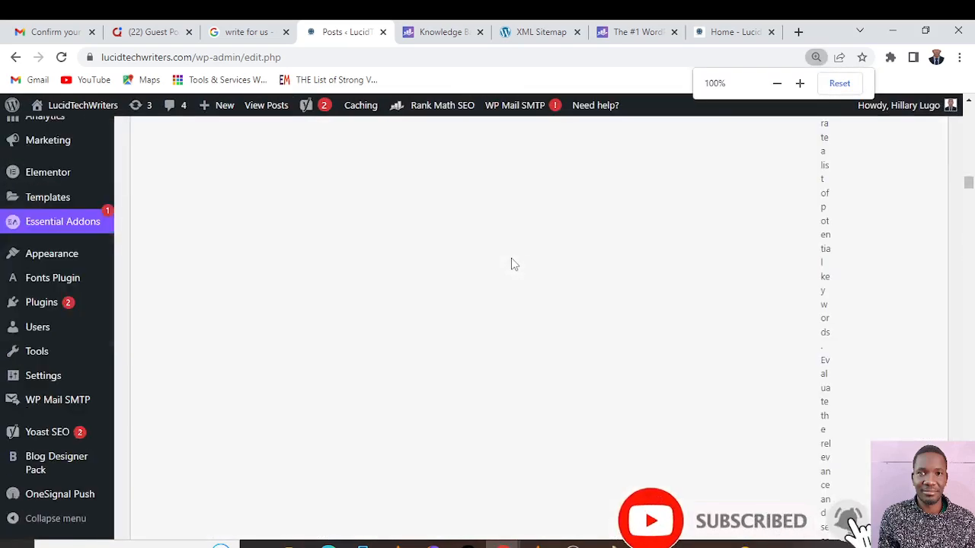
pyautogui.hotkey('ctrl', '-')
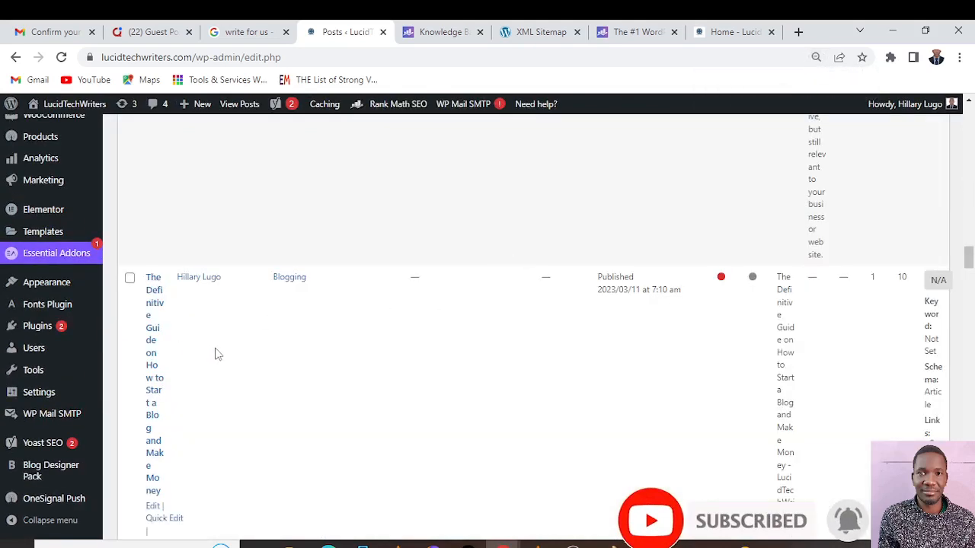
pyautogui.scroll(-2, 153, 320)
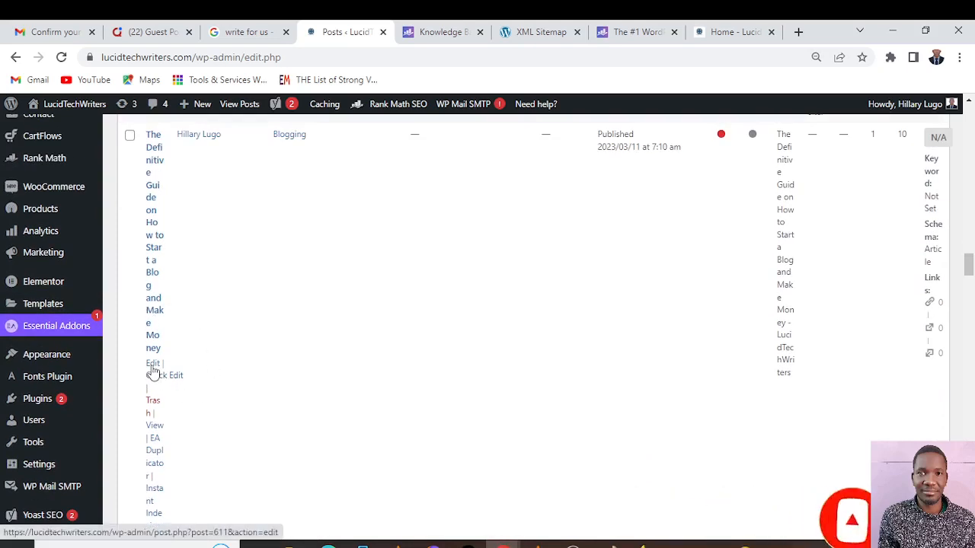
pyautogui.hotkey('ctrl', '+')
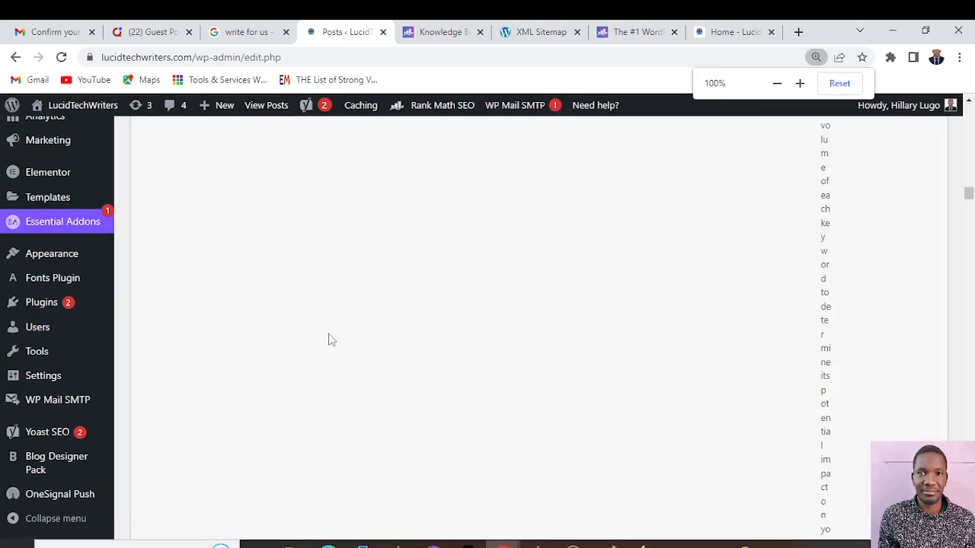
# Open the "How to Conduct Keyword Research" post for editing
pyautogui.hotkey('ctrl', '-')
pyautogui.hotkey('ctrl', '-')
pyautogui.hotkey('ctrl', '-')
pyautogui.hotkey('ctrl', '-')
pyautogui.hotkey('ctrl', '-')
pyautogui.hotkey('ctrl', '-')
pyautogui.hotkey('ctrl', '-')
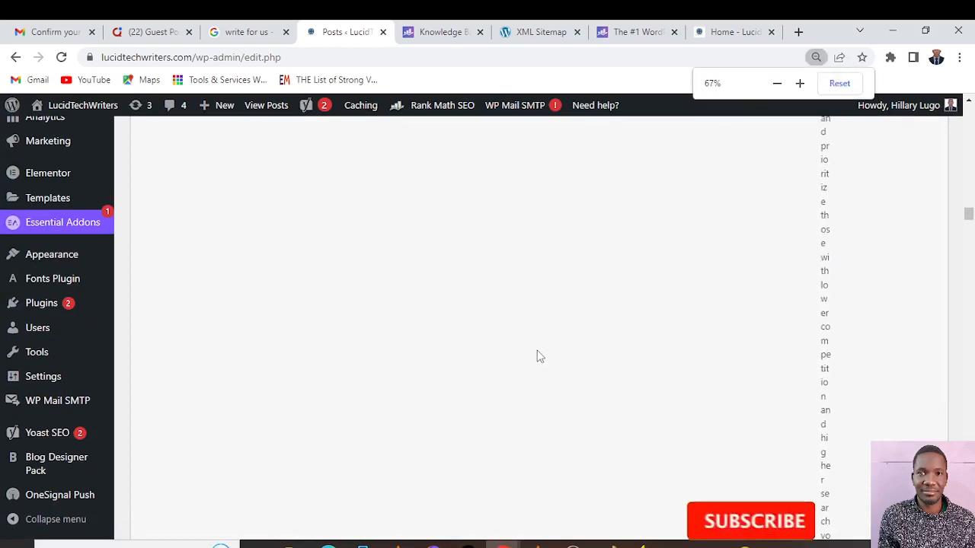
pyautogui.hotkey('ctrl', '+')
pyautogui.hotkey('ctrl', '+')
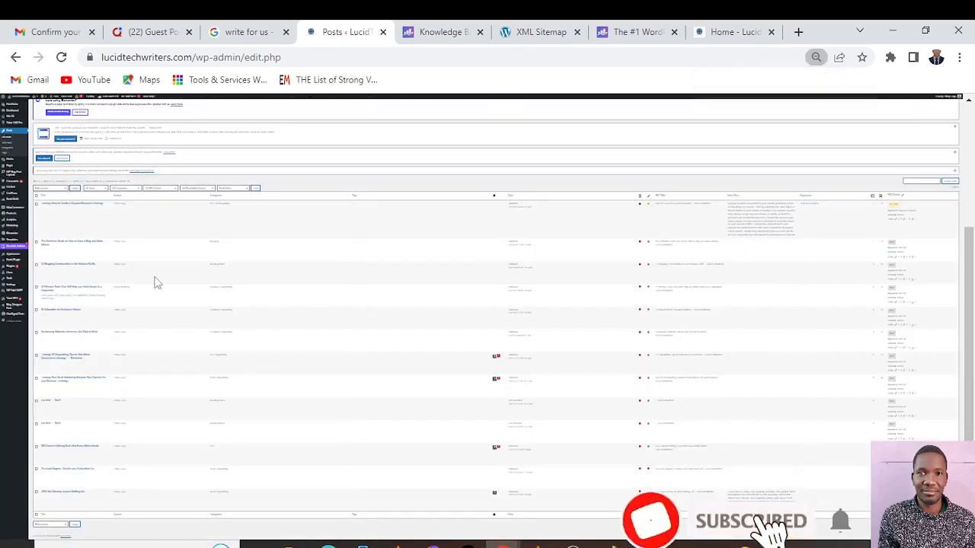
pyautogui.hotkey('ctrl', '+')
pyautogui.hotkey('ctrl', '+')
pyautogui.hotkey('ctrl', '+')
pyautogui.hotkey('ctrl', '+')
pyautogui.hotkey('ctrl', '+')
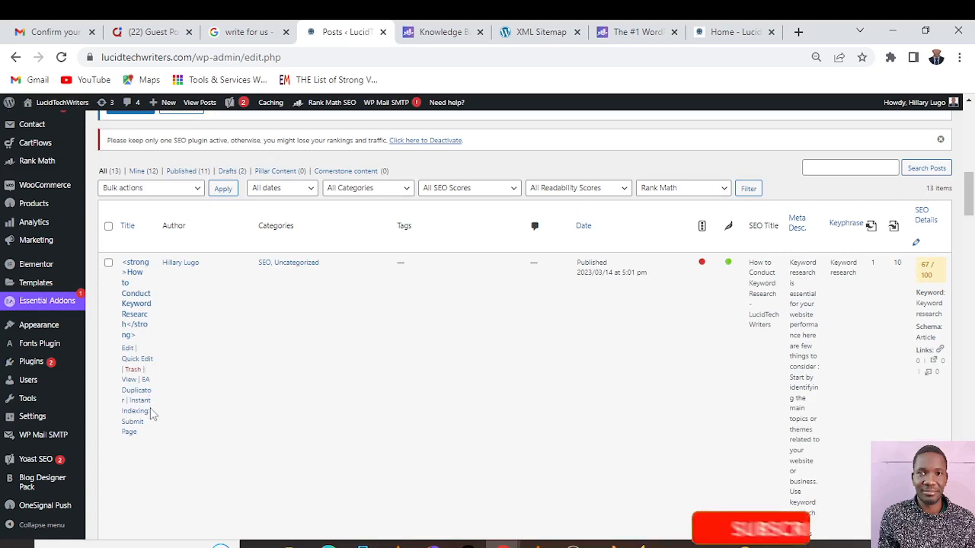
pyautogui.click(128, 350)
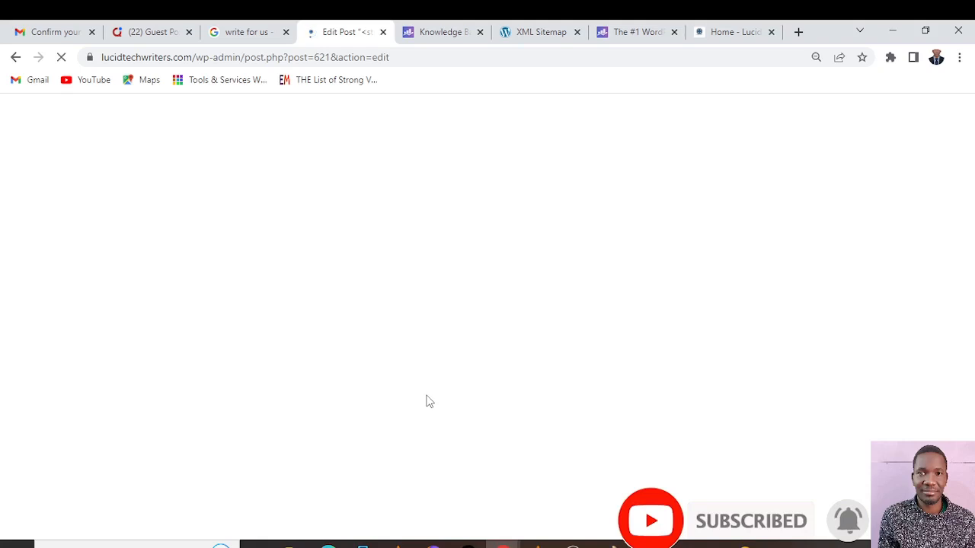
pyautogui.hotkey('ctrl', '+')
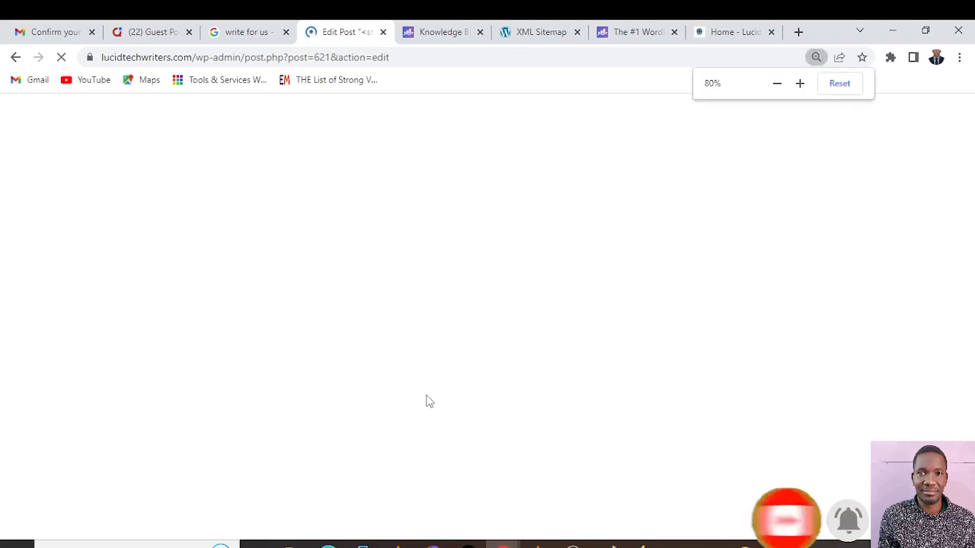
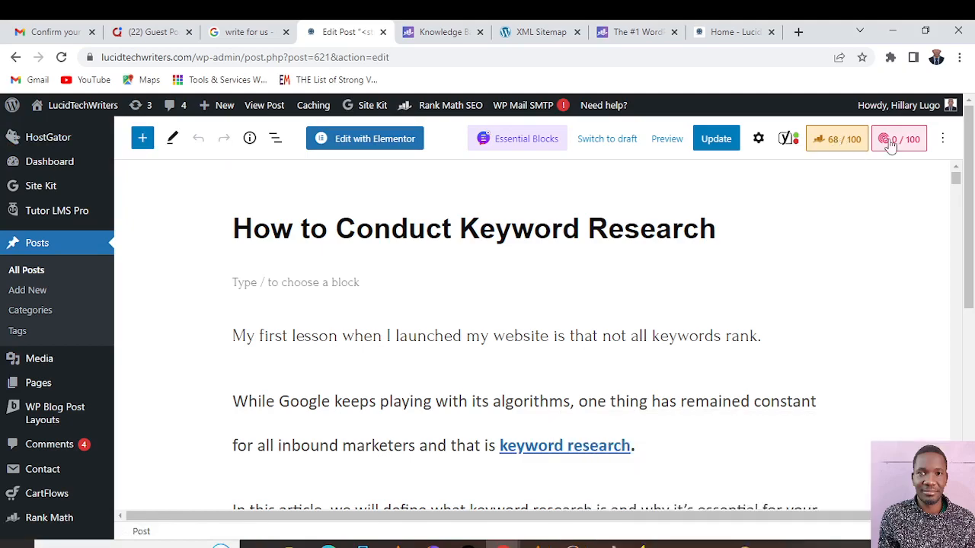
# Examine the keyword research article from introduction to conclusion, then its Yoast SEO keyphrase, Google preview, meta description and analysis sections
pyautogui.scroll(-3, 683, 262)
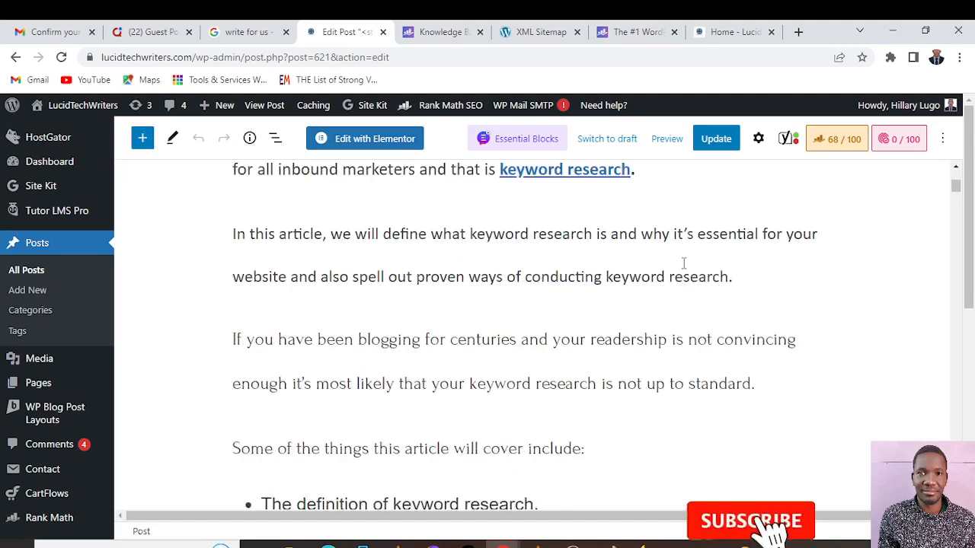
pyautogui.scroll(-15, 683, 263)
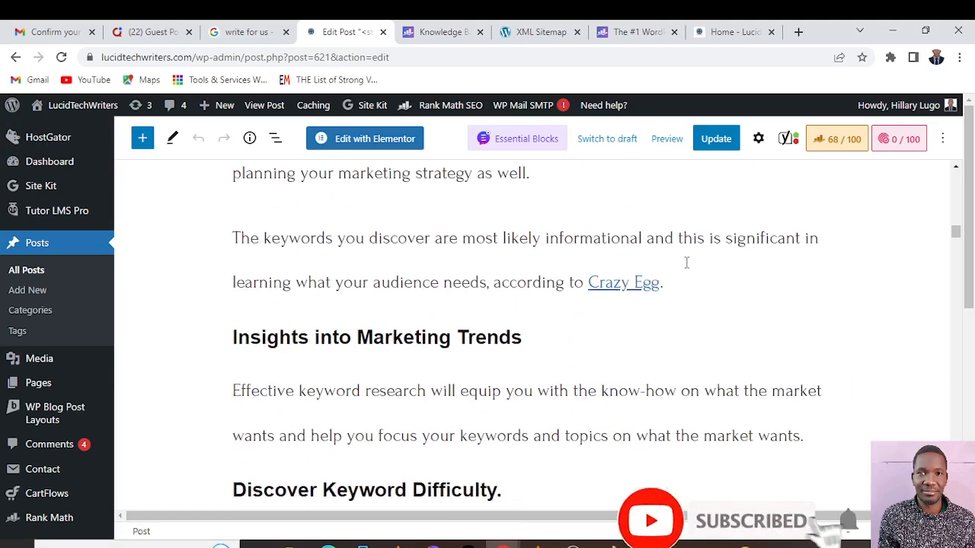
pyautogui.scroll(-20, 686, 262)
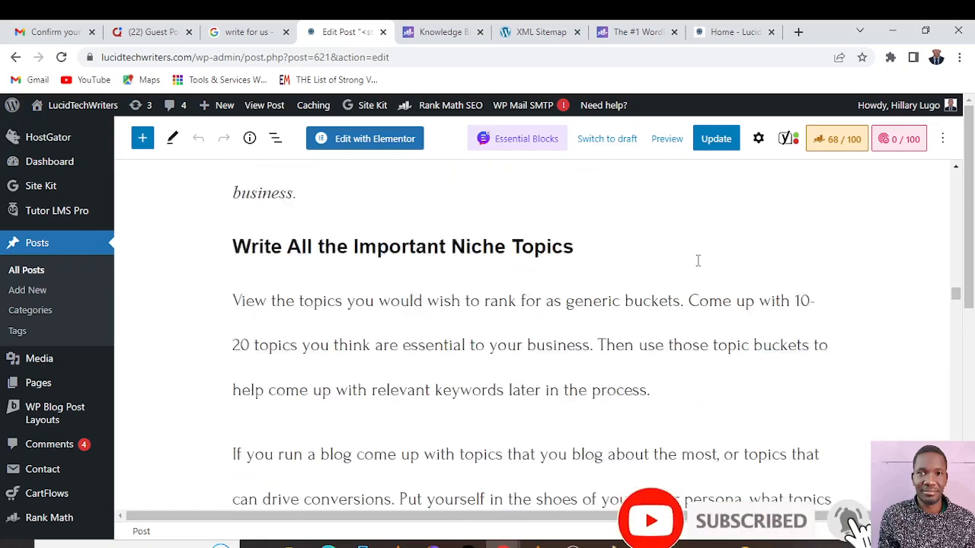
pyautogui.scroll(-20, 697, 261)
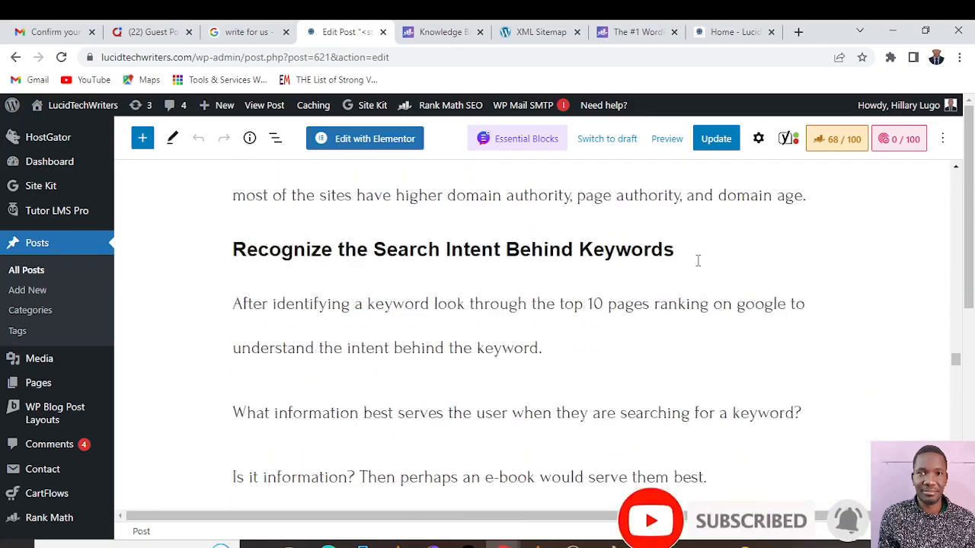
pyautogui.scroll(-20, 697, 261)
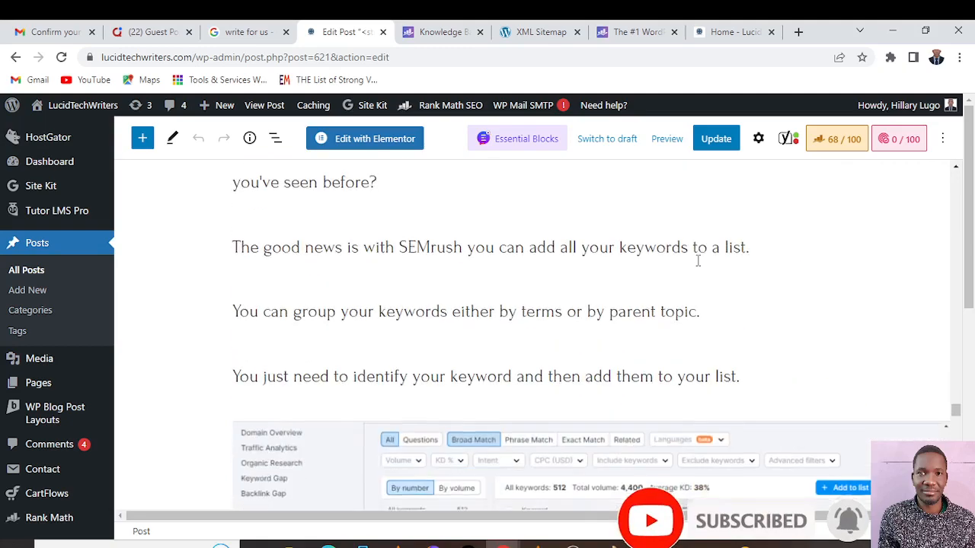
pyautogui.scroll(-20, 698, 260)
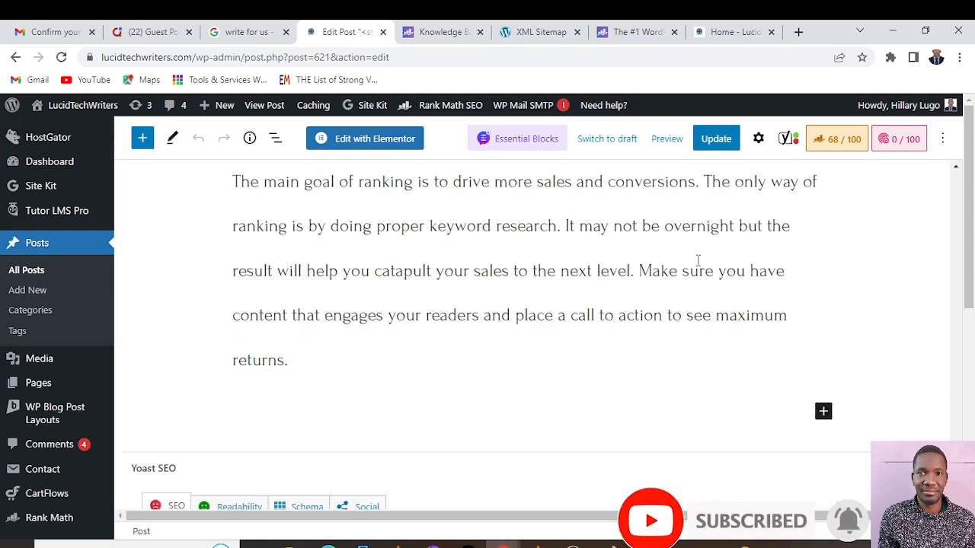
pyautogui.scroll(-10, 697, 260)
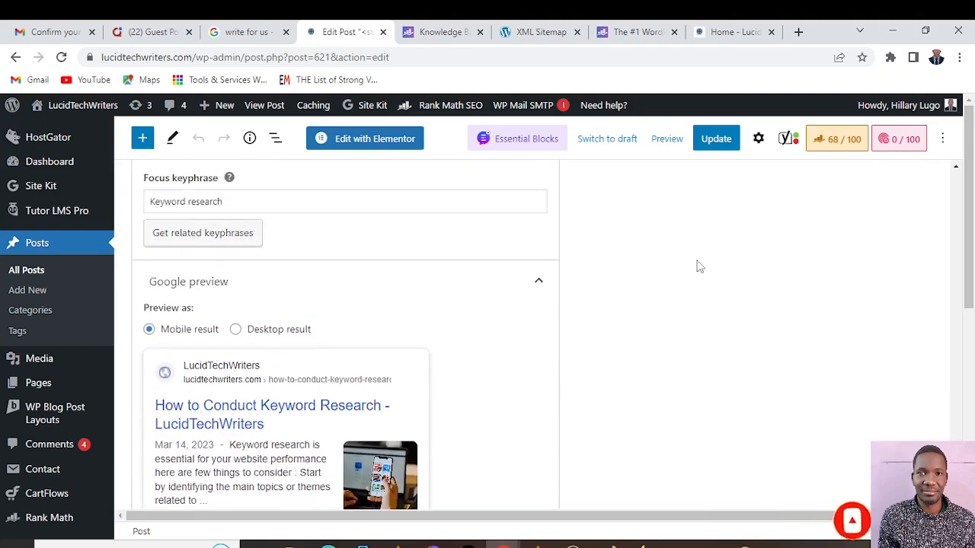
pyautogui.scroll(-10, 697, 265)
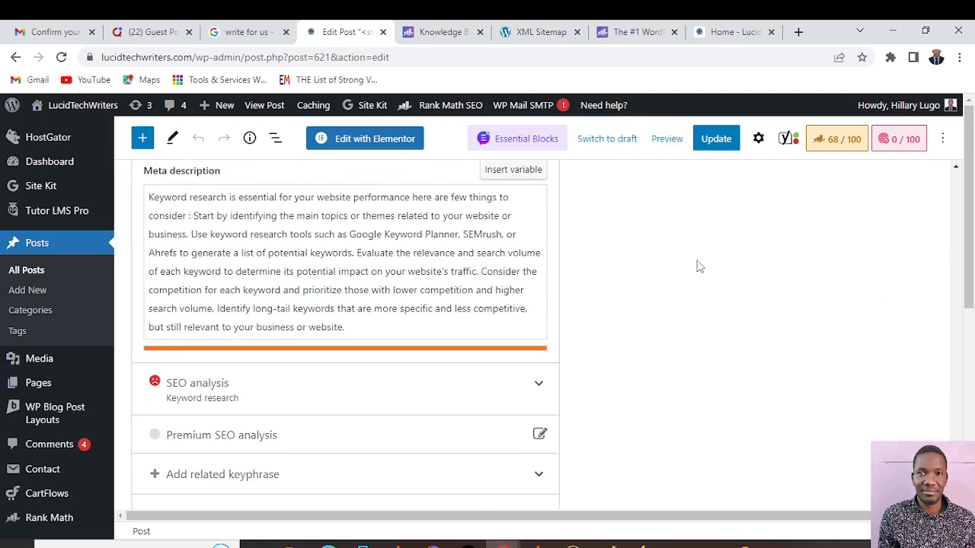
pyautogui.scroll(2, 697, 265)
pyautogui.scroll(-8, 698, 265)
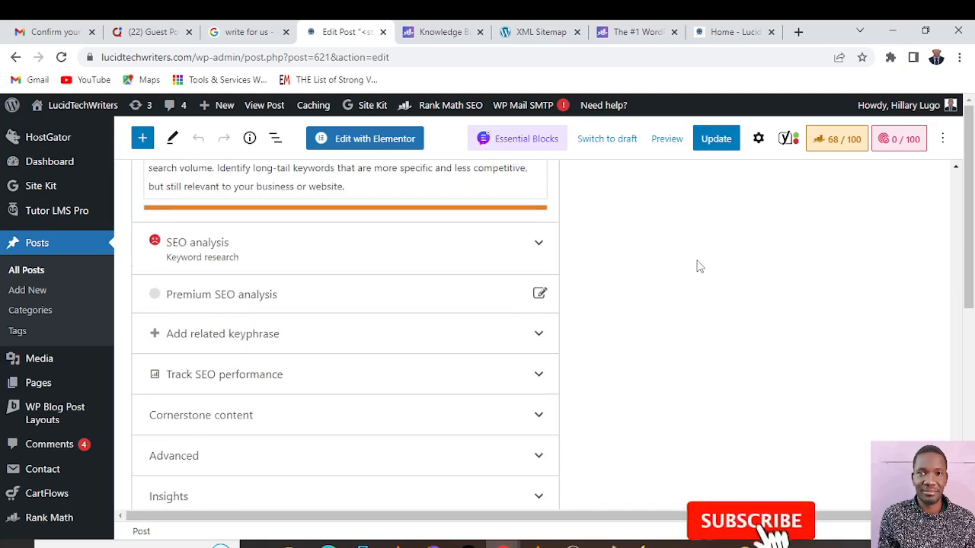
pyautogui.scroll(5, 696, 266)
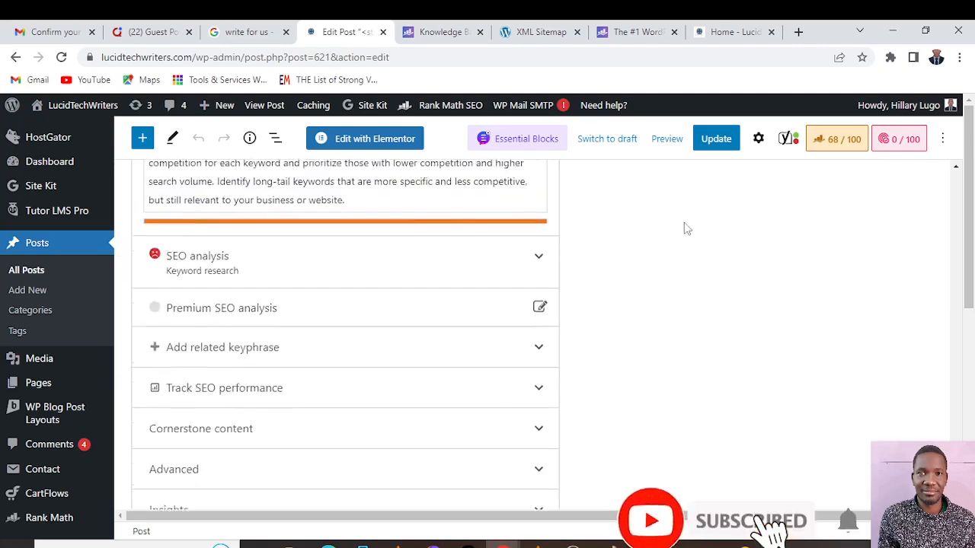
# Open the post's Rank Math settings and add "seo copywriting" as a second focus keyword beside "Keyword research"
pyautogui.click(834, 142)
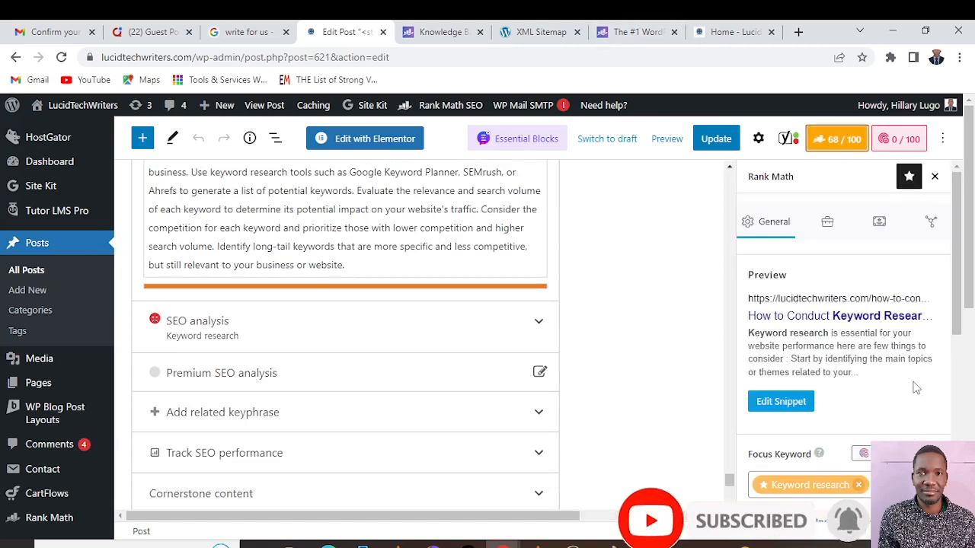
pyautogui.scroll(-1, 881, 335)
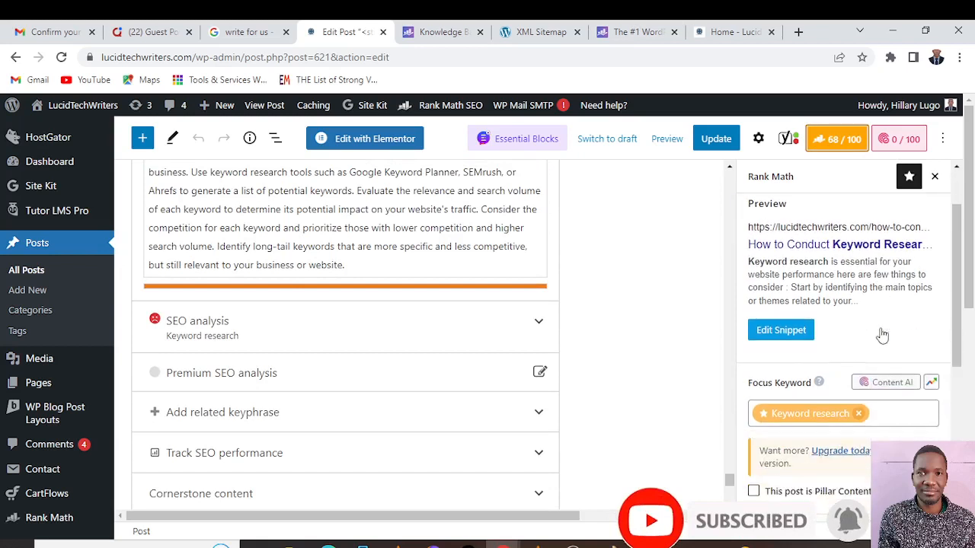
pyautogui.scroll(-1, 879, 335)
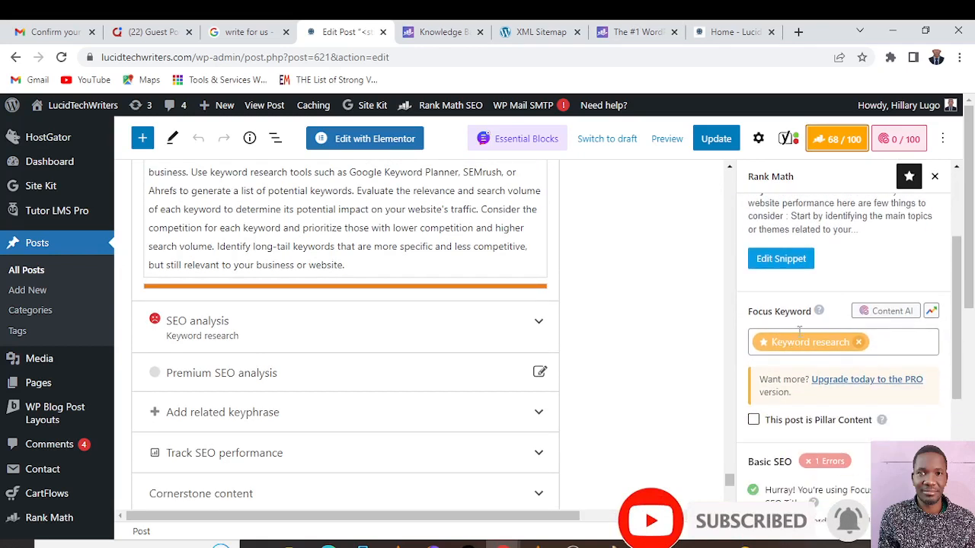
pyautogui.click(889, 342)
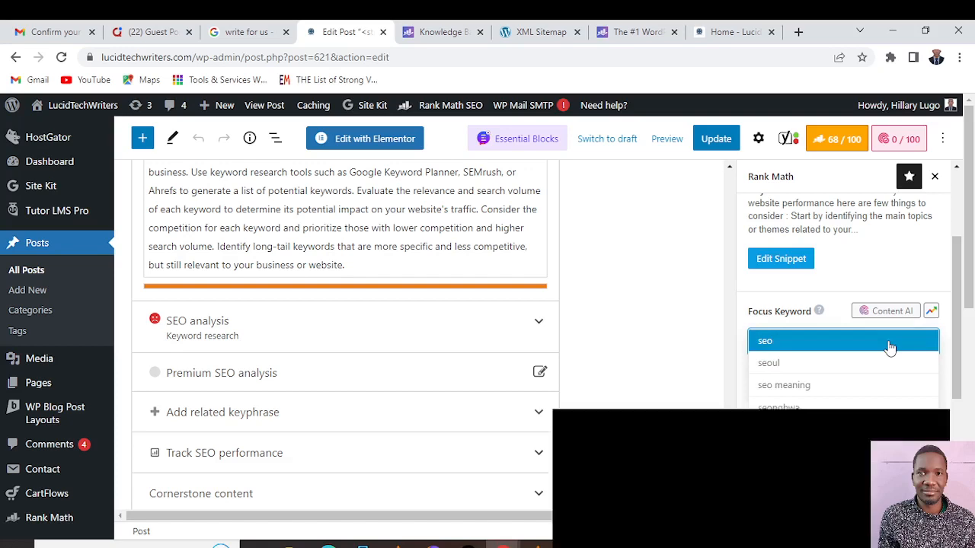
pyautogui.write('Co')
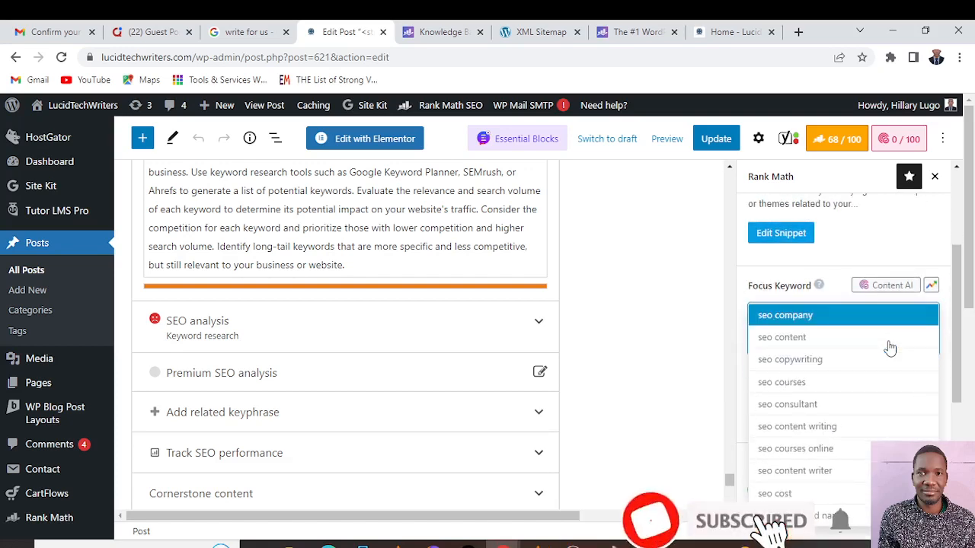
pyautogui.click(820, 358)
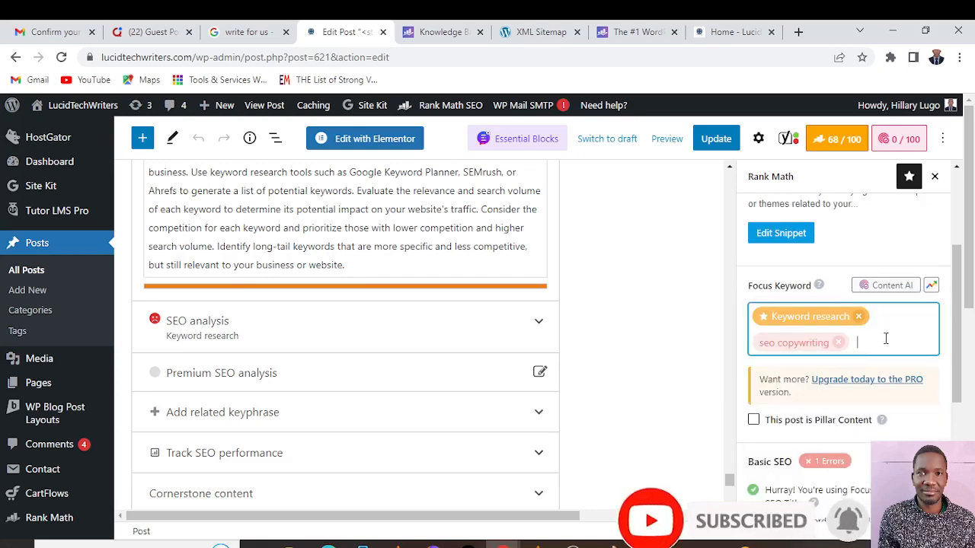
# Examine Rank Math's Basic SEO checks for the post and look back through the article's sections on keyword lists, tools and competition
pyautogui.scroll(-1, 885, 338)
pyautogui.scroll(-2, 885, 344)
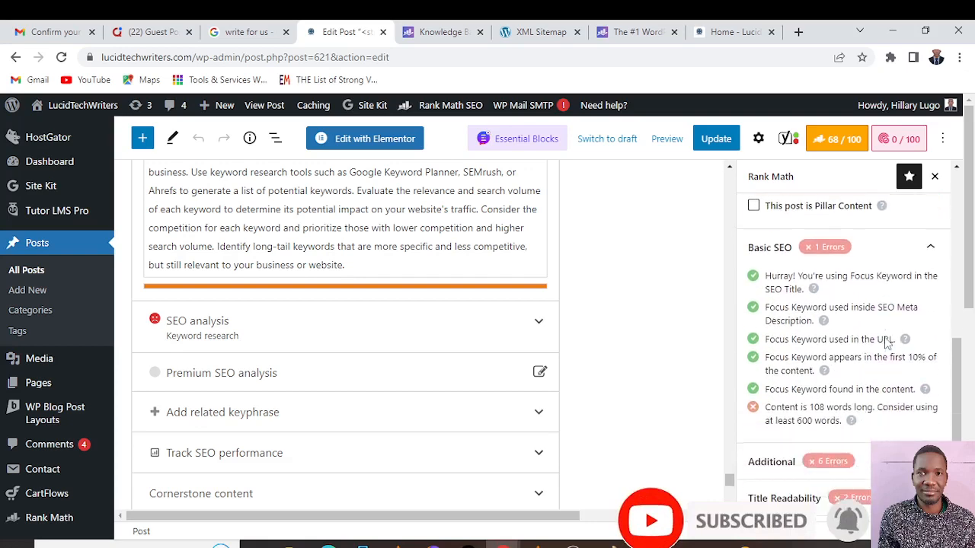
pyautogui.scroll(3, 884, 343)
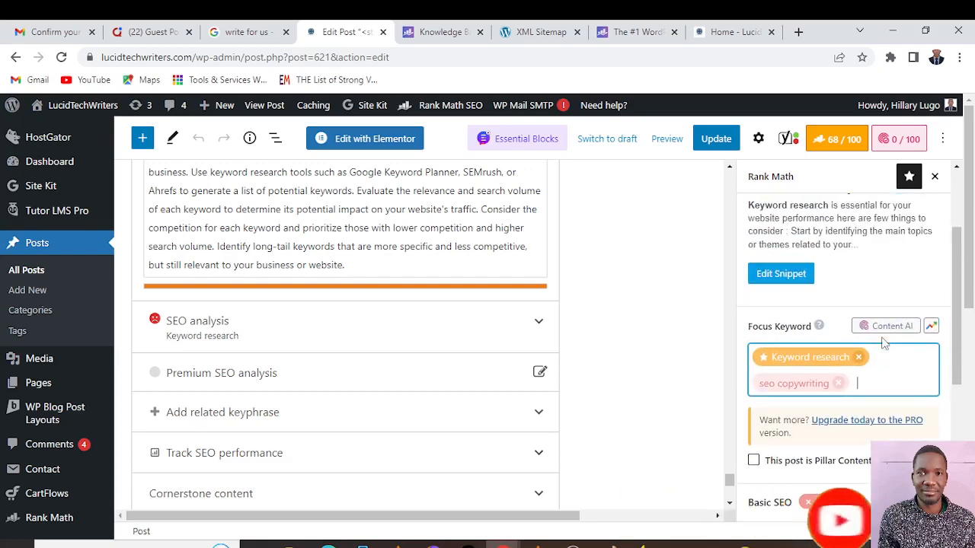
pyautogui.scroll(1, 883, 344)
pyautogui.scroll(-1, 883, 343)
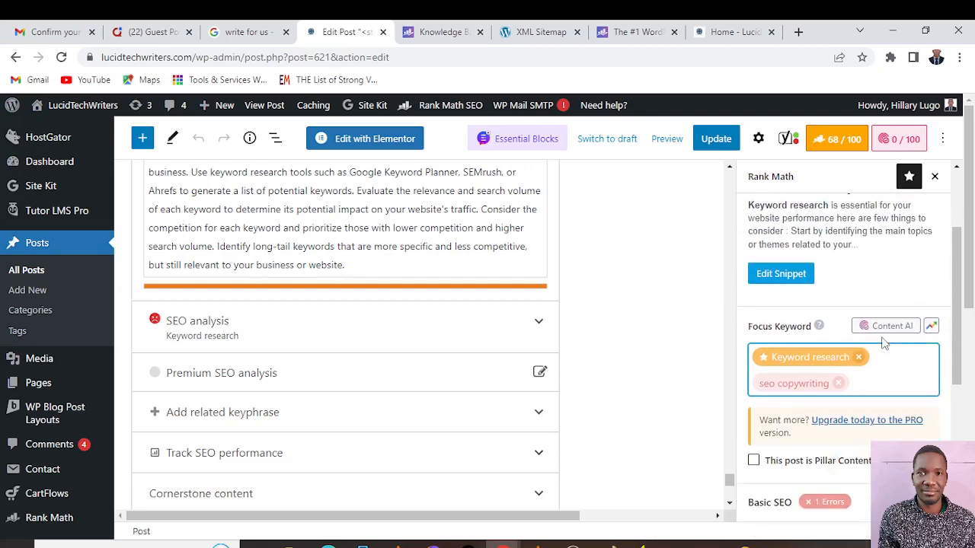
pyautogui.scroll(6, 422, 221)
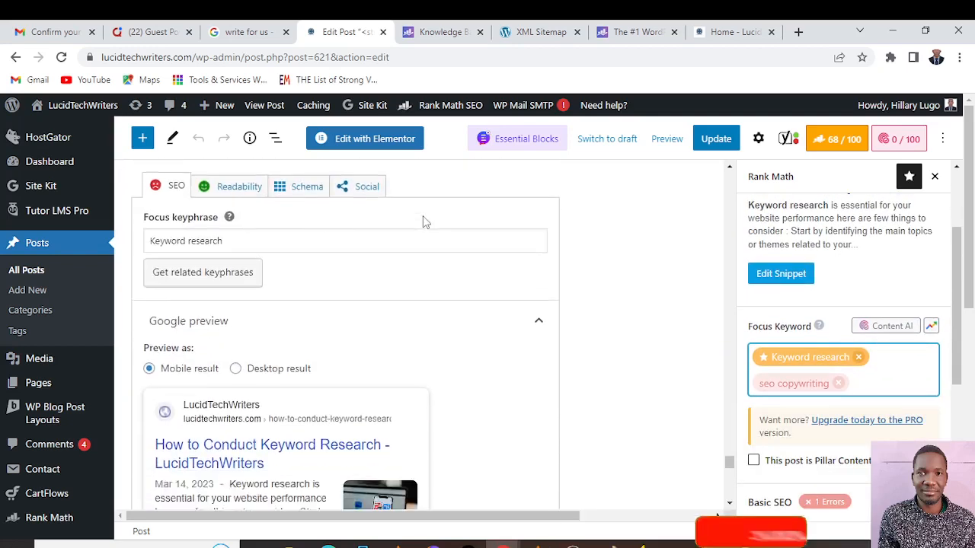
pyautogui.scroll(3, 425, 221)
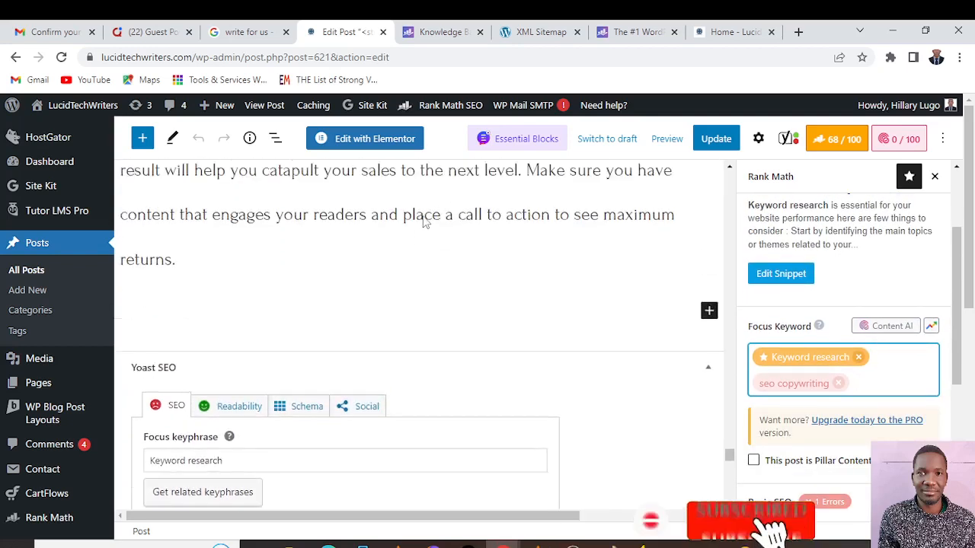
pyautogui.scroll(15, 425, 221)
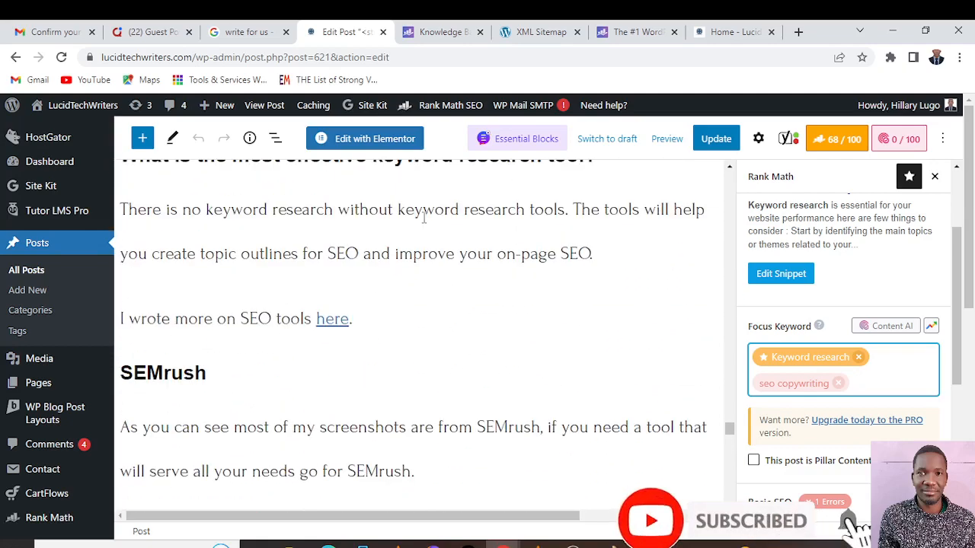
pyautogui.scroll(10, 424, 218)
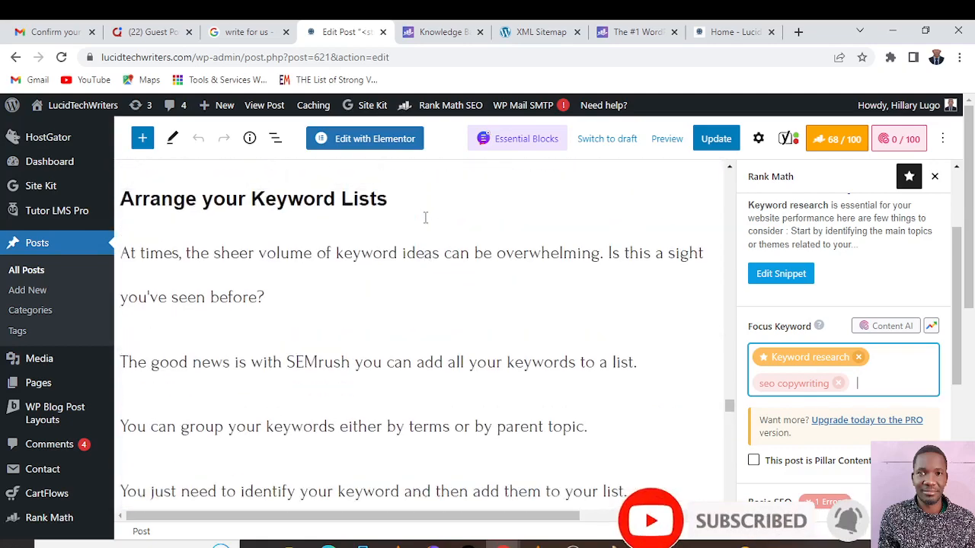
pyautogui.scroll(10, 425, 218)
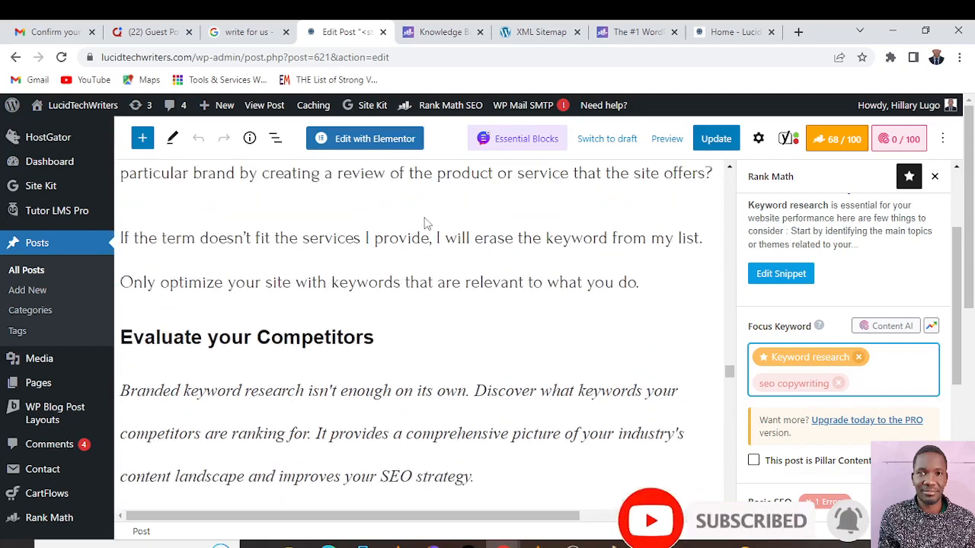
pyautogui.scroll(1, 425, 218)
pyautogui.scroll(-1, 424, 217)
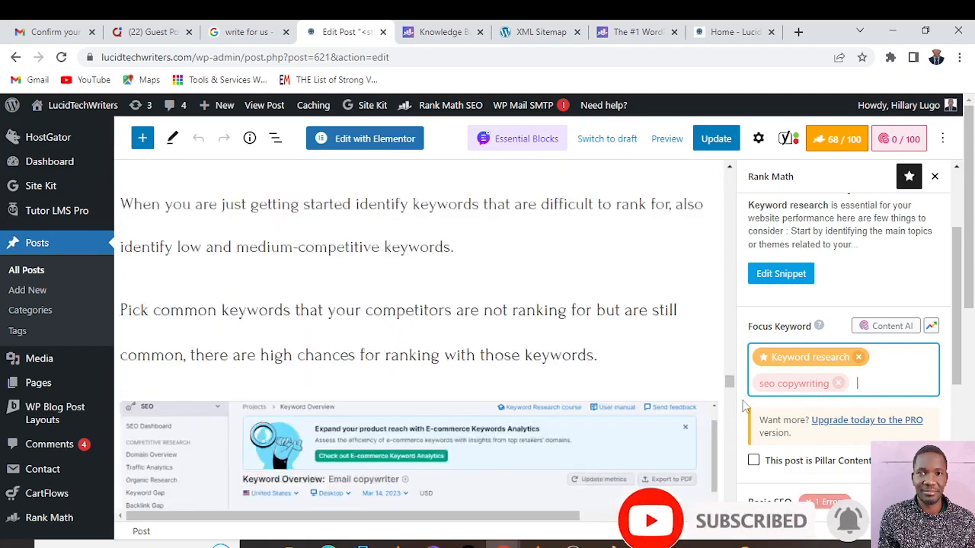
# Recheck the Rank Math snippet preview and Basic SEO checks, and update the post to save its focus keywords
pyautogui.scroll(-2, 742, 406)
pyautogui.scroll(-3, 887, 371)
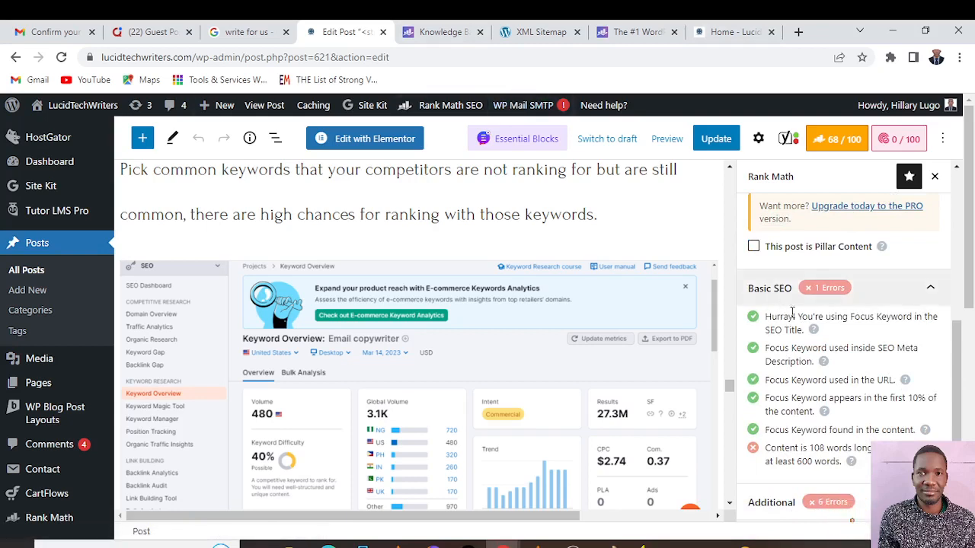
pyautogui.scroll(-1, 811, 324)
pyautogui.scroll(1, 811, 324)
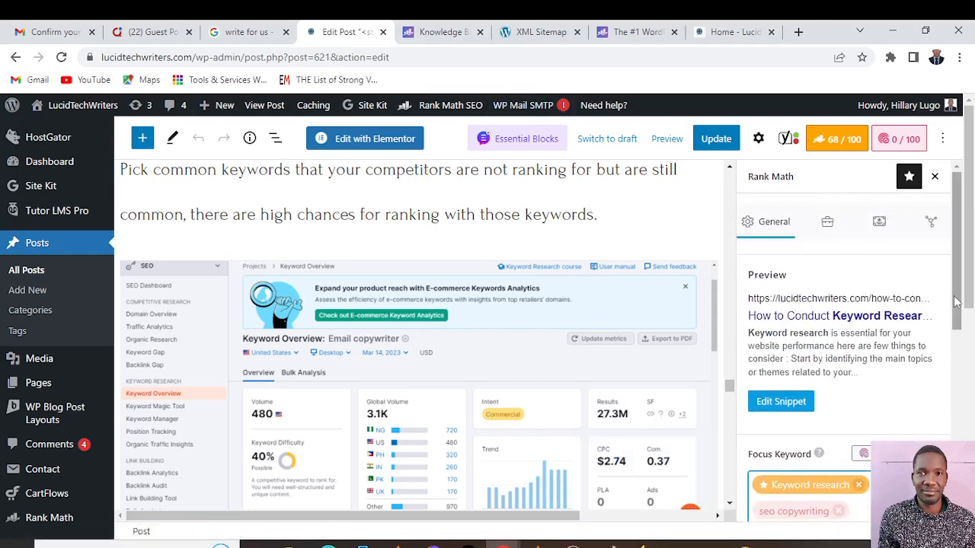
pyautogui.scroll(-2, 837, 342)
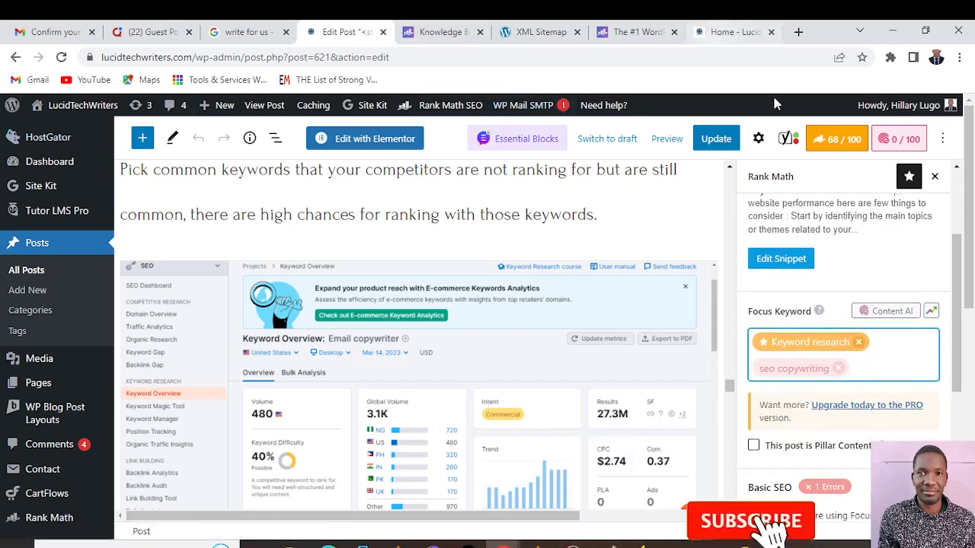
pyautogui.click(720, 137)
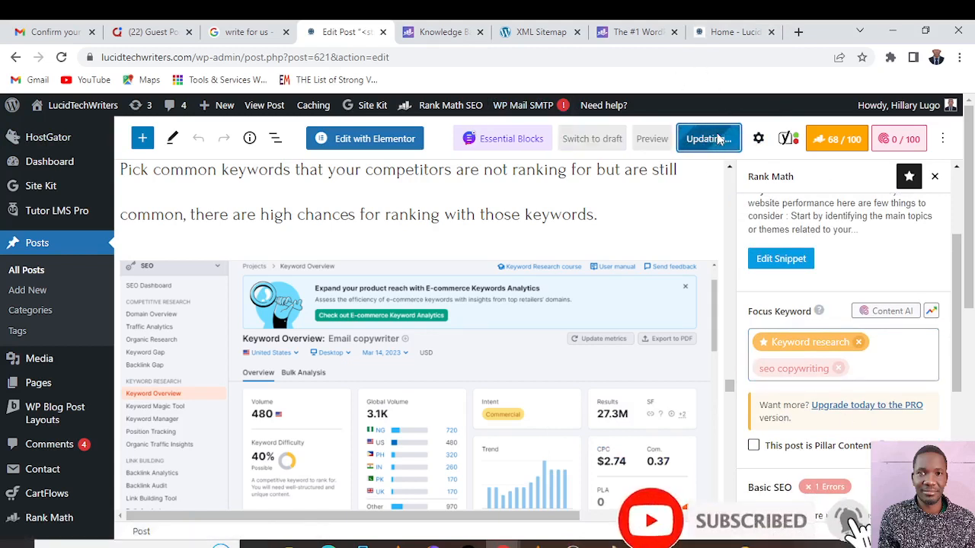